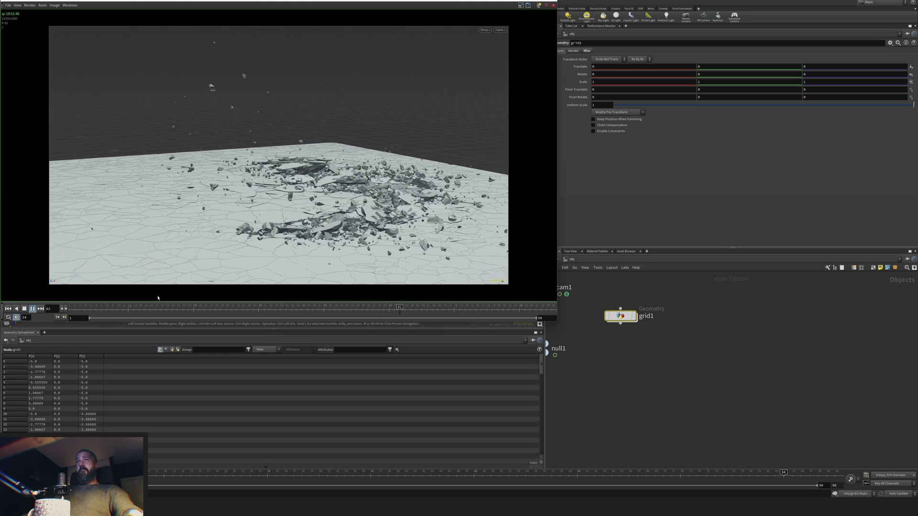
- Stop the destruction preview playback and close the playback window
{"action": "left_click", "coordinate": [24, 309]}
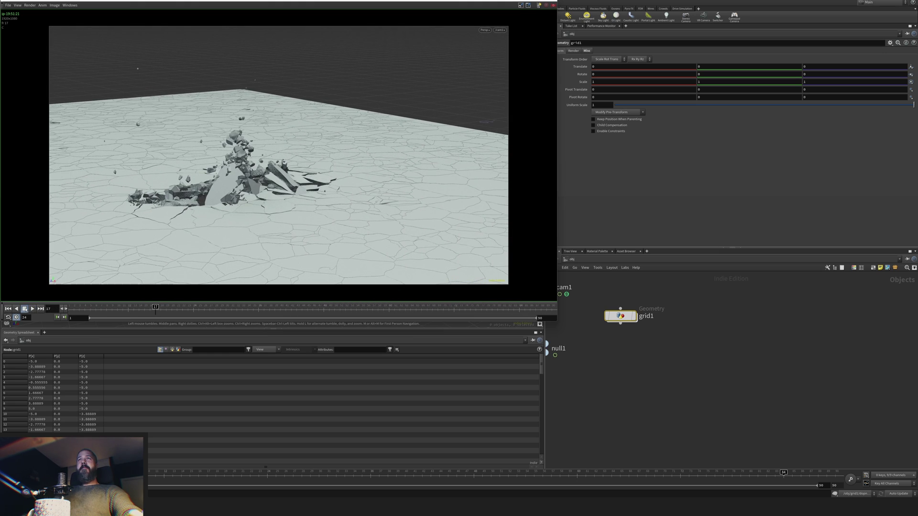
{"action": "left_click", "coordinate": [554, 5]}
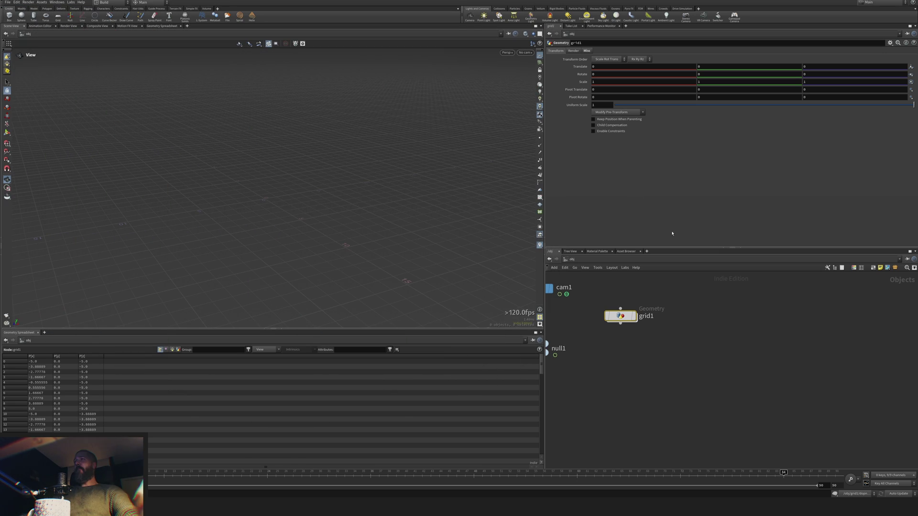
- Create a new Geometry object beside grid1 and go inside its empty network
{"action": "middle_click_drag", "start_coordinate": [704, 341], "coordinate": [708, 328]}
{"action": "key", "text": "Tab"}
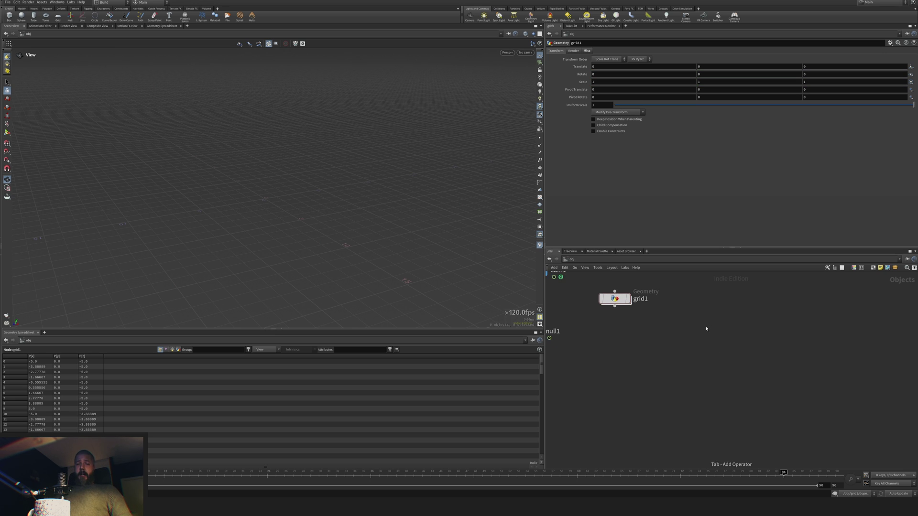
{"action": "type", "text": "geo"}
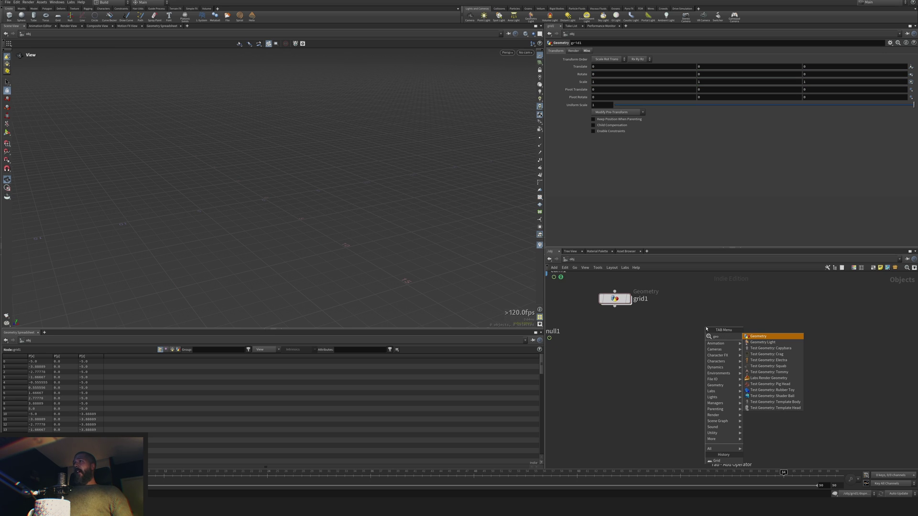
{"action": "key", "text": "Return"}
{"action": "key", "text": "Return"}
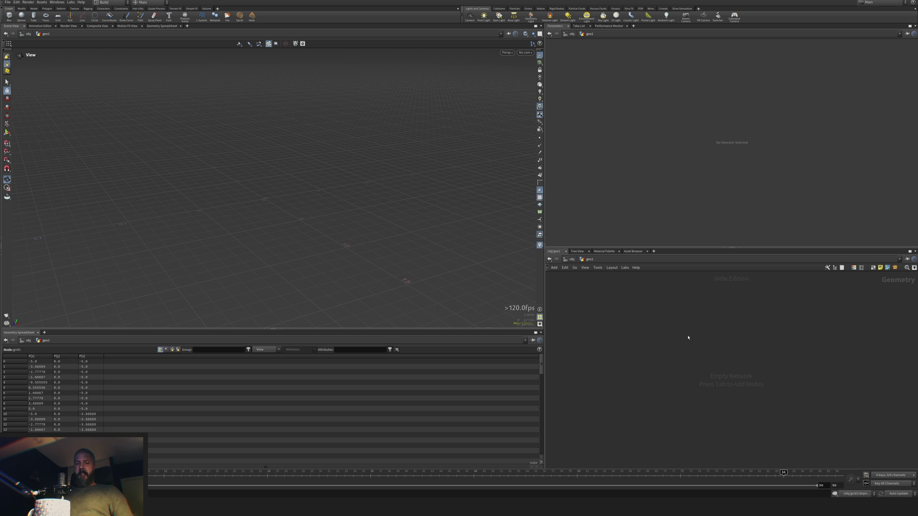
- Add a Grid node with default settings to the empty geometry network
{"action": "key", "text": "Tab"}
{"action": "type", "text": "grid"}
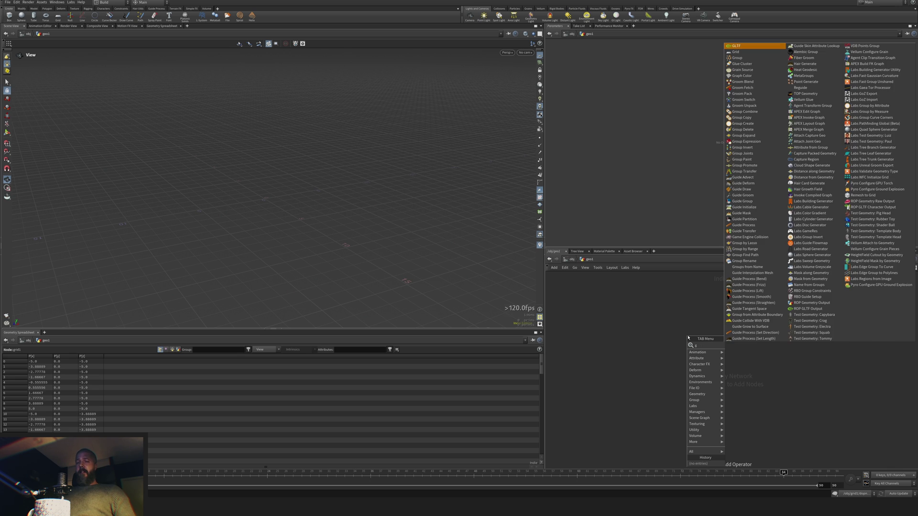
{"action": "key", "text": "Return"}
{"action": "left_click", "coordinate": [688, 337]}
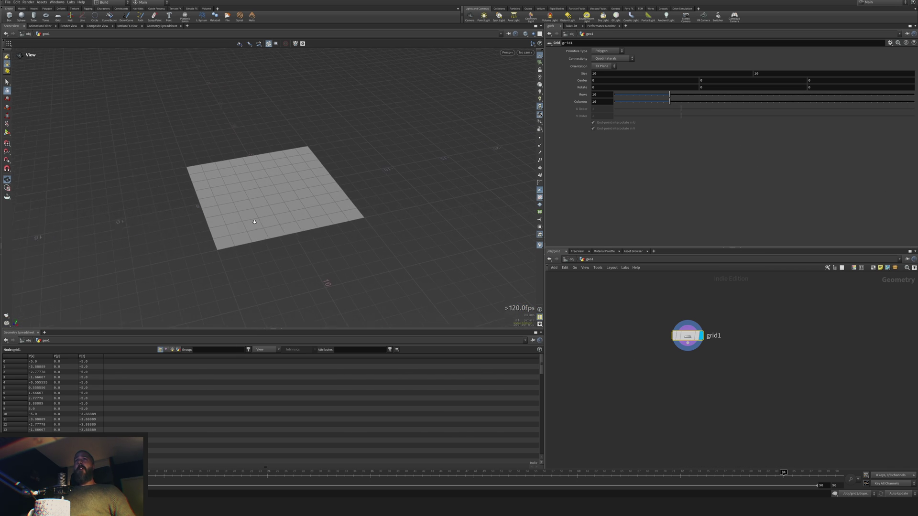
{"action": "scroll", "coordinate": [256, 164], "scroll_direction": "up", "scroll_amount": 5}
{"action": "left_click_drag", "start_coordinate": [332, 218], "coordinate": [338, 209]}
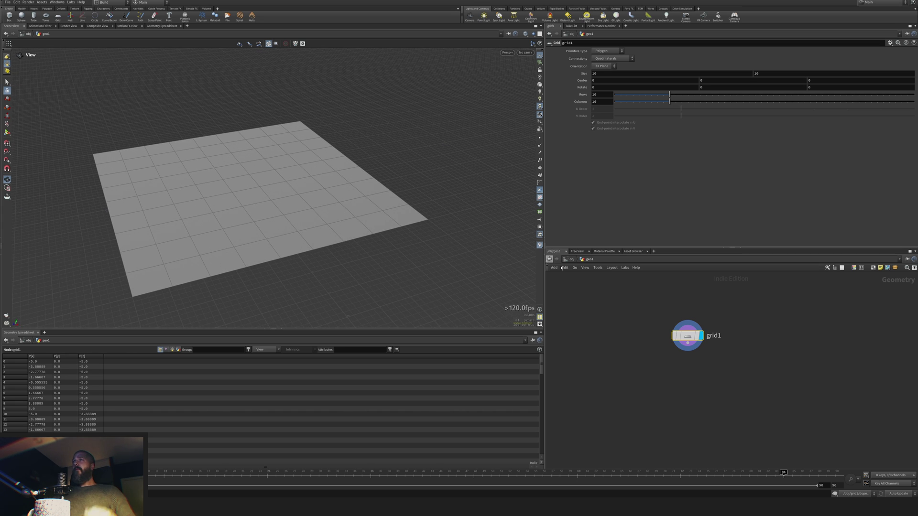
{"action": "left_click_drag", "start_coordinate": [688, 337], "coordinate": [677, 327]}
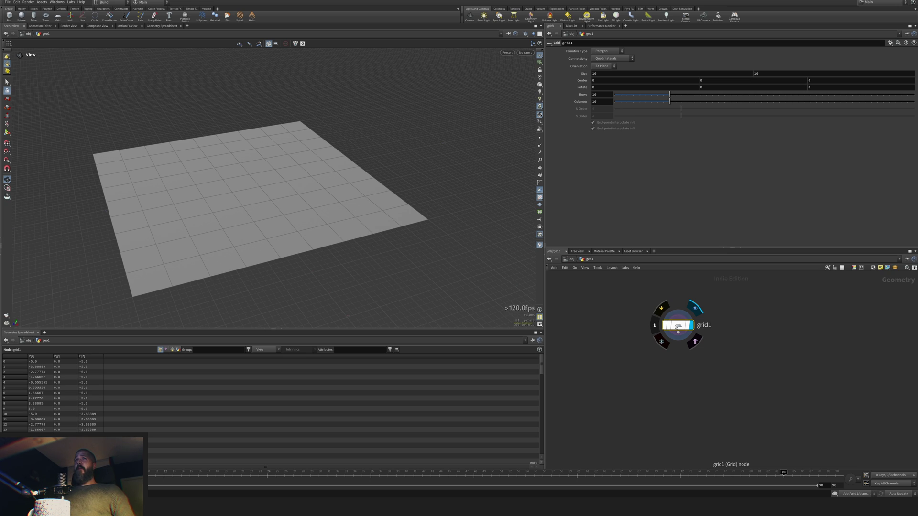
- Add a Draw Curve node below the grid, using the grid as input, and set its projection to Geometry
{"action": "key", "text": "Tab"}
{"action": "type", "text": "dr"}
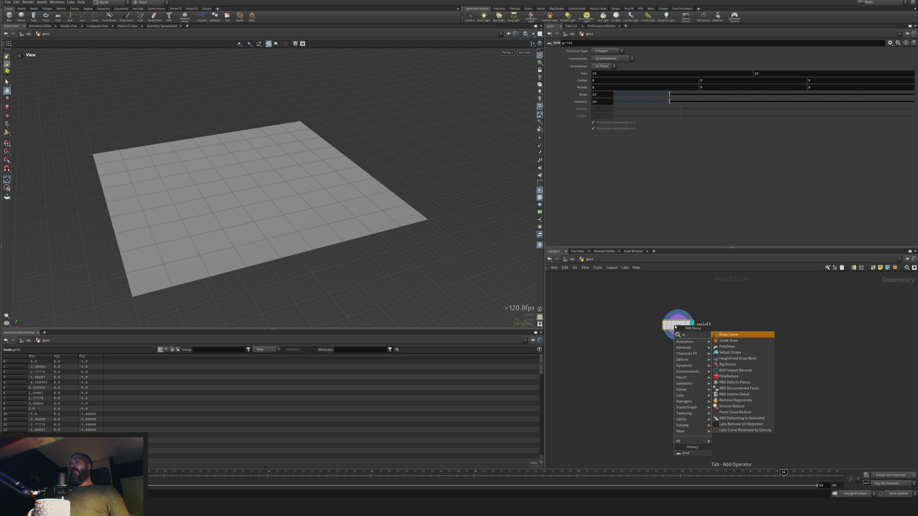
{"action": "key", "text": "Return"}
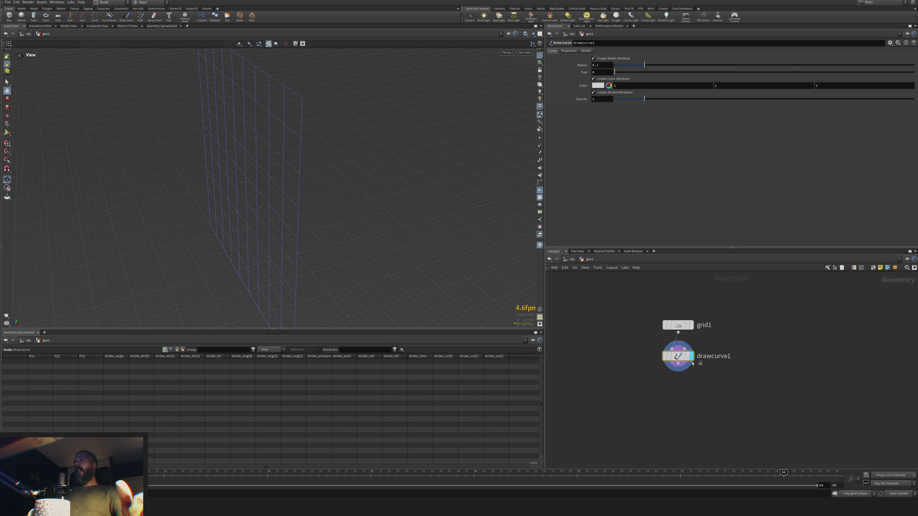
{"action": "left_click_drag", "start_coordinate": [680, 357], "coordinate": [694, 355]}
{"action": "left_click", "coordinate": [569, 50]}
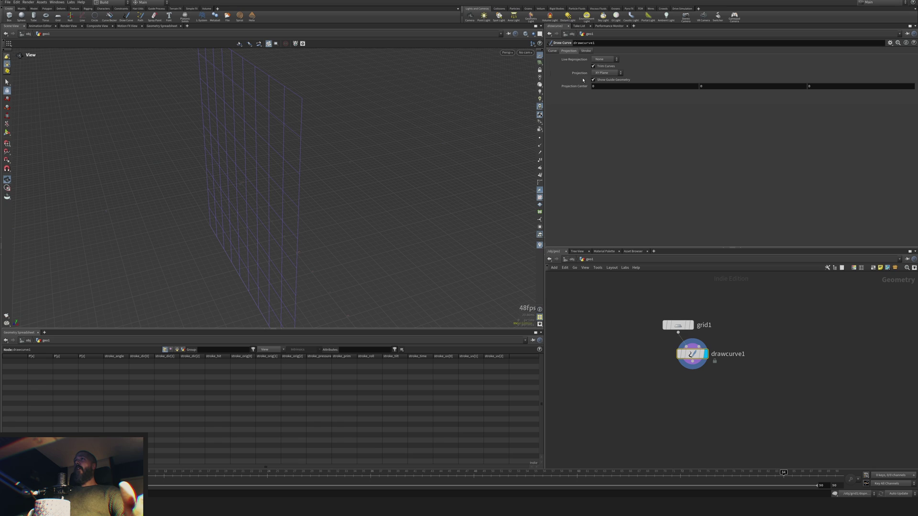
{"action": "left_click", "coordinate": [603, 73]}
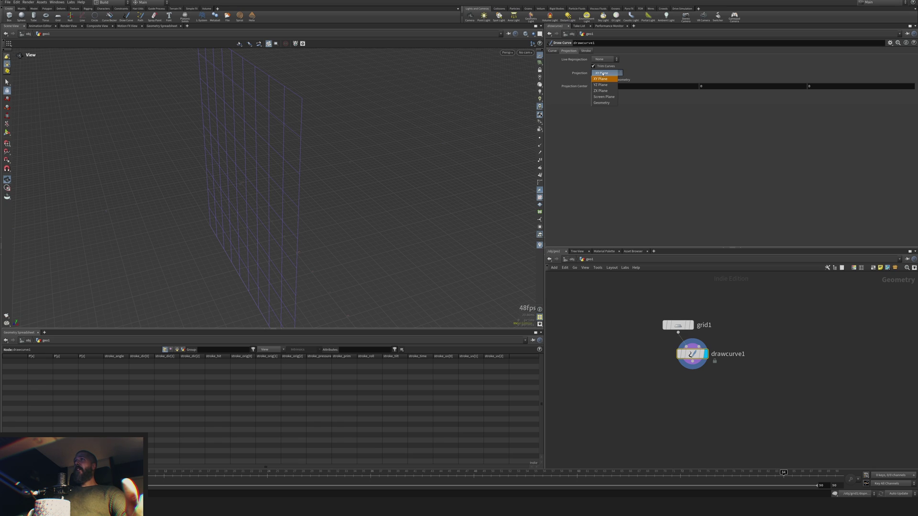
{"action": "left_click", "coordinate": [603, 102]}
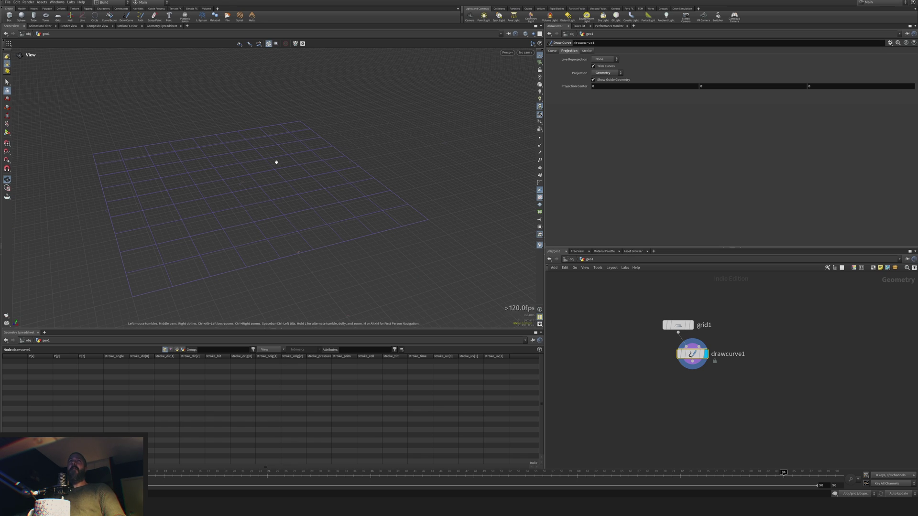
- Draw one open, horseshoe-shaped freehand curve across the grid and turn on point number display
{"action": "key", "text": "Return"}
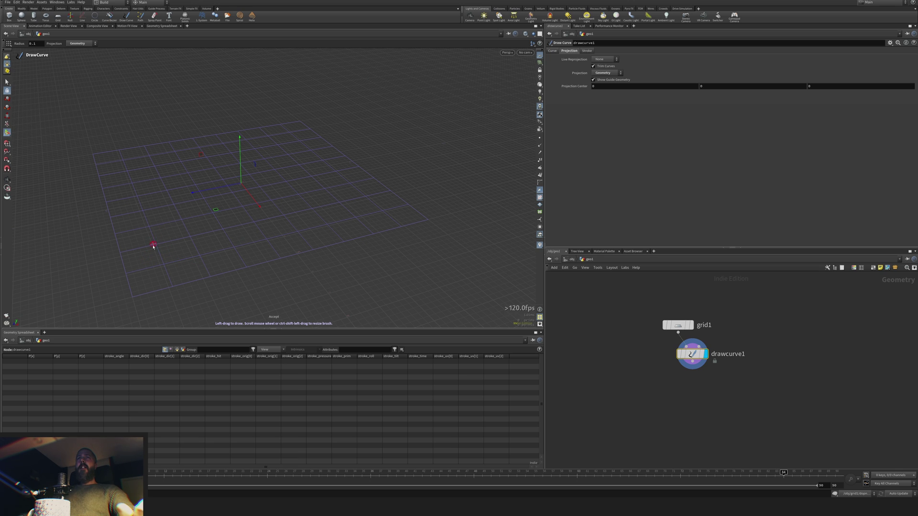
{"action": "mouse_move", "coordinate": [151, 243]}
{"action": "left_mouse_down"}
{"action": "mouse_move", "coordinate": [225, 209]}
{"action": "mouse_move", "coordinate": [294, 211]}
{"action": "mouse_move", "coordinate": [328, 176]}
{"action": "mouse_move", "coordinate": [269, 146]}
{"action": "mouse_move", "coordinate": [226, 140]}
{"action": "mouse_move", "coordinate": [117, 194]}
{"action": "left_mouse_up"}
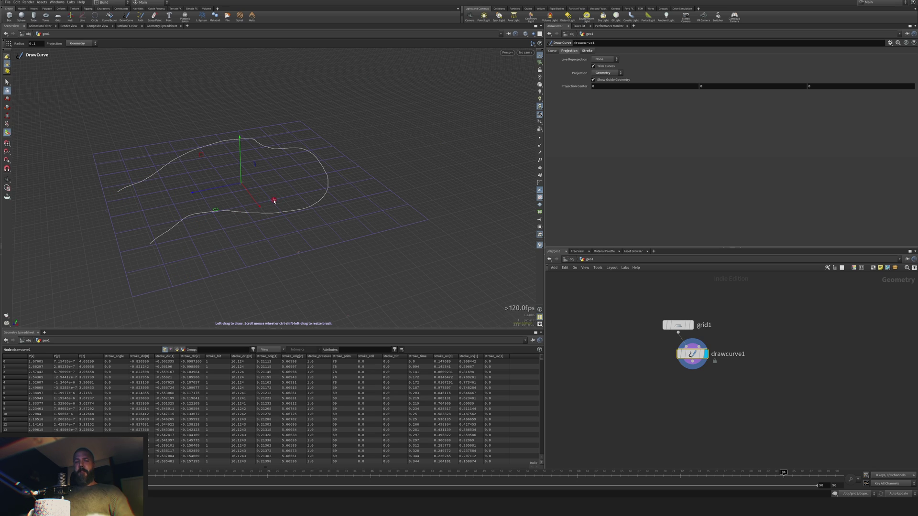
{"action": "key", "text": "Escape"}
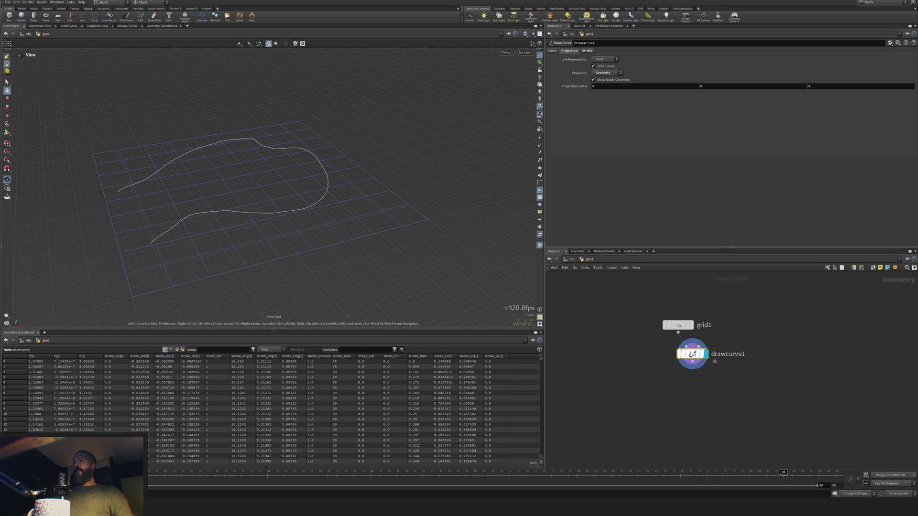
{"action": "left_click_drag", "start_coordinate": [692, 354], "coordinate": [714, 353]}
{"action": "left_click", "coordinate": [540, 166]}
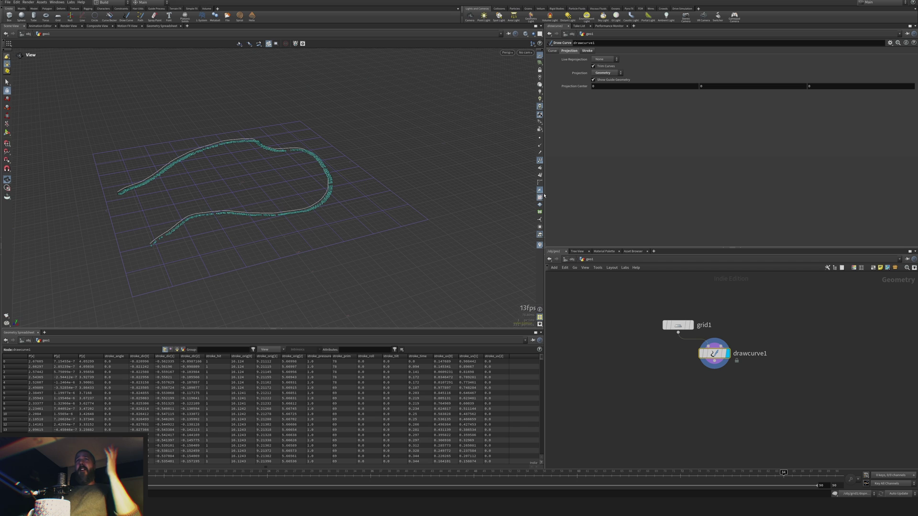
{"action": "right_click_drag", "start_coordinate": [215, 225], "coordinate": [339, 211]}
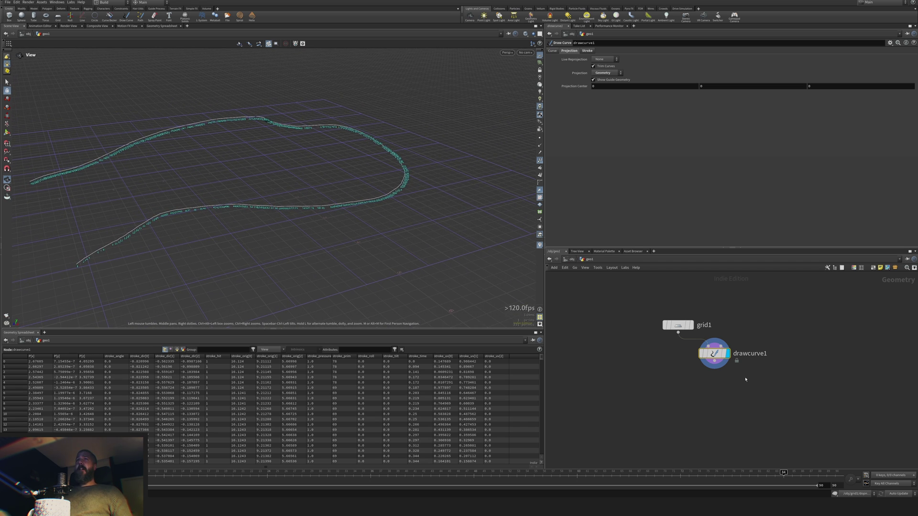
- Add a Resample node after the drawn curve and set its segment length to about 0.37
{"action": "key", "text": "Tab"}
{"action": "type", "text": "re"}
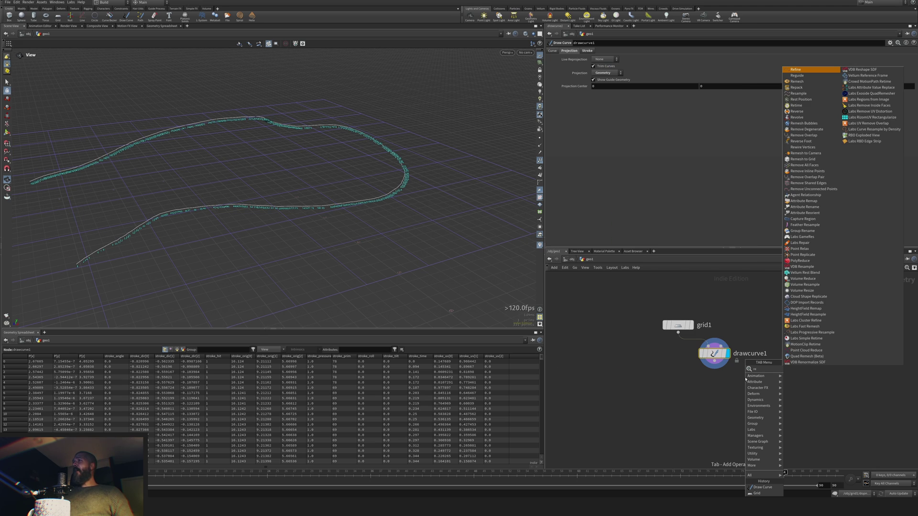
{"action": "type", "text": "s"}
{"action": "key", "text": "BackSpace"}
{"action": "key", "text": "BackSpace"}
{"action": "key", "text": "BackSpace"}
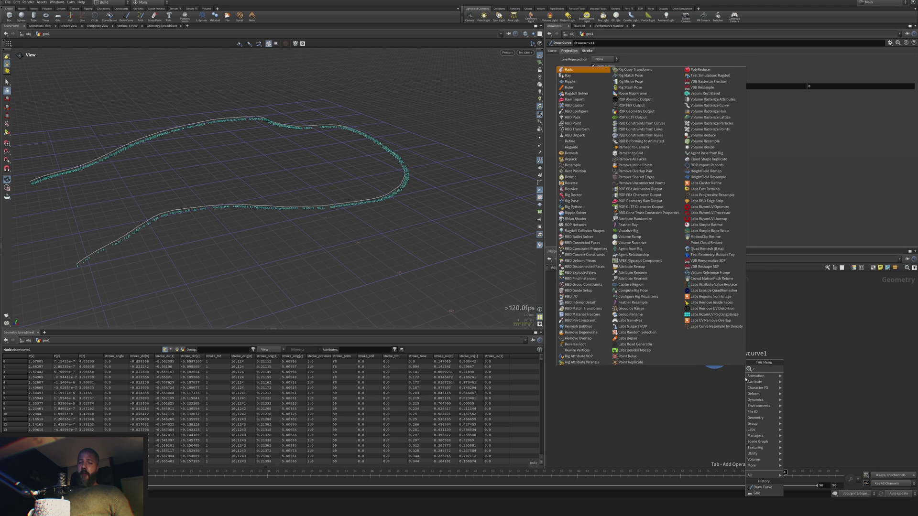
{"action": "type", "text": "res"}
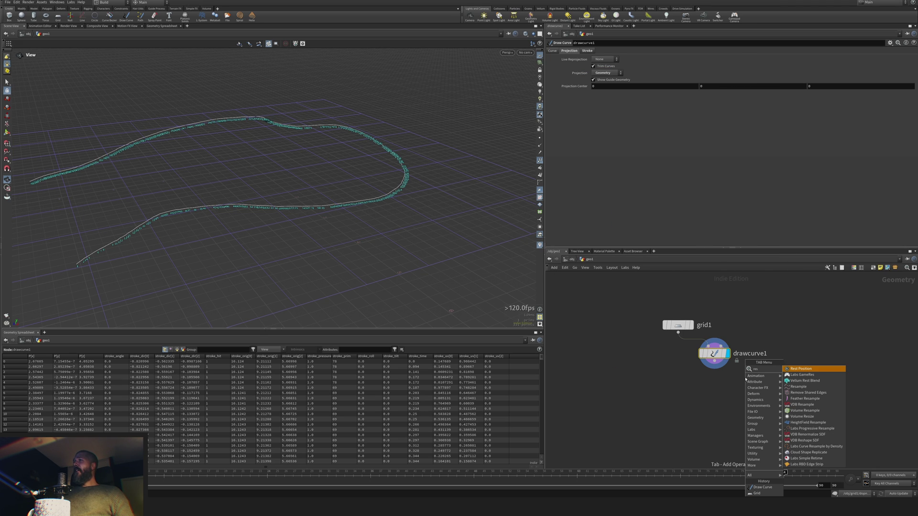
{"action": "type", "text": "a"}
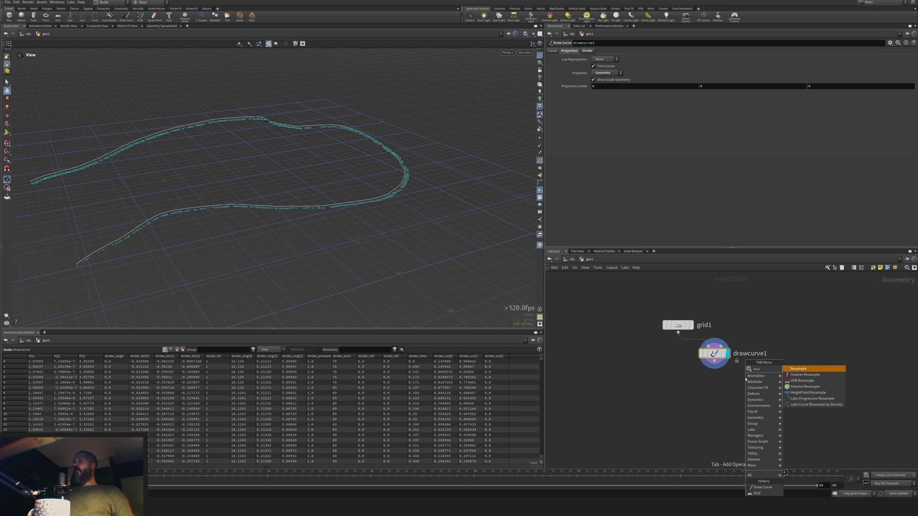
{"action": "key", "text": "Return"}
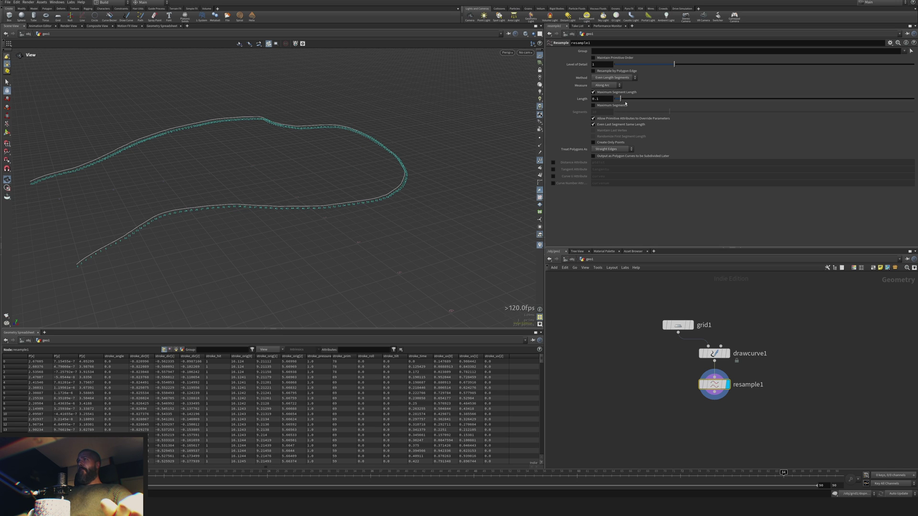
{"action": "left_click_drag", "start_coordinate": [625, 104], "coordinate": [636, 102]}
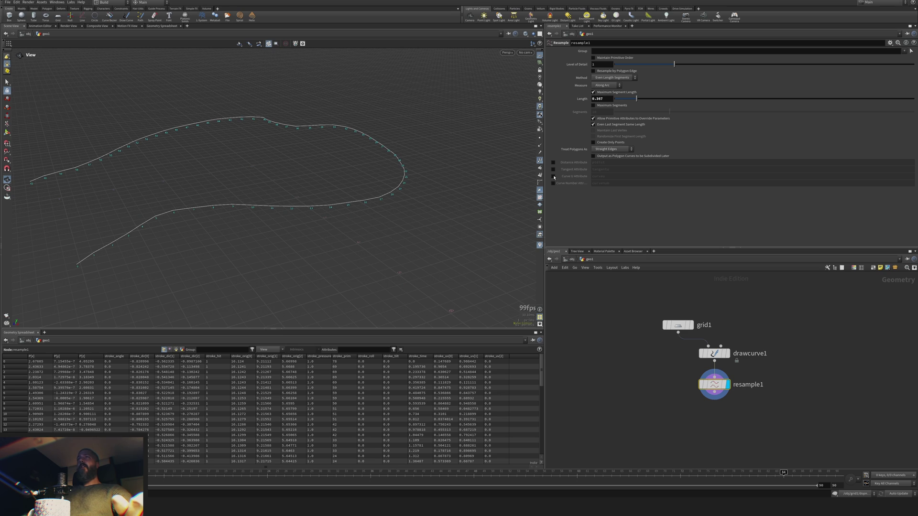
- Enable the Resample node's Curve U attribute and filter the geometry spreadsheet with curv* to examine its values
{"action": "left_click", "coordinate": [553, 176]}
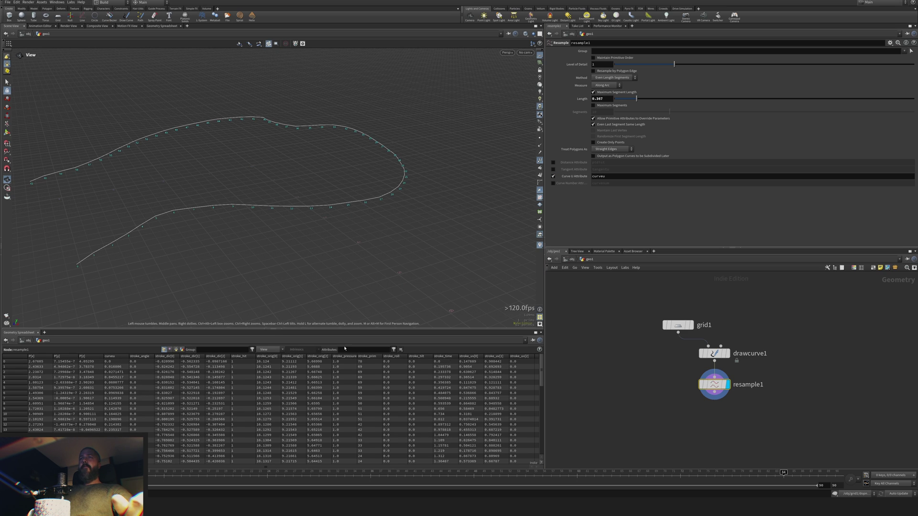
{"action": "left_click", "coordinate": [355, 351]}
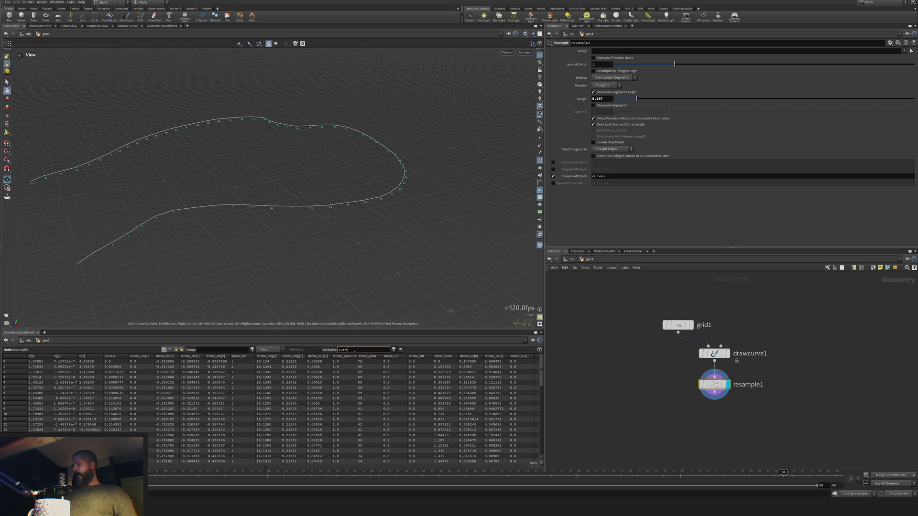
{"action": "key", "text": "Return"}
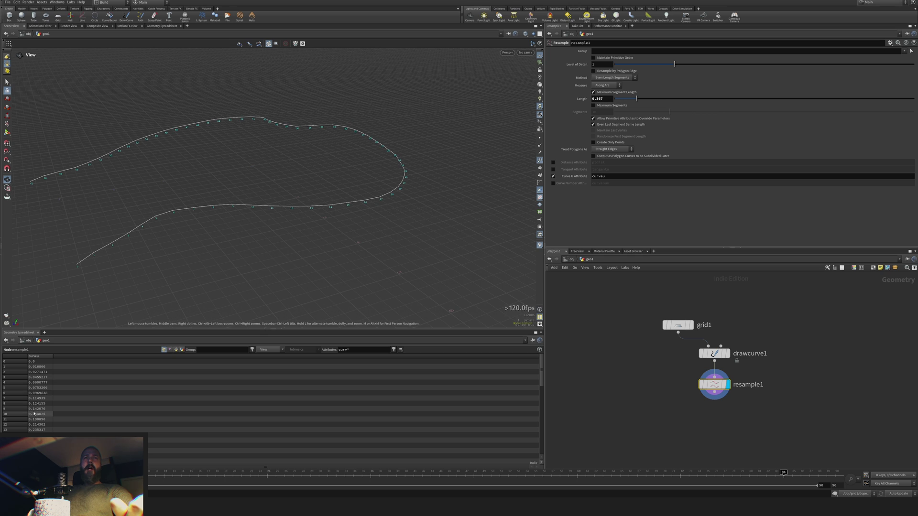
{"action": "scroll", "coordinate": [34, 414], "scroll_direction": "down", "scroll_amount": 14}
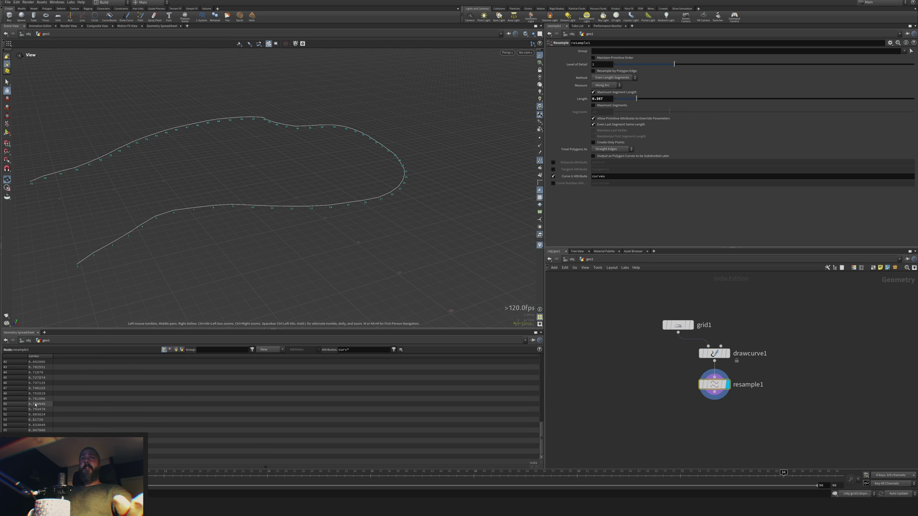
- Disable the Resample node's Curve U attribute and clear the spreadsheet's attribute filter
{"action": "left_click", "coordinate": [553, 176]}
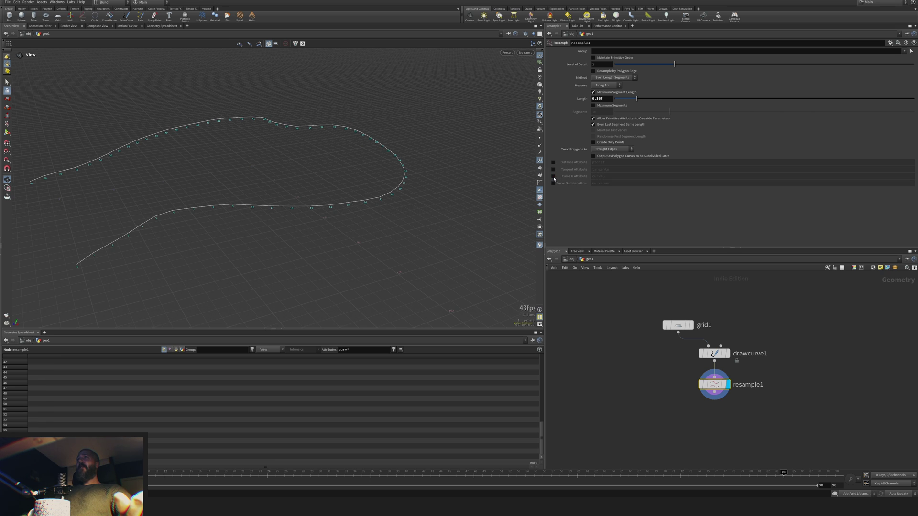
{"action": "double_click", "coordinate": [366, 351]}
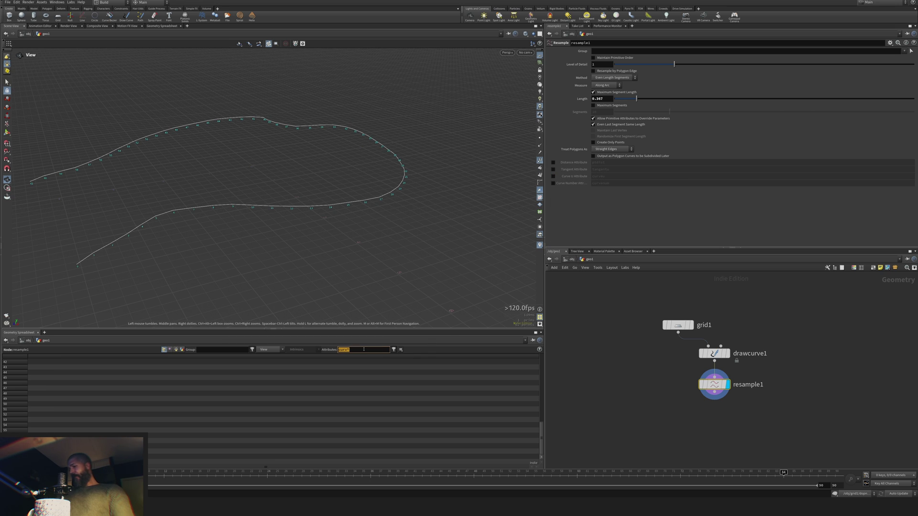
{"action": "key", "text": "BackSpace"}
{"action": "key", "text": "Return"}
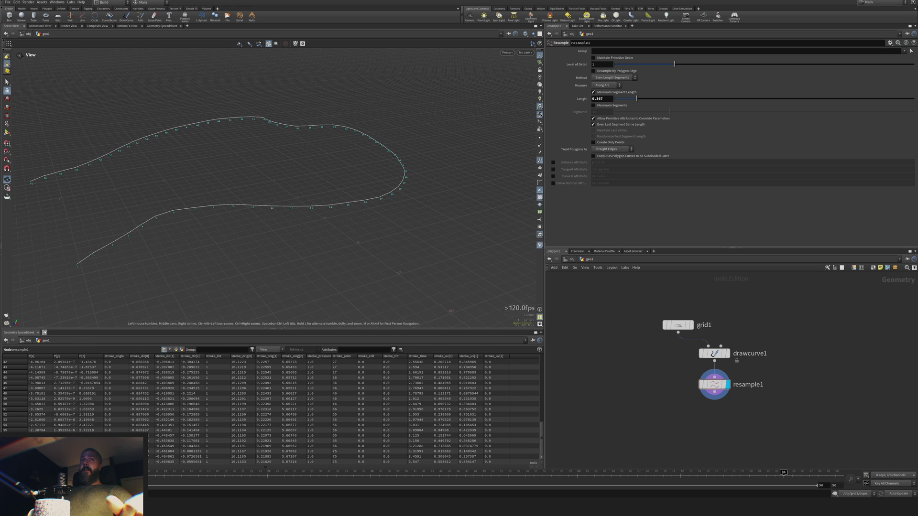
{"action": "left_click", "coordinate": [45, 332]}
{"action": "mouse_move", "coordinate": [77, 344]}
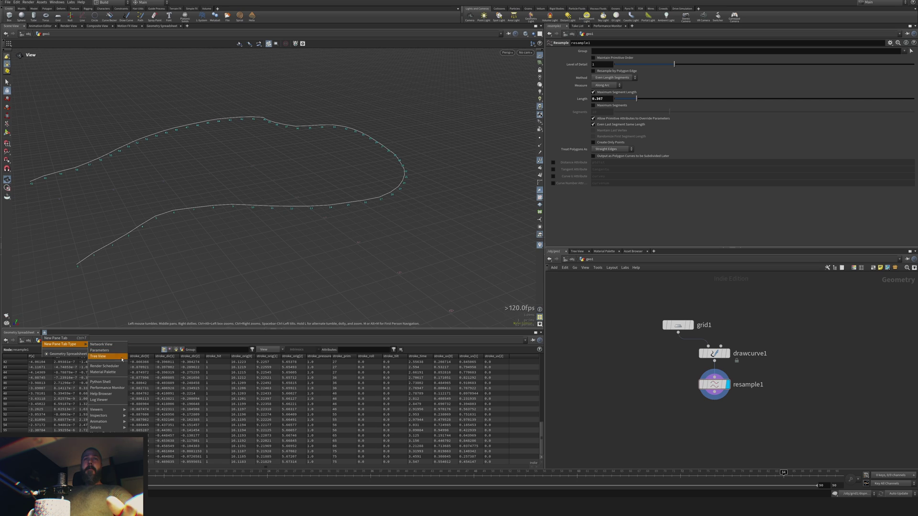
{"action": "mouse_move", "coordinate": [111, 417]}
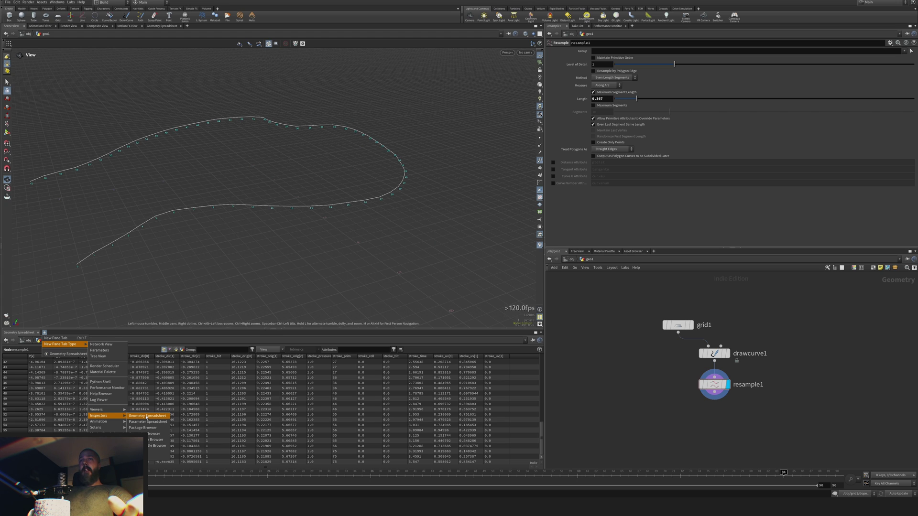
{"action": "left_click", "coordinate": [601, 398]}
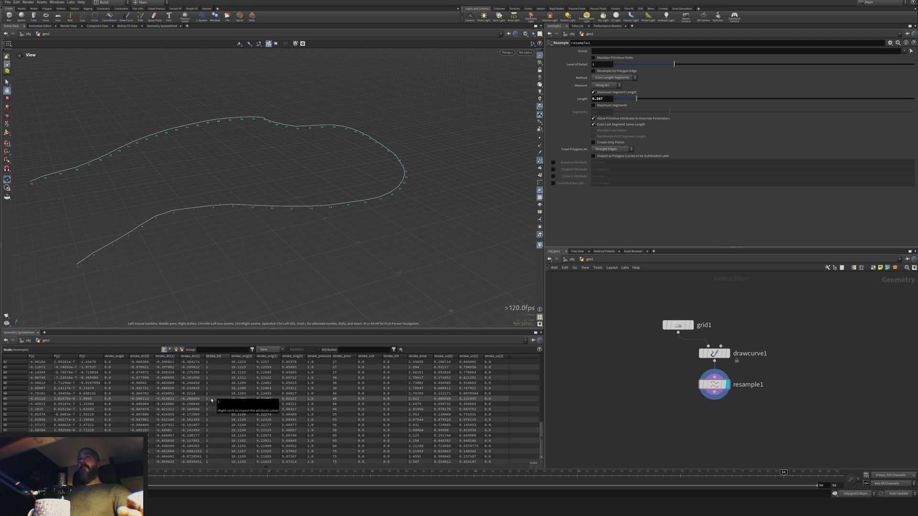
- Examine the resampled curve's primitive attributes in the spreadsheet and return to its point attributes
{"action": "left_click", "coordinate": [176, 350]}
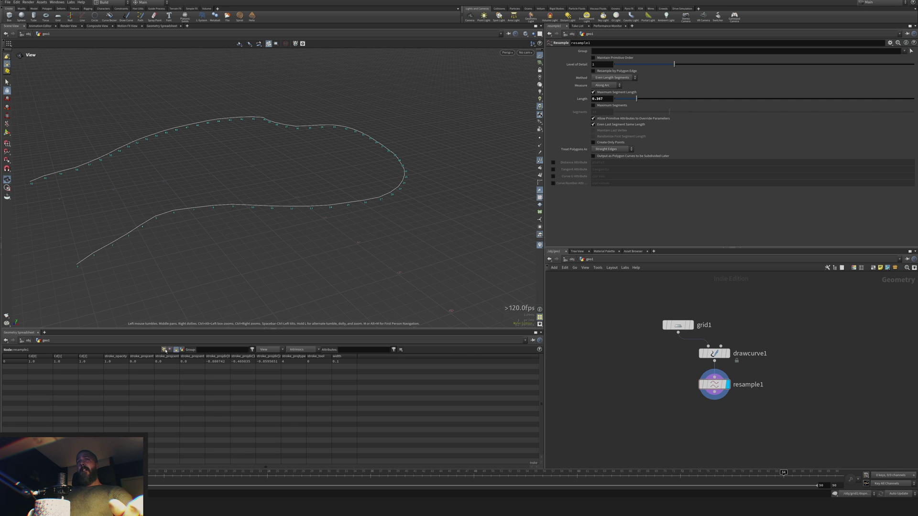
{"action": "left_click", "coordinate": [164, 350]}
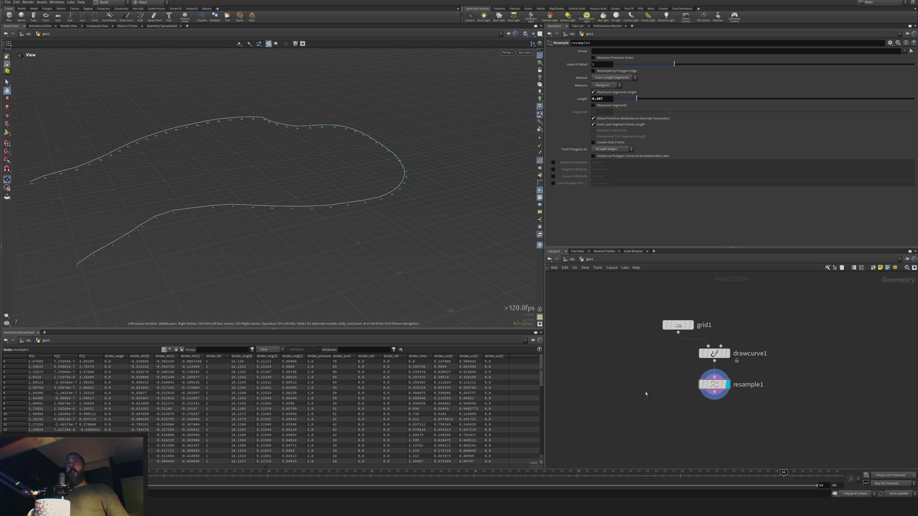
{"action": "mouse_move", "coordinate": [349, 245]}
{"action": "left_mouse_down"}
{"action": "mouse_move", "coordinate": [348, 231]}
{"action": "mouse_move", "coordinate": [323, 240]}
{"action": "mouse_move", "coordinate": [344, 237]}
{"action": "mouse_move", "coordinate": [338, 244]}
{"action": "left_mouse_up"}
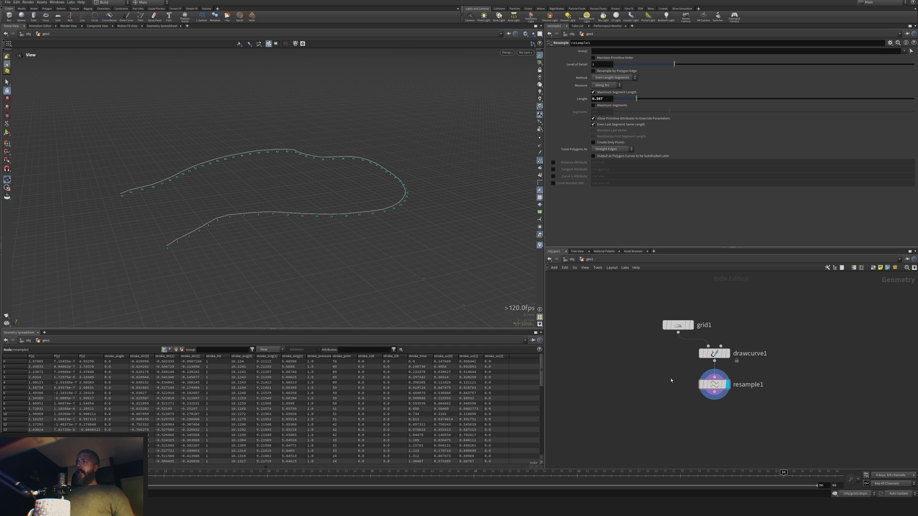
- Add a Carve node after the Resample node, set to Extract with First U at 0
{"action": "key", "text": "Tab"}
{"action": "type", "text": "cur"}
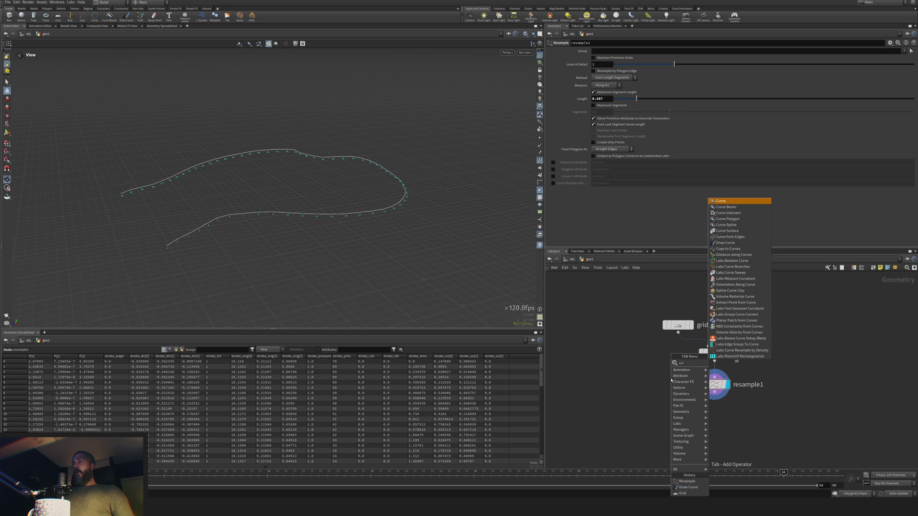
{"action": "key", "text": "BackSpace"}
{"action": "key", "text": "BackSpace"}
{"action": "key", "text": "BackSpace"}
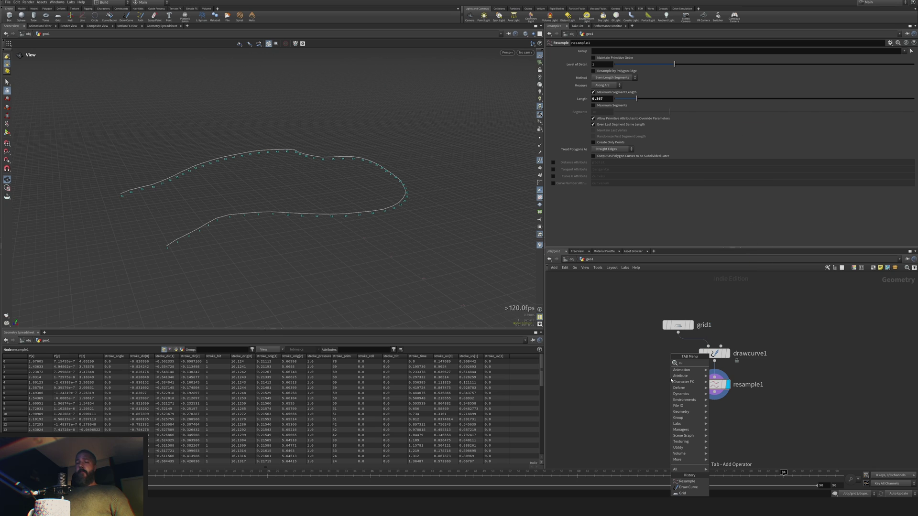
{"action": "type", "text": "carve"}
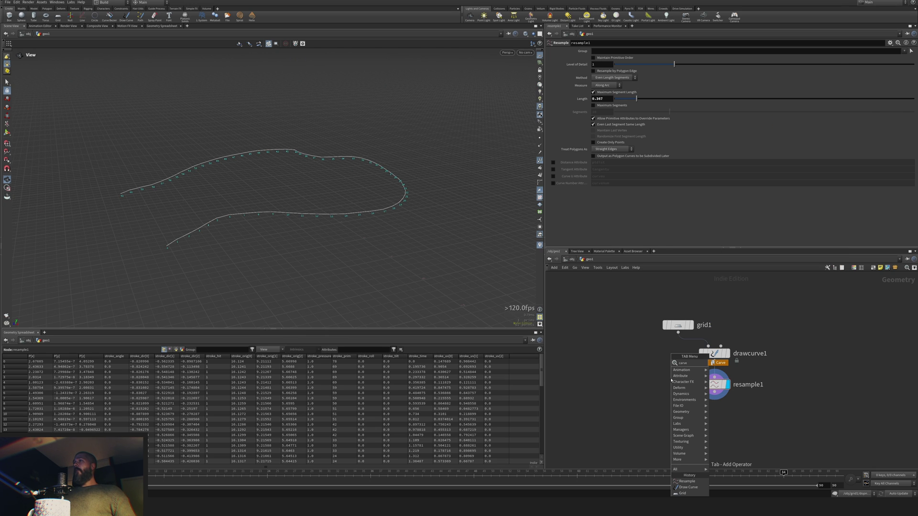
{"action": "key", "text": "Return"}
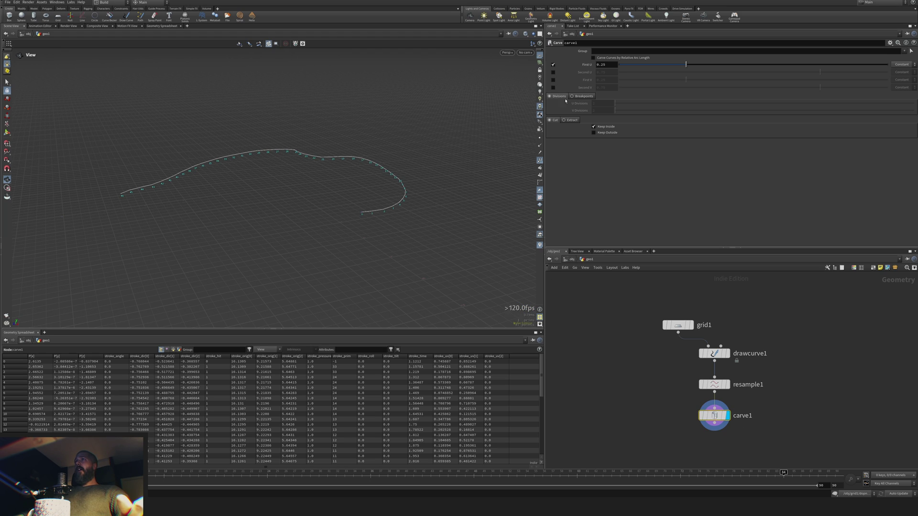
{"action": "left_click", "coordinate": [570, 120]}
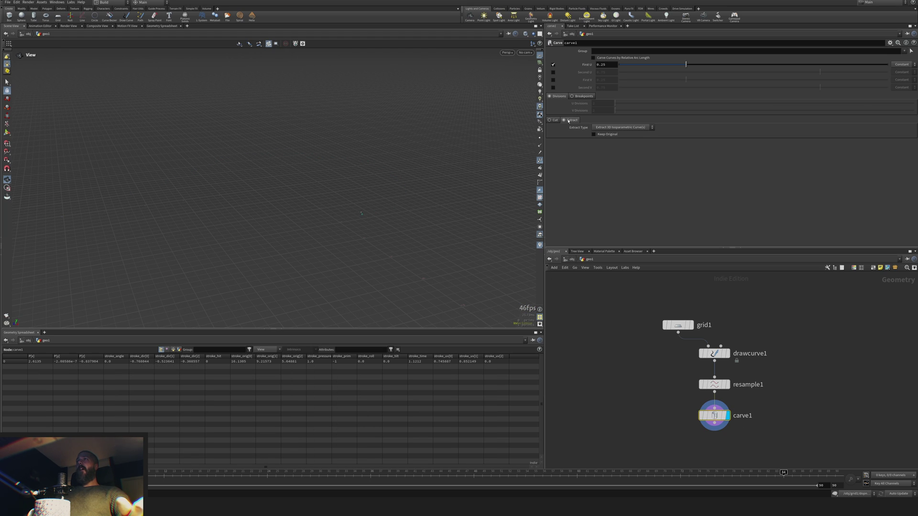
{"action": "left_click_drag", "start_coordinate": [686, 64], "coordinate": [619, 64]}
- Enlarge the particle point size in the viewport's display options
{"action": "key", "text": "d"}
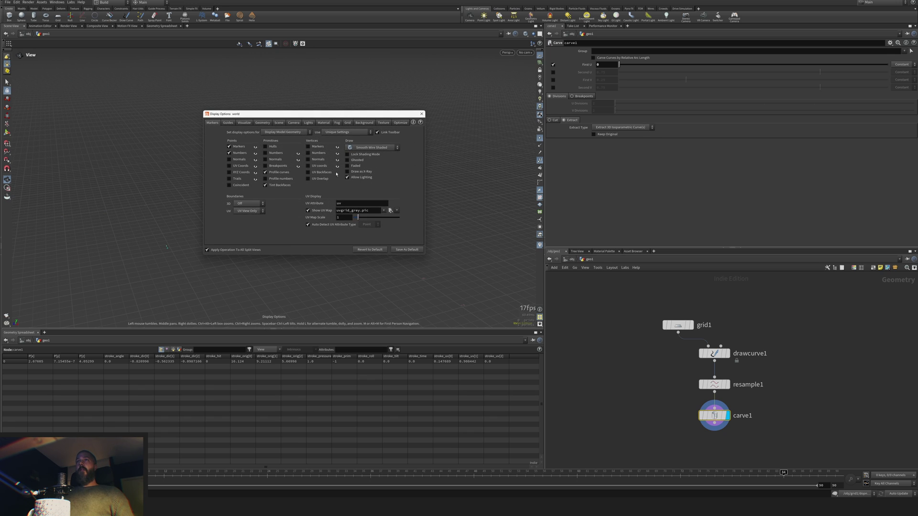
{"action": "left_click", "coordinate": [244, 122]}
{"action": "left_click", "coordinate": [261, 123]}
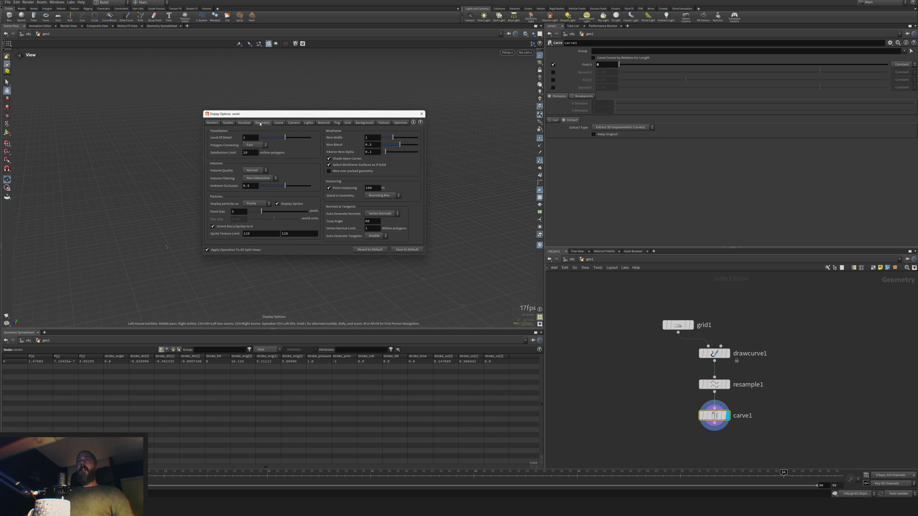
{"action": "left_click_drag", "start_coordinate": [273, 214], "coordinate": [320, 206]}
{"action": "left_click", "coordinate": [421, 115]}
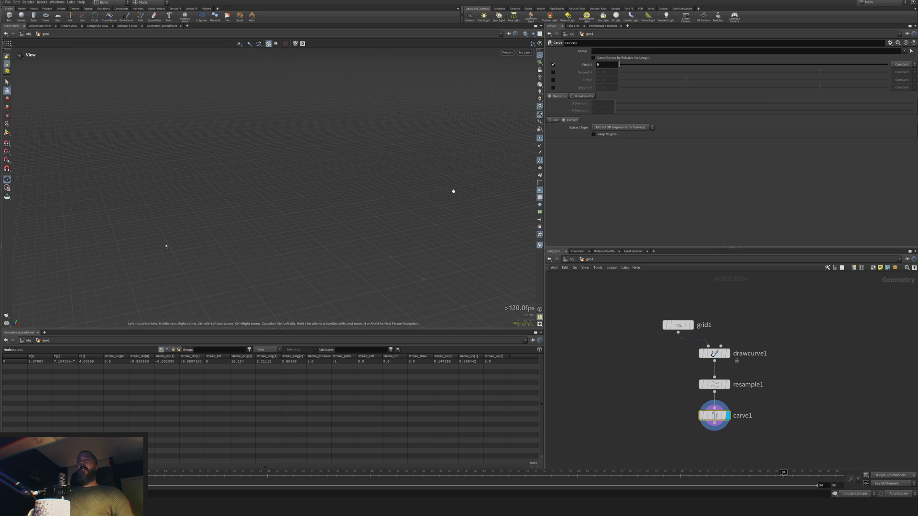
{"action": "left_click", "coordinate": [728, 64]}
{"action": "left_click_drag", "start_coordinate": [730, 65], "coordinate": [617, 67]}
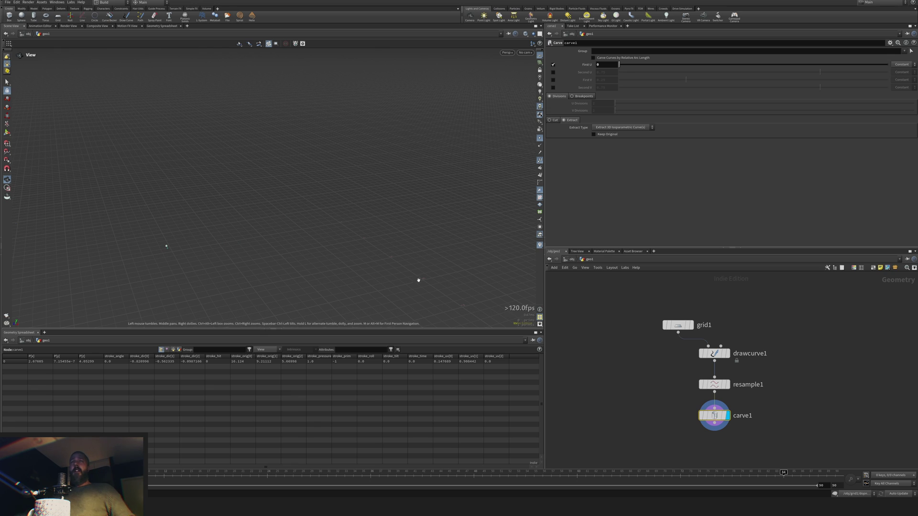
{"action": "left_click", "coordinate": [603, 66], "text": "alt"}
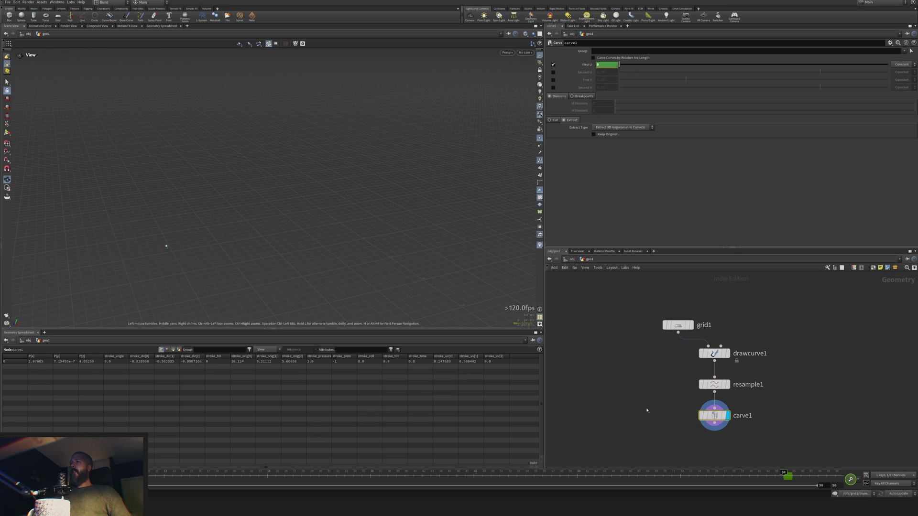
{"action": "key", "text": "ctrl+z"}
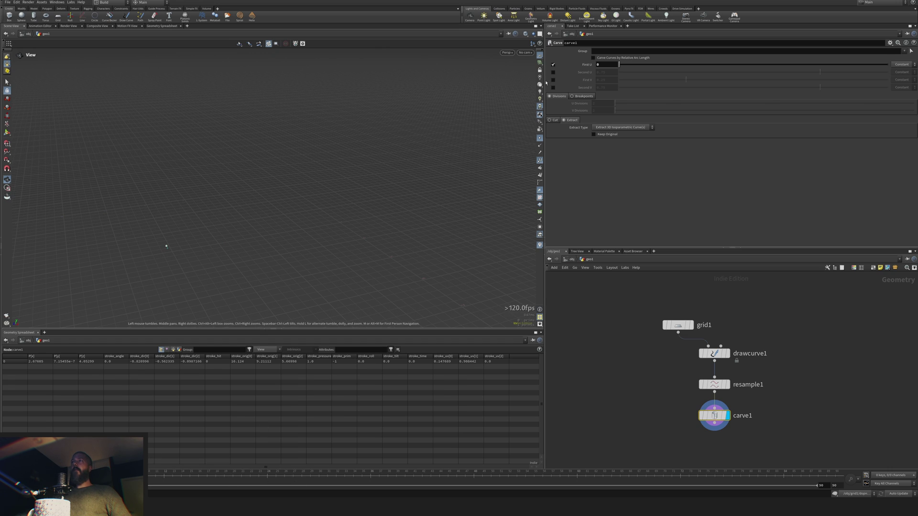
- Keyframe the Carve node's First U at 0 on frame 1, about 0.5 on frame 47 and 1 on frame 67
{"action": "left_click", "coordinate": [613, 64], "text": "alt"}
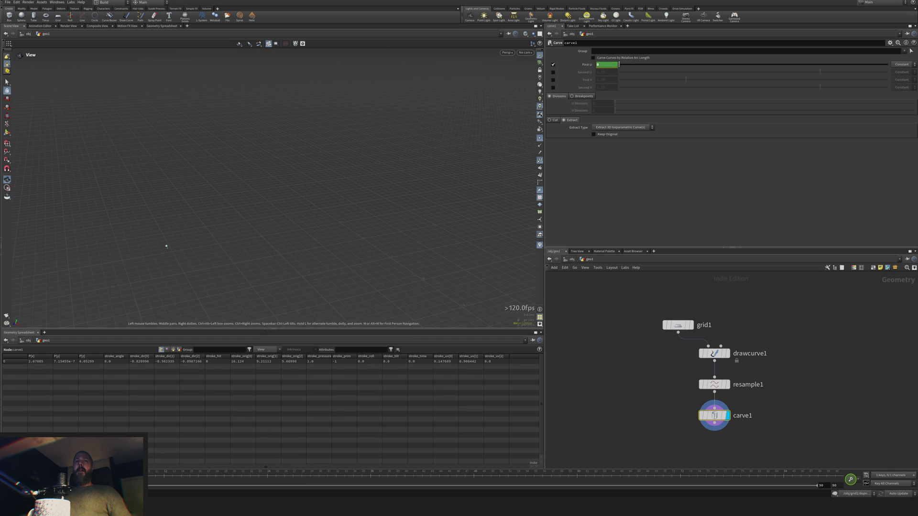
{"action": "key", "text": "ctrl+z"}
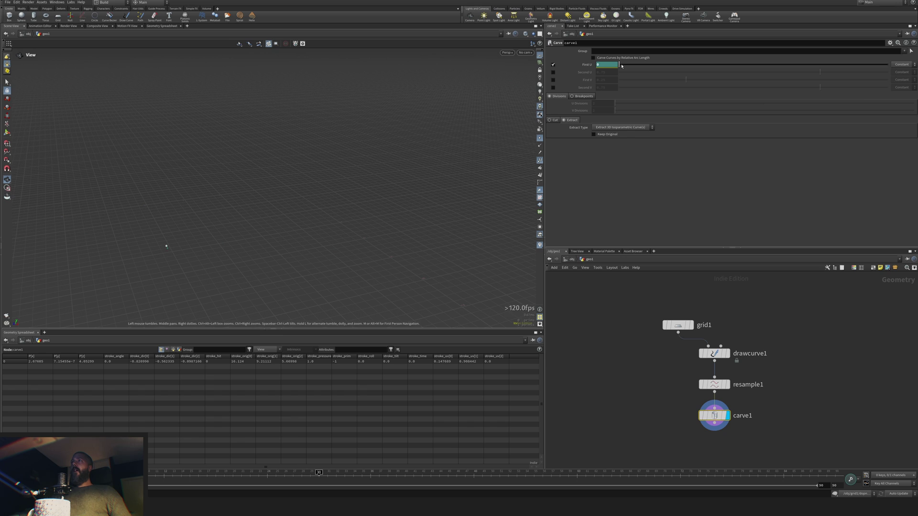
{"action": "left_click_drag", "start_coordinate": [622, 66], "coordinate": [677, 64]}
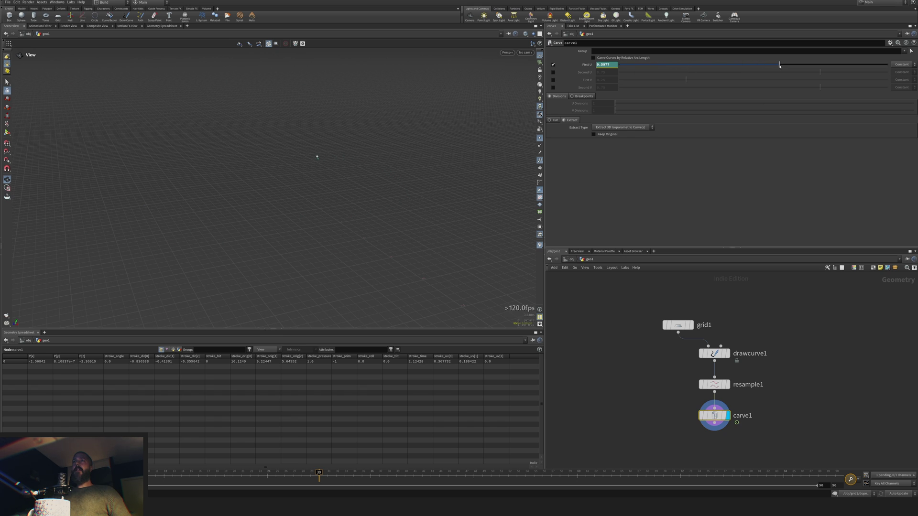
{"action": "left_click_drag", "start_coordinate": [774, 65], "coordinate": [723, 67]}
{"action": "left_click_drag", "start_coordinate": [321, 475], "coordinate": [359, 473]}
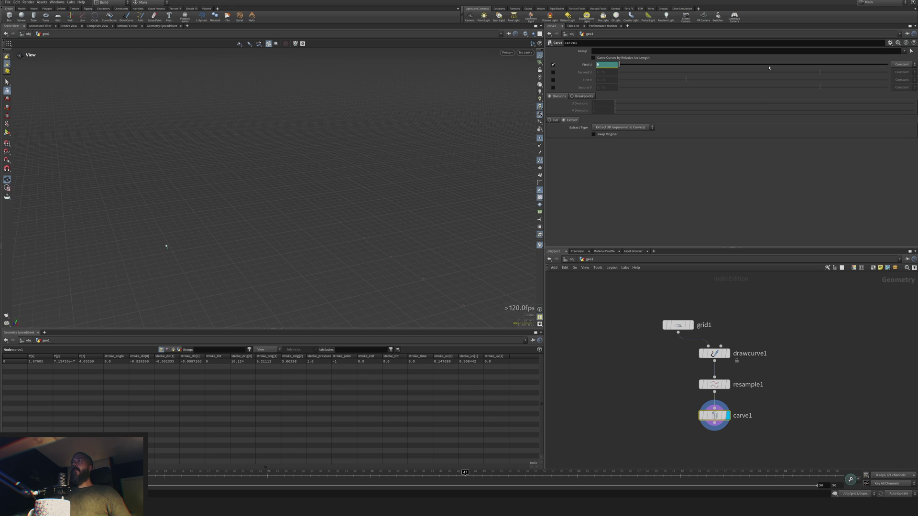
{"action": "left_click_drag", "start_coordinate": [768, 67], "coordinate": [782, 65]}
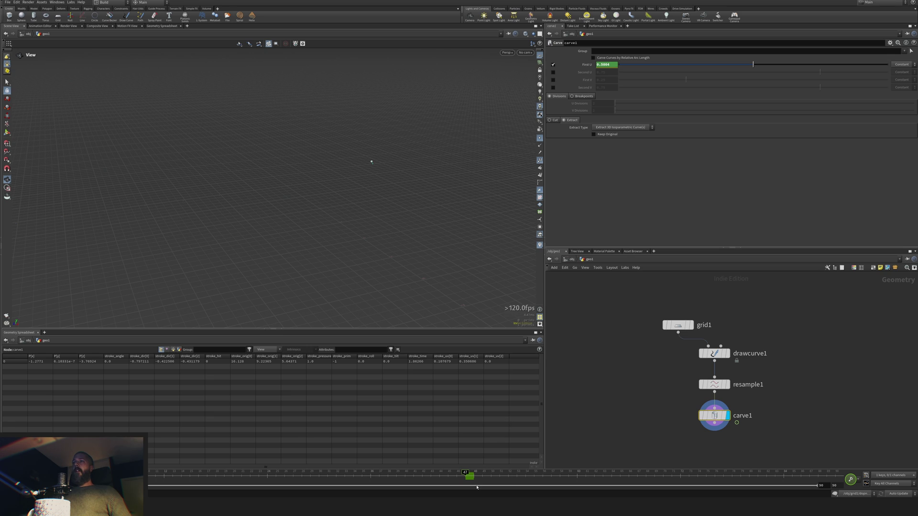
{"action": "left_click_drag", "start_coordinate": [507, 474], "coordinate": [629, 474]}
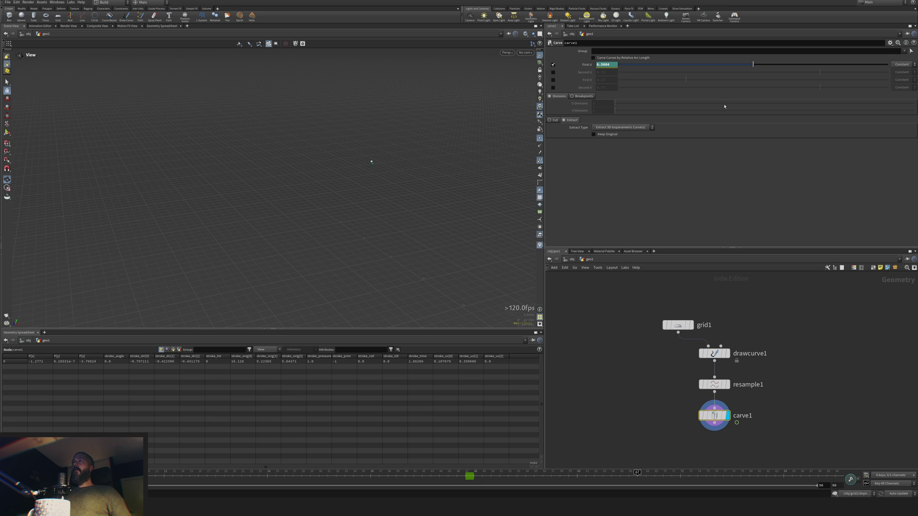
{"action": "left_click_drag", "start_coordinate": [754, 66], "coordinate": [907, 69]}
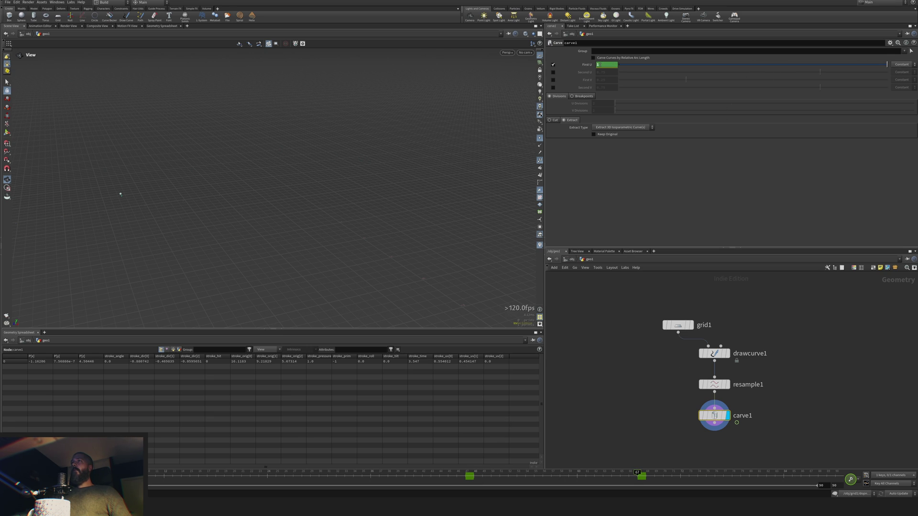
- Scrub through the point's animation and adjust the First U value keyed on frame 47
{"action": "left_click_drag", "start_coordinate": [531, 476], "coordinate": [70, 477]}
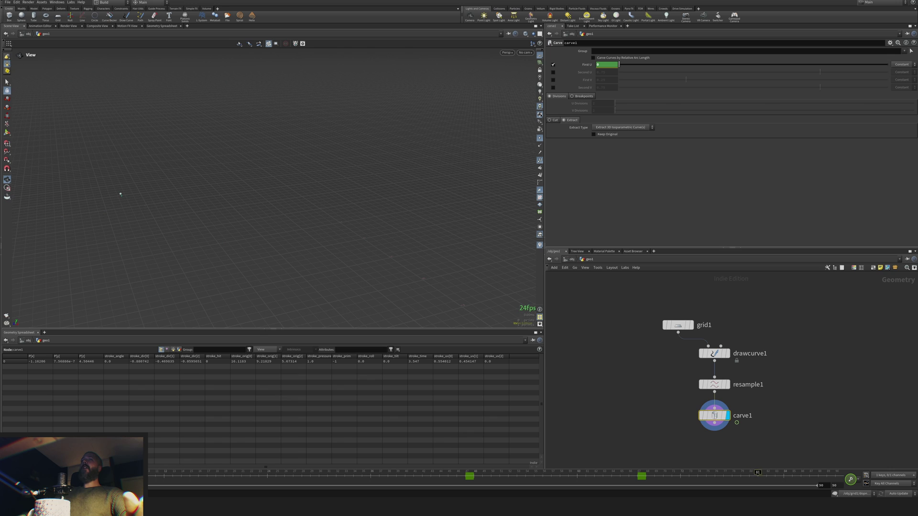
{"action": "left_click_drag", "start_coordinate": [115, 475], "coordinate": [465, 474]}
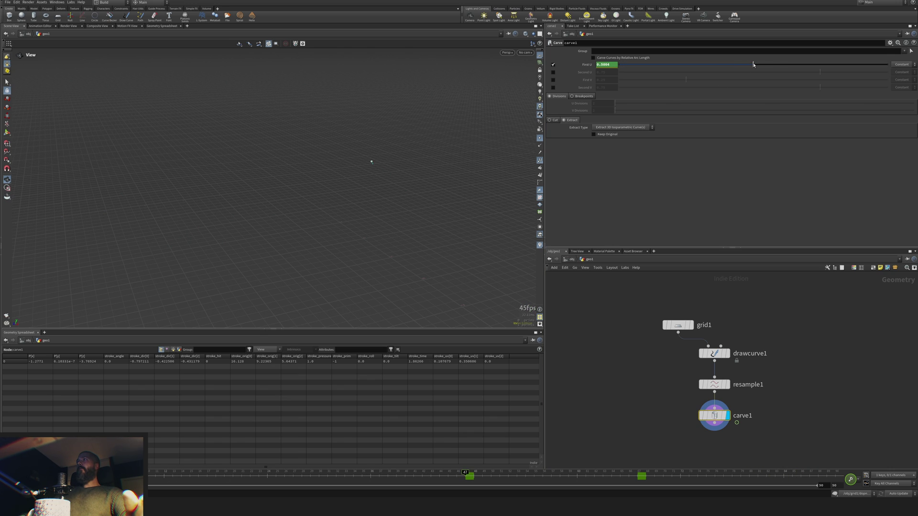
{"action": "left_click_drag", "start_coordinate": [753, 64], "coordinate": [793, 64]}
{"action": "left_click", "coordinate": [638, 475]}
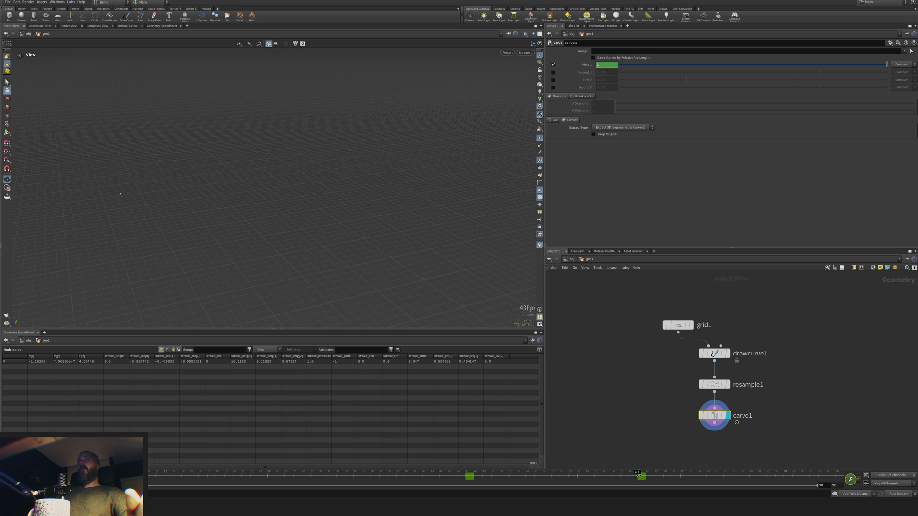
{"action": "left_click", "coordinate": [232, 477]}
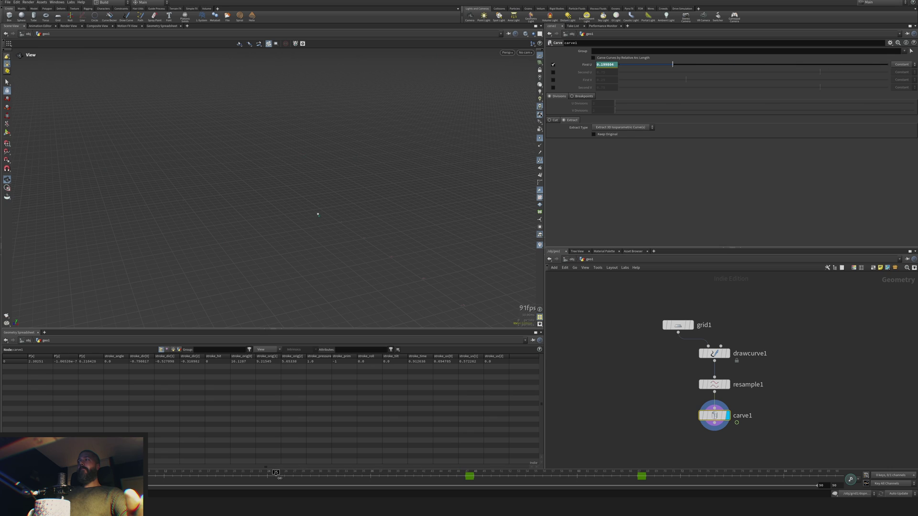
- Retime the point's travel by moving the last First U keyframe to about frame 69
{"action": "left_click", "coordinate": [641, 477]}
{"action": "left_click_drag", "start_coordinate": [641, 479], "coordinate": [591, 477]}
{"action": "left_click", "coordinate": [284, 481]}
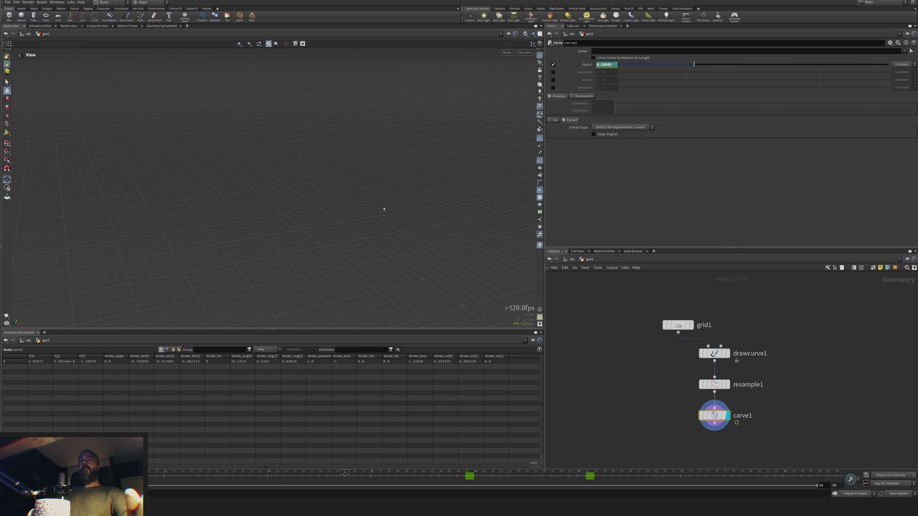
{"action": "key", "text": "Up"}
{"action": "left_click_drag", "start_coordinate": [593, 480], "coordinate": [660, 478]}
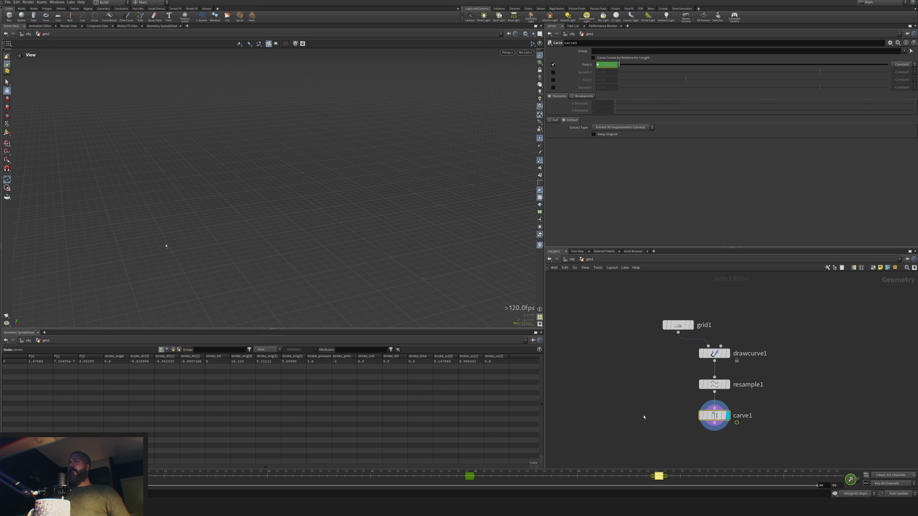
- Add a Copy to Points node and wire the Carve node into its target points input
{"action": "middle_click_drag", "start_coordinate": [644, 417], "coordinate": [626, 338]}
{"action": "middle_click_drag", "start_coordinate": [732, 397], "coordinate": [706, 419]}
{"action": "key", "text": "Tab"}
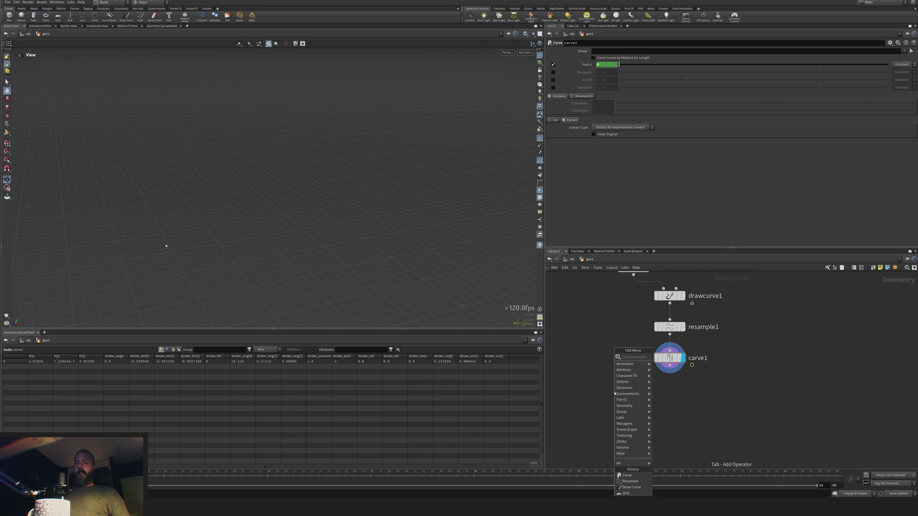
{"action": "type", "text": "cop"}
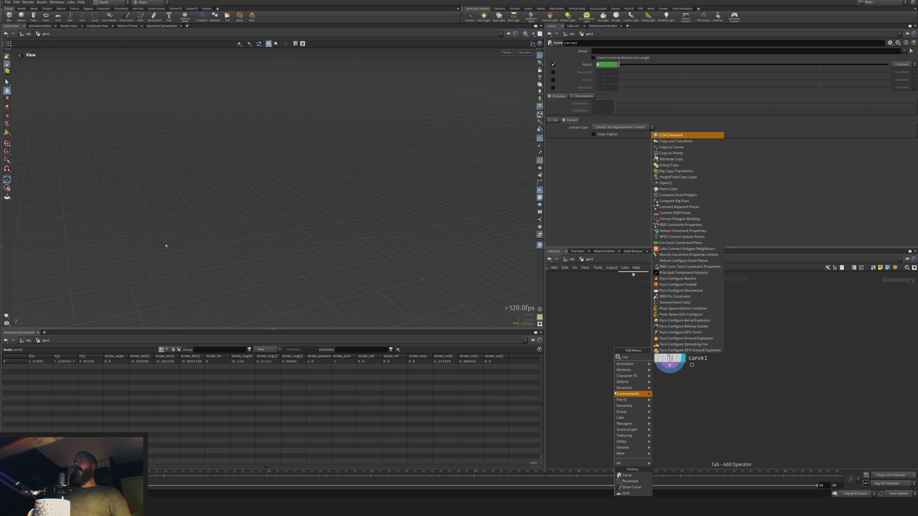
{"action": "type", "text": "po"}
{"action": "key", "text": "Return"}
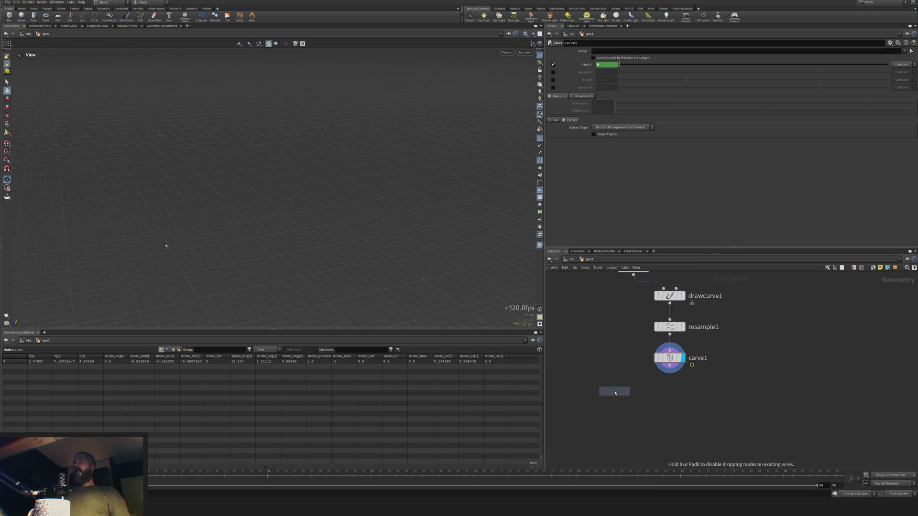
{"action": "left_click", "coordinate": [624, 410]}
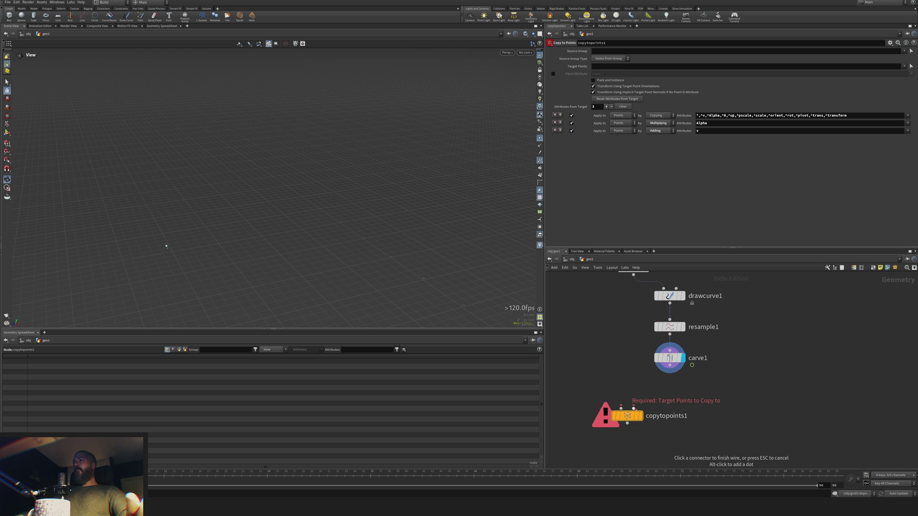
{"action": "left_click", "coordinate": [633, 407]}
{"action": "left_click", "coordinate": [669, 373]}
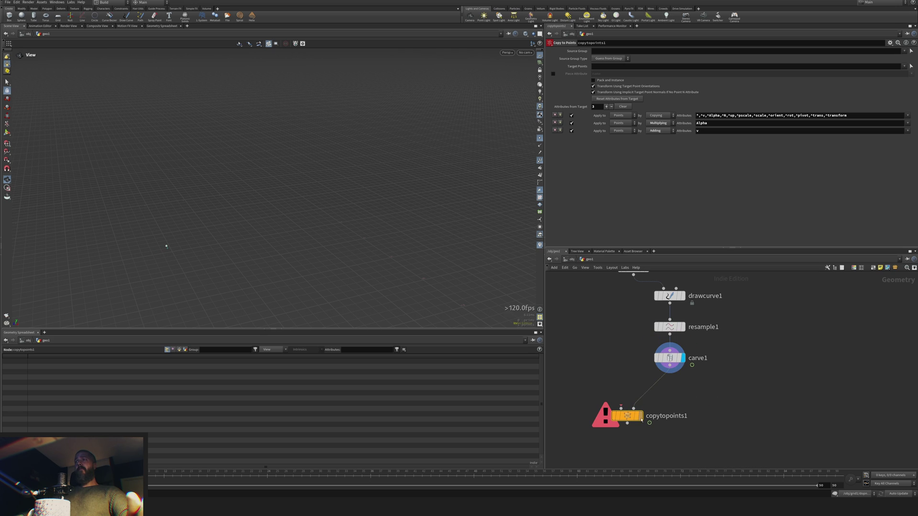
- Add a Sphere node and connect it as the source geometry of the Copy to Points node
{"action": "key", "text": "Tab"}
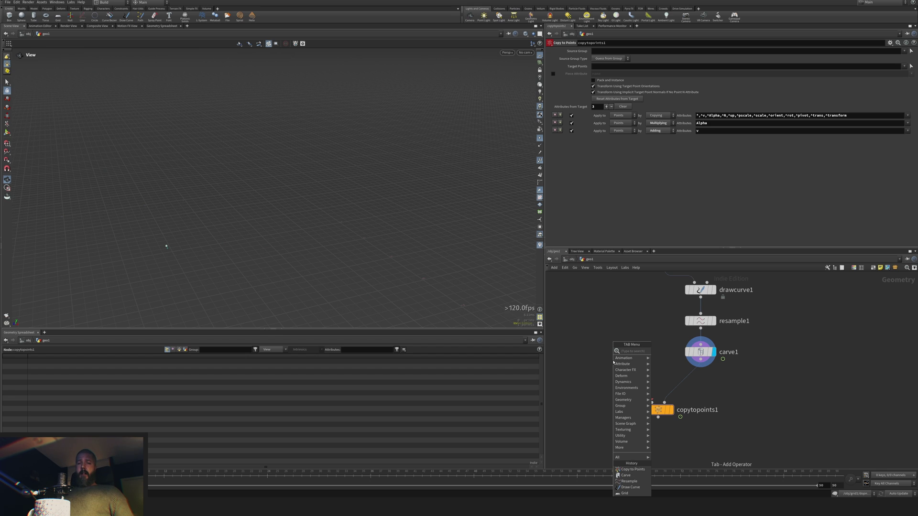
{"action": "type", "text": "sphere"}
{"action": "key", "text": "Return"}
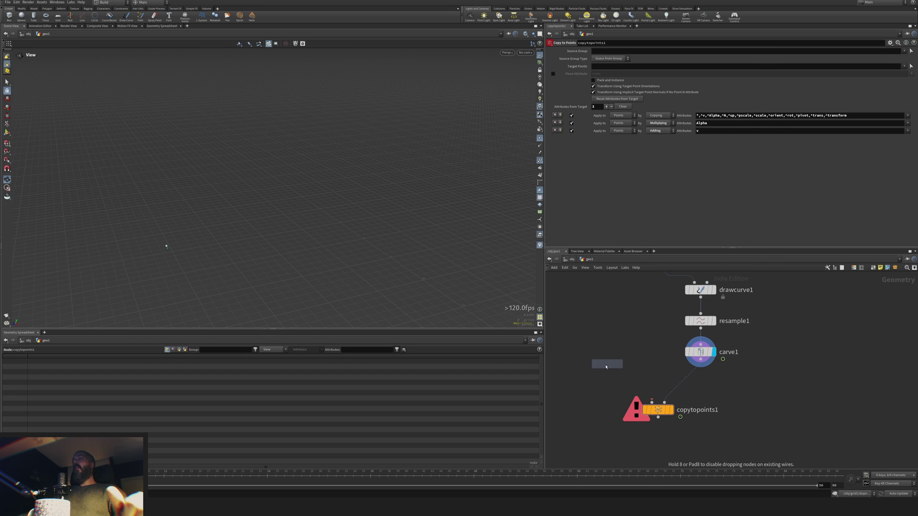
{"action": "left_click", "coordinate": [601, 372]}
{"action": "left_click_drag", "start_coordinate": [601, 379], "coordinate": [652, 403]}
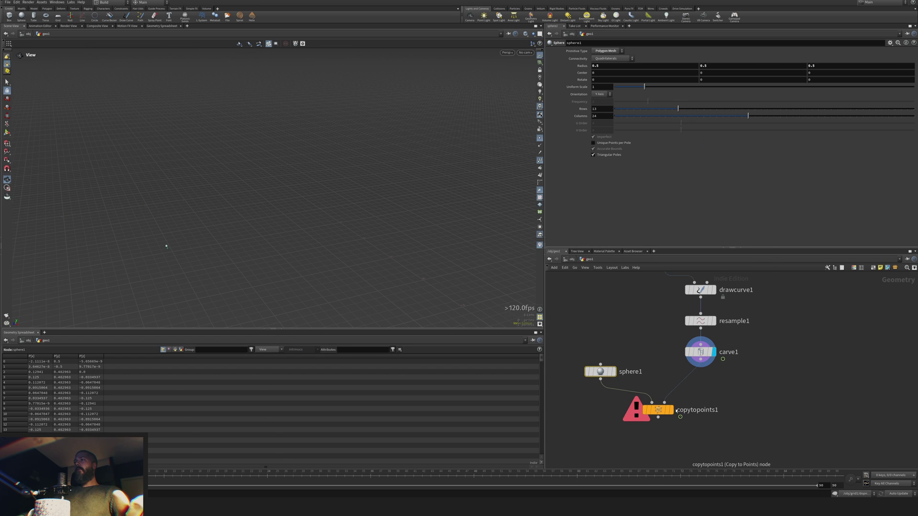
- Display the Copy to Points result in the viewport and turn off its point markers
{"action": "key", "text": "r"}
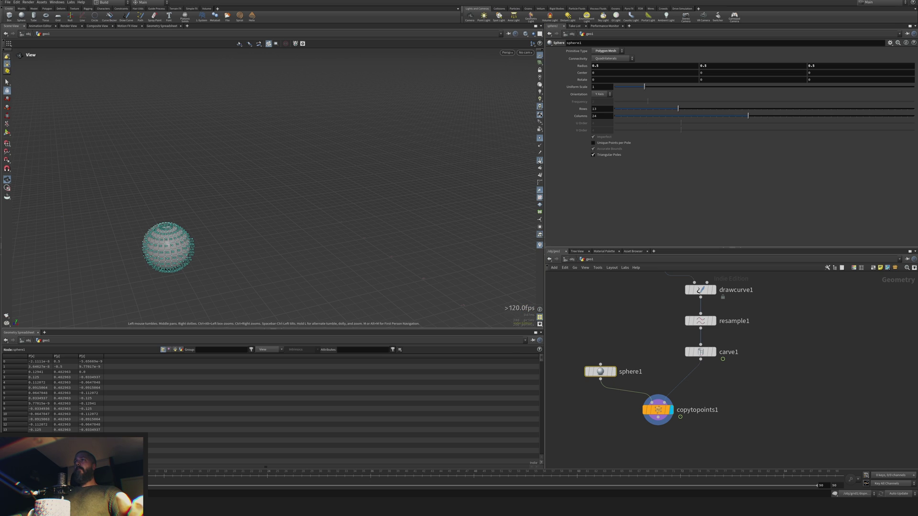
{"action": "left_click", "coordinate": [540, 140]}
{"action": "left_click", "coordinate": [541, 139]}
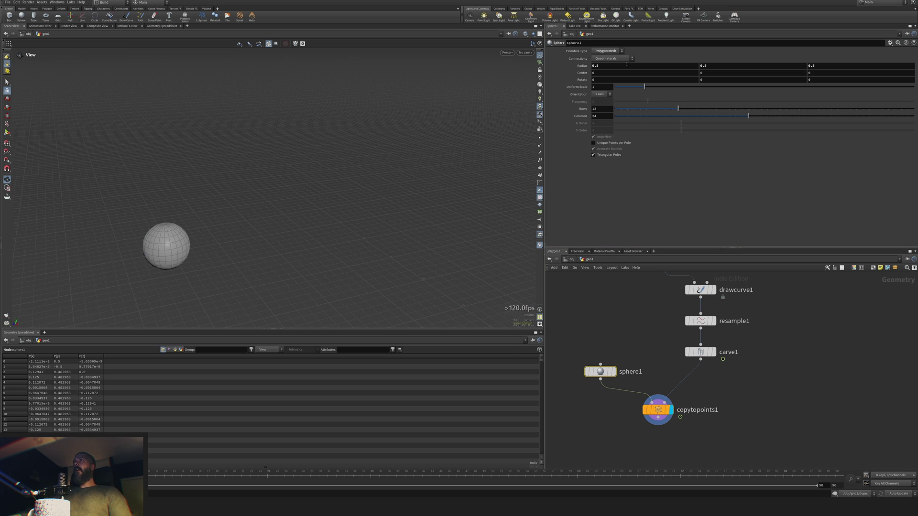
- Change the sphere's primitive type to Polygon, its Y radius to 0.3 and its uniform scale to 0.367
{"action": "left_click", "coordinate": [606, 52]}
{"action": "left_click", "coordinate": [603, 58]}
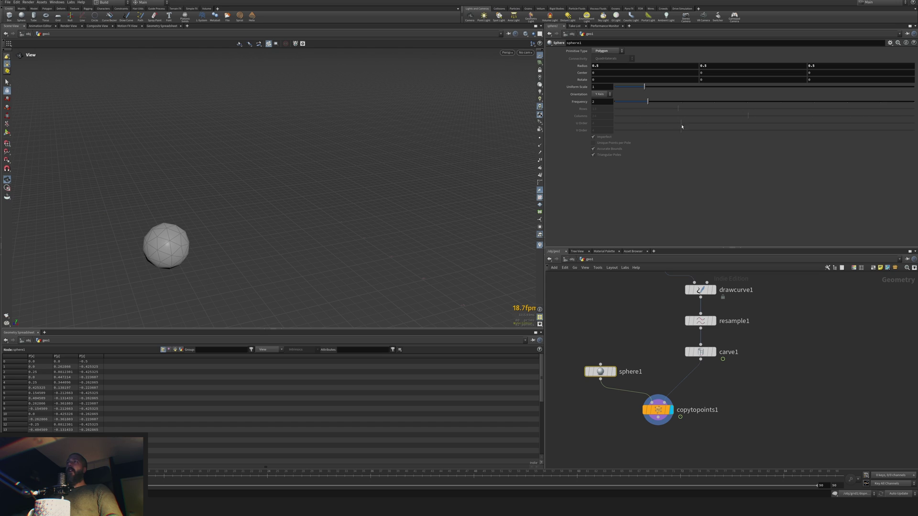
{"action": "mouse_move", "coordinate": [713, 66]}
{"action": "middle_mouse_down"}
{"action": "mouse_move", "coordinate": [703, 64]}
{"action": "mouse_move", "coordinate": [715, 66]}
{"action": "middle_mouse_up"}
{"action": "left_click_drag", "start_coordinate": [643, 88], "coordinate": [626, 90]}
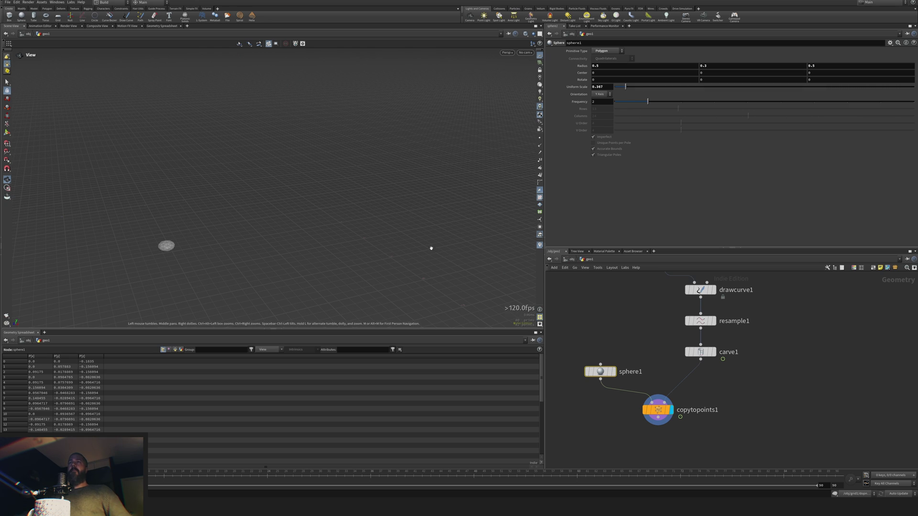
- Scrub the animation to check the copied sphere and set its uniform scale to 0.487
{"action": "middle_click_drag", "start_coordinate": [738, 444], "coordinate": [727, 370]}
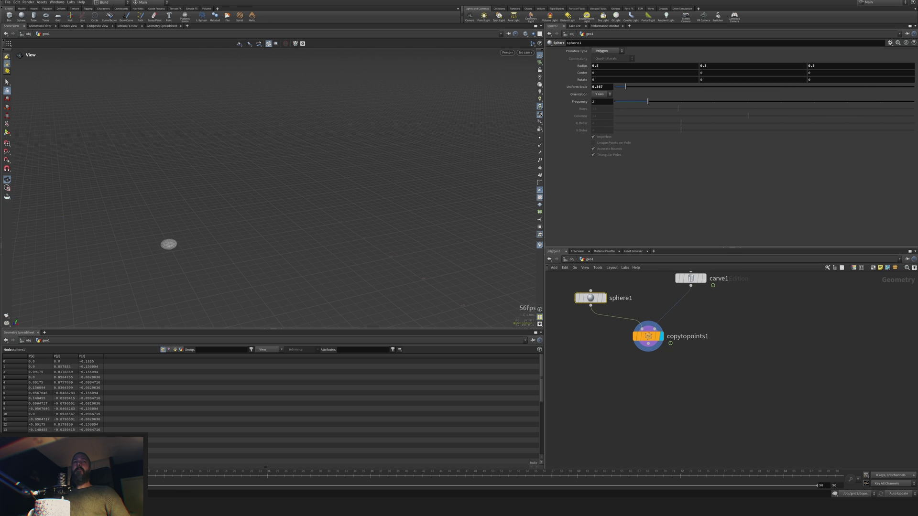
{"action": "mouse_move", "coordinate": [287, 473]}
{"action": "left_mouse_down"}
{"action": "mouse_move", "coordinate": [334, 464]}
{"action": "mouse_move", "coordinate": [550, 466]}
{"action": "mouse_move", "coordinate": [157, 460]}
{"action": "left_mouse_up"}
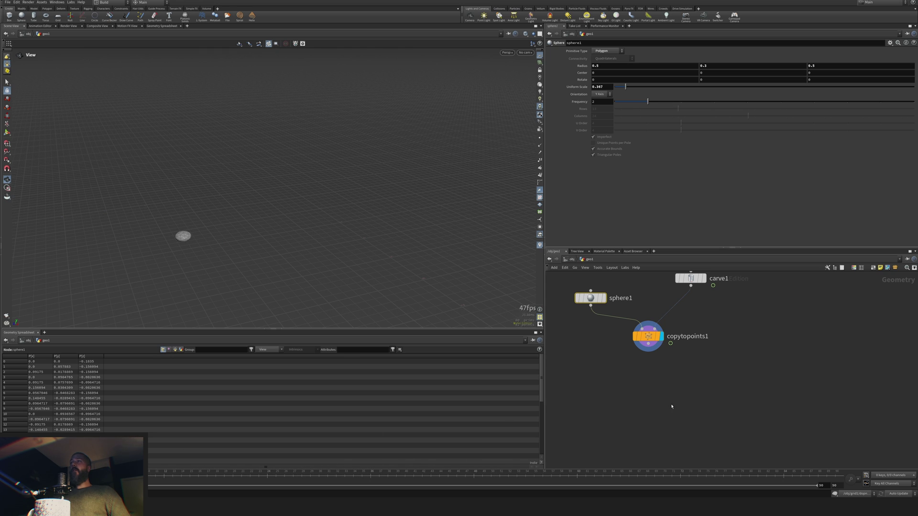
{"action": "left_click_drag", "start_coordinate": [626, 87], "coordinate": [629, 88]}
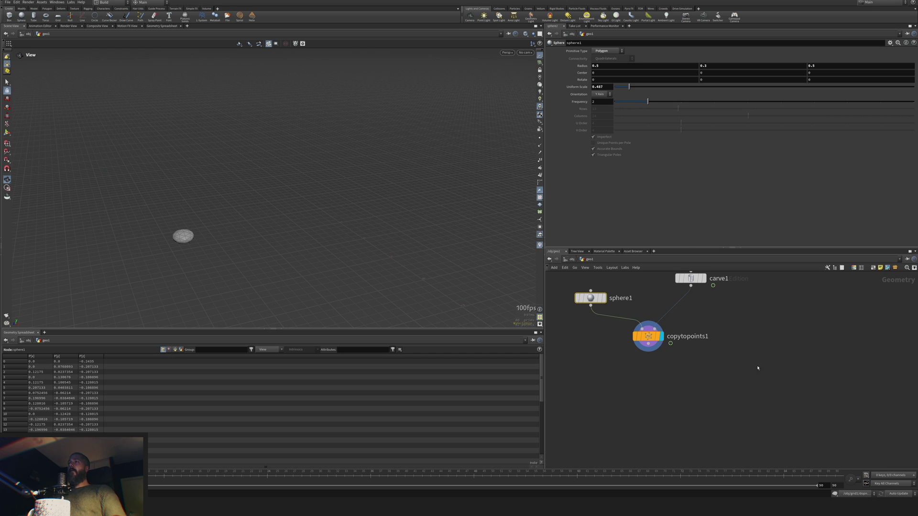
- Add a Bound node beside the curve network
{"action": "middle_click_drag", "start_coordinate": [754, 363], "coordinate": [714, 403]}
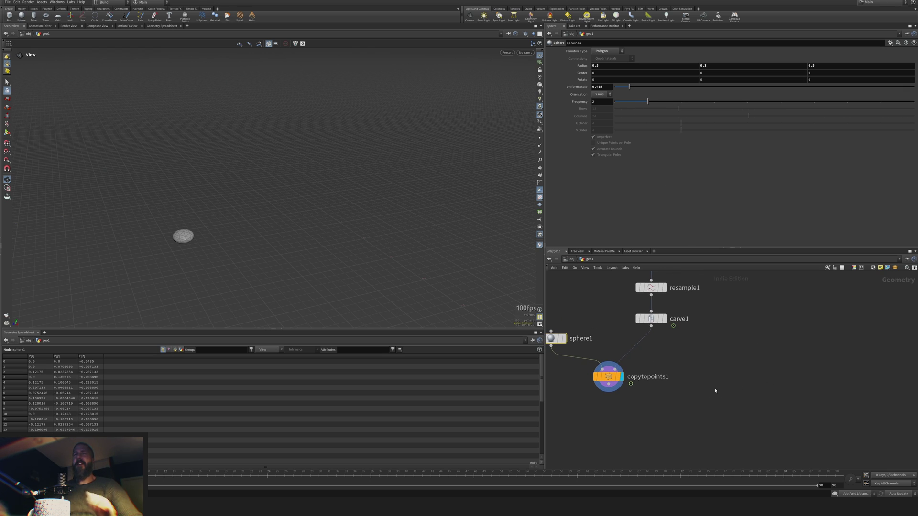
{"action": "middle_click_drag", "start_coordinate": [776, 386], "coordinate": [707, 370]}
{"action": "scroll", "coordinate": [733, 373], "scroll_direction": "down", "scroll_amount": 3}
{"action": "left_click_drag", "start_coordinate": [605, 300], "coordinate": [624, 297]}
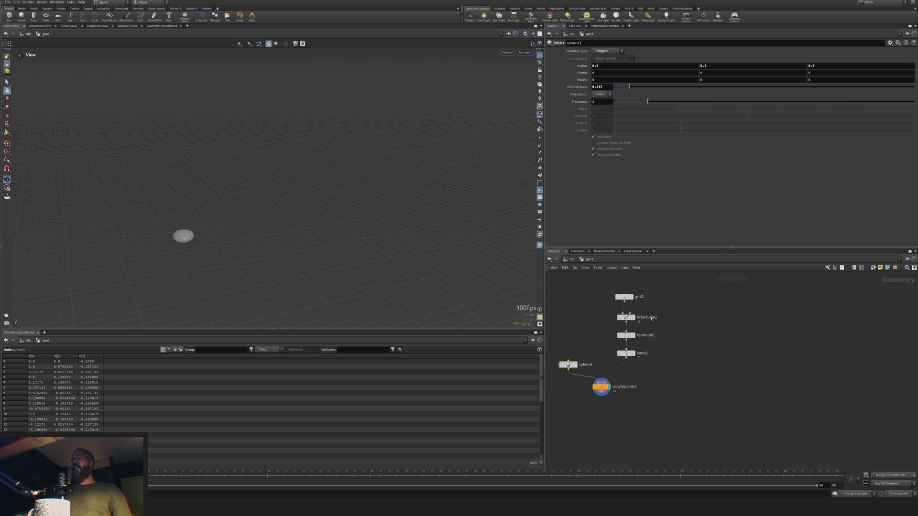
{"action": "key", "text": "Tab"}
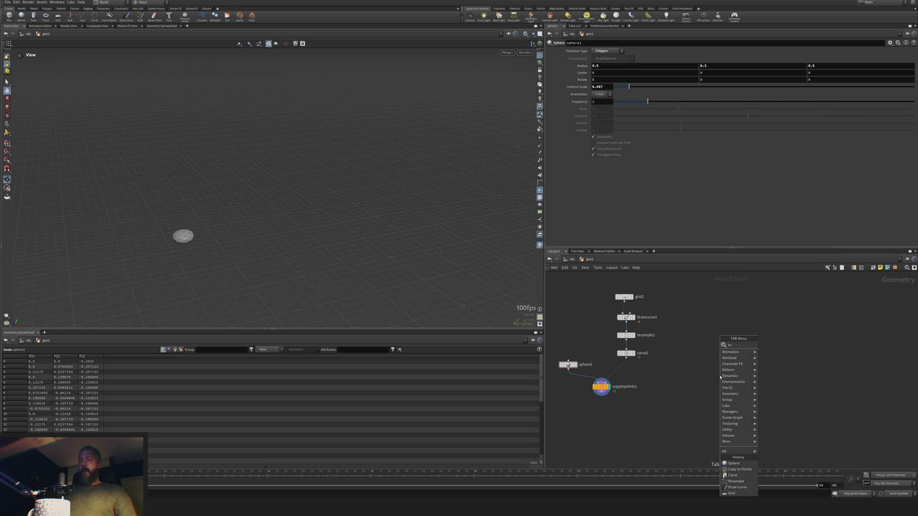
{"action": "type", "text": "boun"}
{"action": "key", "text": "Return"}
{"action": "left_click", "coordinate": [713, 352]}
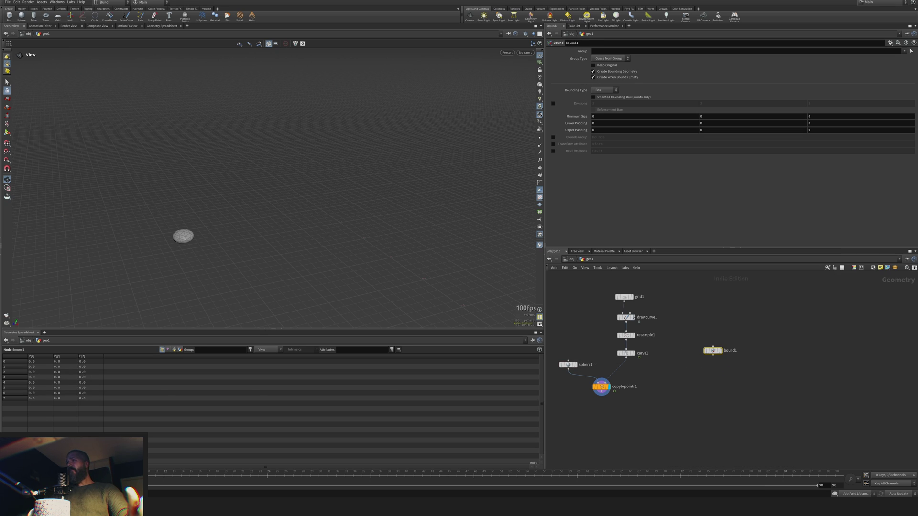
- Wire the Grid node into the Bound node and display the Bound node's result
{"action": "left_click_drag", "start_coordinate": [626, 306], "coordinate": [691, 354]}
{"action": "left_click", "coordinate": [711, 352]}
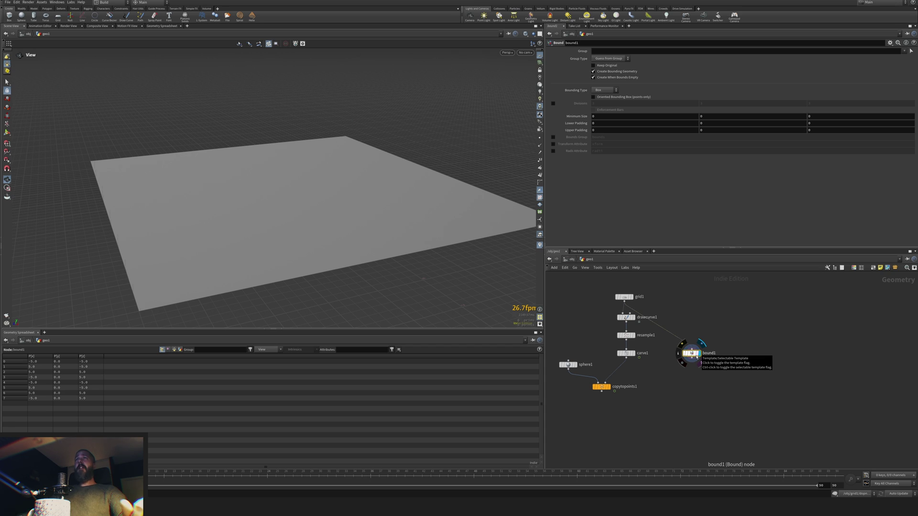
{"action": "left_click", "coordinate": [703, 363]}
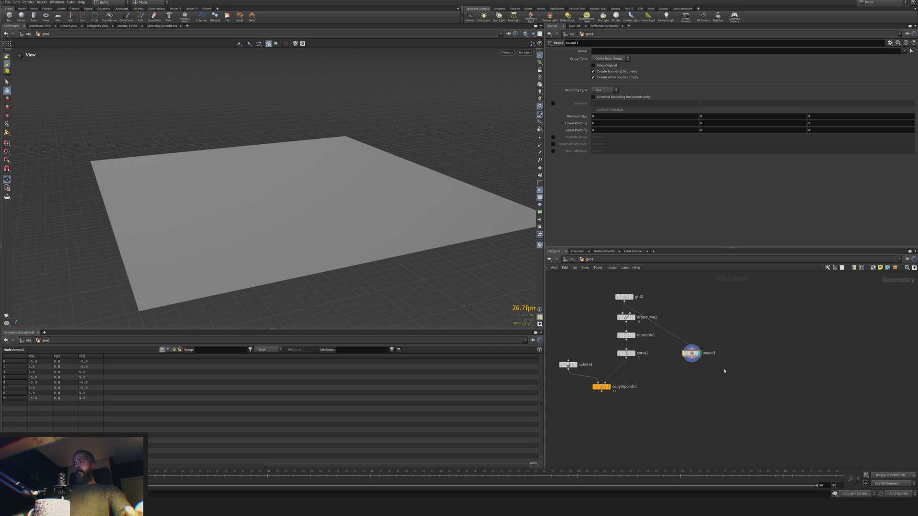
{"action": "mouse_move", "coordinate": [621, 300]}
{"action": "left_mouse_down"}
{"action": "mouse_move", "coordinate": [645, 289]}
{"action": "mouse_move", "coordinate": [623, 296]}
{"action": "left_mouse_up"}
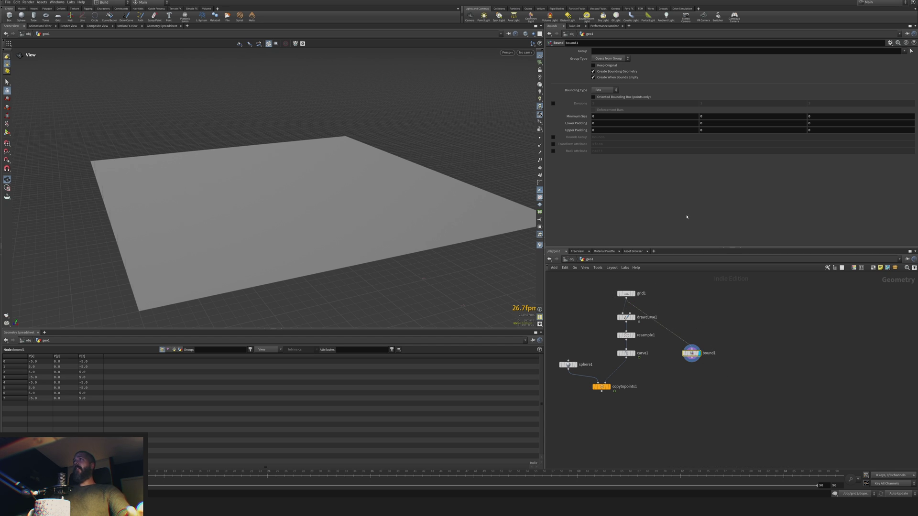
- Set the Bound node's Y minimum size to 0.2
{"action": "left_click", "coordinate": [706, 117]}
{"action": "type", "text": "0.2"}
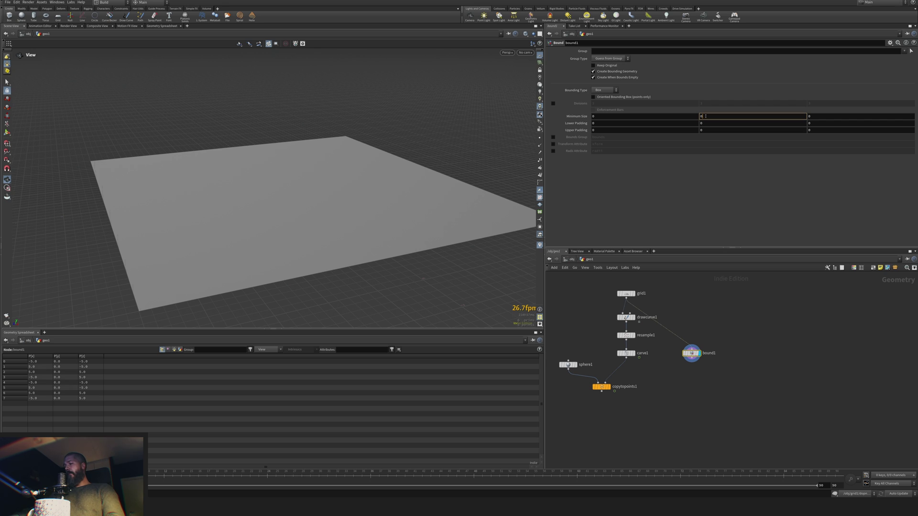
{"action": "key", "text": "Return"}
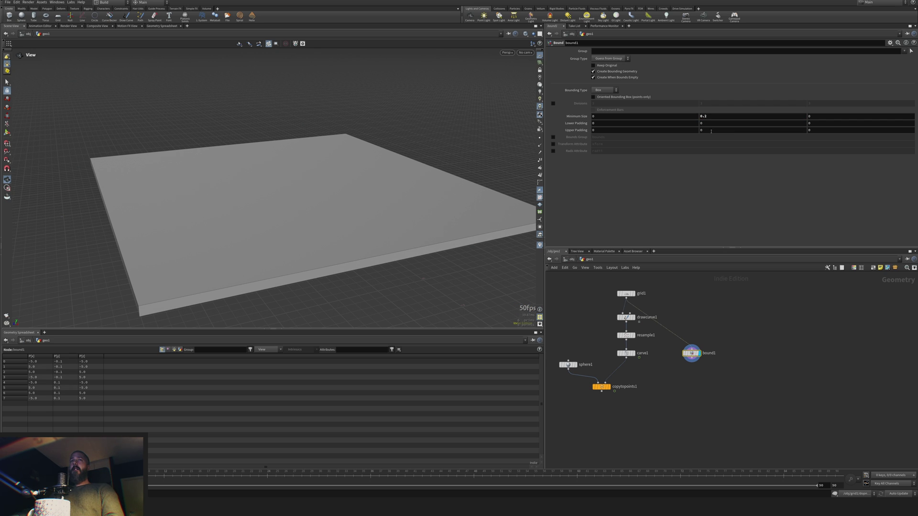
- Set the Bound node's lower and upper padding to 2 in both X and Z
{"action": "type", "text": "2"}
{"action": "left_click_drag", "start_coordinate": [599, 125], "coordinate": [590, 131]}
{"action": "type", "text": "2"}
{"action": "left_click_drag", "start_coordinate": [815, 130], "coordinate": [801, 127]}
{"action": "type", "text": "22"}
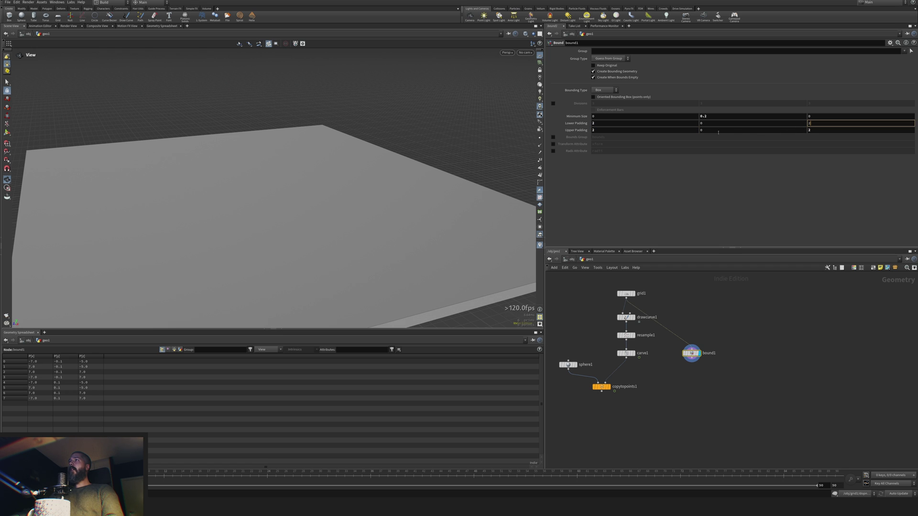
{"action": "key", "text": "Return"}
- Inspect the slab's thickness from the side and add a Center node after the Bound node
{"action": "right_click_drag", "start_coordinate": [328, 222], "coordinate": [303, 232]}
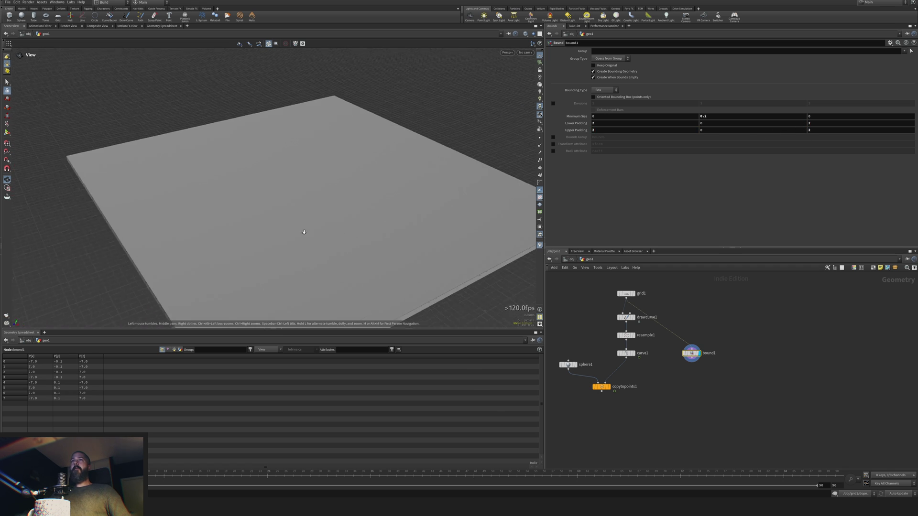
{"action": "left_click_drag", "start_coordinate": [303, 231], "coordinate": [331, 197]}
{"action": "left_click_drag", "start_coordinate": [385, 214], "coordinate": [315, 236]}
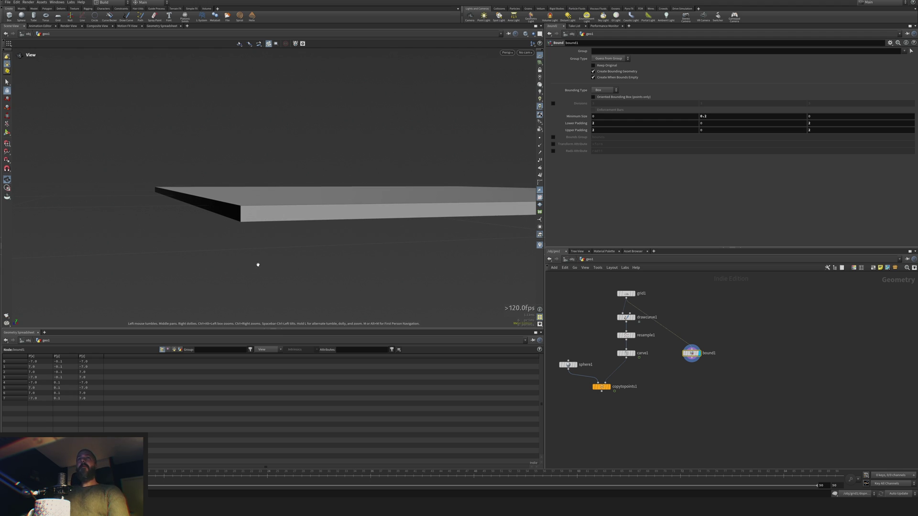
{"action": "left_click_drag", "start_coordinate": [697, 357], "coordinate": [701, 309]}
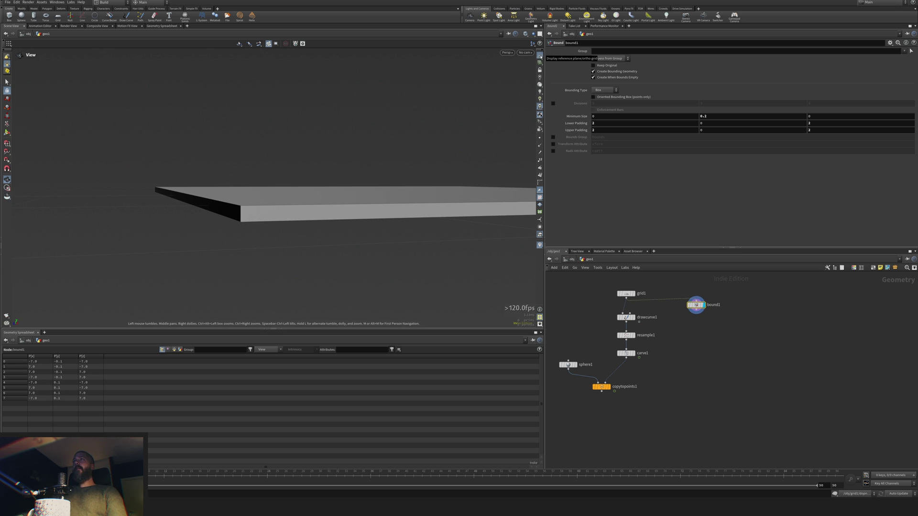
{"action": "key", "text": "Tab"}
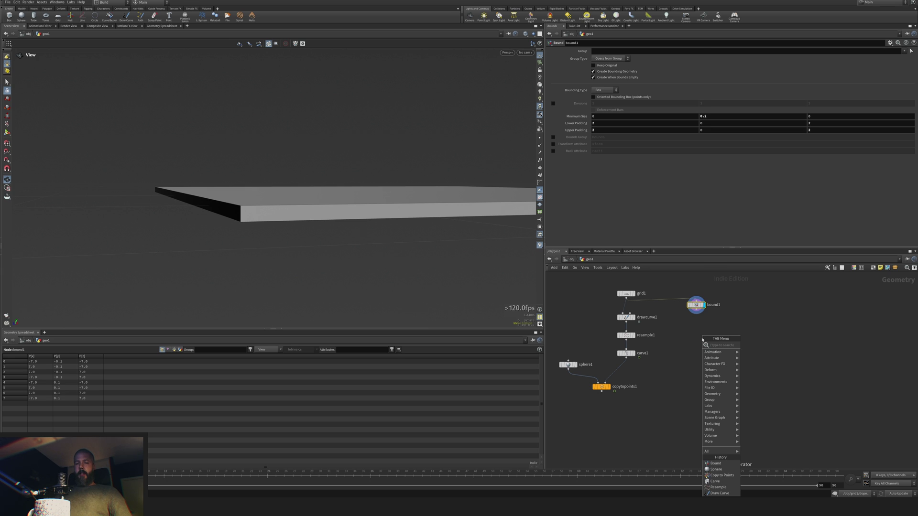
{"action": "key", "text": "Escape"}
{"action": "key", "text": "Return"}
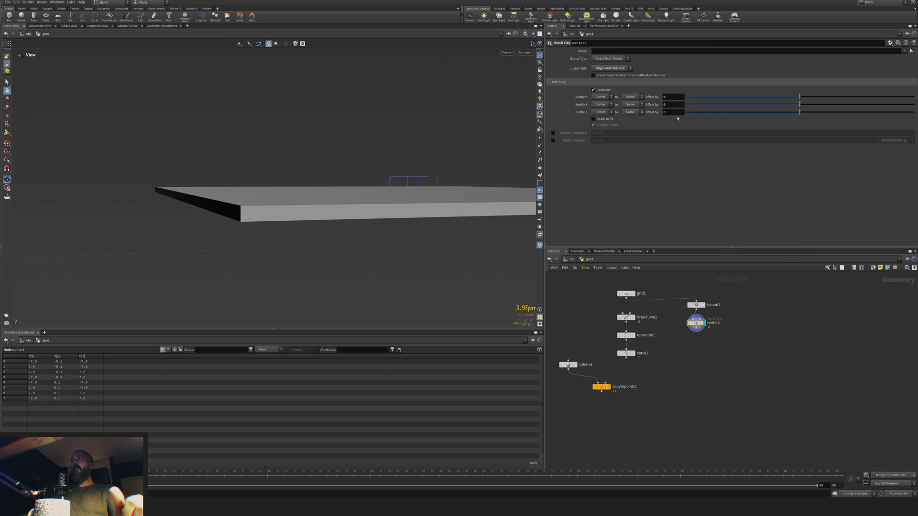
- Set Justify Y to Min on the Center node so the slab rests on the ground plane
{"action": "left_click", "coordinate": [601, 103]}
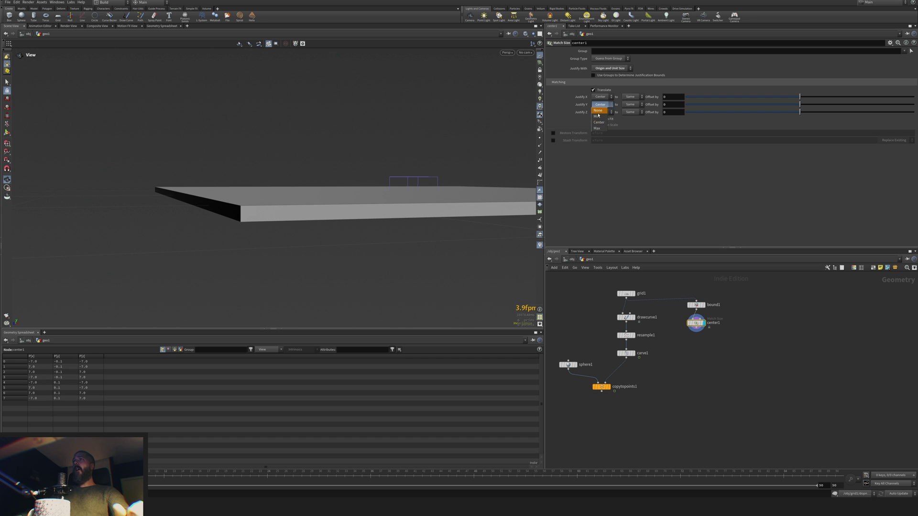
{"action": "left_click", "coordinate": [599, 107]}
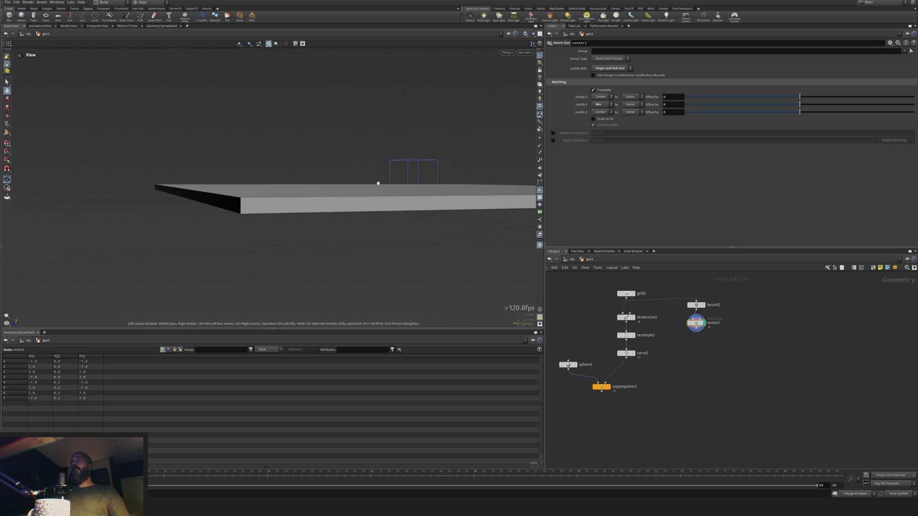
{"action": "left_click_drag", "start_coordinate": [379, 183], "coordinate": [322, 195]}
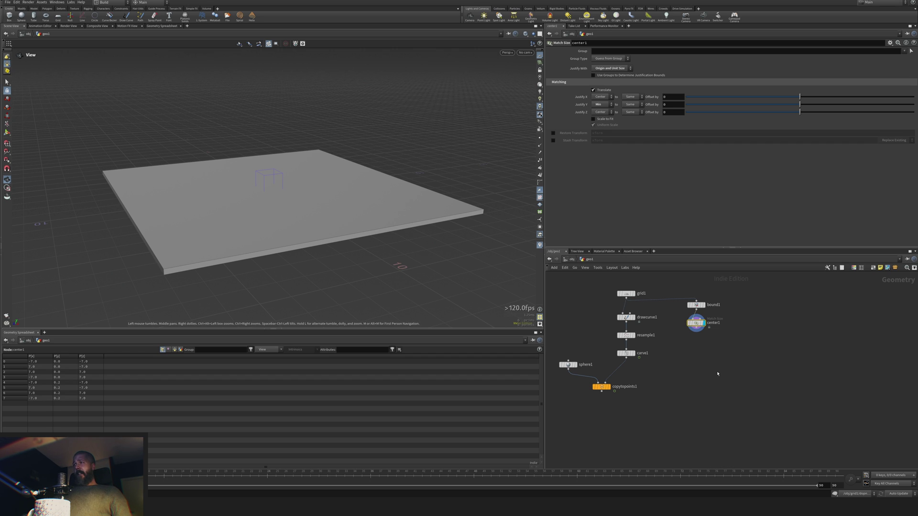
- Reposition the Bound and Center nodes together and add an RBD Material Fracture node below them
{"action": "left_click_drag", "start_coordinate": [739, 350], "coordinate": [703, 309]}
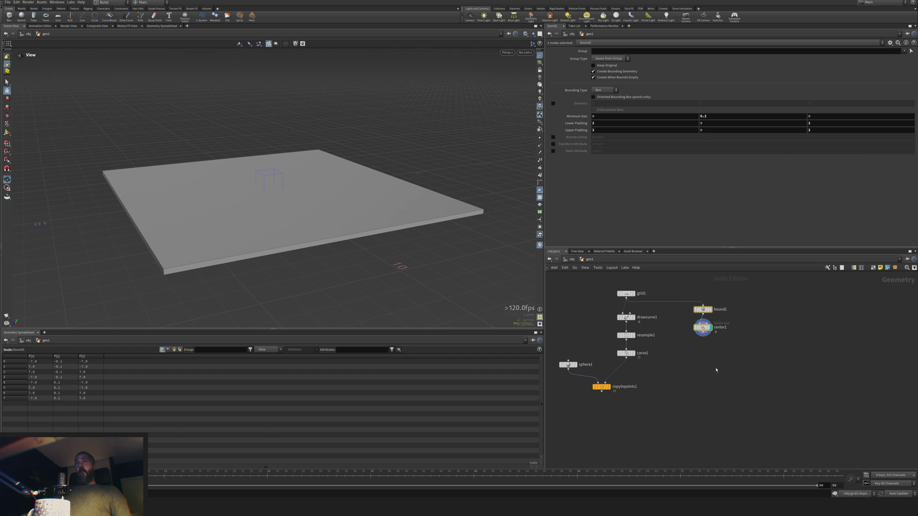
{"action": "middle_click_drag", "start_coordinate": [707, 384], "coordinate": [685, 366]}
{"action": "left_click", "coordinate": [716, 348]}
{"action": "key", "text": "Tab"}
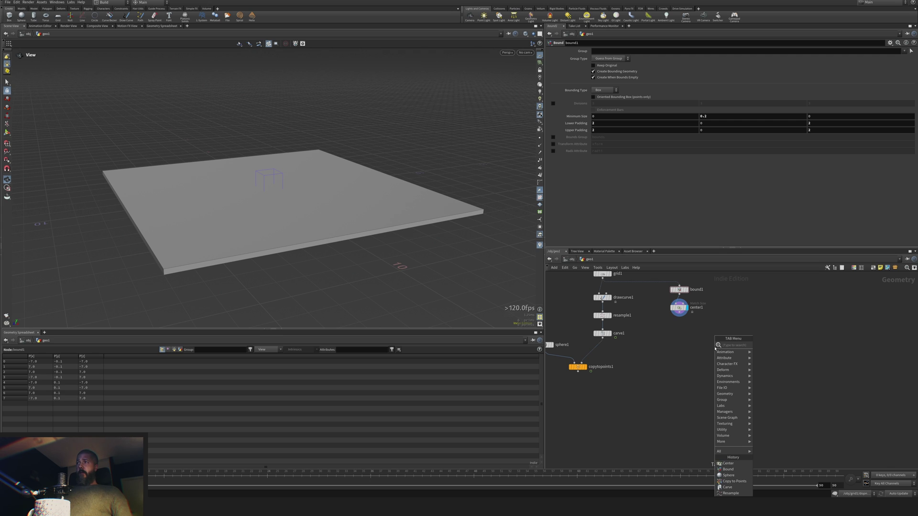
{"action": "type", "text": "mater"}
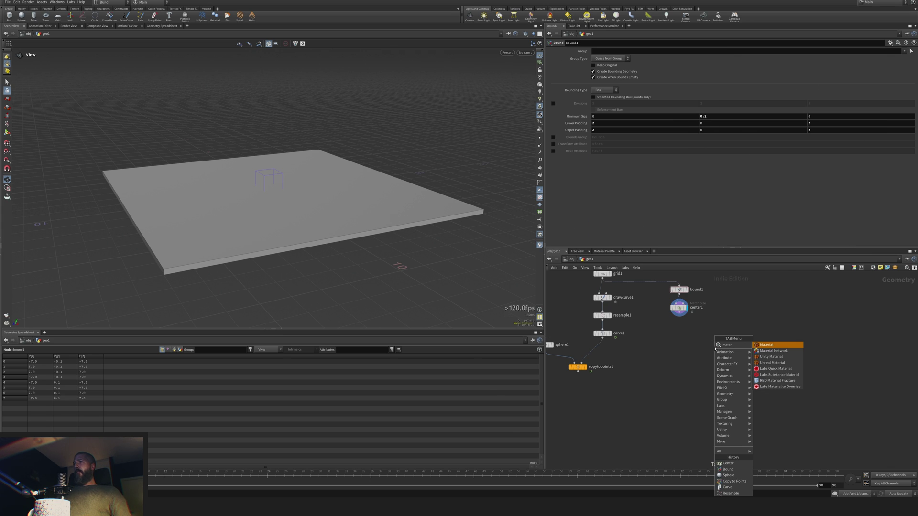
{"action": "key", "text": "Down"}
{"action": "key", "text": "Down"}
{"action": "key", "text": "Down"}
{"action": "key", "text": "Down"}
{"action": "key", "text": "Down"}
{"action": "key", "text": "Down"}
{"action": "key", "text": "Return"}
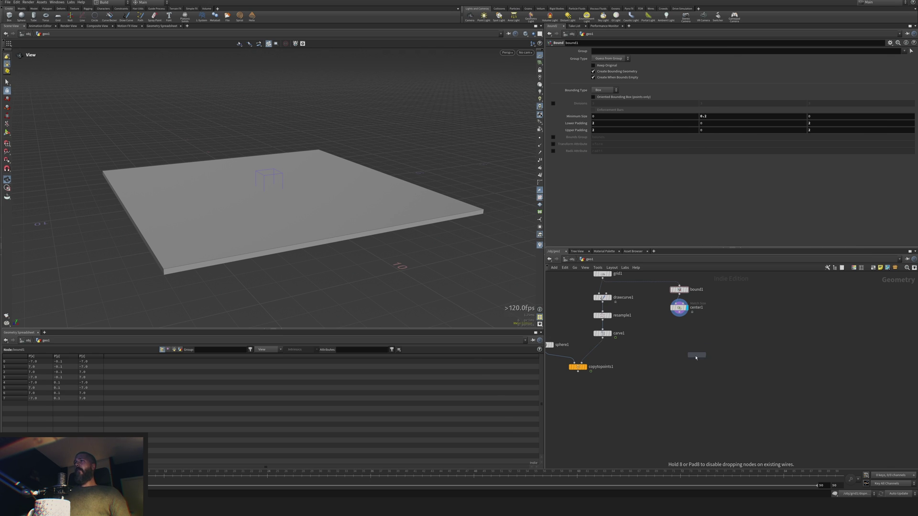
{"action": "left_click", "coordinate": [682, 357]}
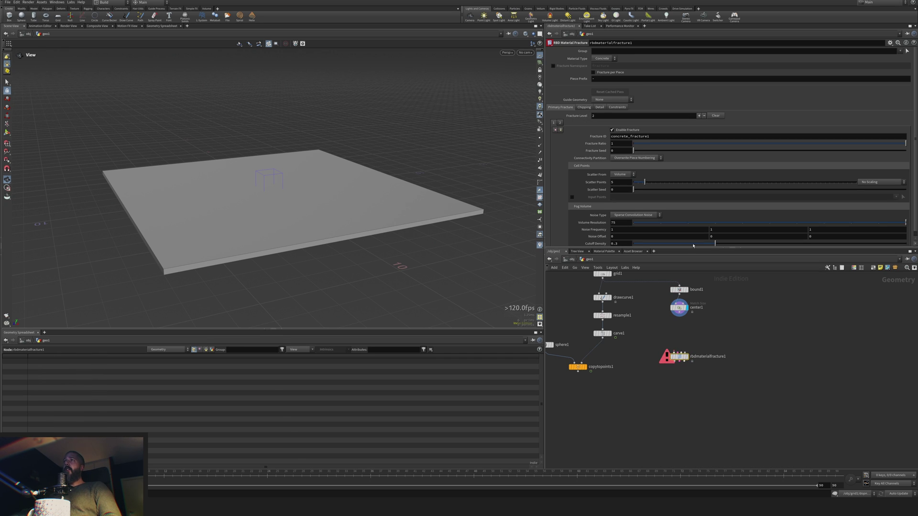
- Reduce the RBD Material Fracture to 1 fracture level and enable Input Points for its cell points
{"action": "left_click", "coordinate": [556, 130]}
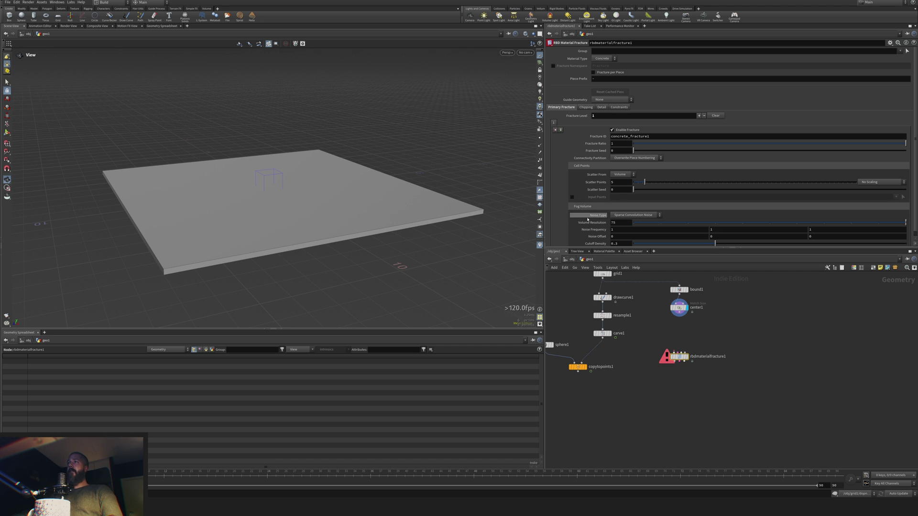
{"action": "scroll", "coordinate": [564, 220], "scroll_direction": "down", "scroll_amount": 1}
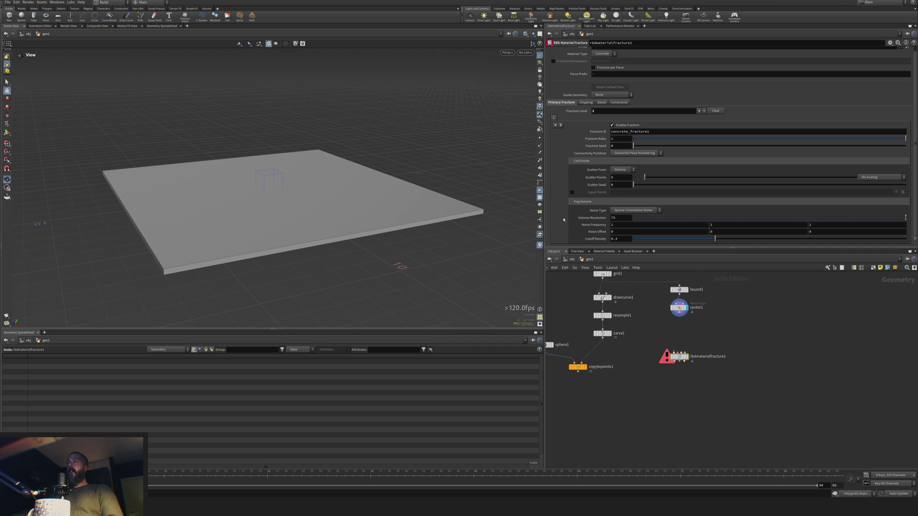
{"action": "left_click", "coordinate": [572, 192]}
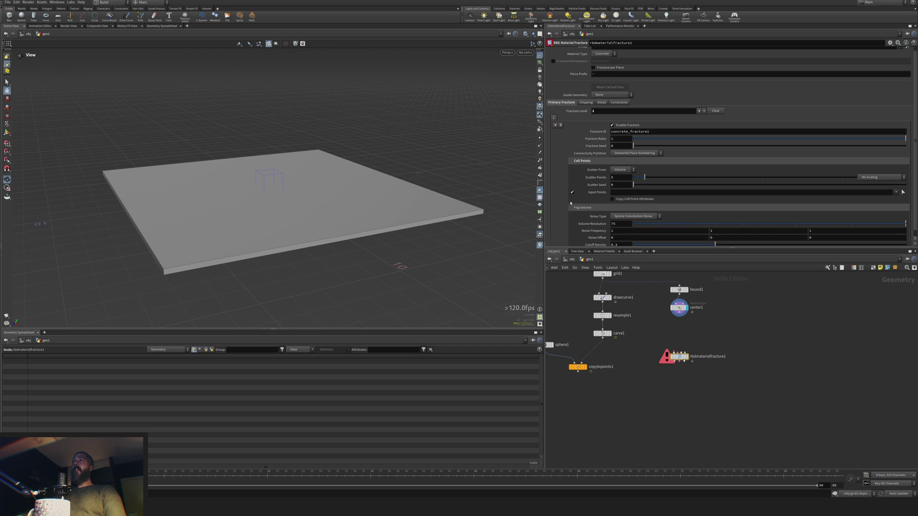
- Enable Edge Detail and Interior Detail on the RBD Material Fracture node
{"action": "left_click", "coordinate": [602, 103]}
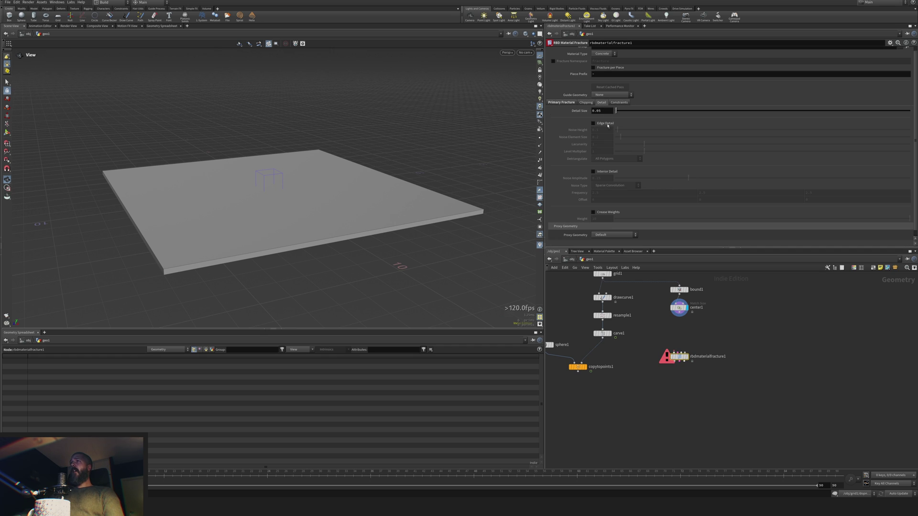
{"action": "left_click", "coordinate": [594, 123]}
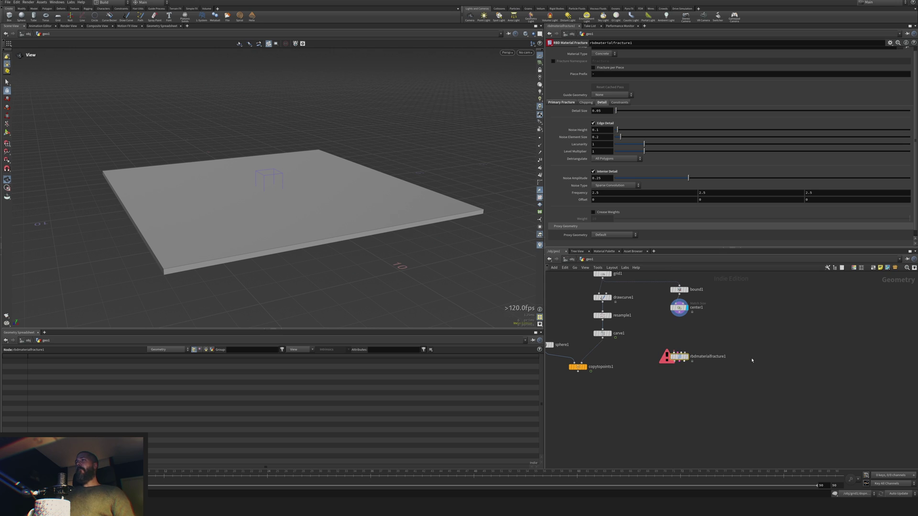
{"action": "left_click", "coordinate": [727, 335]}
{"action": "middle_click_drag", "start_coordinate": [753, 330], "coordinate": [738, 317]}
{"action": "left_click_drag", "start_coordinate": [626, 327], "coordinate": [673, 359]}
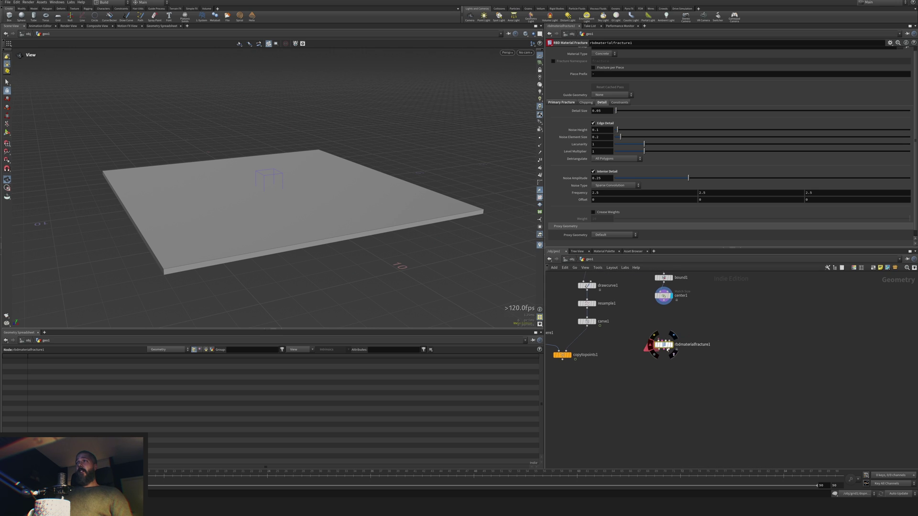
{"action": "scroll", "coordinate": [669, 350], "scroll_direction": "up", "scroll_amount": 3}
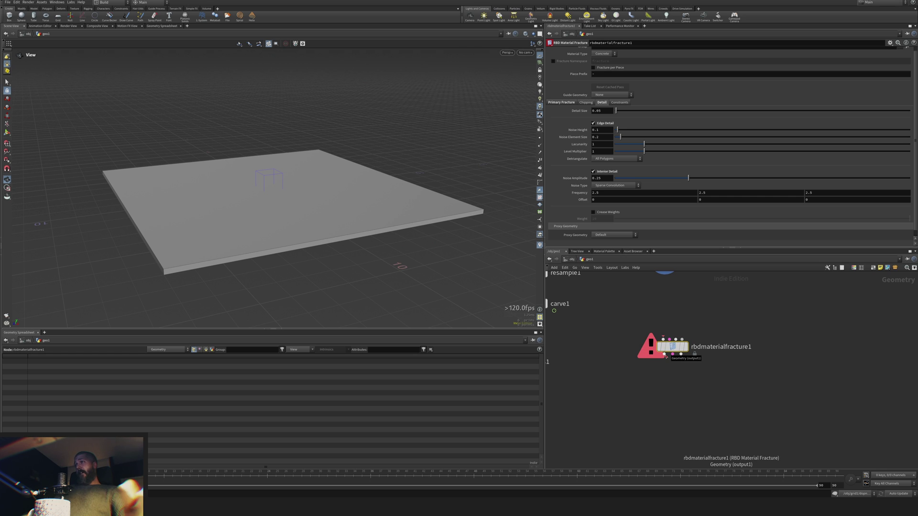
{"action": "left_click_drag", "start_coordinate": [681, 354], "coordinate": [701, 389]}
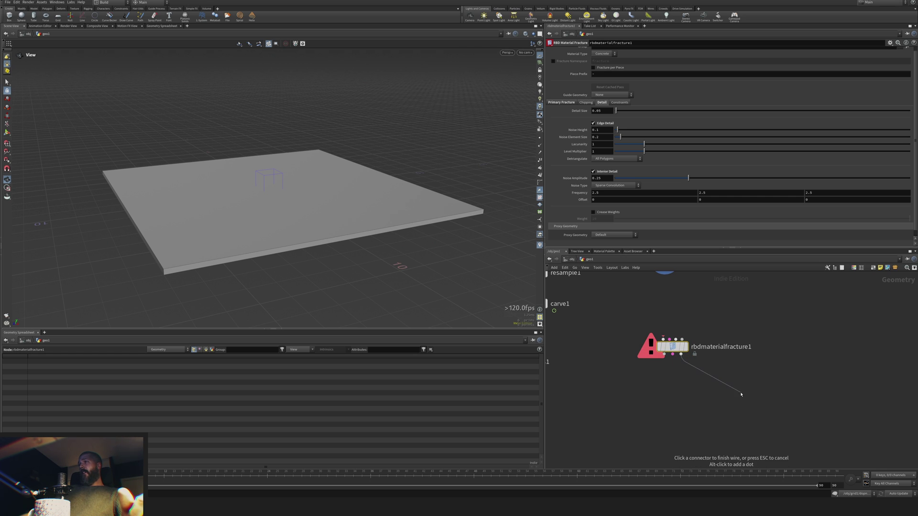
{"action": "left_click", "coordinate": [667, 412]}
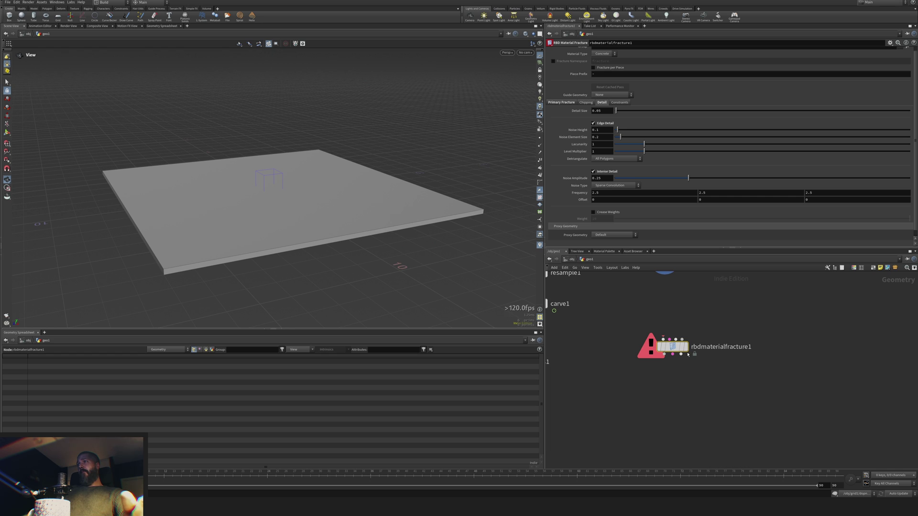
{"action": "left_click_drag", "start_coordinate": [677, 347], "coordinate": [672, 343]}
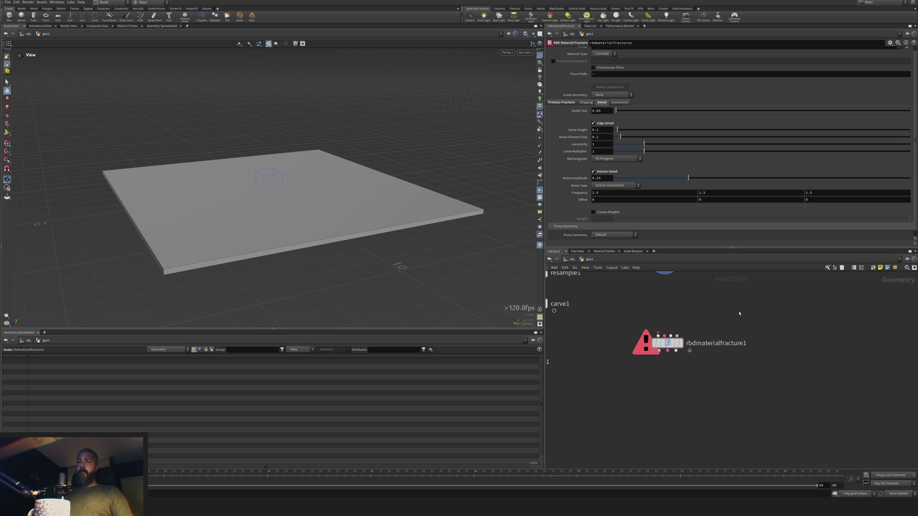
- Add an IsoOffset node beside the network's main branch and connect it to the Center node's output
{"action": "key", "text": "Tab"}
{"action": "type", "text": "scat"}
{"action": "key", "text": "Return"}
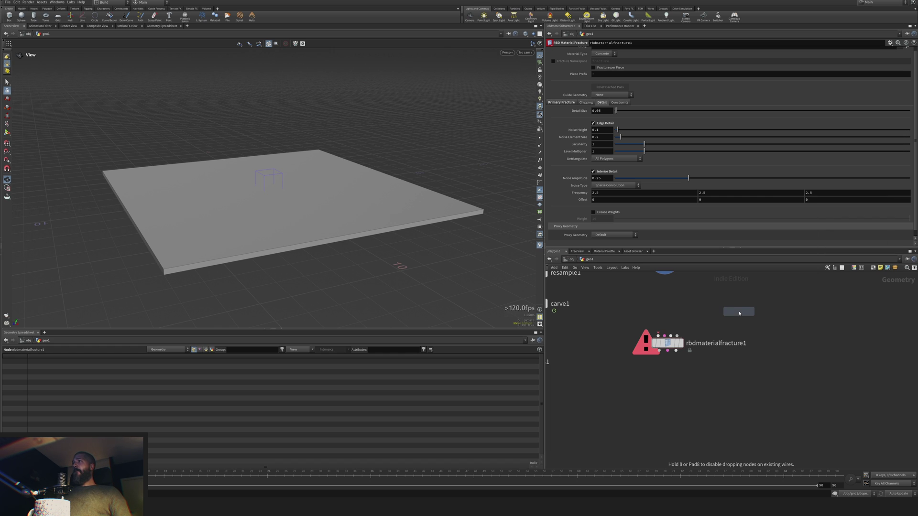
{"action": "left_click", "coordinate": [729, 351]}
{"action": "left_click", "coordinate": [727, 343]}
{"action": "left_click", "coordinate": [728, 344]}
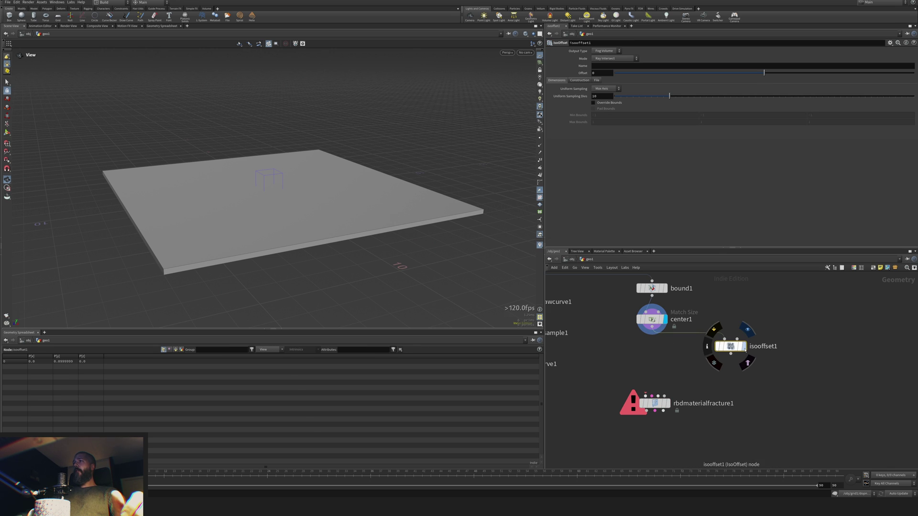
- Display the IsoOffset node and set its Uniform Sampling Divs to 100
{"action": "left_click", "coordinate": [743, 347]}
{"action": "left_click", "coordinate": [603, 96]}
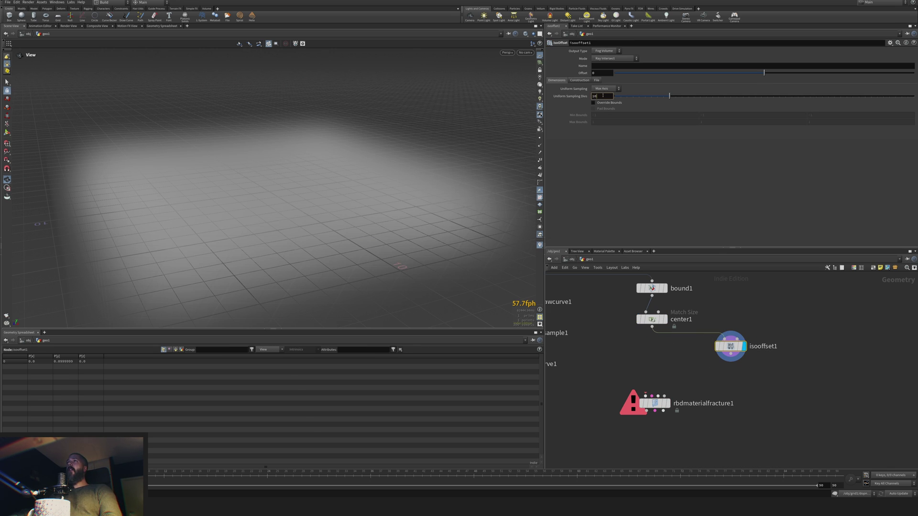
{"action": "type", "text": "0"}
{"action": "key", "text": "Return"}
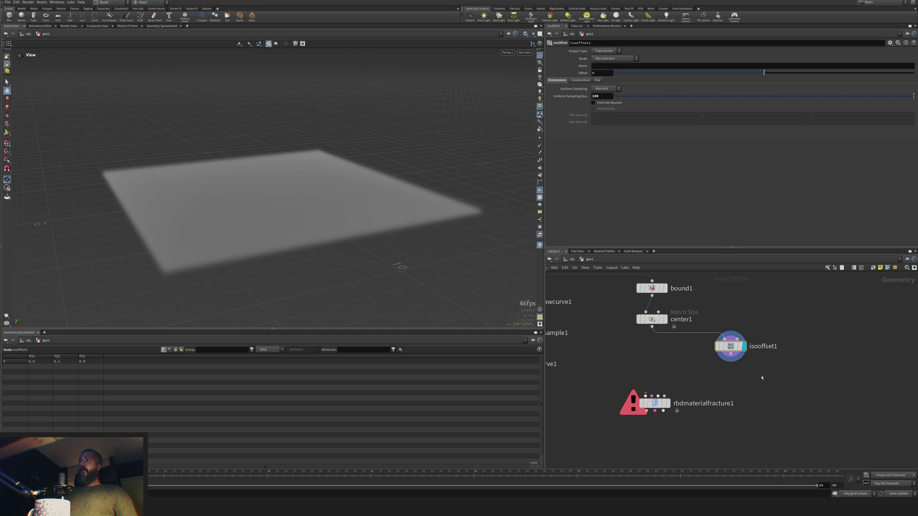
- Add a Scatter node below the IsoOffset node, connect it to the fog volume and display its points
{"action": "key", "text": "Tab"}
{"action": "type", "text": "scatter"}
{"action": "key", "text": "Return"}
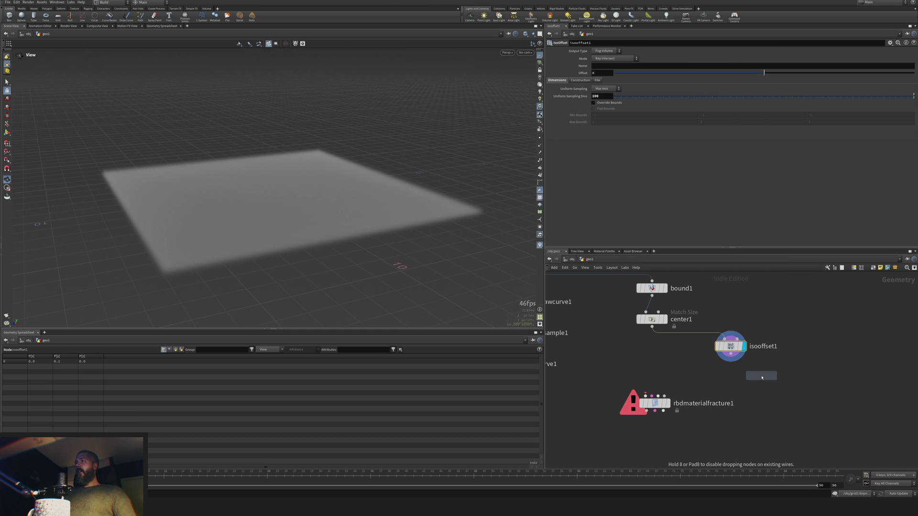
{"action": "left_click", "coordinate": [732, 382]}
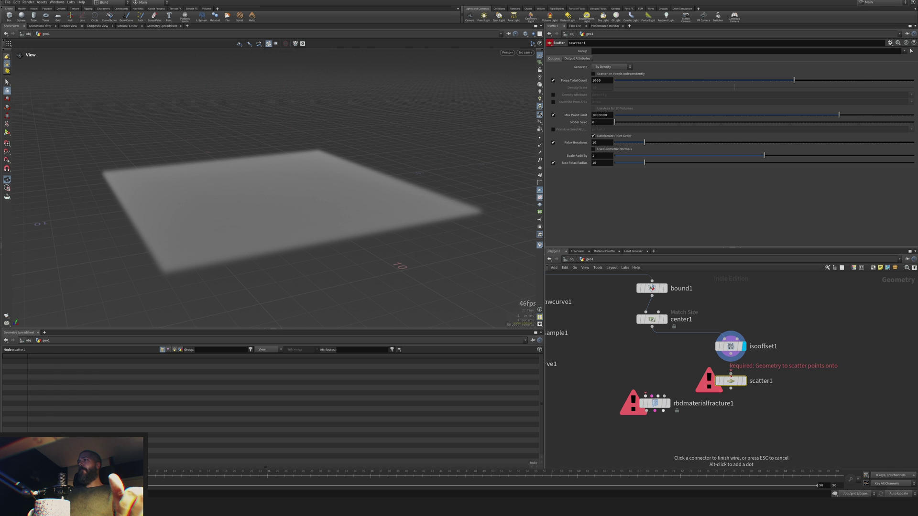
{"action": "left_click_drag", "start_coordinate": [303, 249], "coordinate": [301, 236], "text": "alt"}
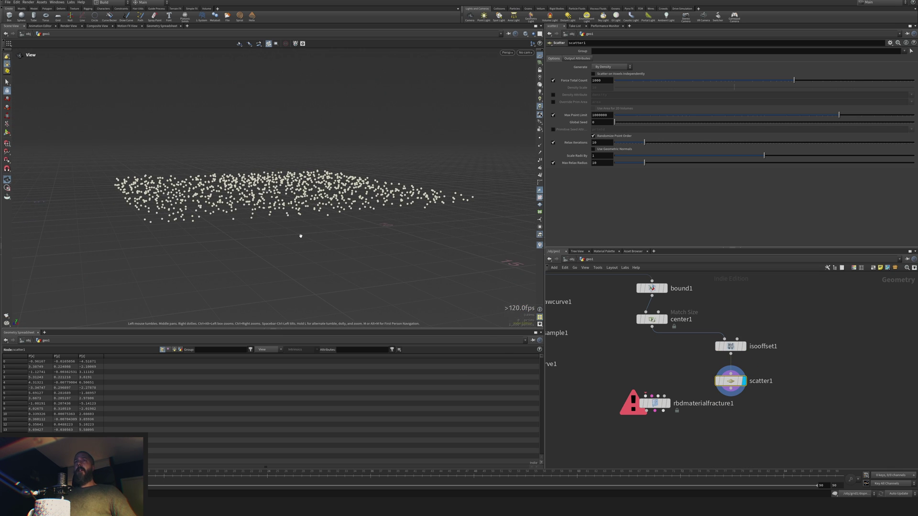
- Set the viewport's particle Point Size to 3 pixels in the display options
{"action": "key", "text": "d"}
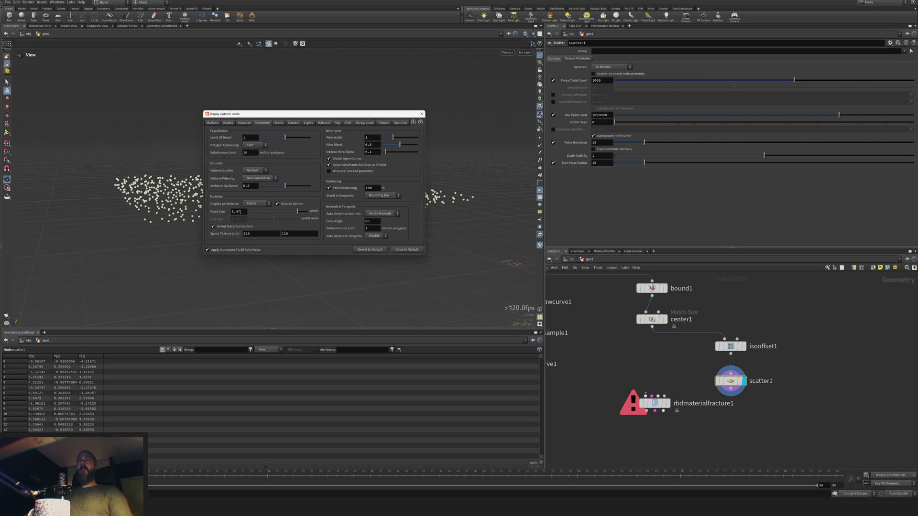
{"action": "double_click", "coordinate": [241, 212]}
{"action": "type", "text": "3"}
{"action": "key", "text": "Return"}
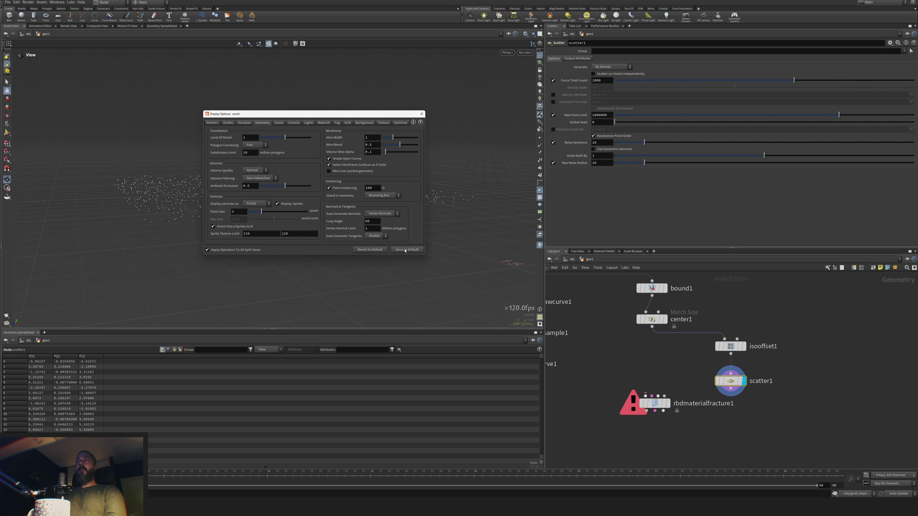
{"action": "left_click", "coordinate": [422, 114]}
- Temporarily bypass the IsoOffset node to compare the scattered points from the side with and without the volume
{"action": "left_click_drag", "start_coordinate": [167, 241], "coordinate": [278, 223]}
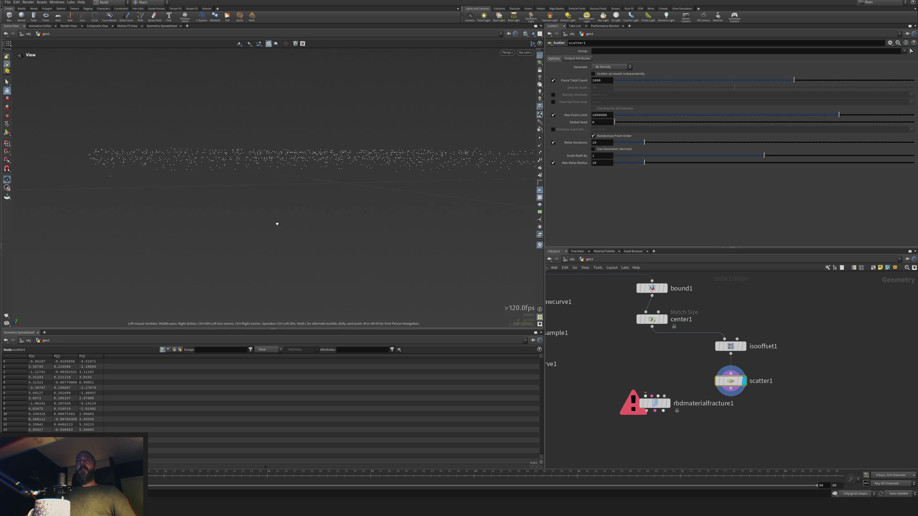
{"action": "mouse_move", "coordinate": [721, 351]}
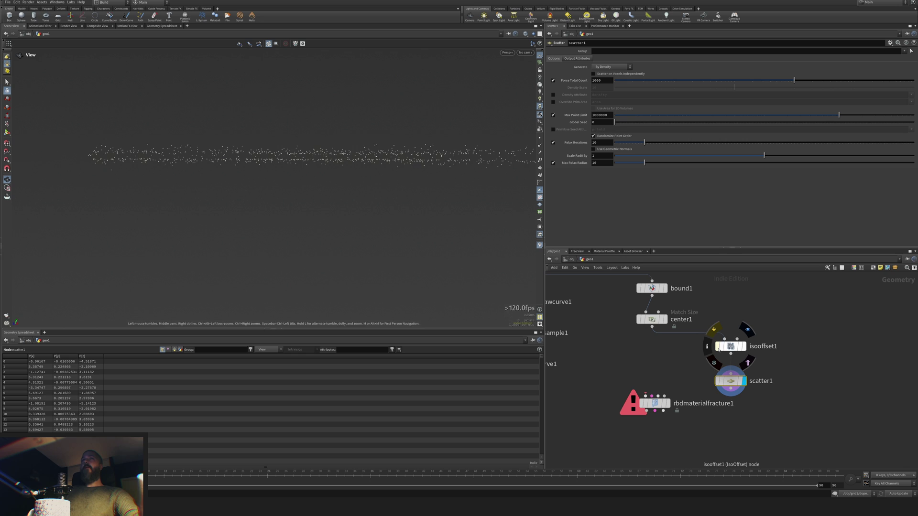
{"action": "left_click", "coordinate": [714, 329]}
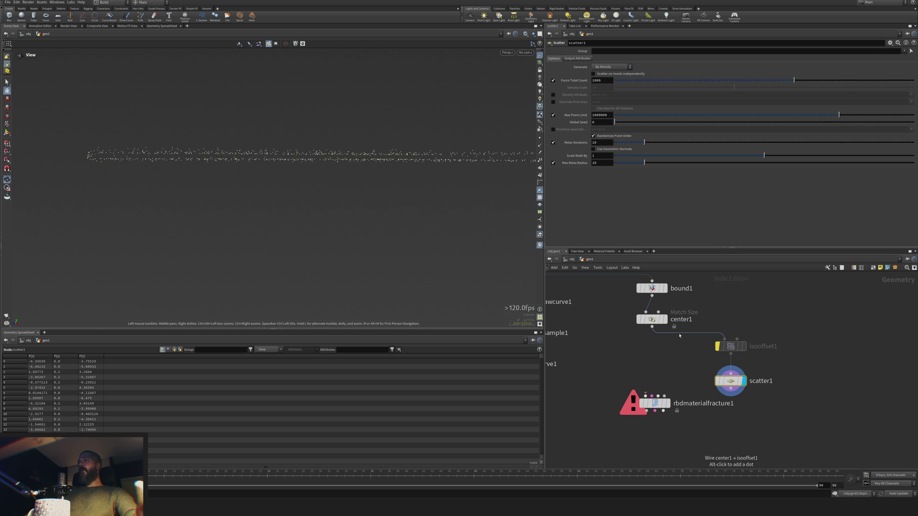
{"action": "left_click", "coordinate": [718, 347]}
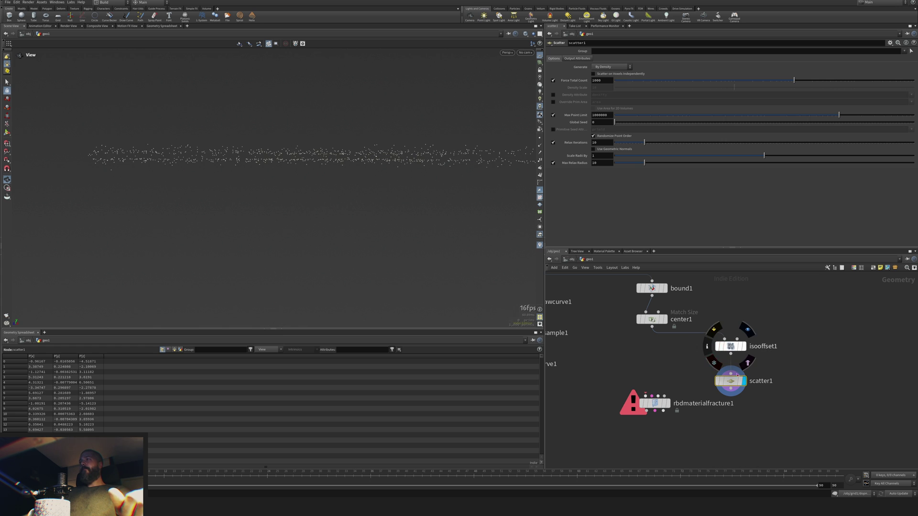
- Set the Scatter node's Force Total Count to 500 and check the points from above
{"action": "left_click_drag", "start_coordinate": [733, 382], "coordinate": [733, 379]}
{"action": "left_click_drag", "start_coordinate": [424, 152], "coordinate": [588, 146]}
{"action": "double_click", "coordinate": [601, 80]}
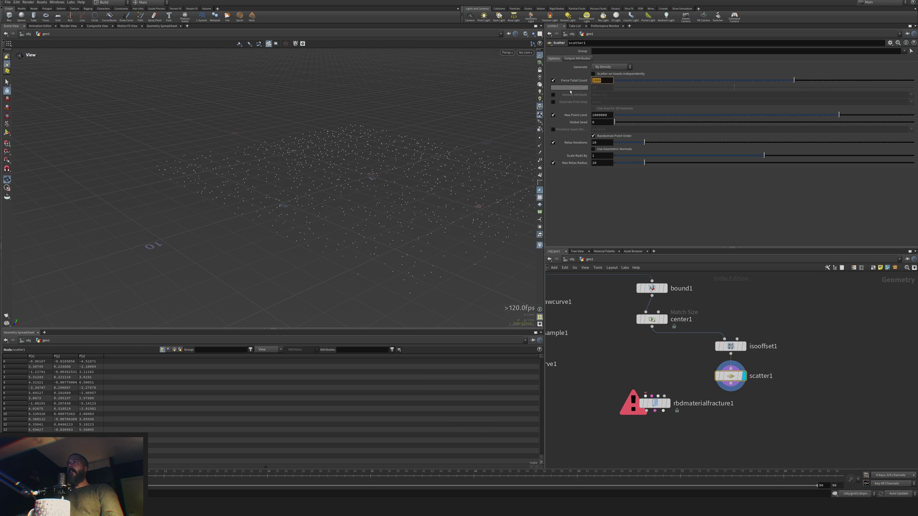
{"action": "type", "text": "500"}
{"action": "key", "text": "Return"}
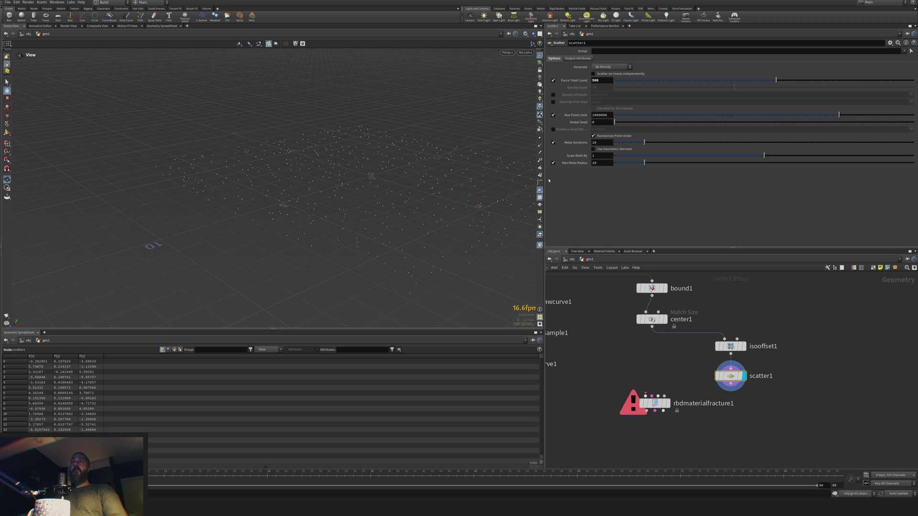
{"action": "left_click_drag", "start_coordinate": [445, 242], "coordinate": [347, 183]}
- Move the RBD Material Fracture node lower and place an Attribute Wrangle node beside the IsoOffset node
{"action": "left_click_drag", "start_coordinate": [658, 401], "coordinate": [665, 436]}
{"action": "middle_click_drag", "start_coordinate": [798, 405], "coordinate": [697, 389]}
{"action": "key", "text": "Tab"}
{"action": "type", "text": "w"}
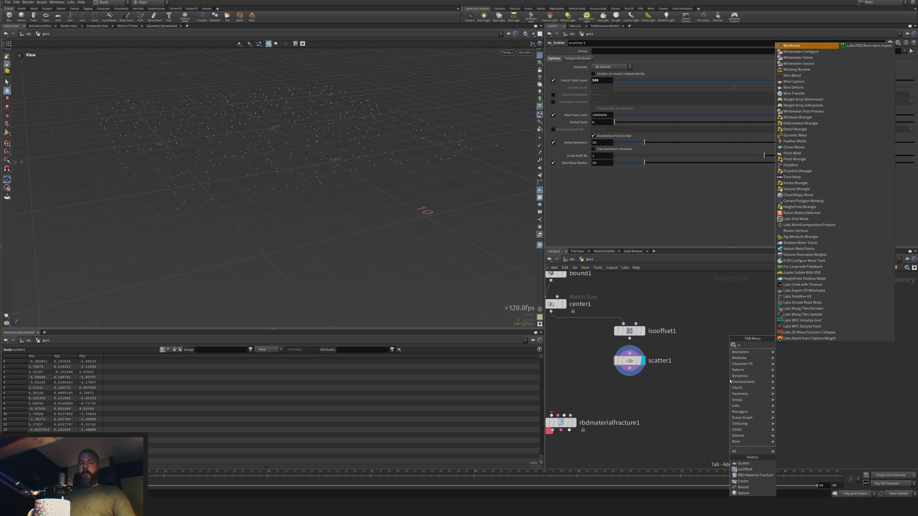
{"action": "type", "text": "rang"}
{"action": "key", "text": "Return"}
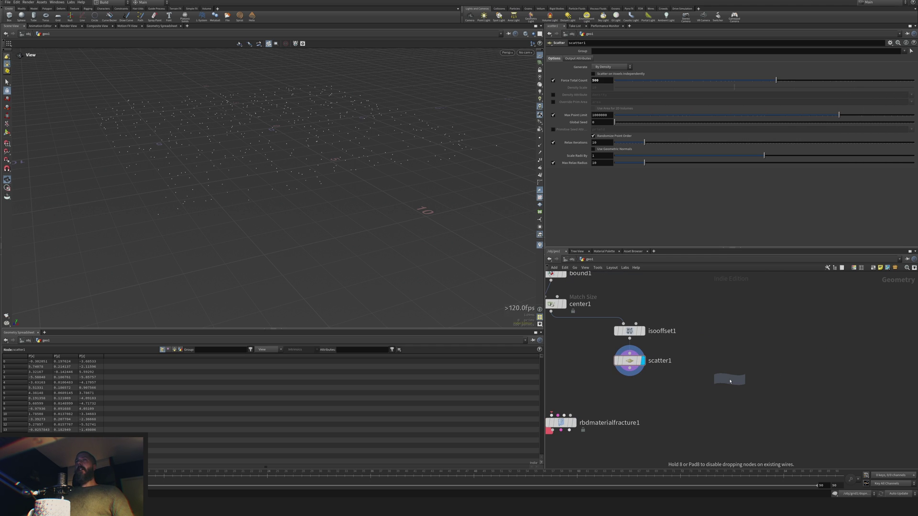
{"action": "left_click", "coordinate": [712, 331]}
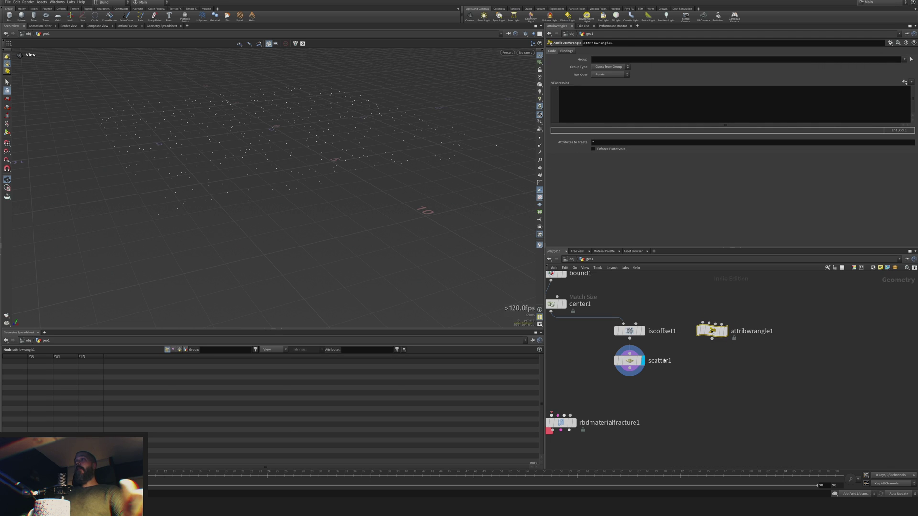
- Wire the Scatter output into the Attribute Wrangle's first input and display the wrangle, keeping Run Over on Points
{"action": "left_click_drag", "start_coordinate": [630, 375], "coordinate": [702, 323]}
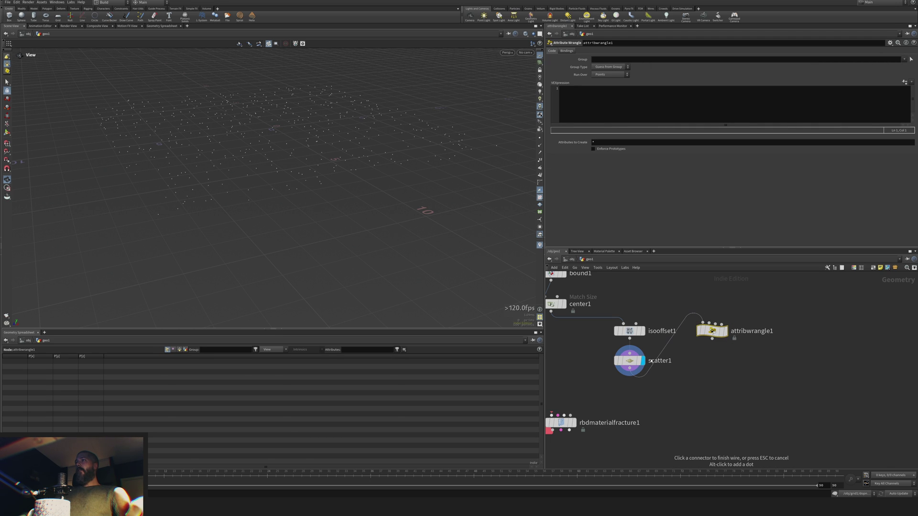
{"action": "left_click", "coordinate": [725, 331]}
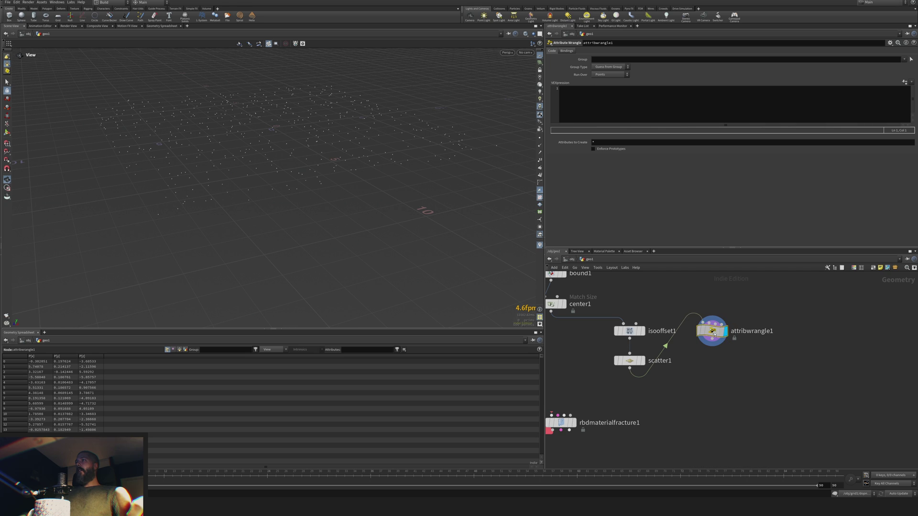
{"action": "left_click", "coordinate": [610, 74]}
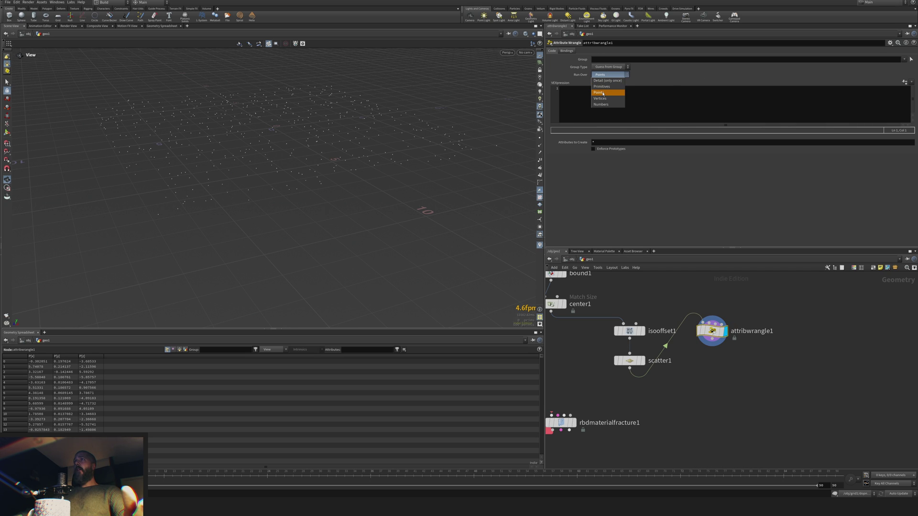
{"action": "left_click", "coordinate": [664, 76]}
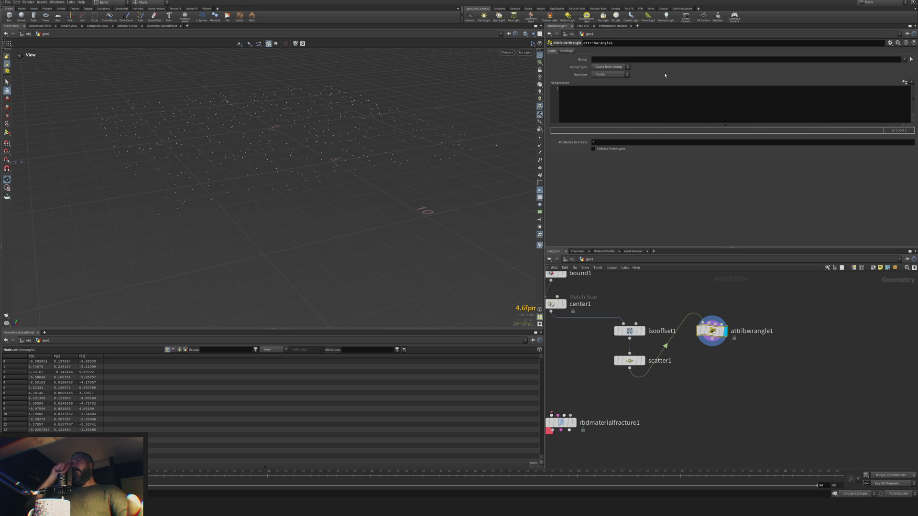
- Start the wrangle's VEXpression with an if statement that has an empty condition and an empty braced body
{"action": "left_click", "coordinate": [631, 104]}
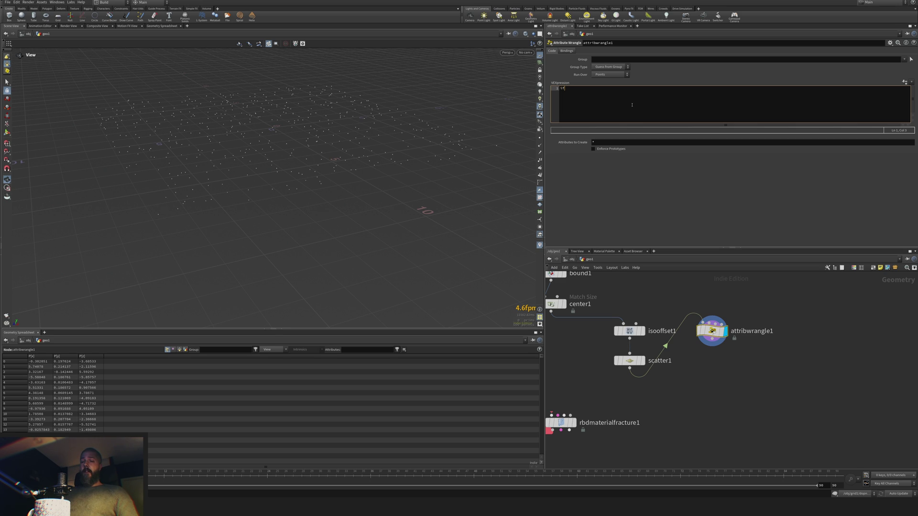
{"action": "type", "text": "()"}
{"action": "key", "text": "Return"}
{"action": "key", "text": "Return"}
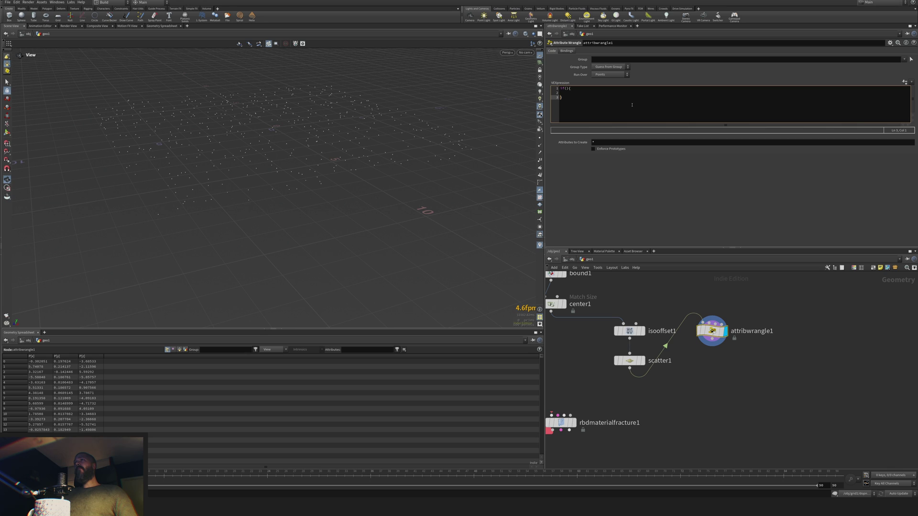
{"action": "key", "text": "Up"}
{"action": "key", "text": "Up"}
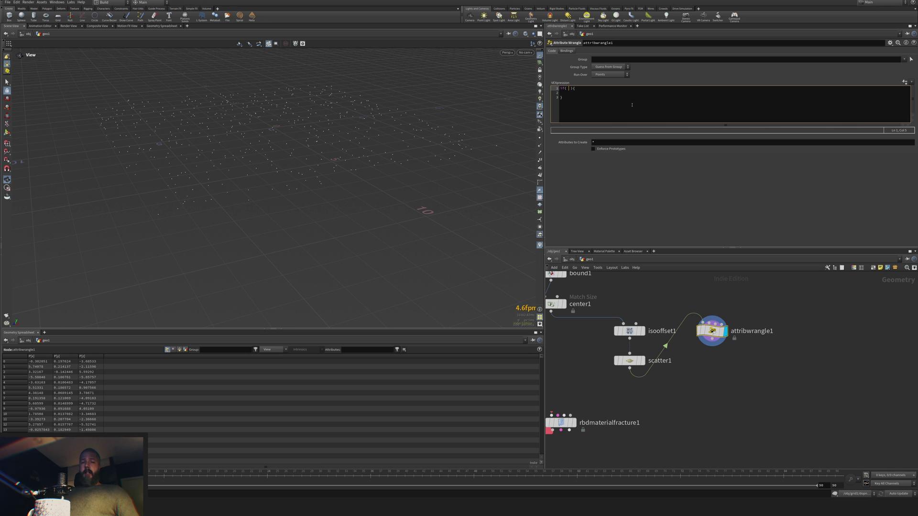
{"action": "type", "text": "rnad"}
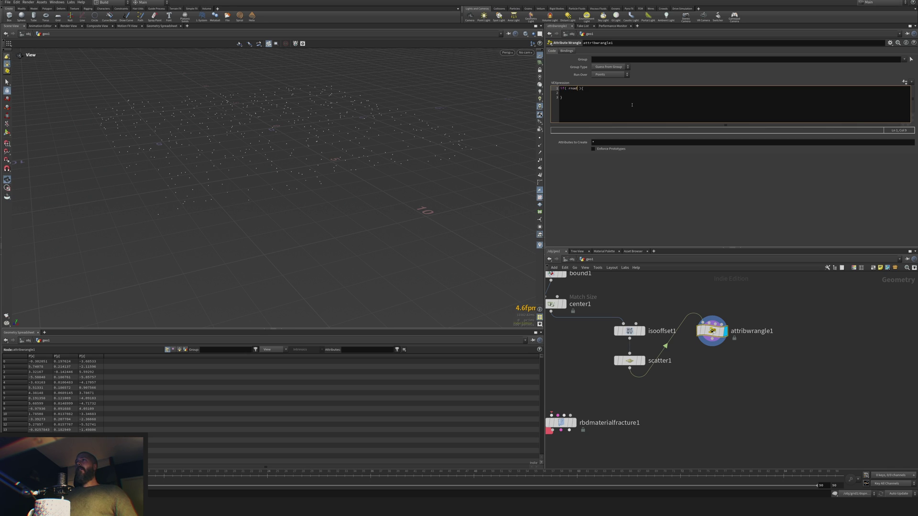
{"action": "key", "text": "BackSpace"}
{"action": "key", "text": "BackSpace"}
{"action": "key", "text": "BackSpace"}
{"action": "key", "text": "BackSpace"}
{"action": "type", "text": "rand()"}
{"action": "key", "text": "BackSpace"}
{"action": "key", "text": "BackSpace"}
{"action": "type", "text": "()"}
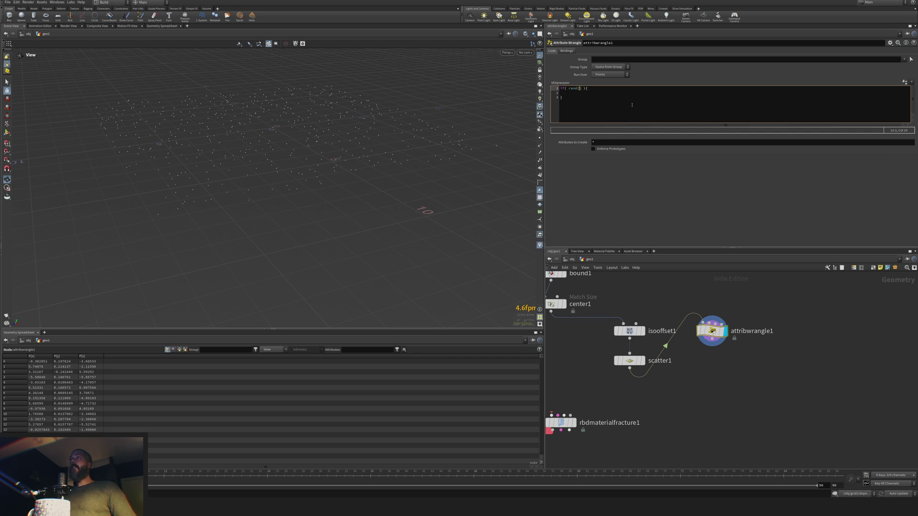
{"action": "type", "text": "@"}
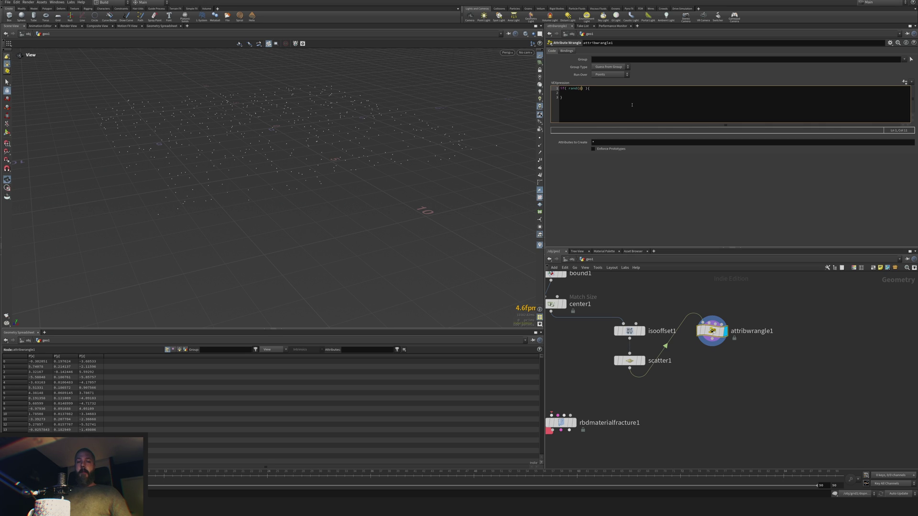
{"action": "type", "text": "ptnum"}
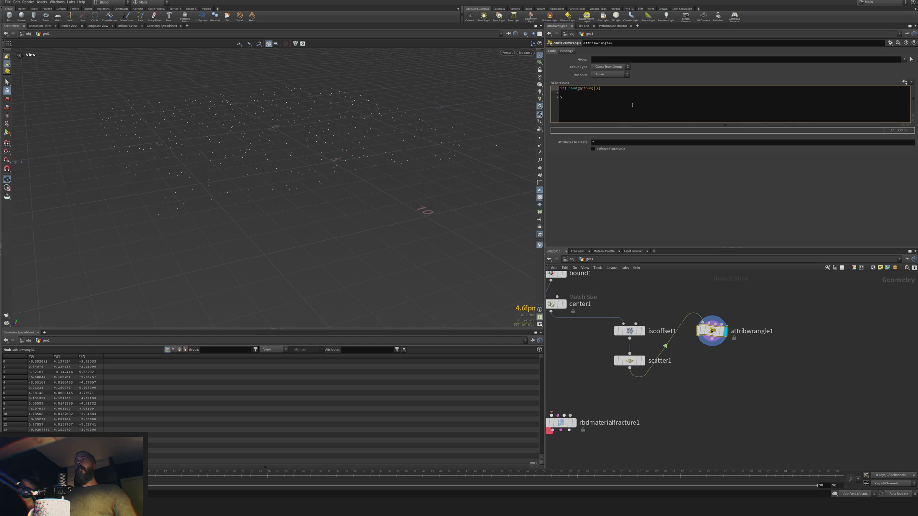
{"action": "type", "text": ">"}
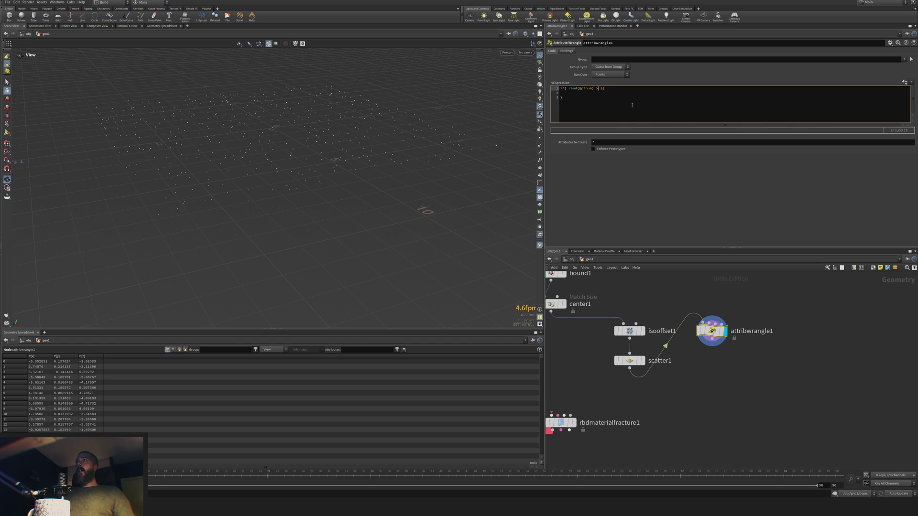
{"action": "type", "text": " 0.3"}
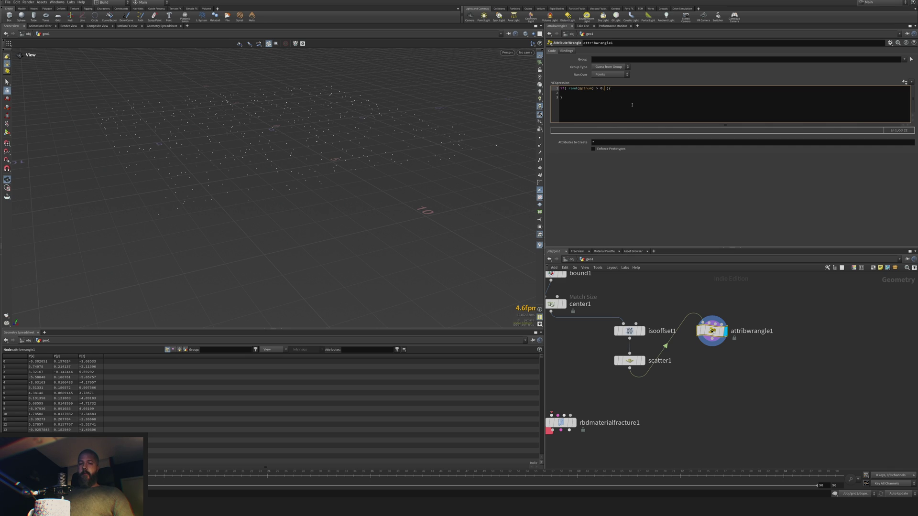
{"action": "key", "text": "Down"}
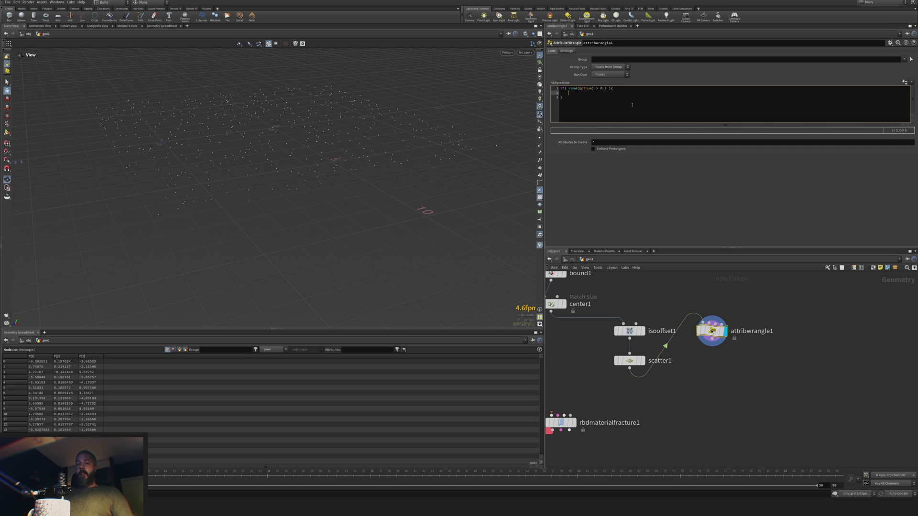
{"action": "type", "text": "remo"}
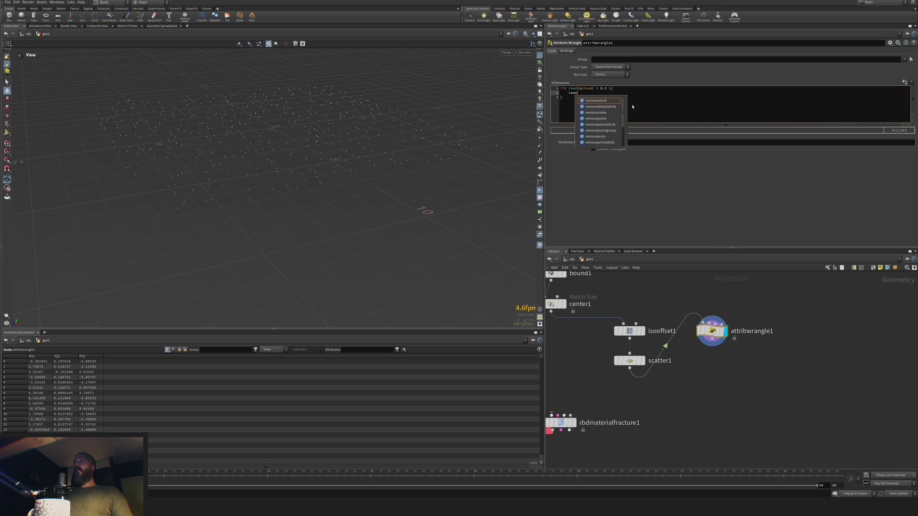
{"action": "type", "text": "vev"}
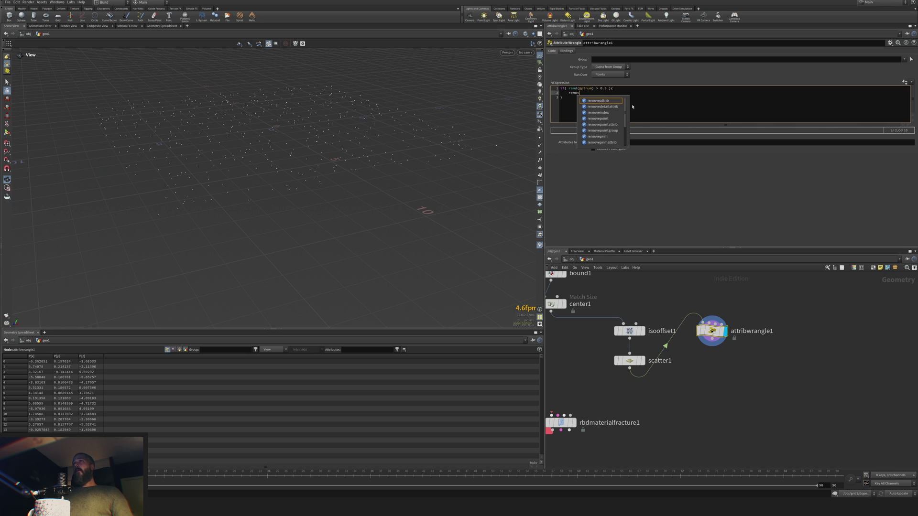
{"action": "type", "text": "epoint"}
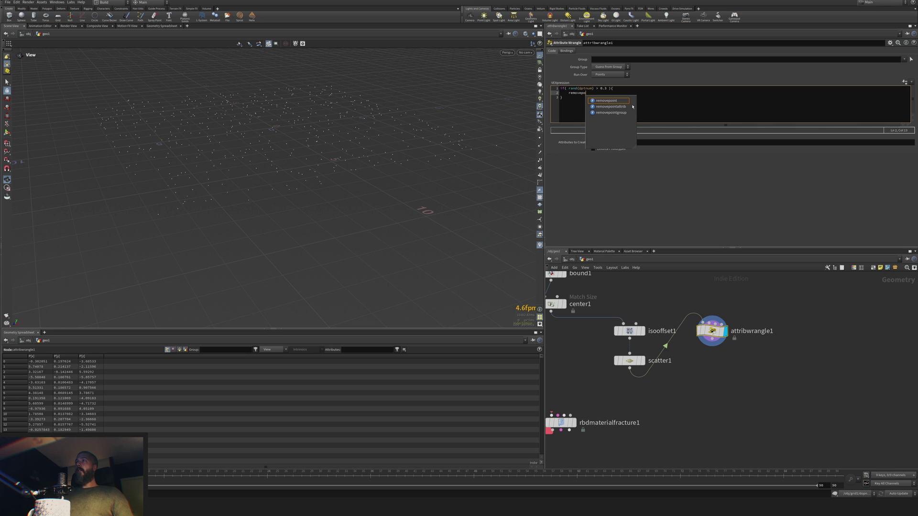
{"action": "key", "text": "Down"}
{"action": "key", "text": "Return"}
{"action": "type", "text": "()"}
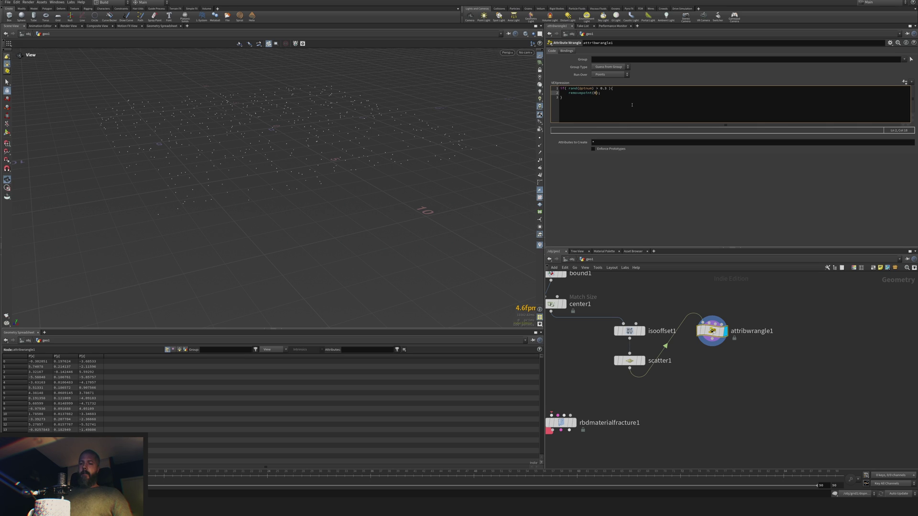
{"action": "type", "text": ", "}
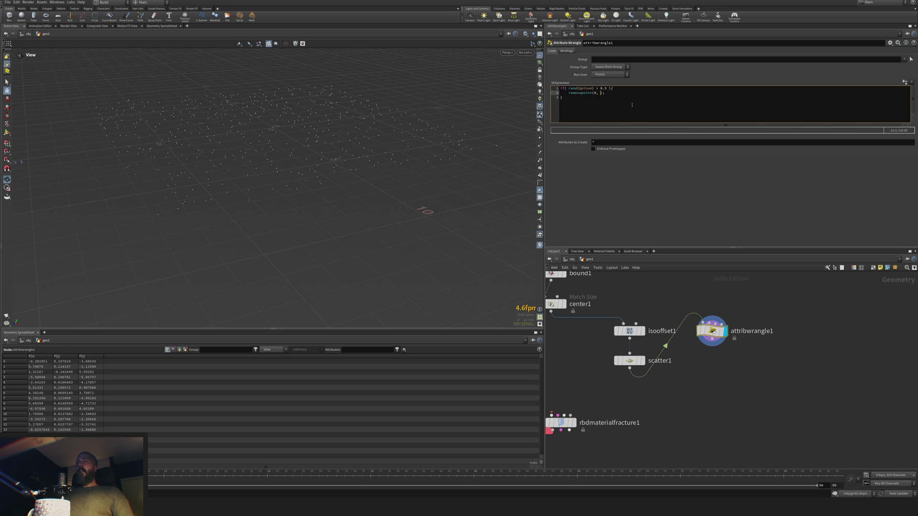
{"action": "type", "text": "@ptnum"}
{"action": "key", "text": "ctrl+Return"}
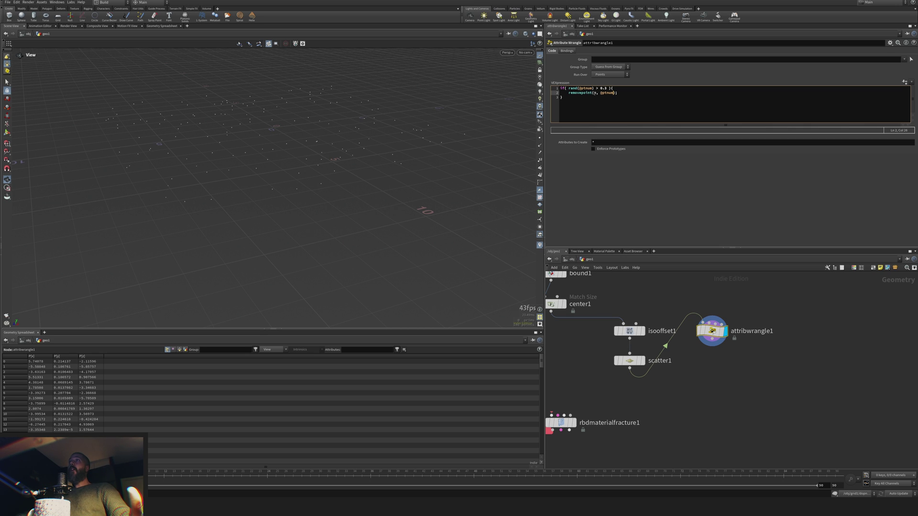
- Replace the 0.3 threshold in the wrangle's condition with the channel reference ch('something')
{"action": "scroll", "coordinate": [713, 330], "scroll_direction": "up", "scroll_amount": 3}
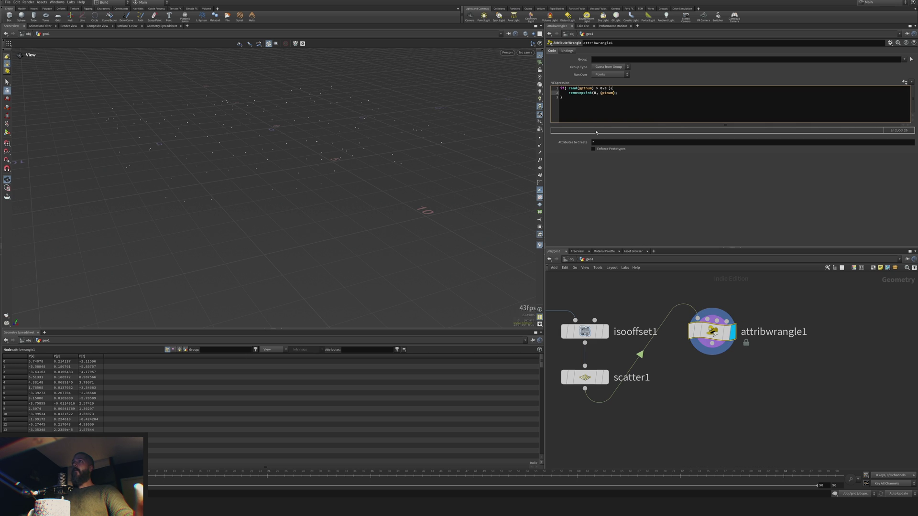
{"action": "left_click", "coordinate": [610, 121]}
{"action": "left_click", "coordinate": [607, 88]}
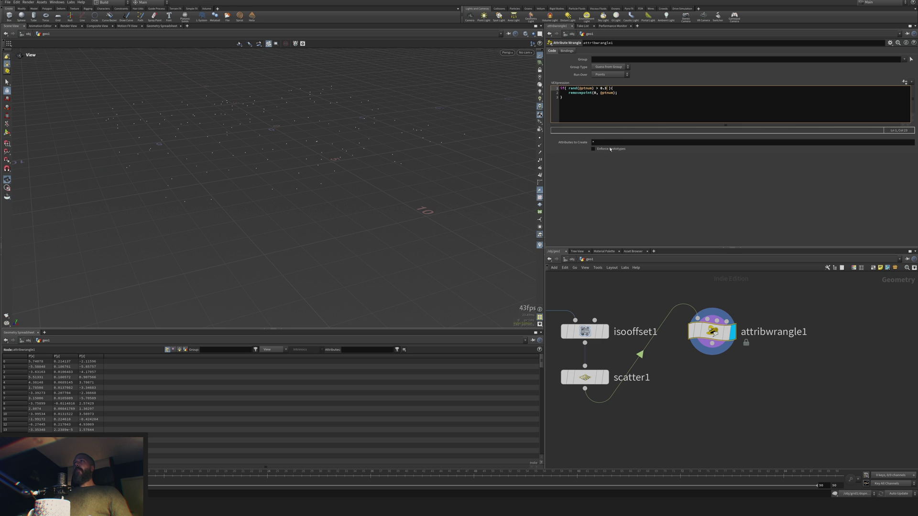
{"action": "key", "text": "BackSpace"}
{"action": "key", "text": "BackSpace"}
{"action": "key", "text": "BackSpace"}
{"action": "type", "text": "ch"}
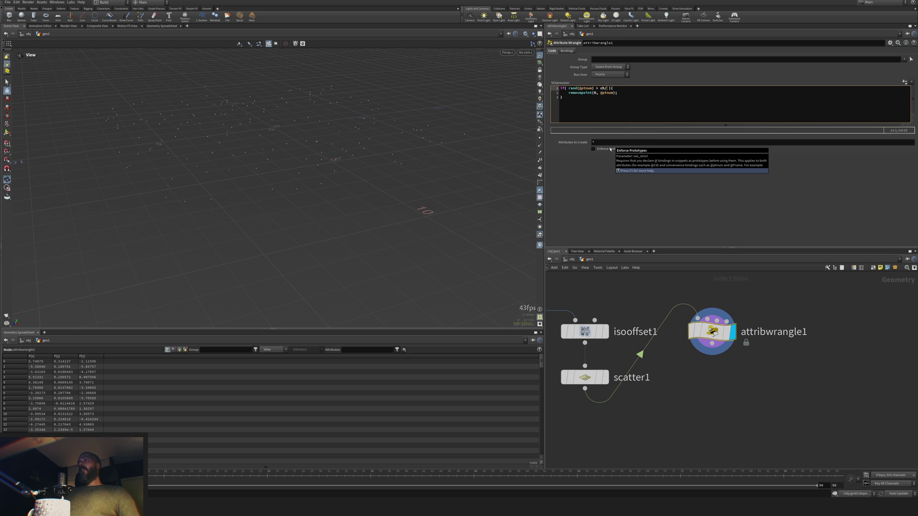
{"action": "type", "text": "()"}
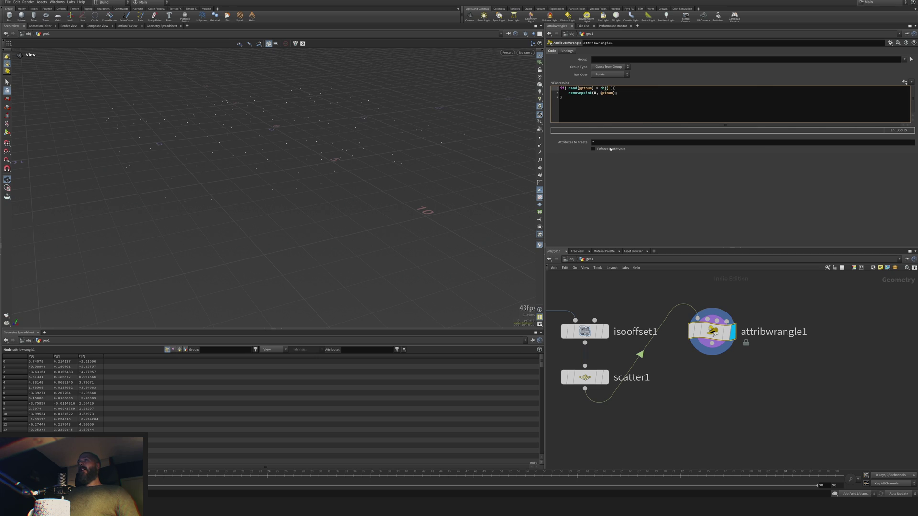
{"action": "key", "text": "Left"}
{"action": "type", "text": "'so"}
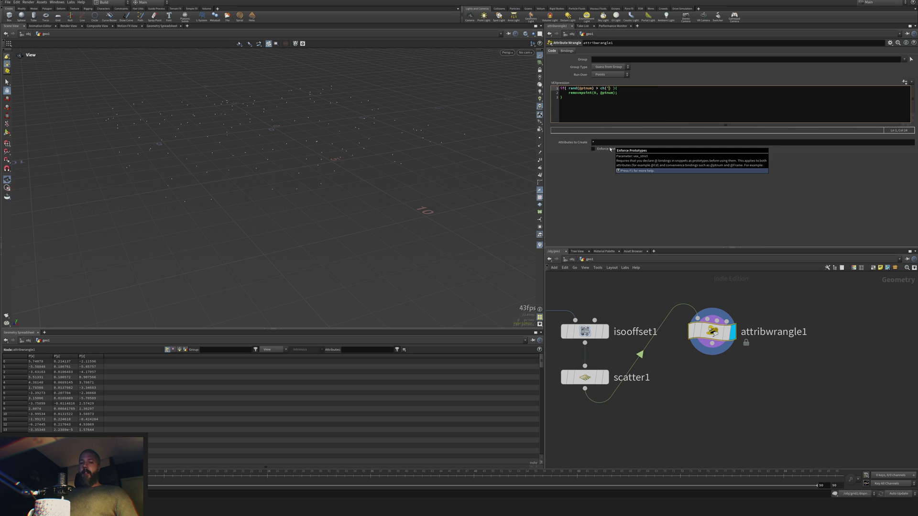
{"action": "type", "text": "mething'"}
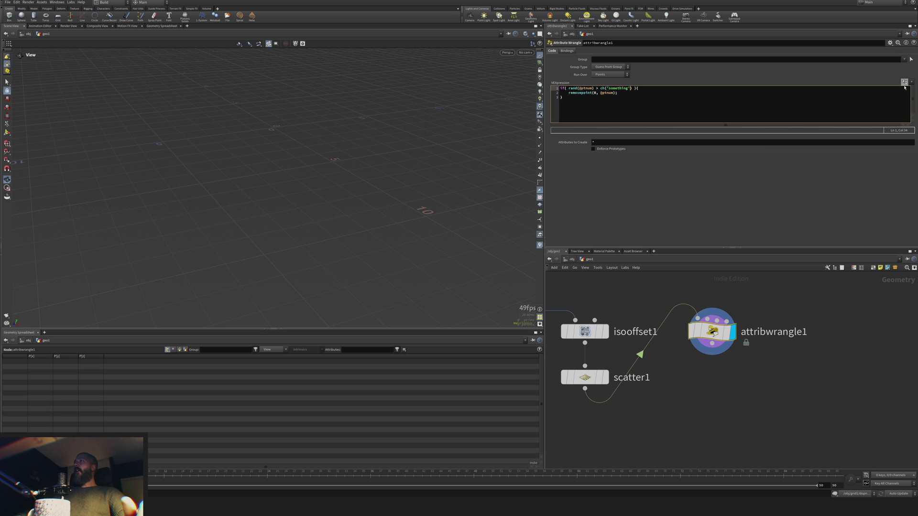
- Create the wrangle's Something parameter from the code and set it to about 0.12 to thin the points
{"action": "left_click", "coordinate": [904, 82]}
{"action": "left_click_drag", "start_coordinate": [617, 82], "coordinate": [650, 91]}
{"action": "middle_click_drag", "start_coordinate": [726, 397], "coordinate": [688, 362]}
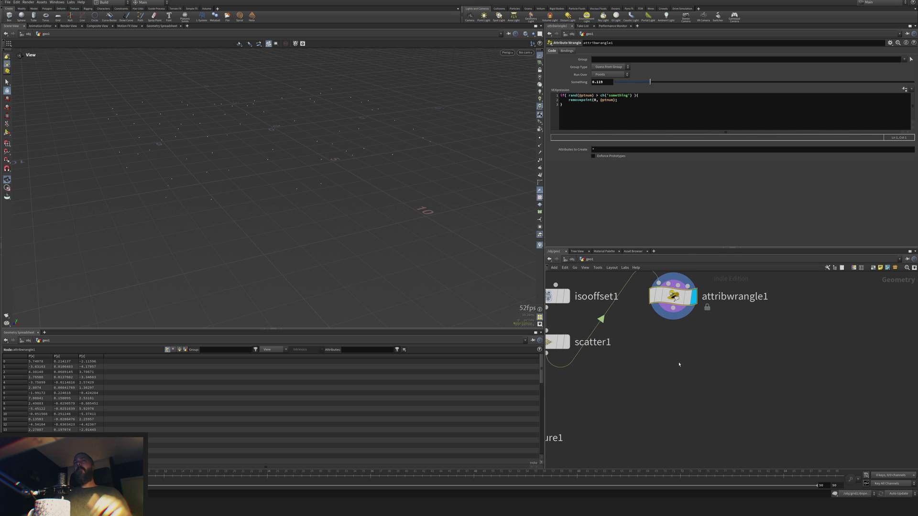
{"action": "scroll", "coordinate": [408, 213], "scroll_direction": "down", "scroll_amount": 3}
{"action": "left_click_drag", "start_coordinate": [359, 231], "coordinate": [335, 211]}
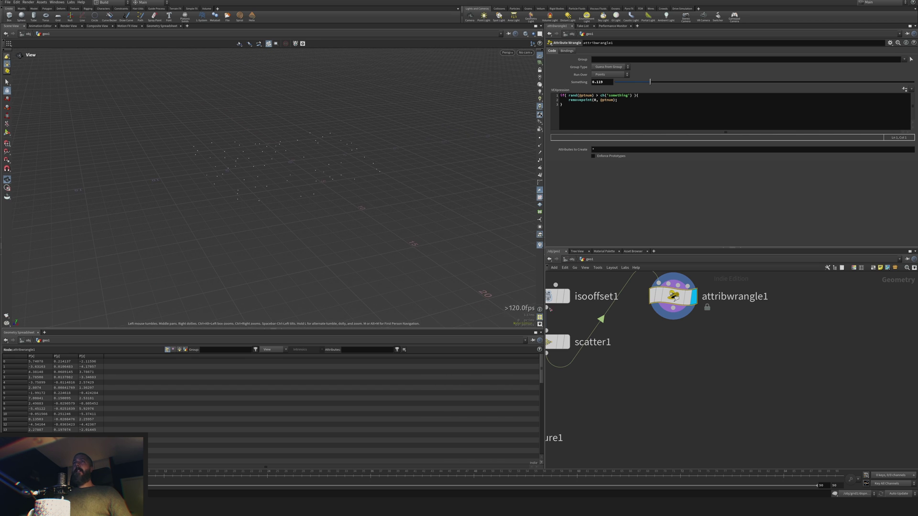
- Add a Point Replicate node after the Attribute Wrangle and reduce its Points per Point to about 12
{"action": "key", "text": "Tab"}
{"action": "type", "text": "porepl"}
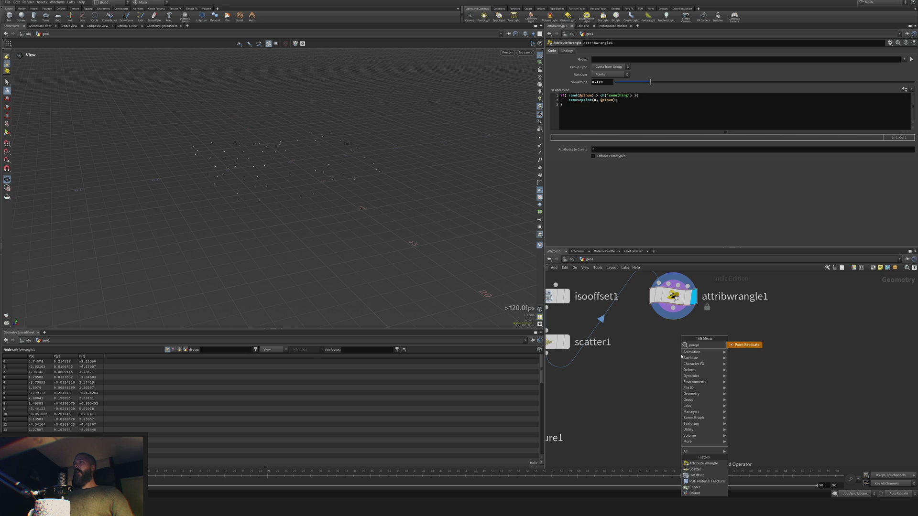
{"action": "key", "text": "Return"}
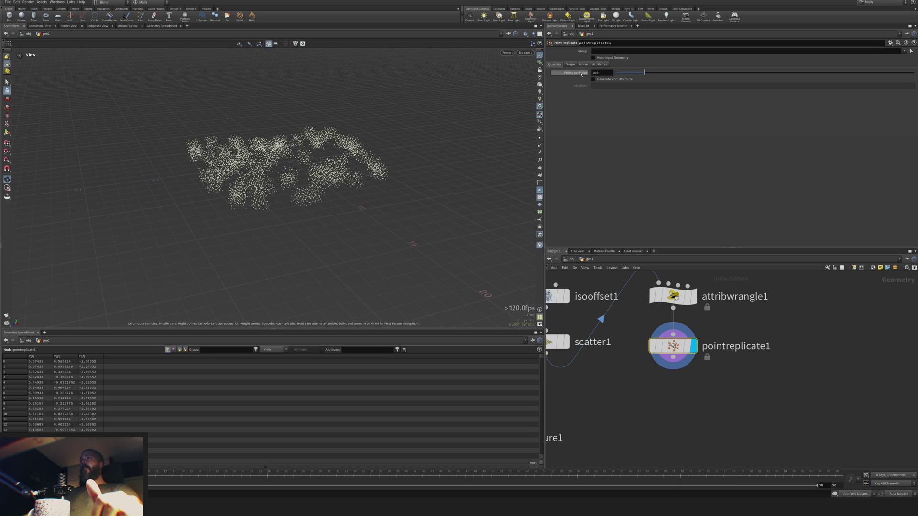
{"action": "left_click_drag", "start_coordinate": [627, 73], "coordinate": [619, 73]}
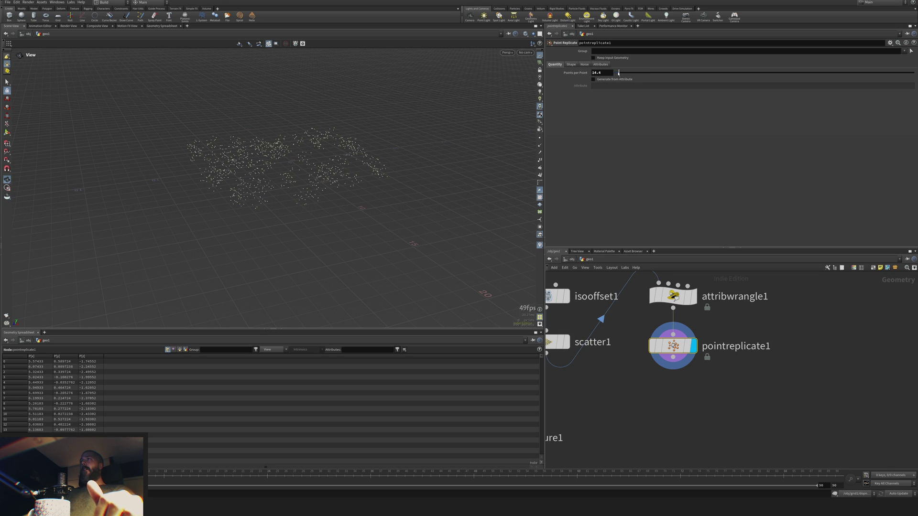
{"action": "left_click_drag", "start_coordinate": [618, 73], "coordinate": [618, 74]}
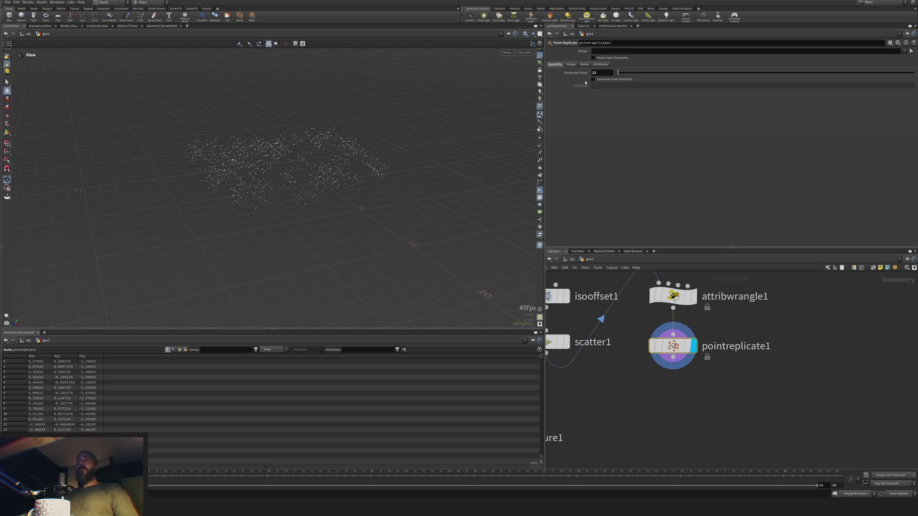
{"action": "right_click_drag", "start_coordinate": [273, 189], "coordinate": [535, 118]}
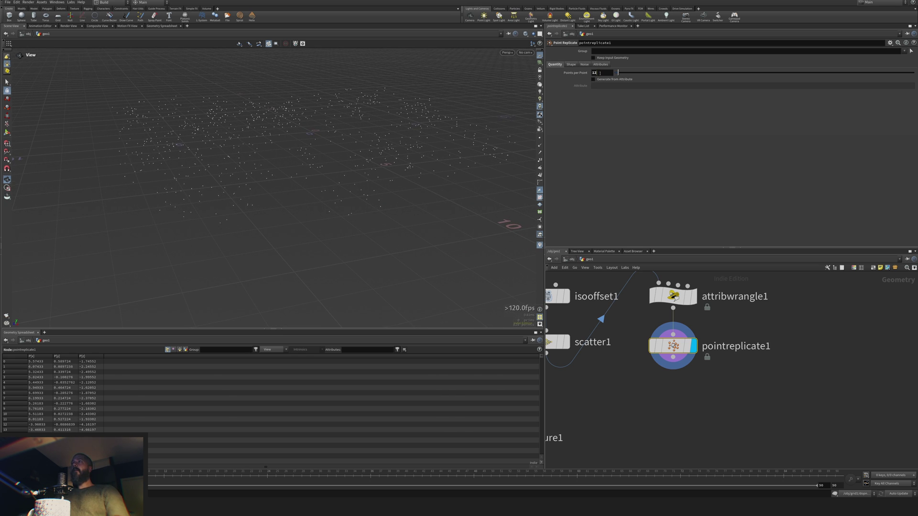
- Set the Point Replicate shape to Sphere, reduce its Uniform Scale for tighter clusters, and check its noise settings
{"action": "left_click", "coordinate": [571, 64]}
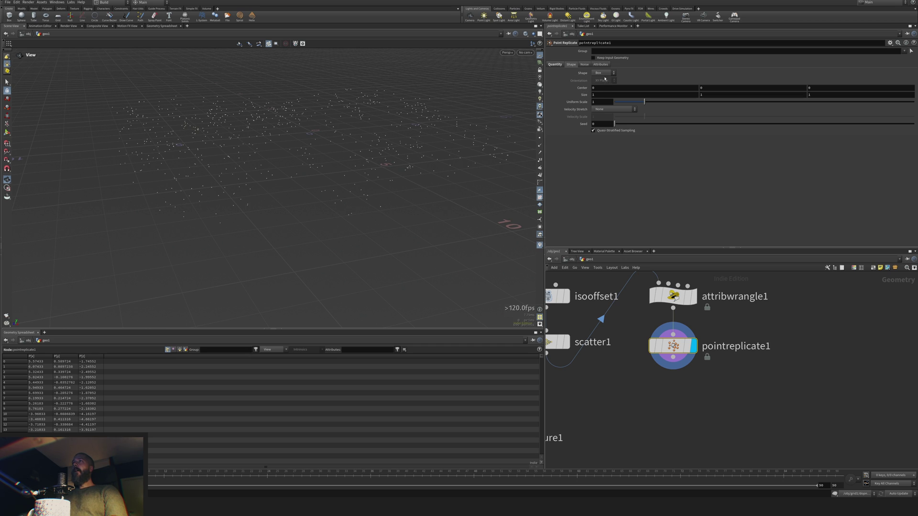
{"action": "left_click", "coordinate": [602, 72]}
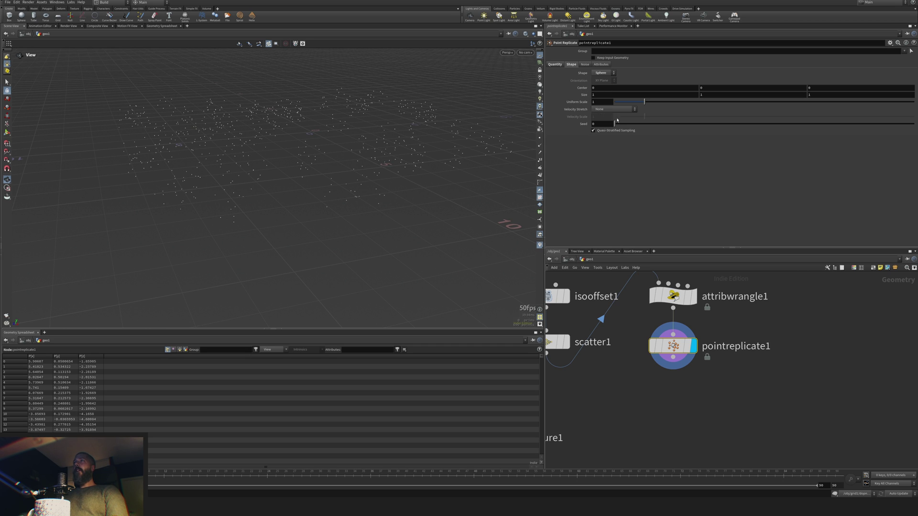
{"action": "left_click_drag", "start_coordinate": [639, 101], "coordinate": [626, 102]}
{"action": "left_click", "coordinate": [584, 64]}
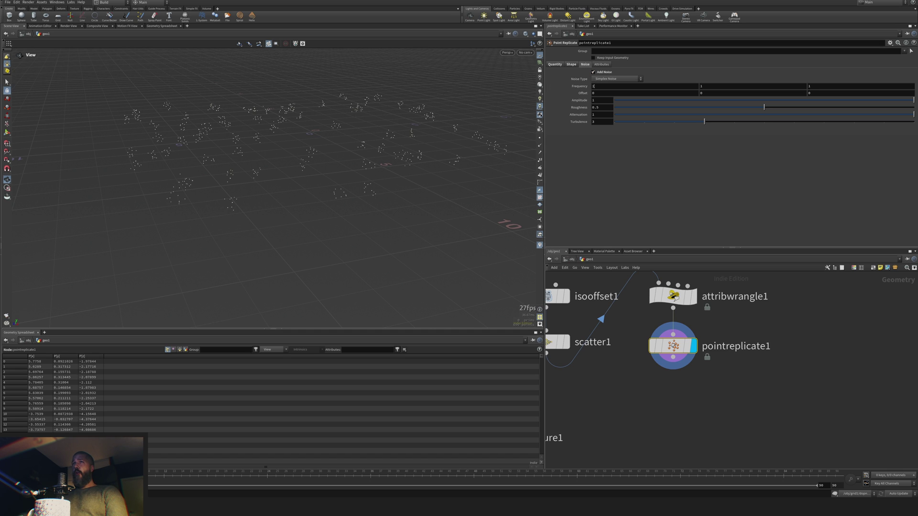
{"action": "mouse_move", "coordinate": [349, 232]}
{"action": "left_mouse_down"}
{"action": "mouse_move", "coordinate": [337, 224]}
{"action": "mouse_move", "coordinate": [349, 220]}
{"action": "left_mouse_up"}
- Add a Merge node below, wire the Scatter and Point Replicate outputs into it, and display it
{"action": "middle_click_drag", "start_coordinate": [634, 427], "coordinate": [699, 375]}
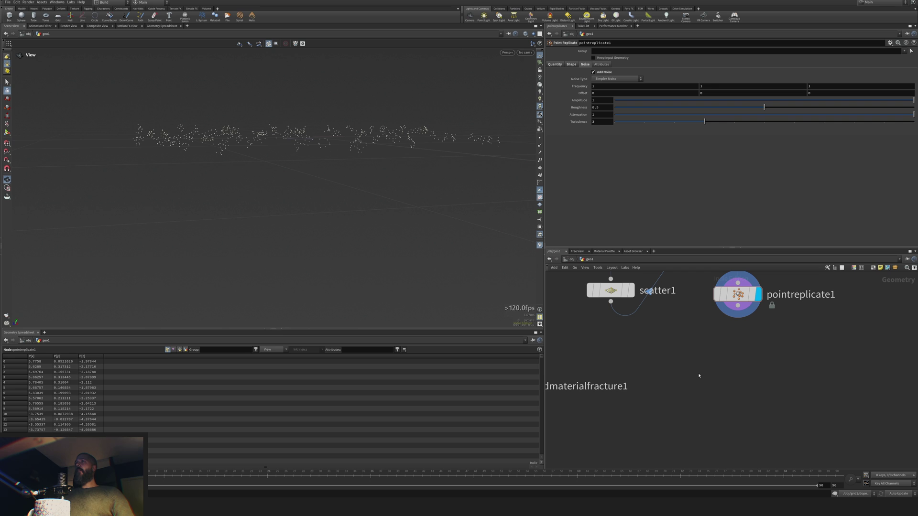
{"action": "key", "text": "Tab"}
{"action": "type", "text": "merge"}
{"action": "key", "text": "Return"}
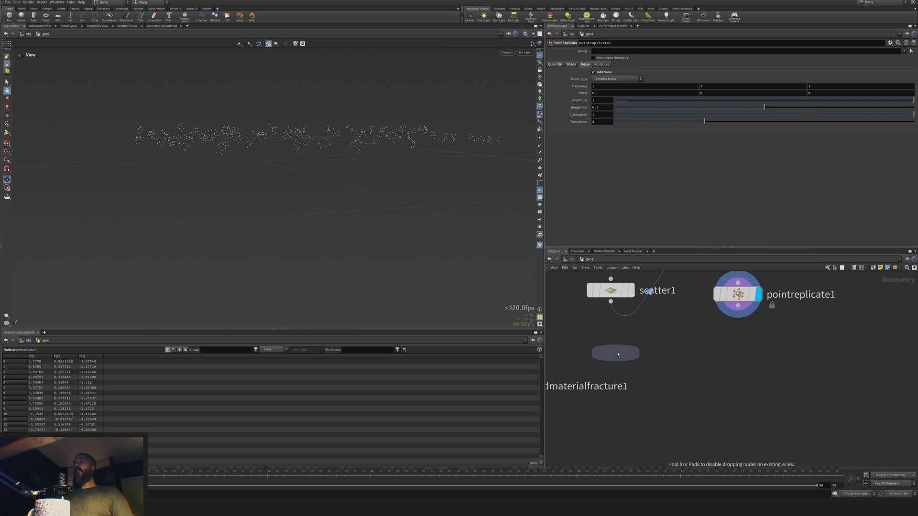
{"action": "left_click", "coordinate": [668, 346]}
{"action": "left_click_drag", "start_coordinate": [571, 305], "coordinate": [669, 335]}
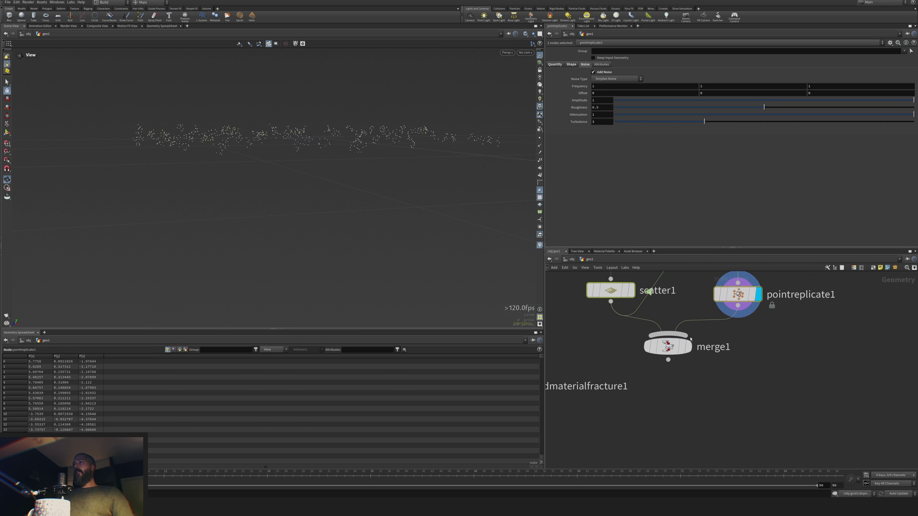
{"action": "left_click", "coordinate": [689, 347]}
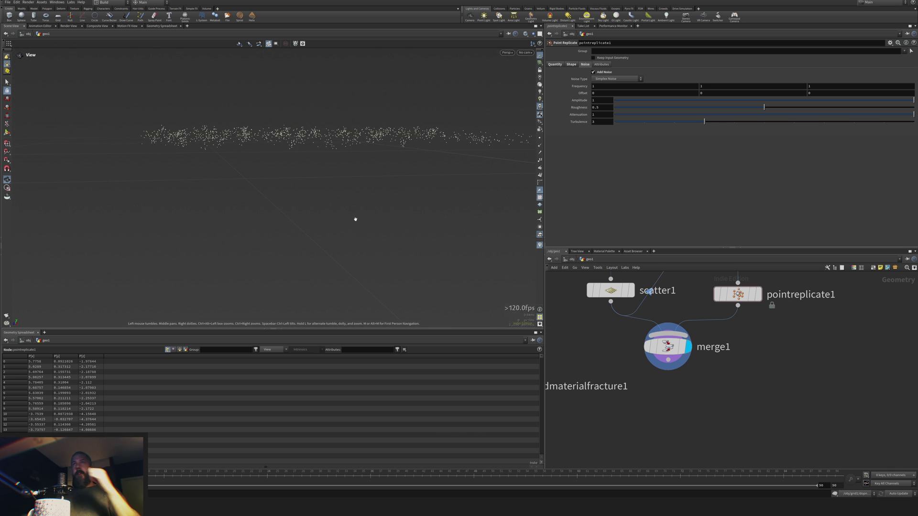
- Show the center1 slab as a template to compare it with the merged points
{"action": "key", "text": "h"}
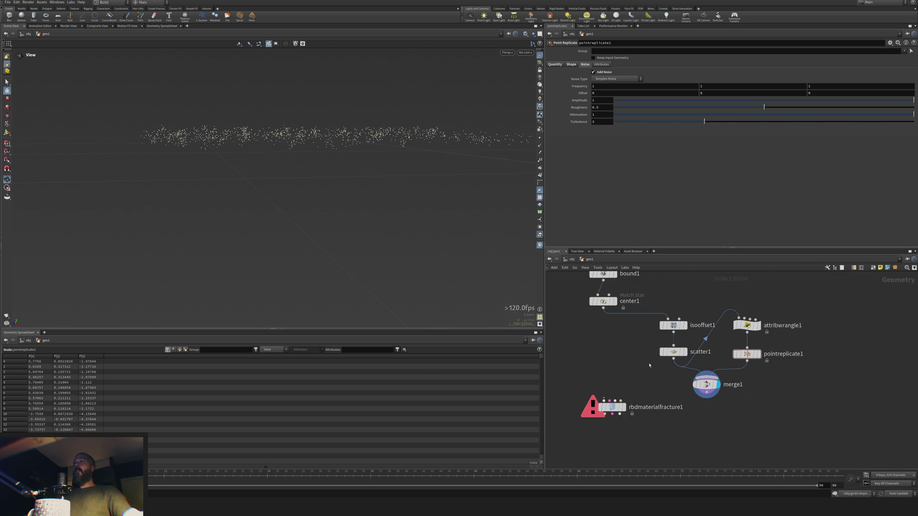
{"action": "left_click", "coordinate": [605, 303]}
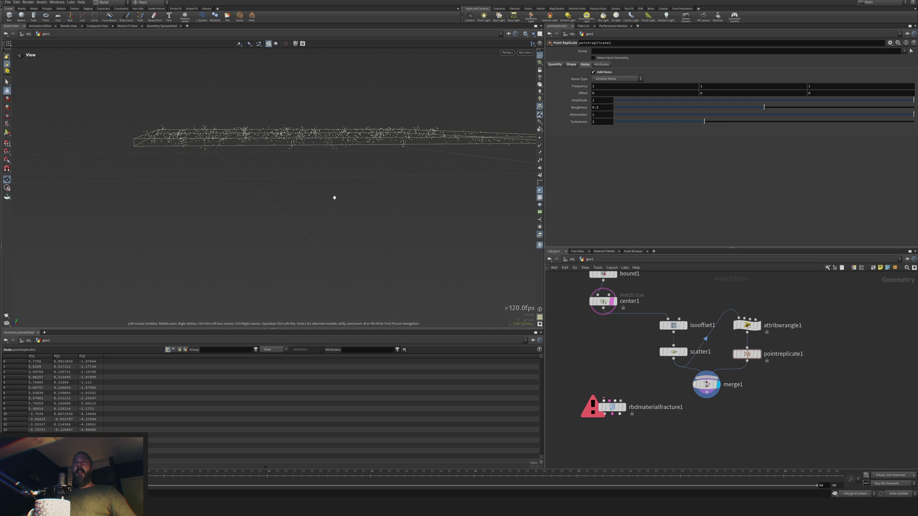
- Examine the merged points against the slab from a higher angle and turn off the center1 template display
{"action": "left_click_drag", "start_coordinate": [334, 197], "coordinate": [347, 216]}
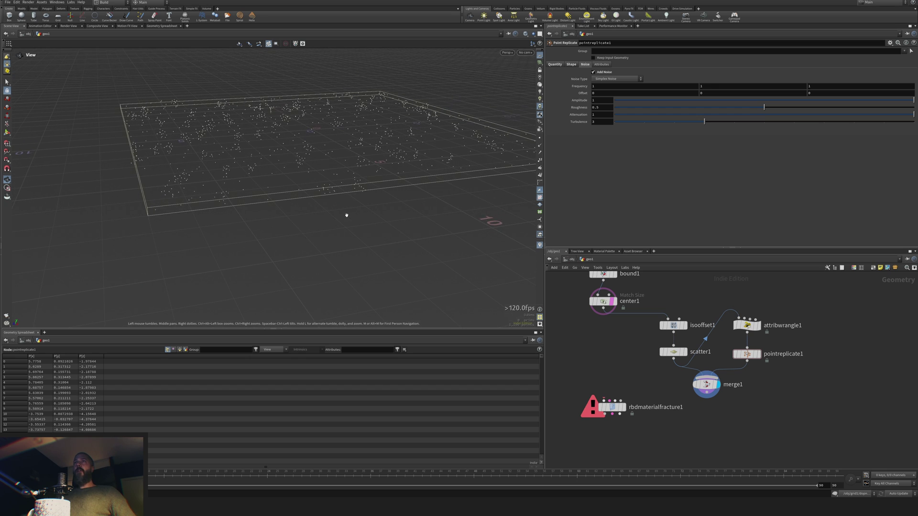
{"action": "left_click", "coordinate": [620, 357]}
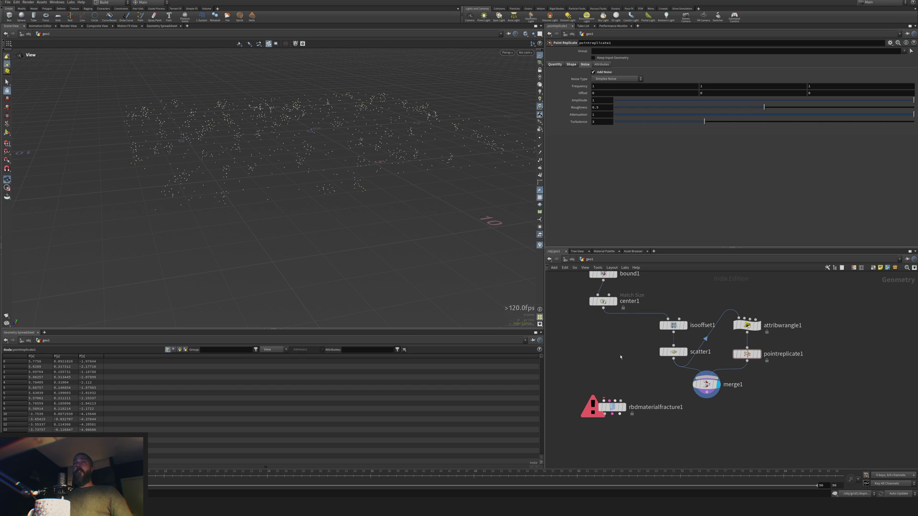
- Wire merge1 into the extra Voronoi points input of rbdmaterialfracture1 and center1 into its first input, and display the fracture
{"action": "middle_click_drag", "start_coordinate": [633, 418], "coordinate": [649, 374]}
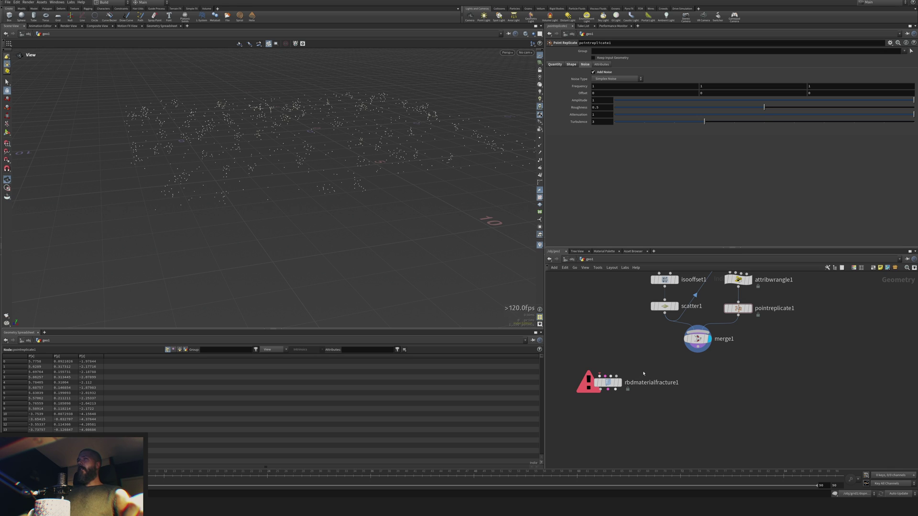
{"action": "left_click_drag", "start_coordinate": [697, 353], "coordinate": [675, 391]}
{"action": "mouse_move", "coordinate": [617, 378]}
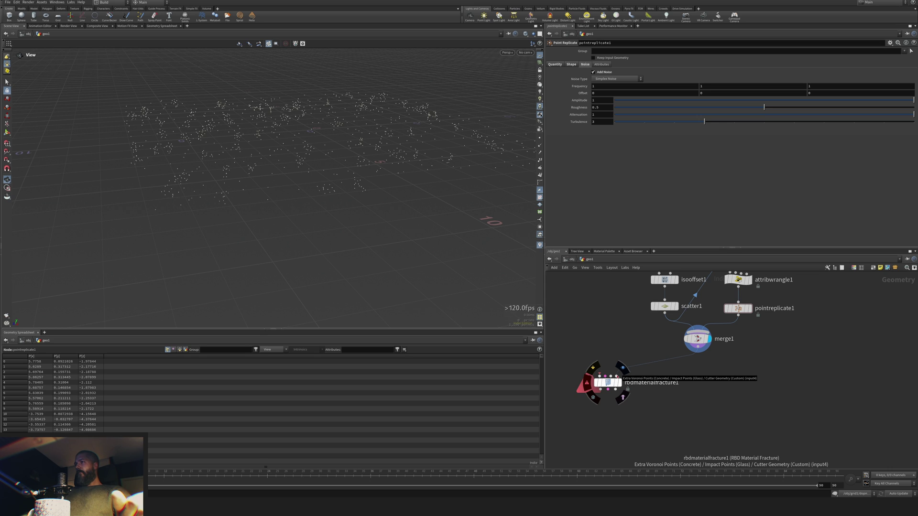
{"action": "left_click", "coordinate": [616, 377]}
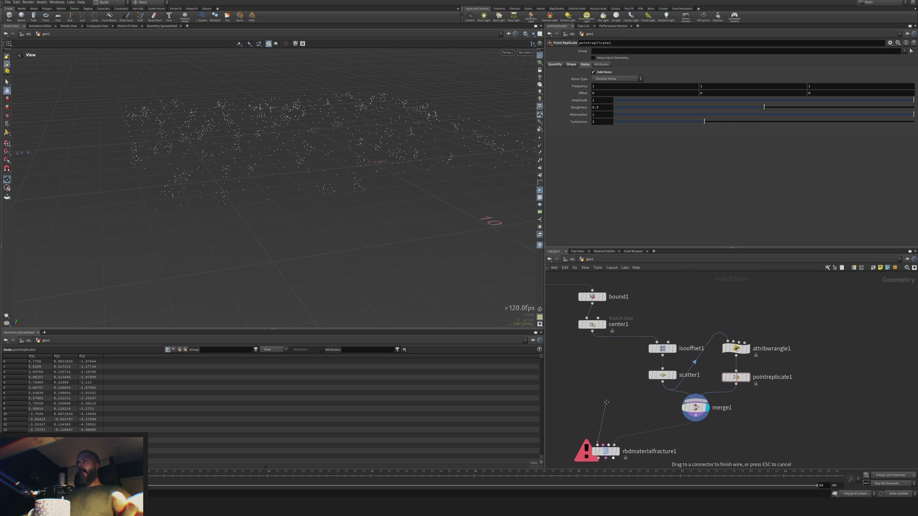
{"action": "left_click", "coordinate": [592, 342]}
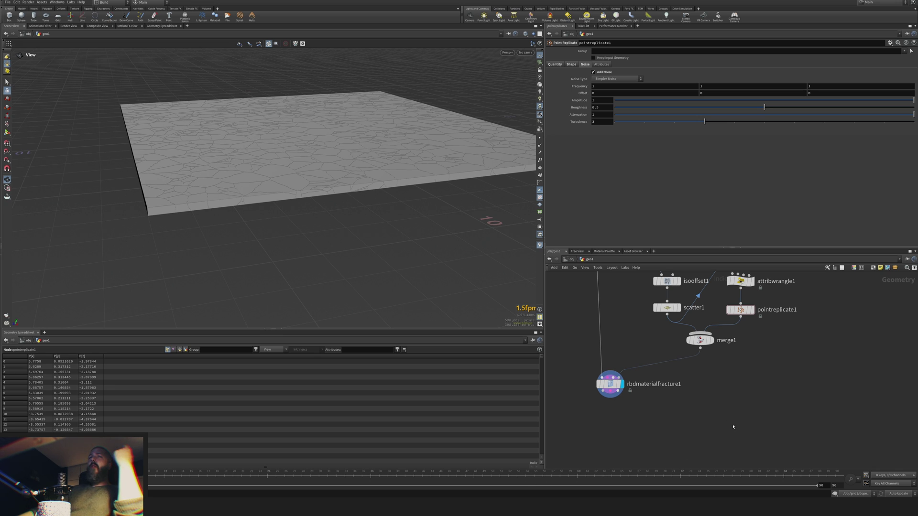
{"action": "key", "text": "Tab"}
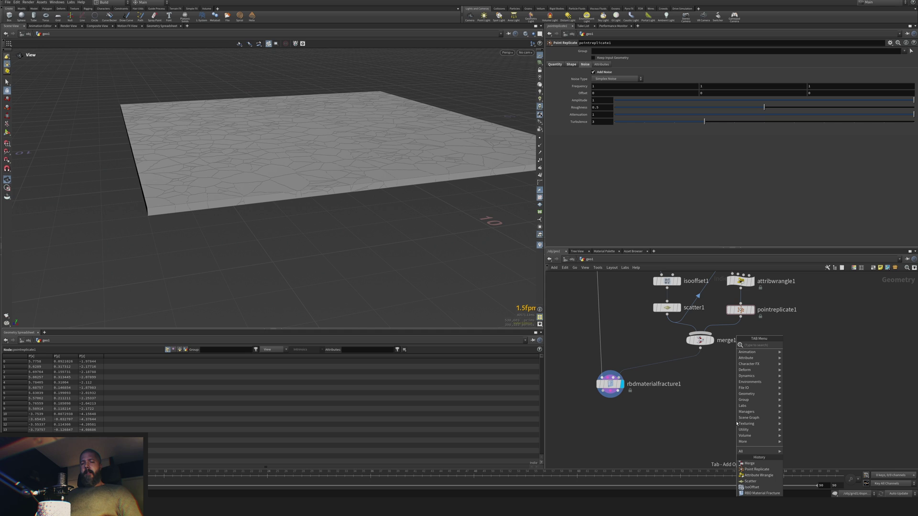
{"action": "type", "text": "exp"}
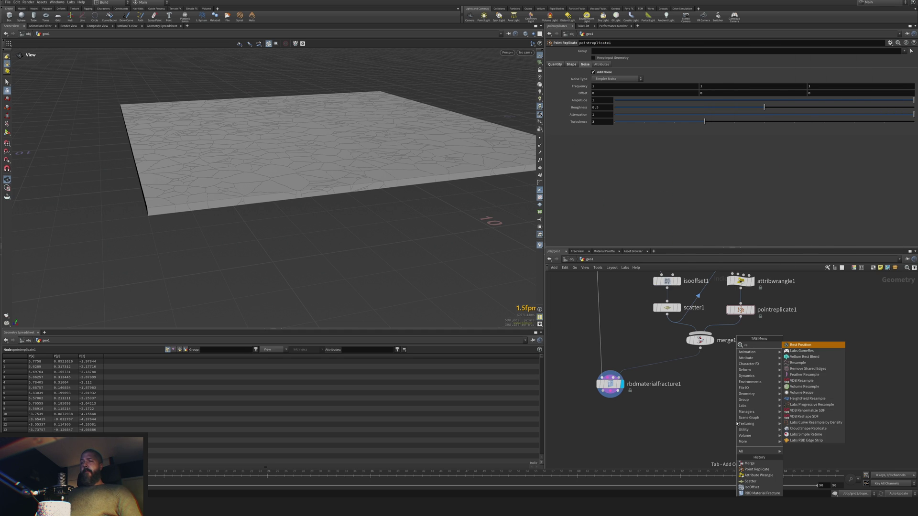
{"action": "key", "text": "Return"}
{"action": "left_click", "coordinate": [731, 390]}
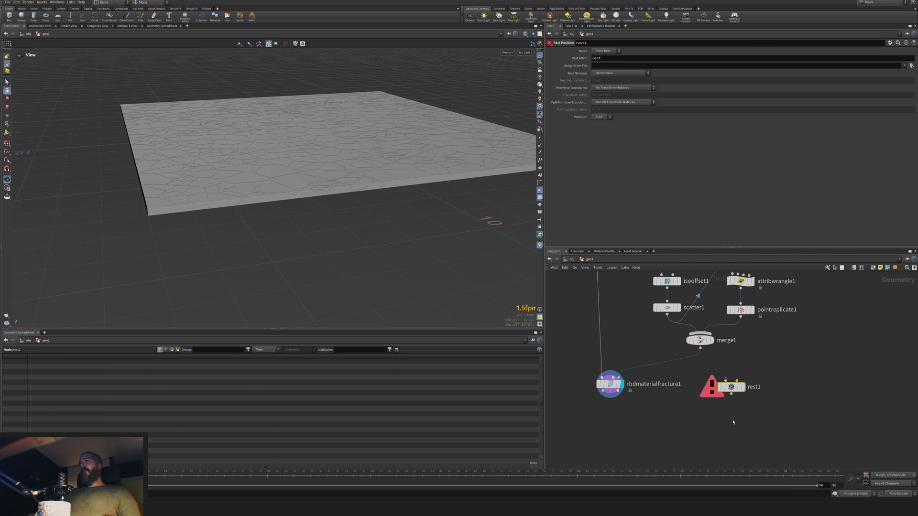
{"action": "left_click_drag", "start_coordinate": [734, 391], "coordinate": [752, 368]}
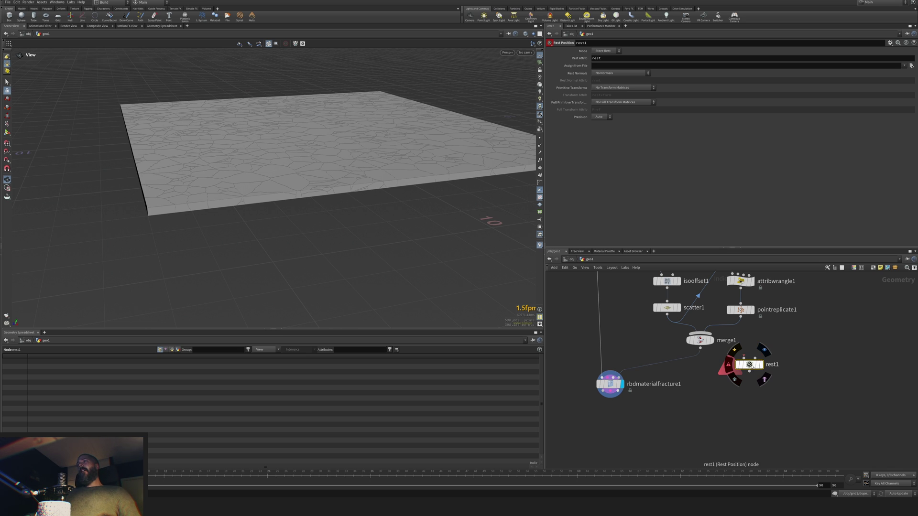
{"action": "left_click_drag", "start_coordinate": [761, 360], "coordinate": [750, 416], "text": "alt"}
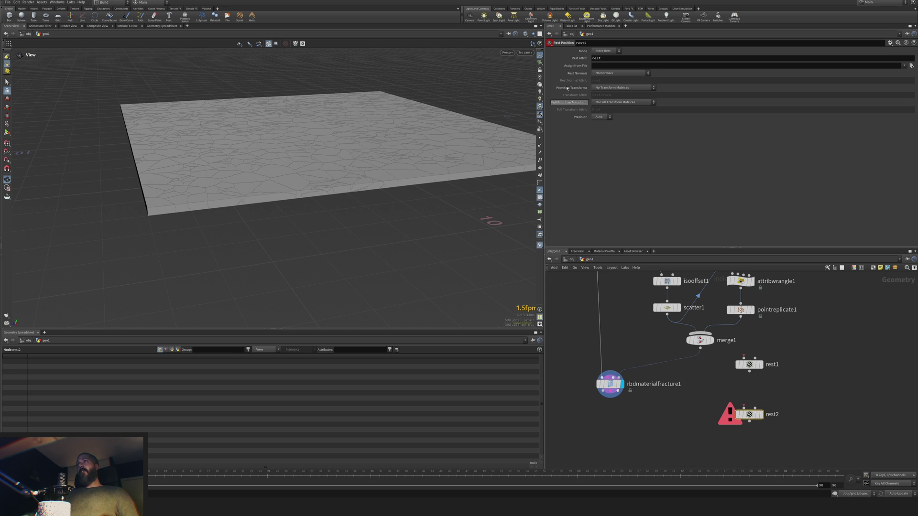
{"action": "left_click", "coordinate": [606, 51]}
{"action": "left_click", "coordinate": [605, 59]}
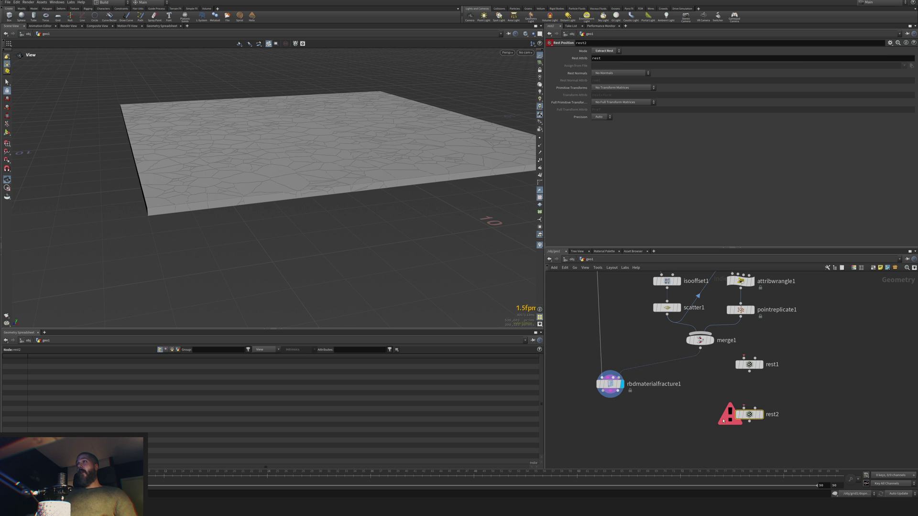
{"action": "left_click_drag", "start_coordinate": [790, 444], "coordinate": [743, 365]}
{"action": "key", "text": "Delete"}
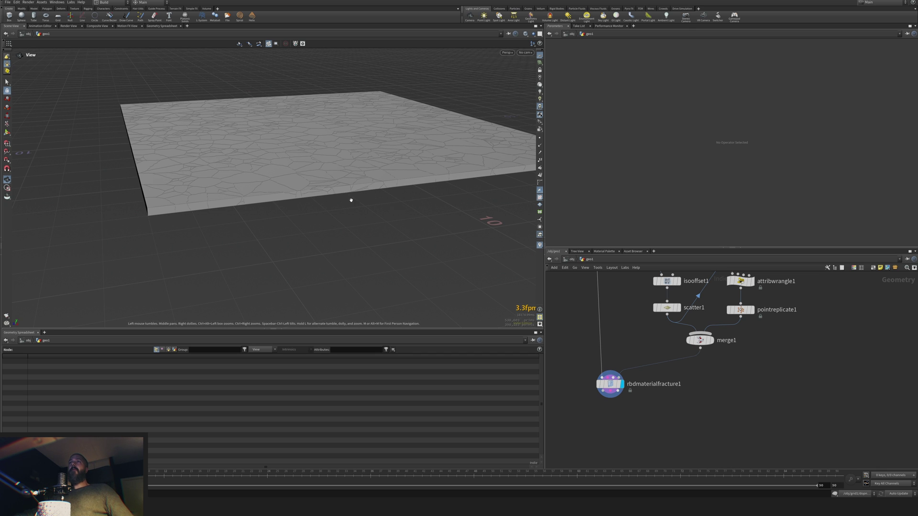
- Examine the fractured slab from several angles and show the parameters of rbdmaterialfracture1
{"action": "left_click_drag", "start_coordinate": [349, 199], "coordinate": [405, 206]}
{"action": "scroll", "coordinate": [404, 207], "scroll_direction": "down", "scroll_amount": 4}
{"action": "middle_click_drag", "start_coordinate": [408, 199], "coordinate": [329, 195]}
{"action": "left_click_drag", "start_coordinate": [329, 195], "coordinate": [322, 174]}
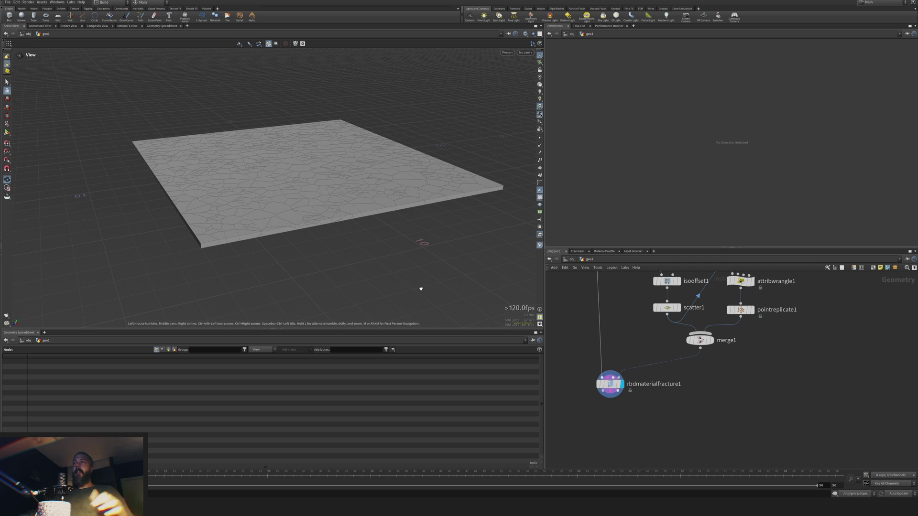
{"action": "middle_click_drag", "start_coordinate": [675, 407], "coordinate": [691, 423]}
{"action": "left_click_drag", "start_coordinate": [634, 401], "coordinate": [629, 398]}
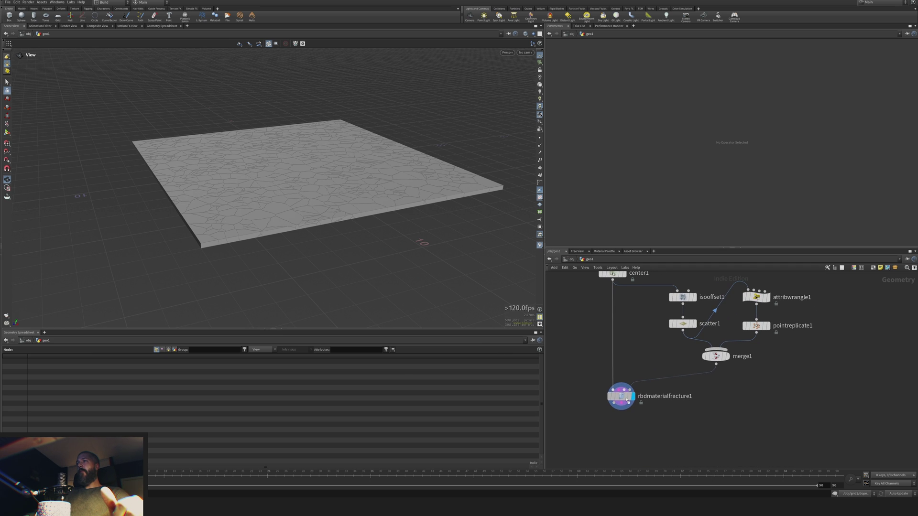
{"action": "left_click", "coordinate": [629, 398]}
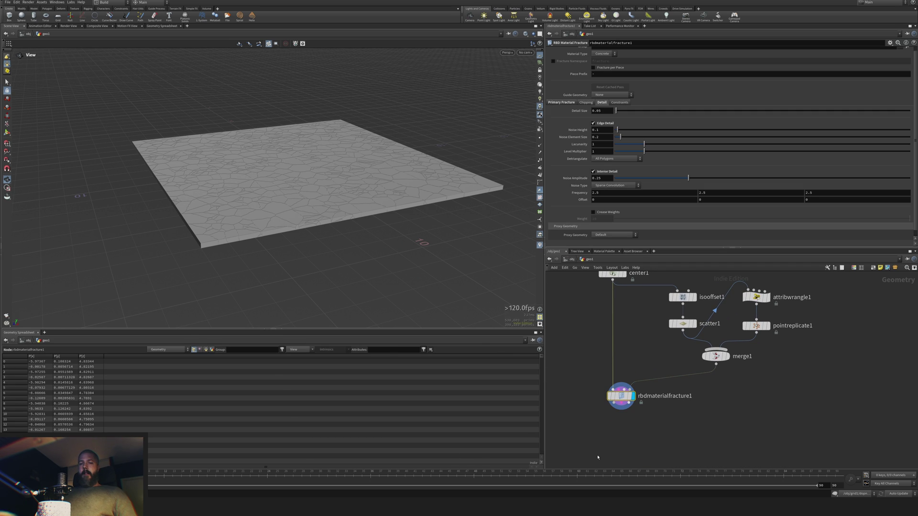
- Add a Null node below rbdmaterialfracture1, leaving space beside it for a second one
{"action": "key", "text": "Tab"}
{"action": "key", "text": "BackSpace"}
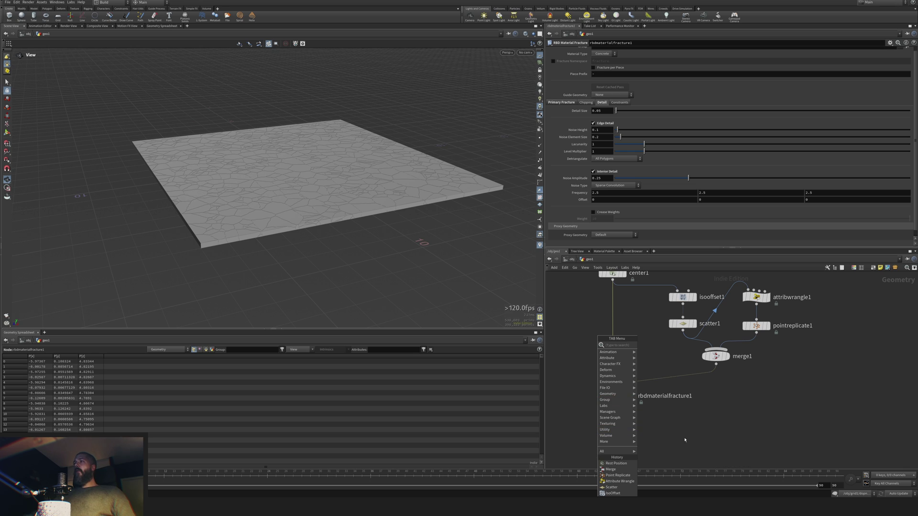
{"action": "key", "text": "Escape"}
{"action": "middle_click_drag", "start_coordinate": [644, 437], "coordinate": [647, 395]}
{"action": "key", "text": "Tab"}
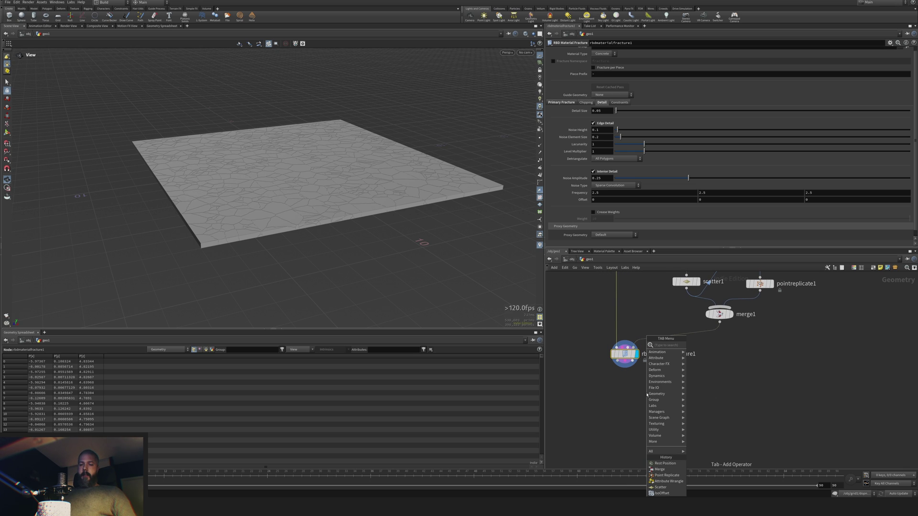
{"action": "type", "text": "null"}
{"action": "key", "text": "Return"}
{"action": "left_click", "coordinate": [591, 396]}
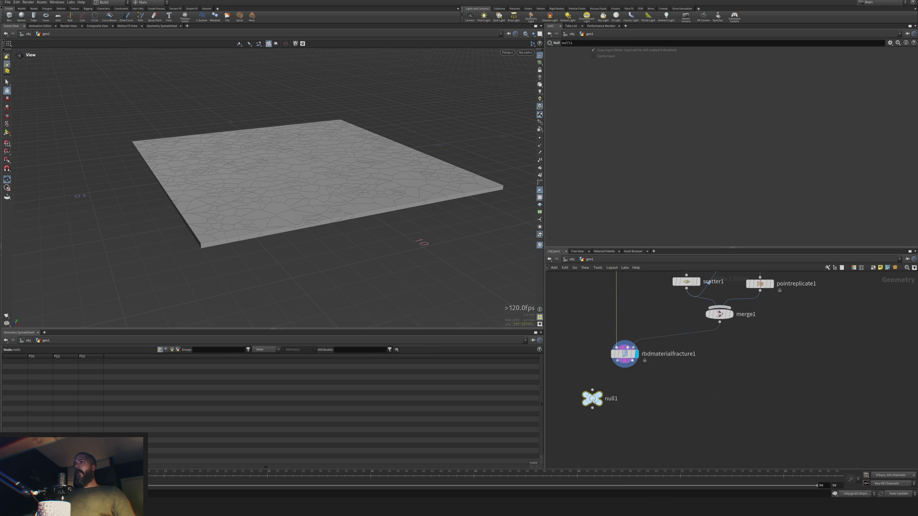
- Connect the null to the first output of rbdmaterialfracture1 and rename it HIGHRES
{"action": "double_click", "coordinate": [612, 399]}
{"action": "double_click", "coordinate": [612, 399]}
{"action": "key", "text": "Caps_Lock"}
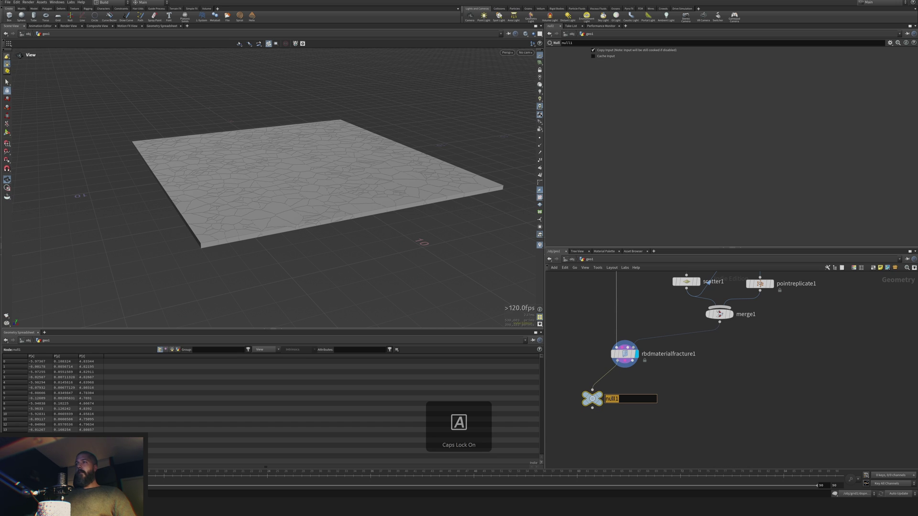
{"action": "type", "text": "HIGHRES"}
{"action": "key", "text": "Return"}
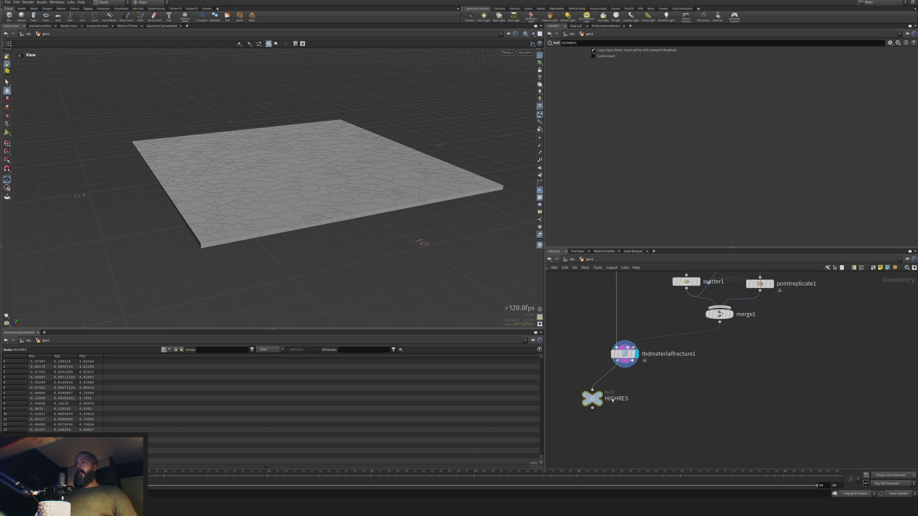
- Duplicate the HIGHRES null, connect the copy to the third output of rbdmaterialfracture1, and rename it LOWRES
{"action": "mouse_move", "coordinate": [593, 398]}
{"action": "left_click_drag", "start_coordinate": [593, 398], "coordinate": [681, 398], "text": "alt"}
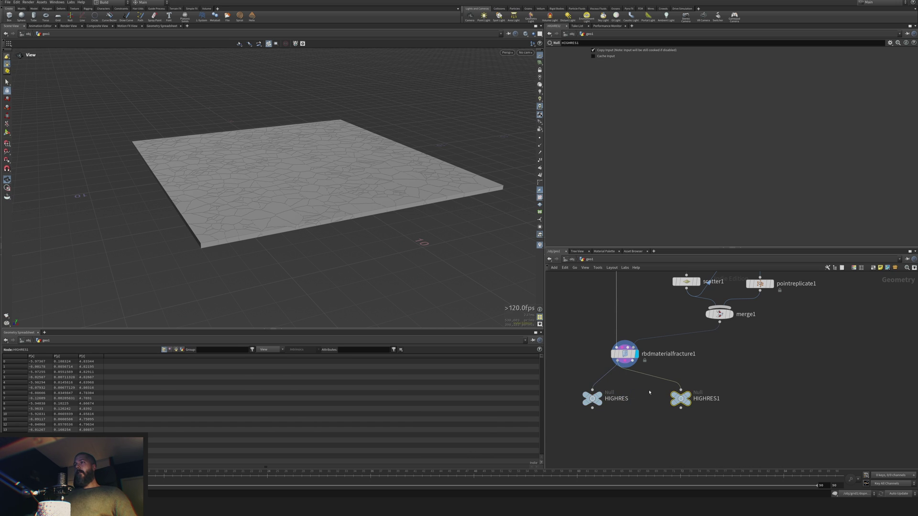
{"action": "double_click", "coordinate": [707, 399]}
{"action": "type", "text": "LOWR"}
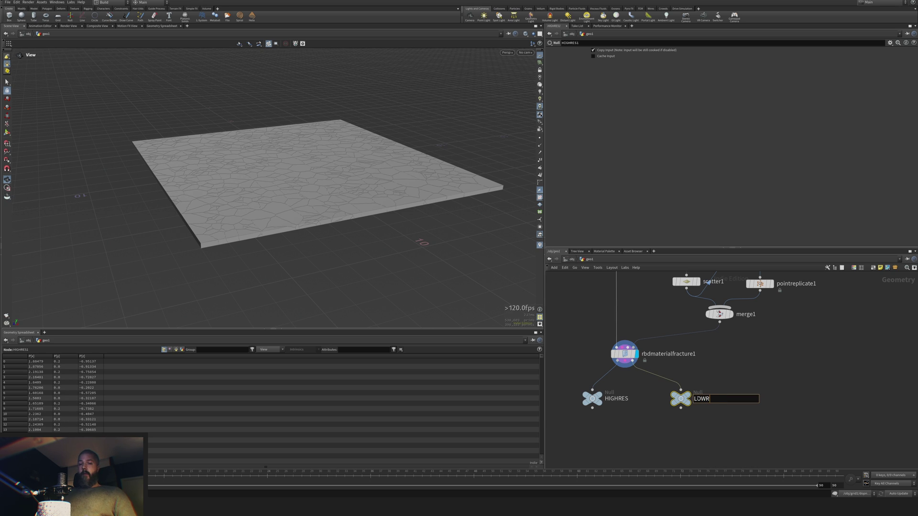
{"action": "type", "text": "ES"}
{"action": "key", "text": "Return"}
{"action": "key", "text": "Caps_Lock"}
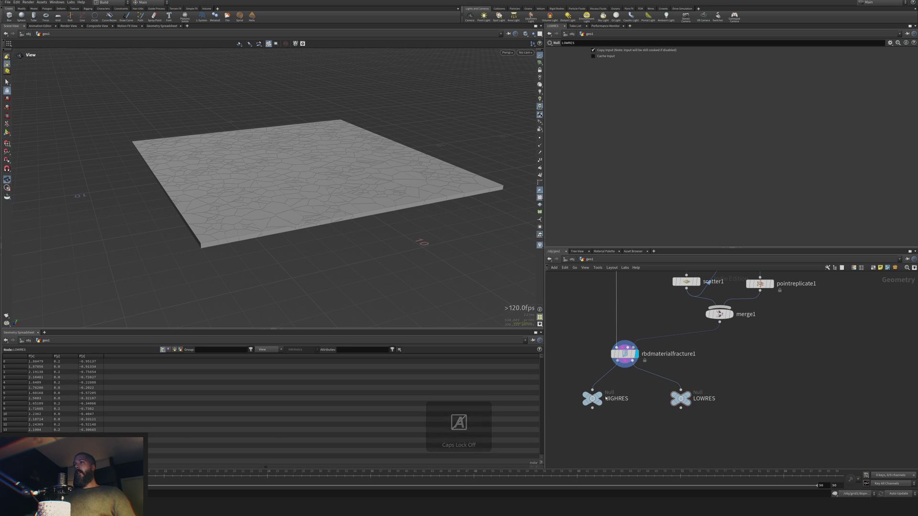
- Display HIGHRES and LOWRES in turn to compare their fracture edges up close and across the whole slab
{"action": "left_click", "coordinate": [608, 384]}
{"action": "left_click_drag", "start_coordinate": [271, 202], "coordinate": [275, 242]}
{"action": "right_click_drag", "start_coordinate": [274, 242], "coordinate": [418, 189]}
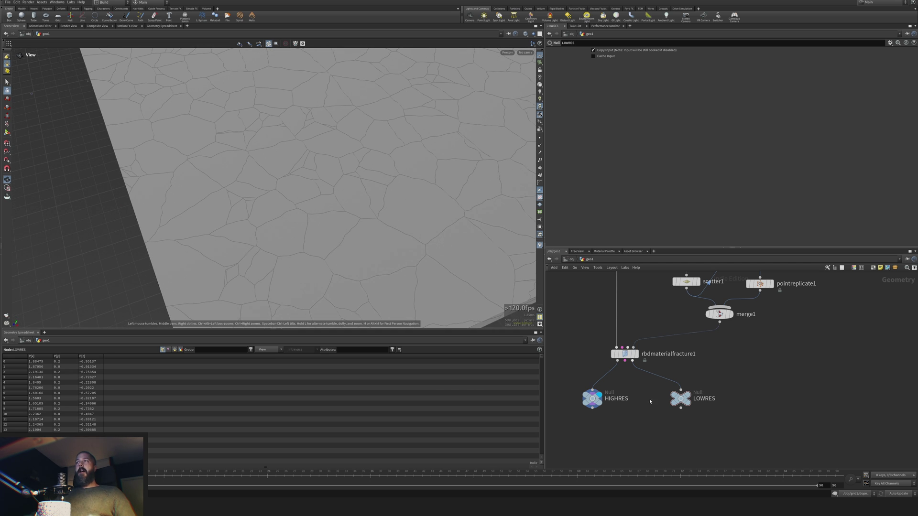
{"action": "left_click", "coordinate": [696, 384]}
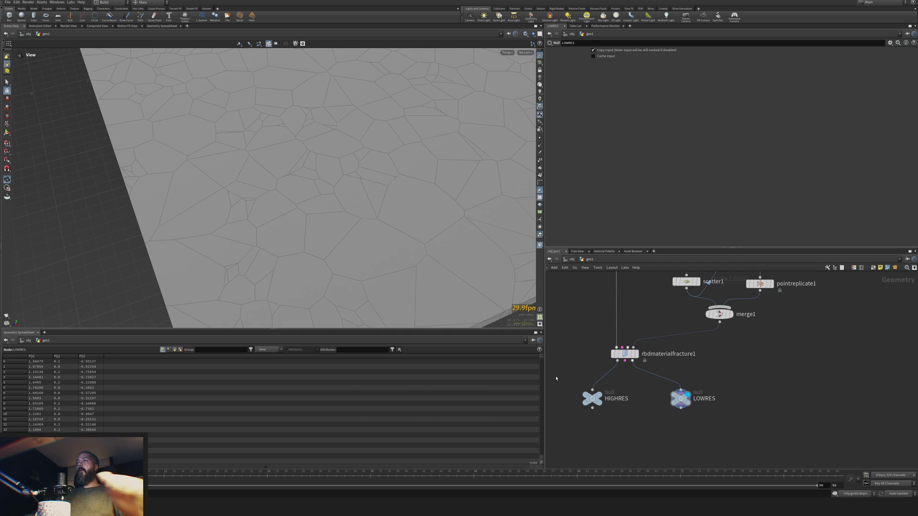
{"action": "left_click_drag", "start_coordinate": [681, 399], "coordinate": [690, 398]}
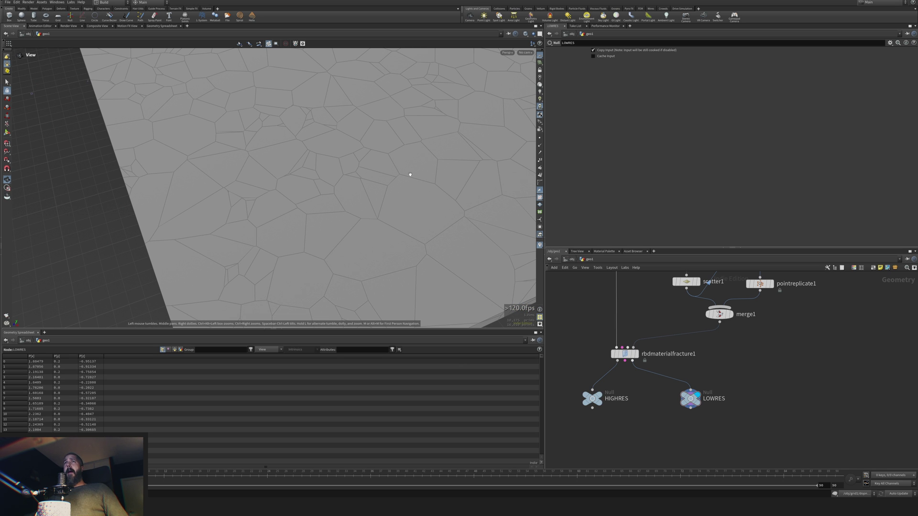
{"action": "scroll", "coordinate": [430, 156], "scroll_direction": "down", "scroll_amount": 10}
{"action": "left_click_drag", "start_coordinate": [420, 158], "coordinate": [289, 152]}
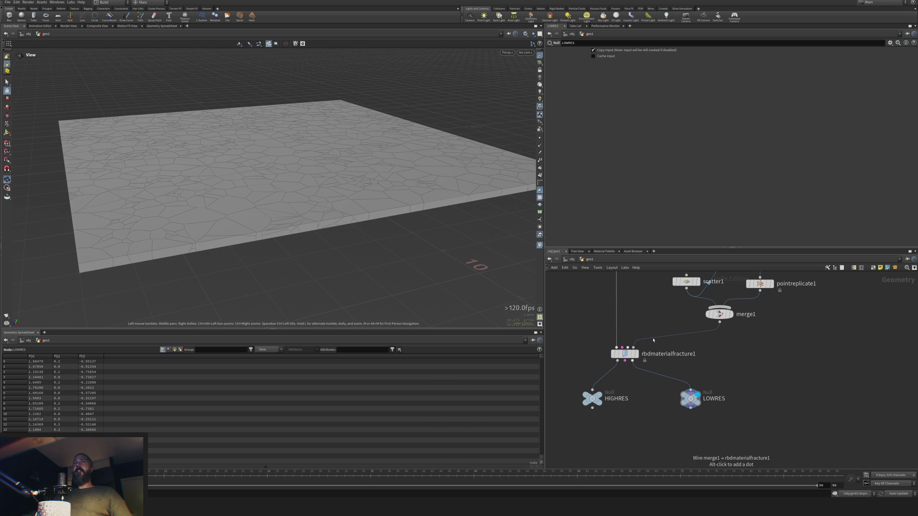
- Preview the constraints by wiring the fracture's second output into LOWRES, and reconnect the third output after viewing them
{"action": "left_click", "coordinate": [625, 361]}
{"action": "left_click", "coordinate": [692, 397]}
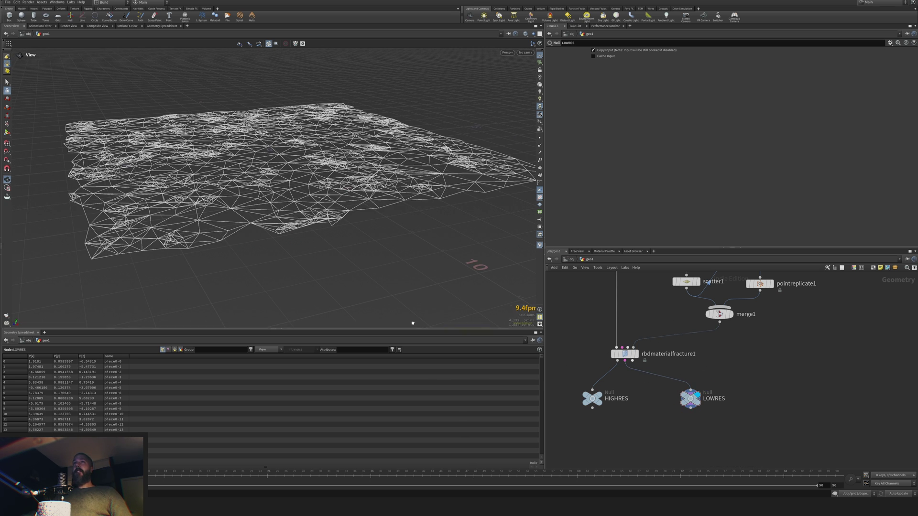
{"action": "left_click_drag", "start_coordinate": [444, 275], "coordinate": [521, 306]}
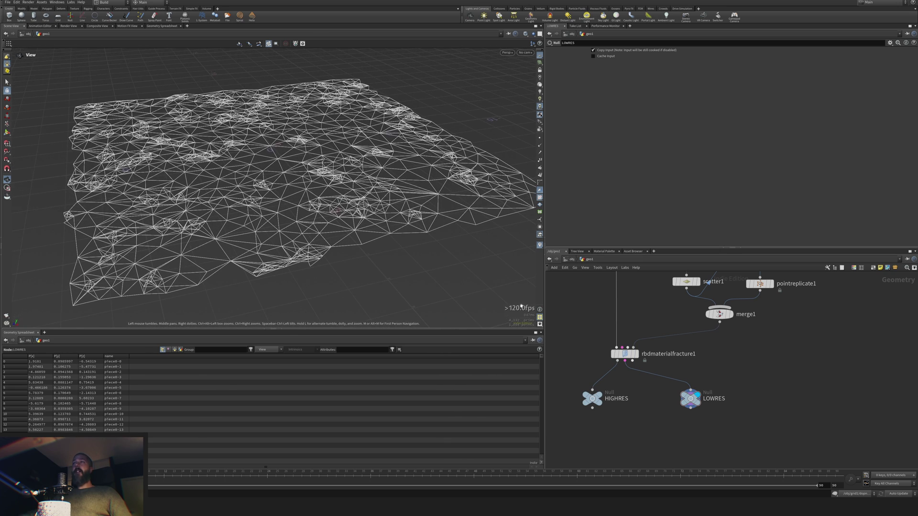
{"action": "left_click", "coordinate": [632, 364]}
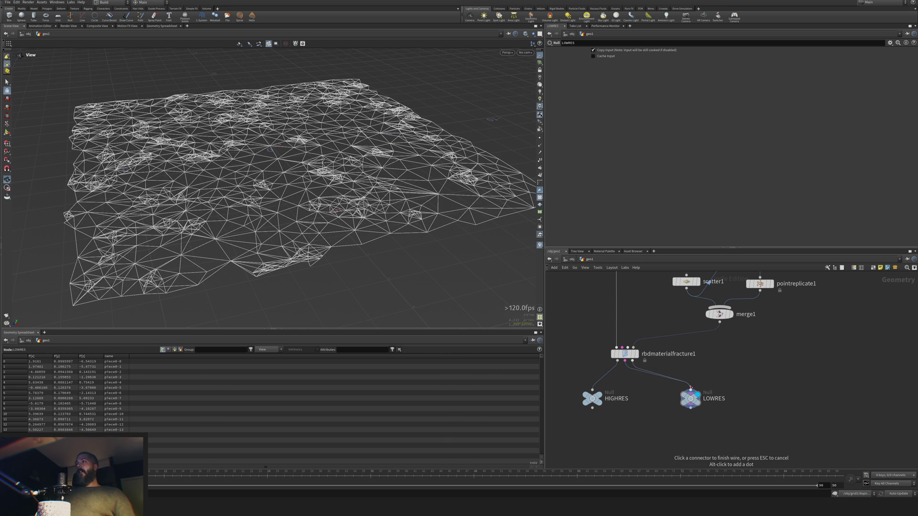
{"action": "left_click", "coordinate": [691, 389]}
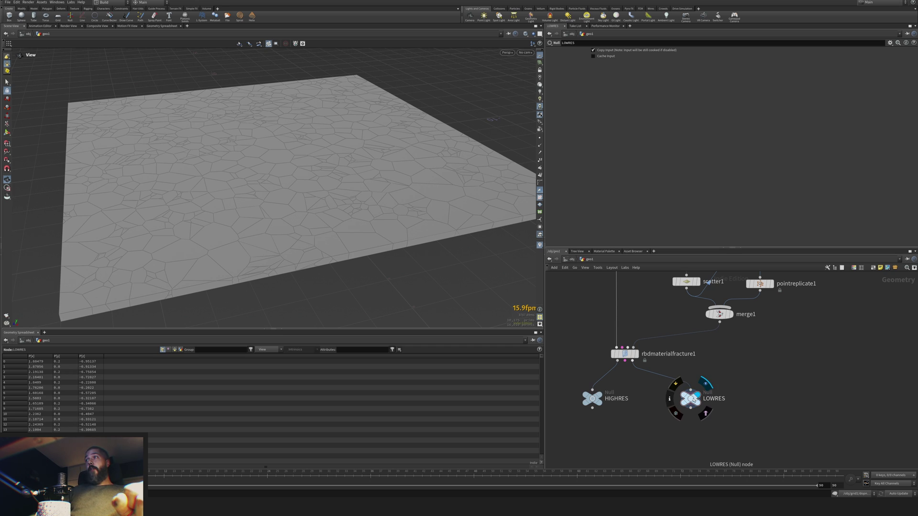
- Move the HIGHRES and LOWRES nulls closer below the fracture node and show LOWRES's primitive attributes in the spreadsheet
{"action": "left_click_drag", "start_coordinate": [691, 397], "coordinate": [682, 382]}
{"action": "left_click_drag", "start_coordinate": [593, 401], "coordinate": [573, 385]}
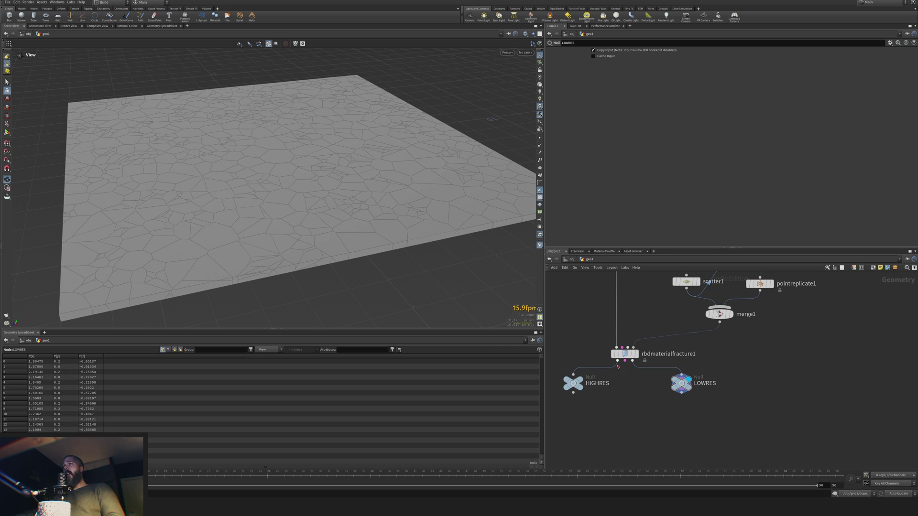
{"action": "left_click", "coordinate": [682, 384]}
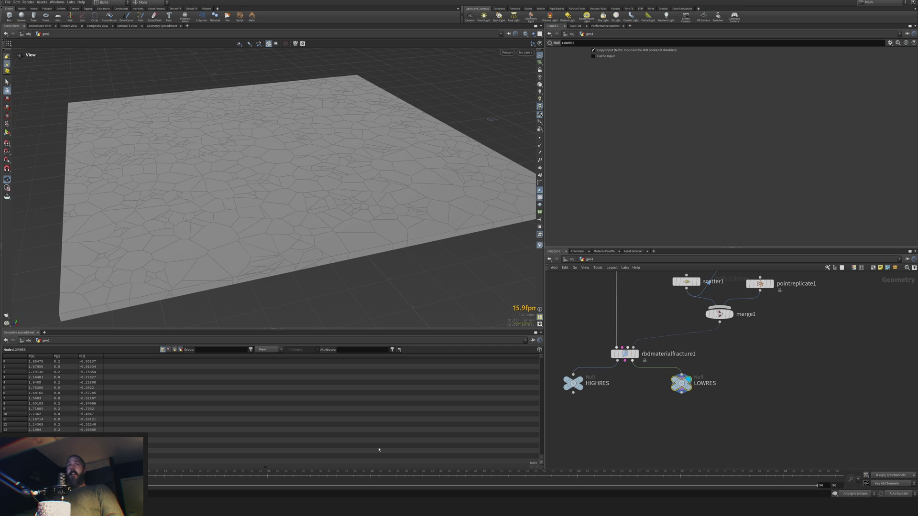
{"action": "left_click", "coordinate": [175, 351]}
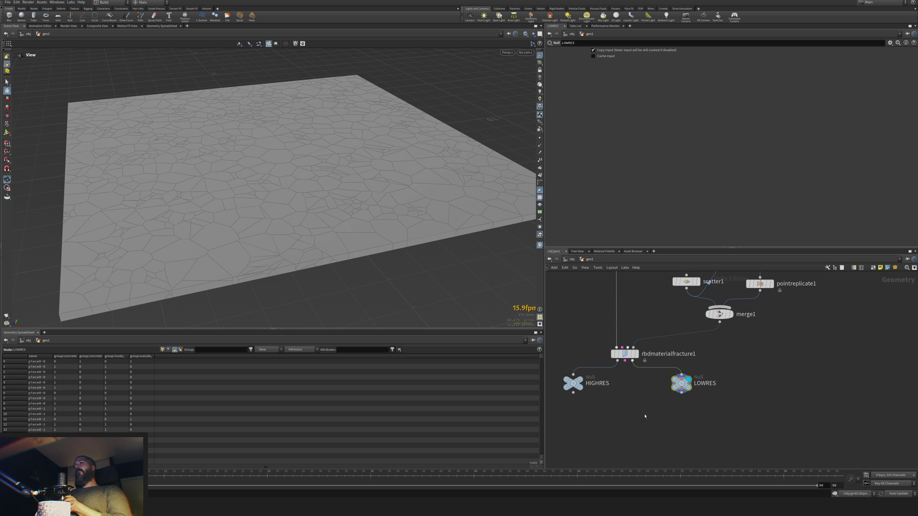
- Select the HIGHRES null and examine its primitive name attributes in the spreadsheet for comparison with LOWRES
{"action": "left_click_drag", "start_coordinate": [702, 426], "coordinate": [658, 372]}
{"action": "left_click_drag", "start_coordinate": [606, 419], "coordinate": [569, 392]}
{"action": "left_click_drag", "start_coordinate": [735, 422], "coordinate": [660, 379]}
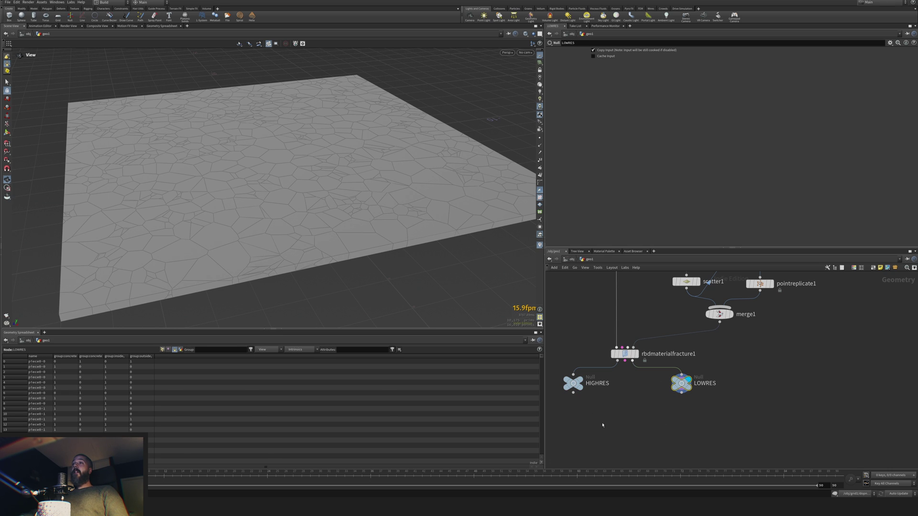
{"action": "left_click_drag", "start_coordinate": [603, 423], "coordinate": [541, 389]}
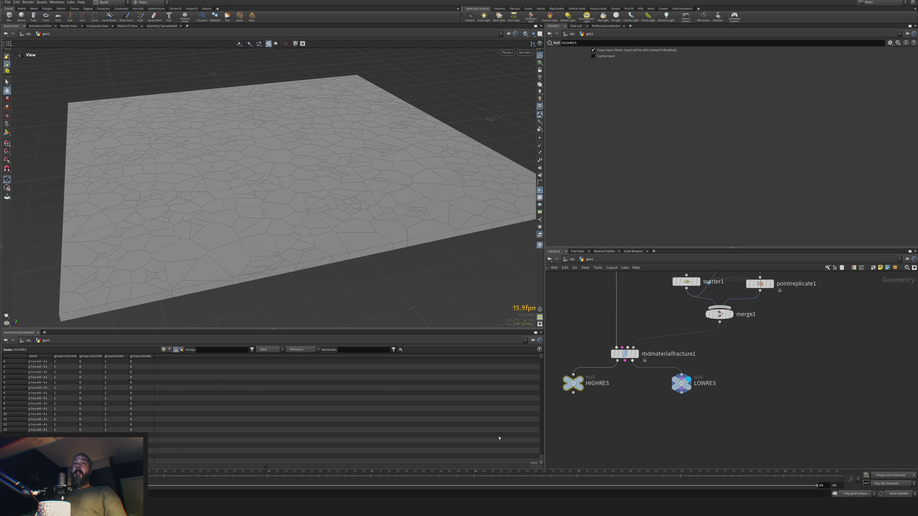
{"action": "scroll", "coordinate": [254, 402], "scroll_direction": "down", "scroll_amount": 20}
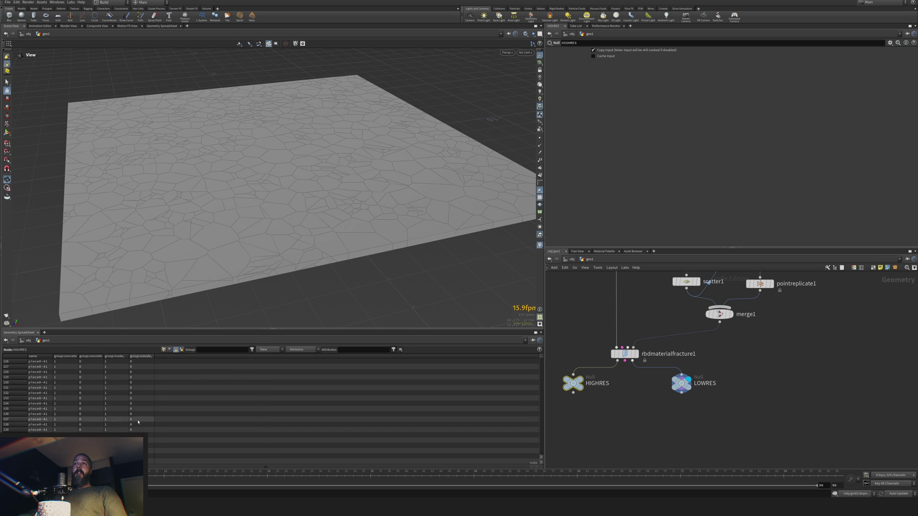
{"action": "scroll", "coordinate": [177, 426], "scroll_direction": "up", "scroll_amount": 6}
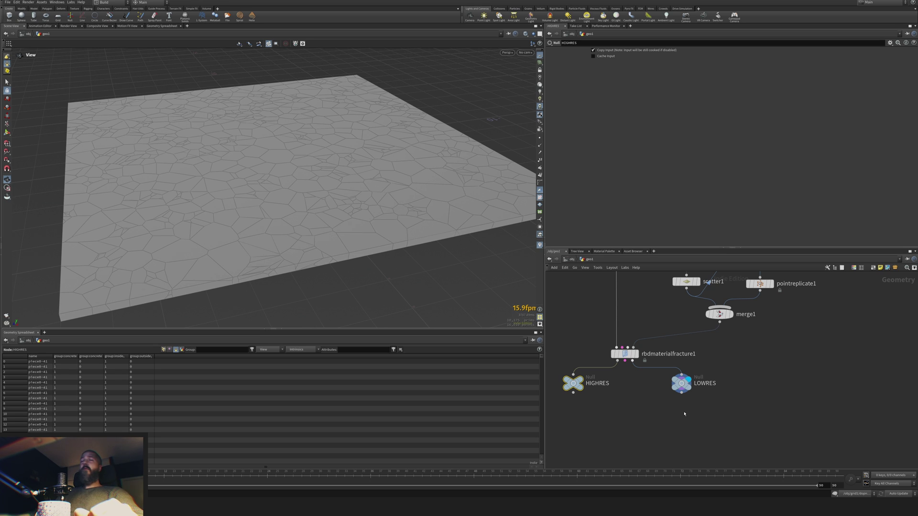
- Add an Assemble node below LOWRES, connect it to that null's output, and display it
{"action": "middle_click_drag", "start_coordinate": [688, 424], "coordinate": [708, 381]}
{"action": "left_click", "coordinate": [706, 398]}
{"action": "key", "text": "Tab"}
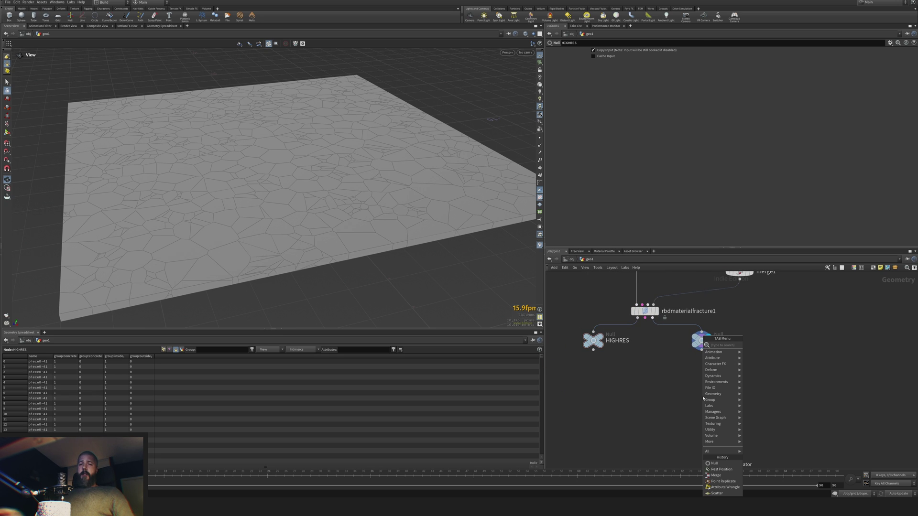
{"action": "type", "text": "ass"}
{"action": "key", "text": "Return"}
{"action": "left_click", "coordinate": [702, 380]}
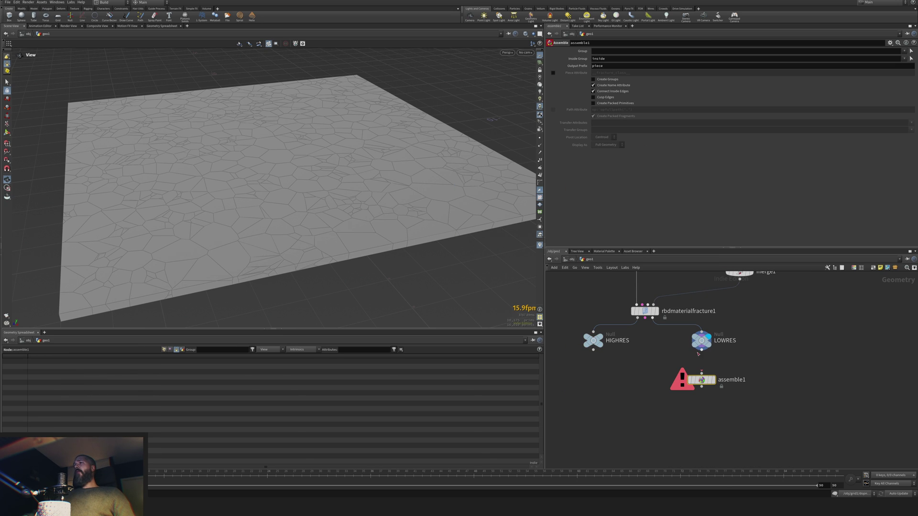
{"action": "left_click_drag", "start_coordinate": [701, 350], "coordinate": [701, 373]}
{"action": "left_click", "coordinate": [712, 380]}
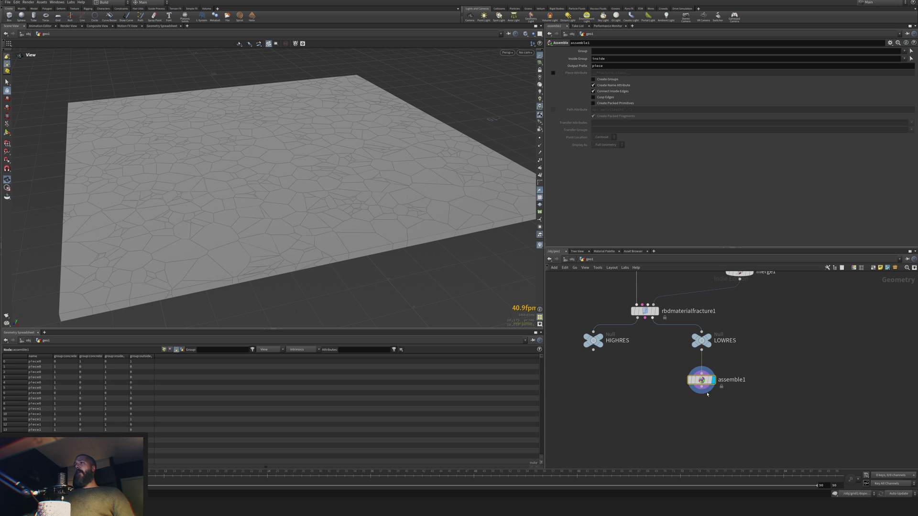
- Turn off Create Name Attribute and turn on Create Packed Primitives on assemble1, and tidy the node layout around it
{"action": "middle_click", "coordinate": [702, 381]}
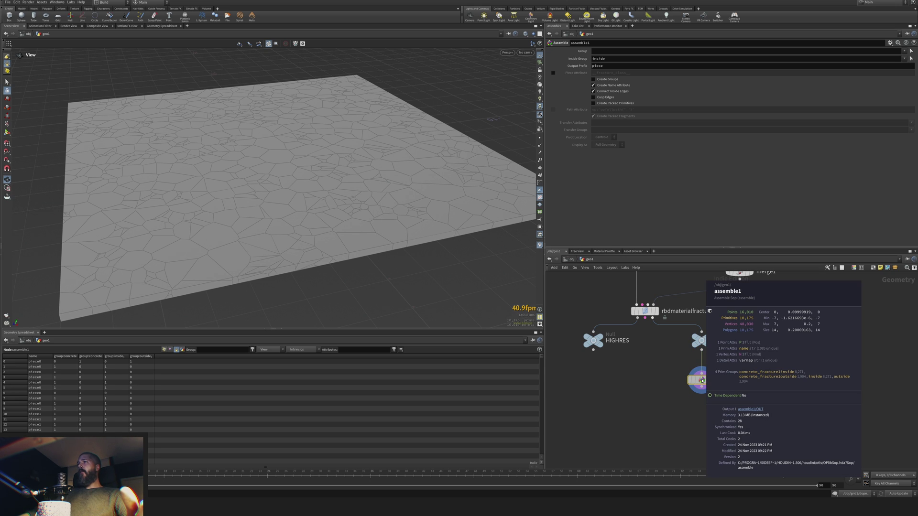
{"action": "scroll", "coordinate": [702, 380], "scroll_direction": "down", "scroll_amount": 2}
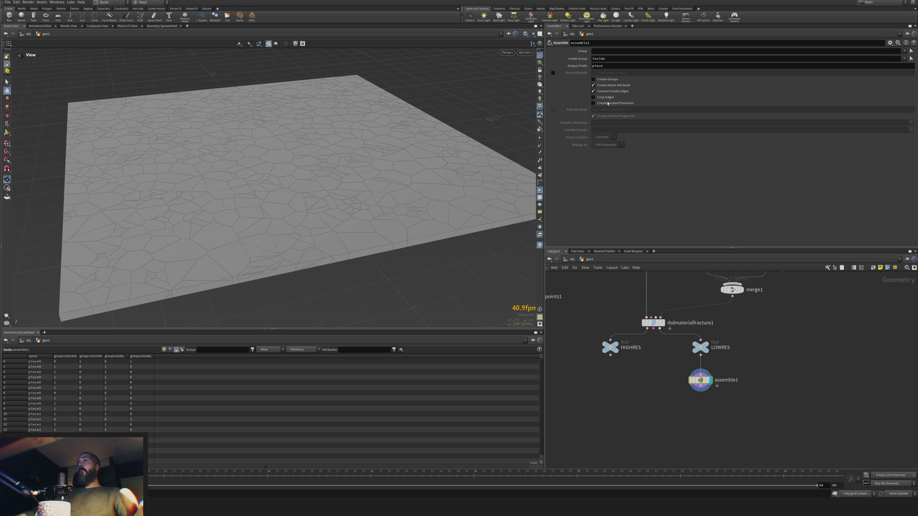
{"action": "left_click", "coordinate": [608, 103]}
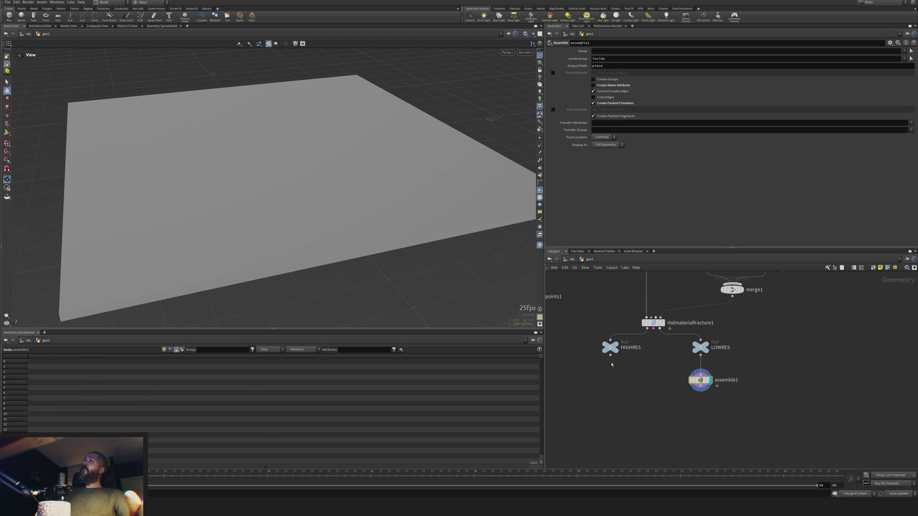
{"action": "left_click_drag", "start_coordinate": [613, 350], "coordinate": [603, 350]}
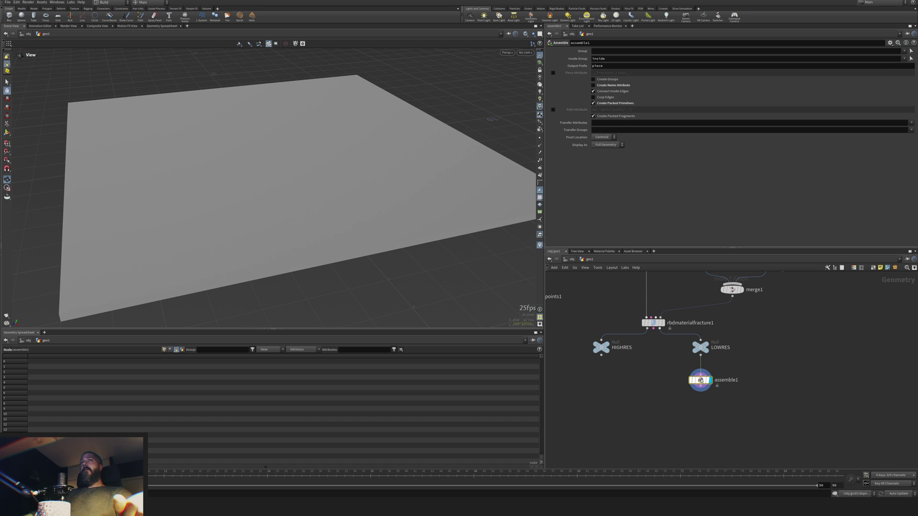
{"action": "middle_click", "coordinate": [698, 381]}
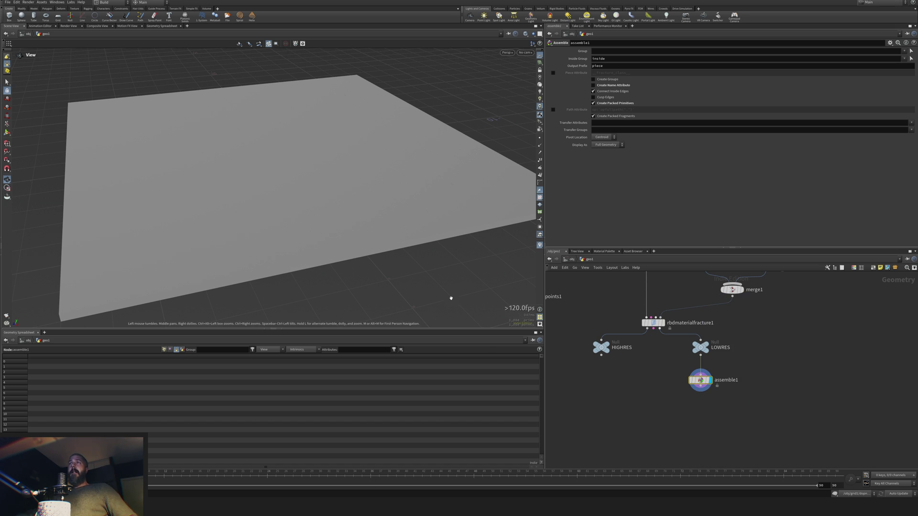
{"action": "left_click_drag", "start_coordinate": [432, 242], "coordinate": [391, 249]}
{"action": "scroll", "coordinate": [466, 222], "scroll_direction": "down", "scroll_amount": 5}
{"action": "left_click_drag", "start_coordinate": [699, 381], "coordinate": [700, 377]}
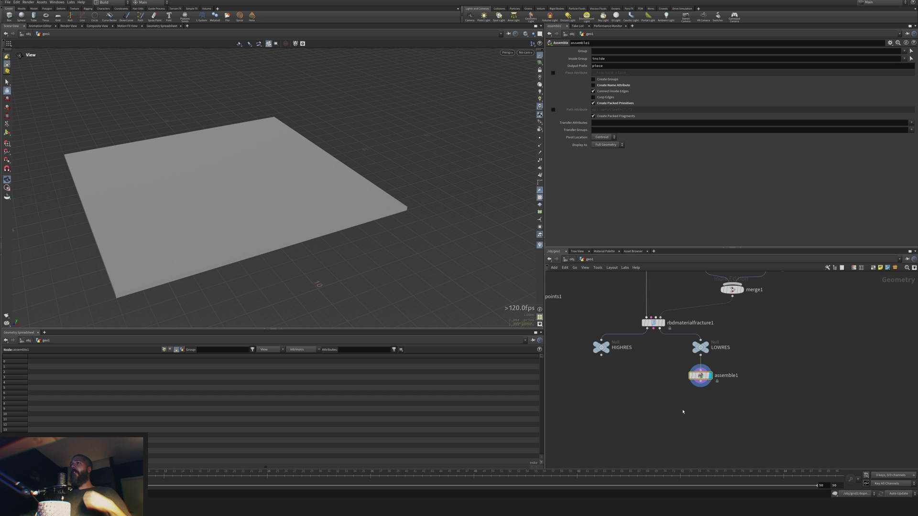
- Add a DOP Network node to the geometry network below assemble1
{"action": "middle_click_drag", "start_coordinate": [680, 408], "coordinate": [663, 383]}
{"action": "key", "text": "Tab"}
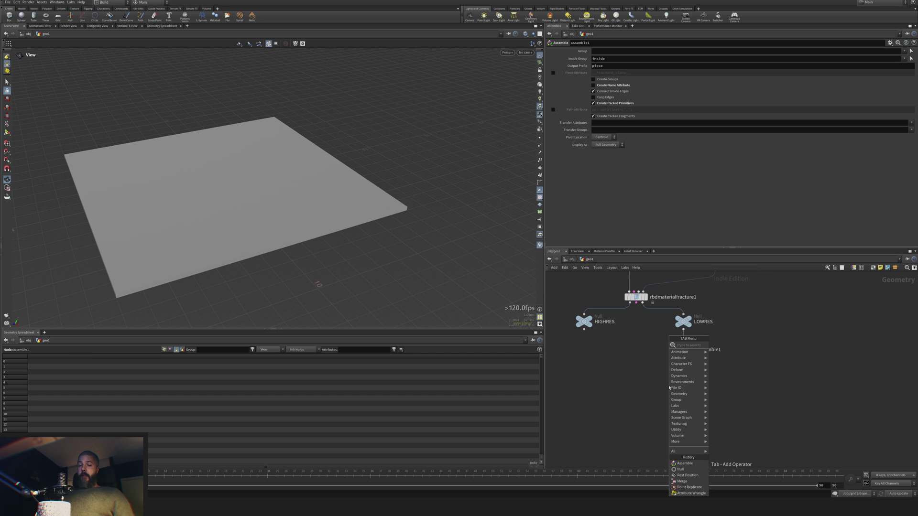
{"action": "type", "text": "dopnet"}
{"action": "key", "text": "Return"}
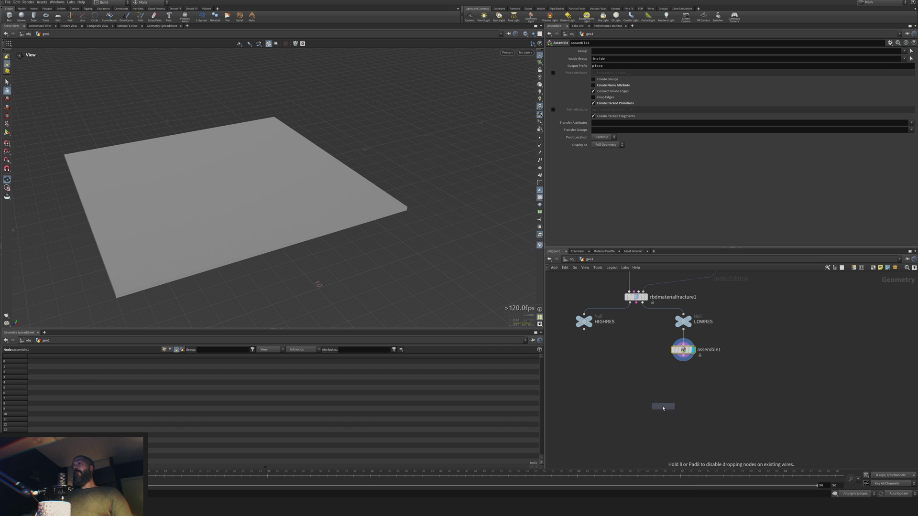
{"action": "left_click", "coordinate": [663, 409]}
- Add a null below copytopoints1 and connect it to that node's output
{"action": "middle_click_drag", "start_coordinate": [585, 354], "coordinate": [712, 377]}
{"action": "scroll", "coordinate": [713, 378], "scroll_direction": "down", "scroll_amount": 2}
{"action": "middle_click_drag", "start_coordinate": [651, 336], "coordinate": [635, 360]}
{"action": "scroll", "coordinate": [634, 361], "scroll_direction": "up", "scroll_amount": 2}
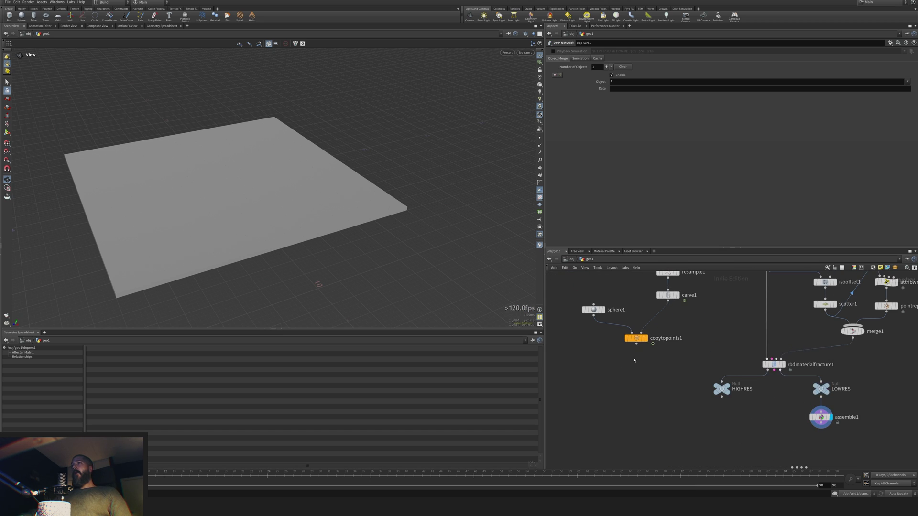
{"action": "key", "text": "Tab"}
{"action": "type", "text": "null"}
{"action": "key", "text": "Return"}
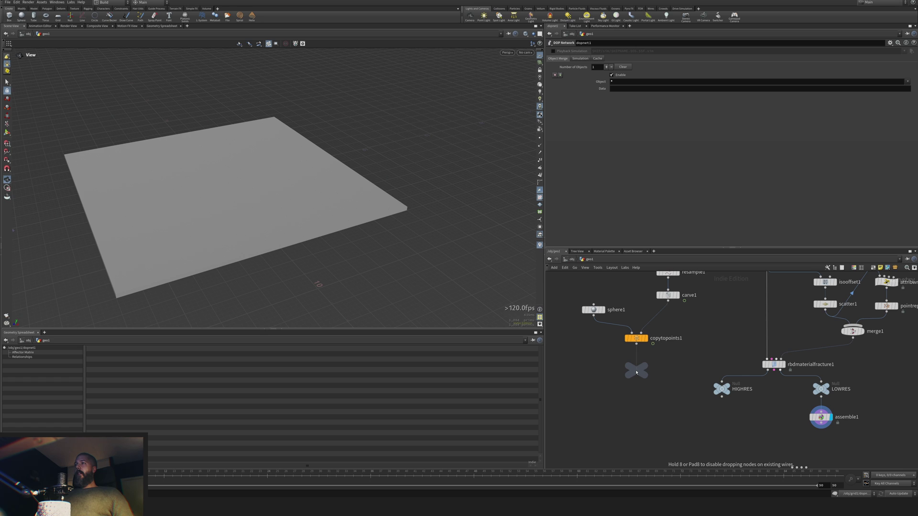
{"action": "left_click", "coordinate": [636, 372]}
{"action": "left_click_drag", "start_coordinate": [637, 344], "coordinate": [637, 369]}
- Rename the null under copytopoints1 as OUT_COL
{"action": "double_click", "coordinate": [653, 371]}
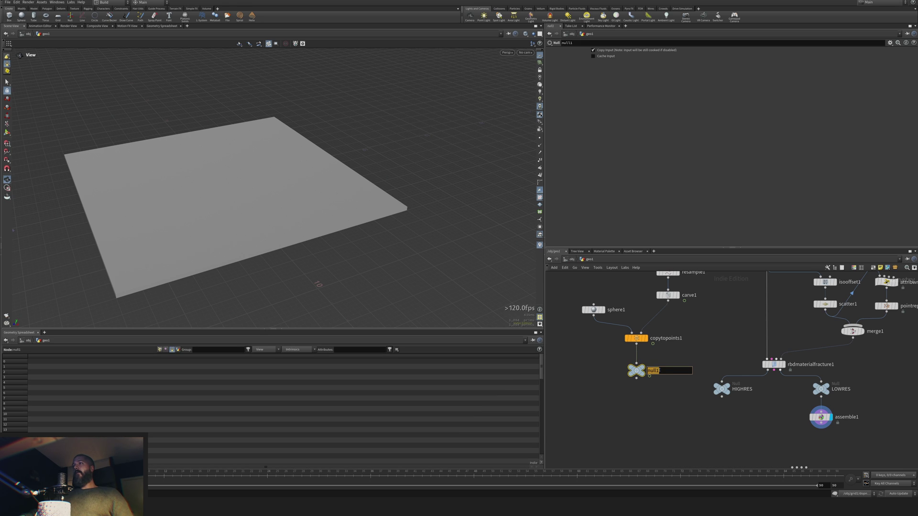
{"action": "key", "text": "Caps_Lock"}
{"action": "type", "text": "OUT_COL"}
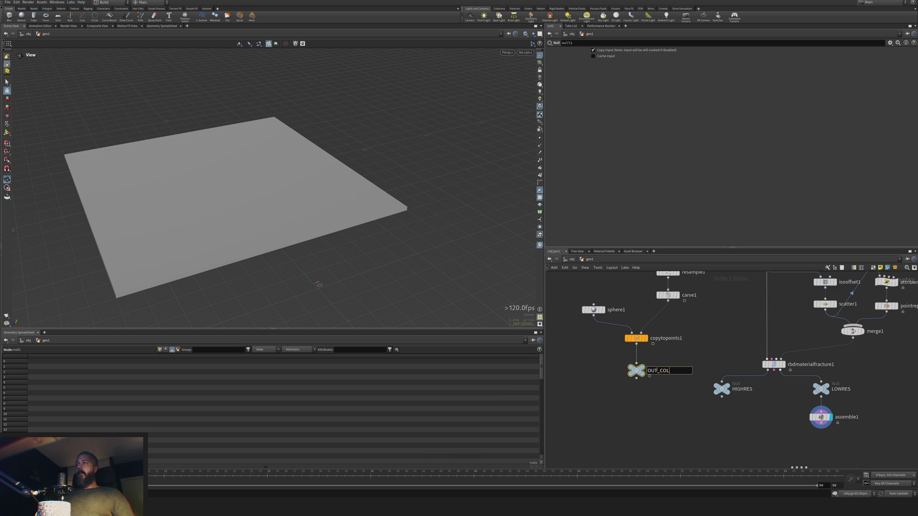
{"action": "key", "text": "Return"}
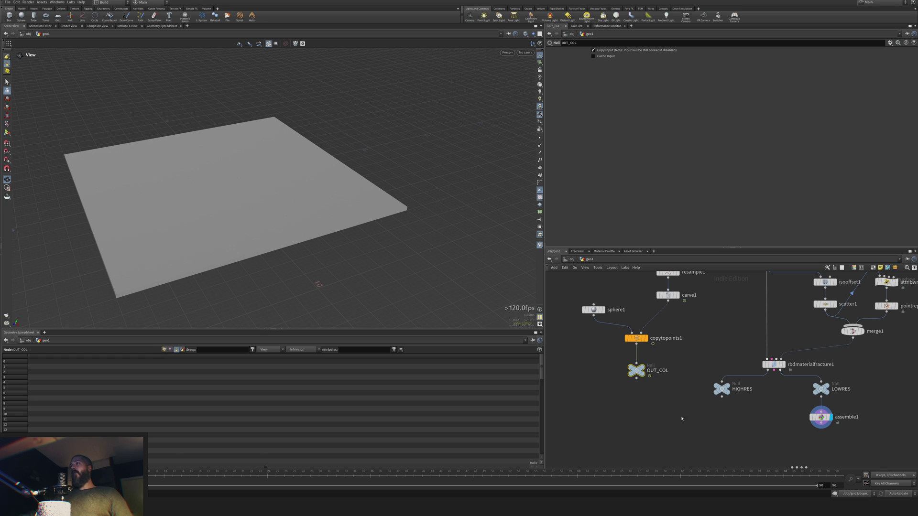
- Copy the OUT_COL null and set the display flag on dopnet1
{"action": "left_click_drag", "start_coordinate": [603, 361], "coordinate": [674, 401]}
{"action": "key", "text": "ctrl+c"}
{"action": "middle_click_drag", "start_coordinate": [744, 439], "coordinate": [618, 357]}
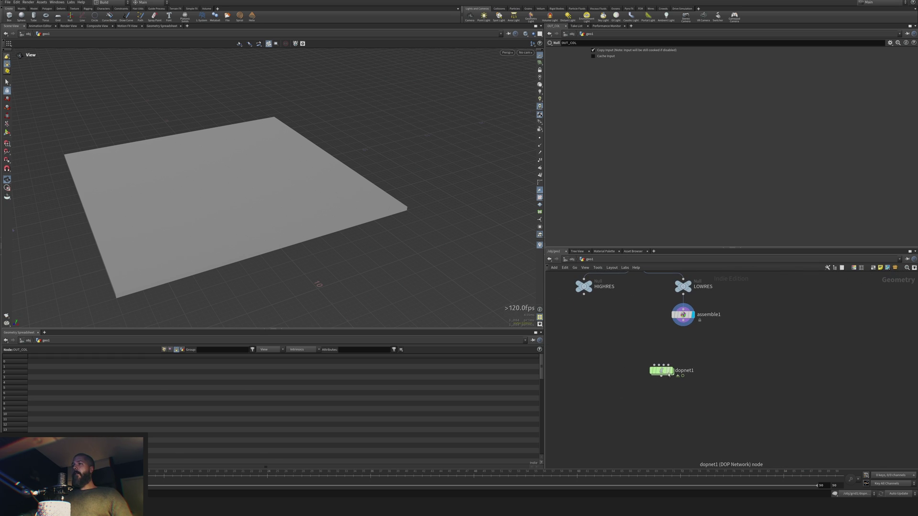
{"action": "left_click", "coordinate": [669, 371]}
{"action": "middle_click_drag", "start_coordinate": [742, 354], "coordinate": [737, 377]}
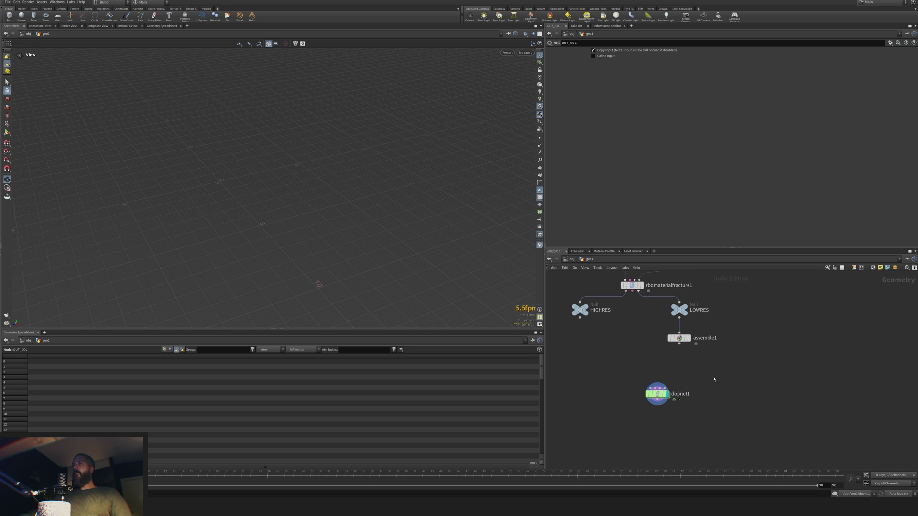
{"action": "key", "text": "Tab"}
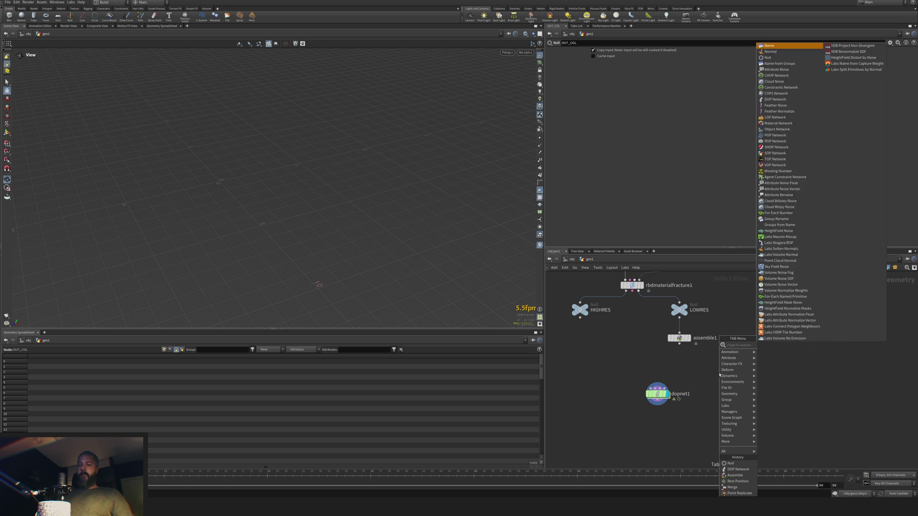
{"action": "type", "text": "null"}
{"action": "key", "text": "Return"}
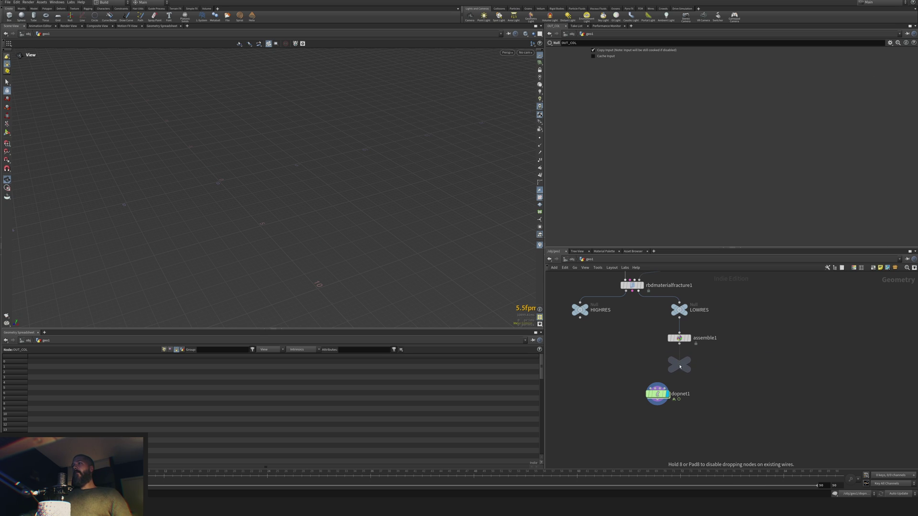
{"action": "left_click", "coordinate": [772, 354]}
{"action": "left_click_drag", "start_coordinate": [764, 327], "coordinate": [784, 352]}
{"action": "key", "text": "Delete"}
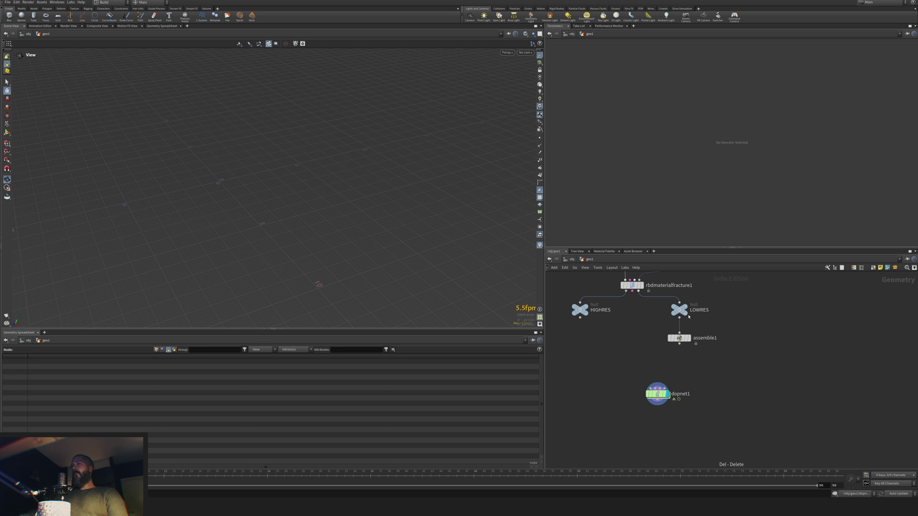
- Move the LOWRES null downstream of assemble1, with assemble1 fed directly by the fracture, and rename the null OUT_LOWRES
{"action": "mouse_move", "coordinate": [679, 313]}
{"action": "left_mouse_down"}
{"action": "mouse_move", "coordinate": [753, 313]}
{"action": "mouse_move", "coordinate": [700, 372]}
{"action": "mouse_move", "coordinate": [679, 367]}
{"action": "mouse_move", "coordinate": [680, 310]}
{"action": "left_mouse_up"}
{"action": "left_click_drag", "start_coordinate": [679, 365], "coordinate": [679, 348]}
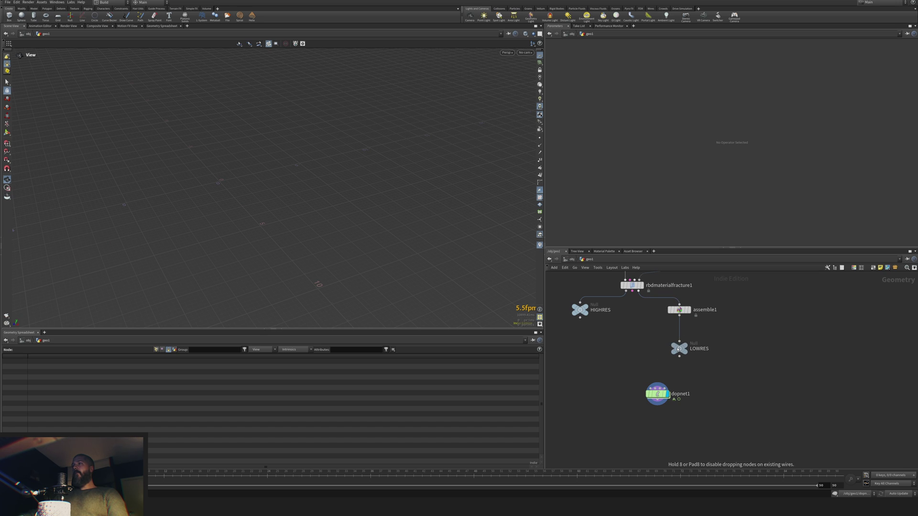
{"action": "double_click", "coordinate": [694, 349]}
{"action": "mouse_move", "coordinate": [689, 355]}
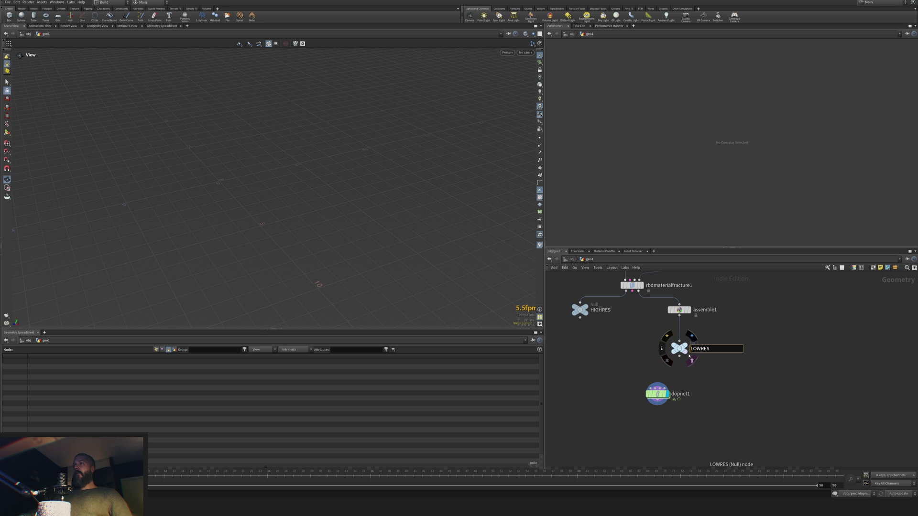
{"action": "key", "text": "Caps_Lock"}
{"action": "type", "text": "O"}
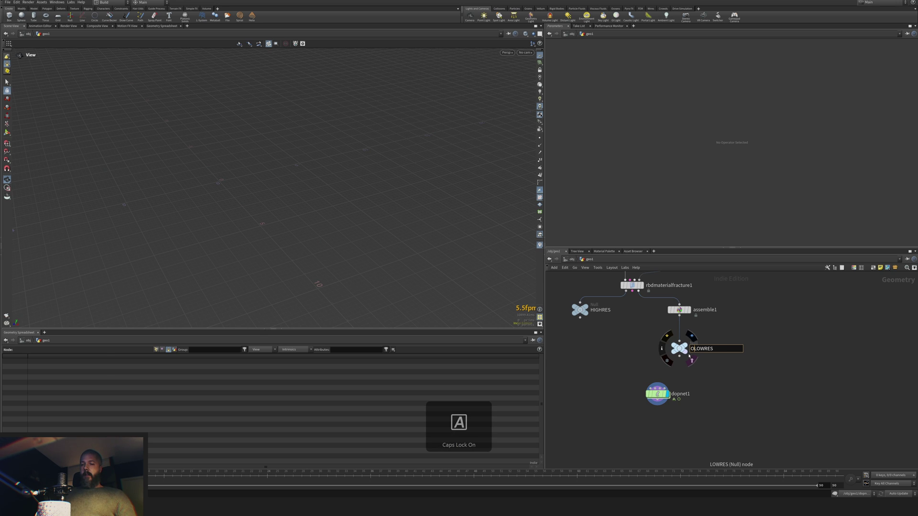
{"action": "type", "text": "UT_"}
{"action": "key", "text": "Return"}
{"action": "key", "text": "Caps_Lock"}
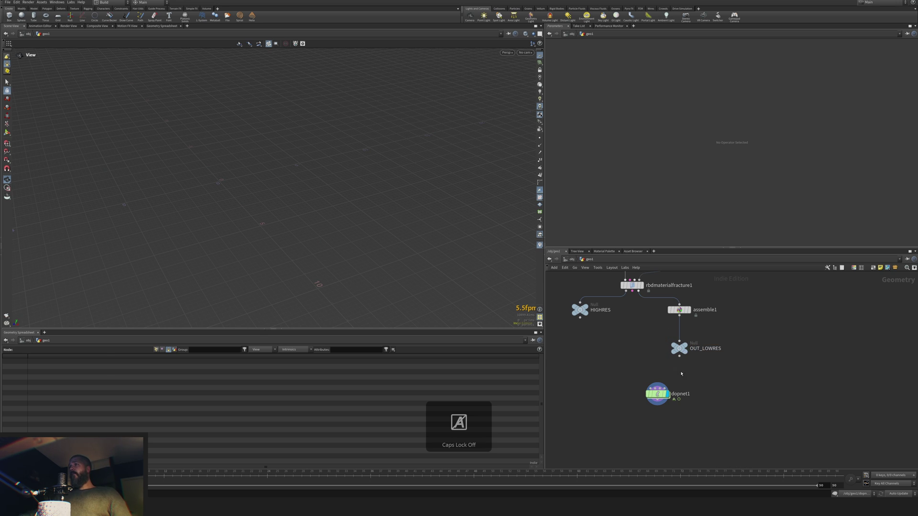
- Inside dopnet1, add an RBD Packed Object and set its SOP Path to /obj/geo1/OUT_LOWRES
{"action": "double_click", "coordinate": [657, 393]}
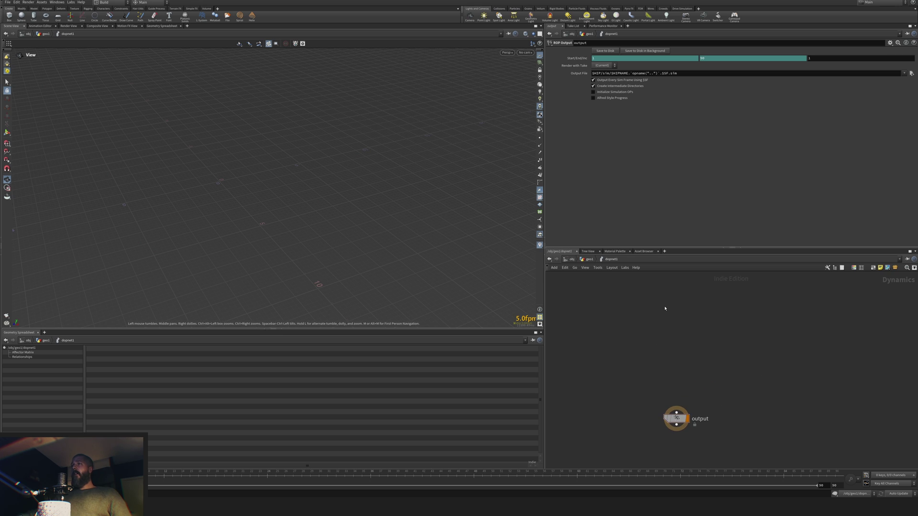
{"action": "key", "text": "Tab"}
{"action": "type", "text": "pack"}
{"action": "key", "text": "Return"}
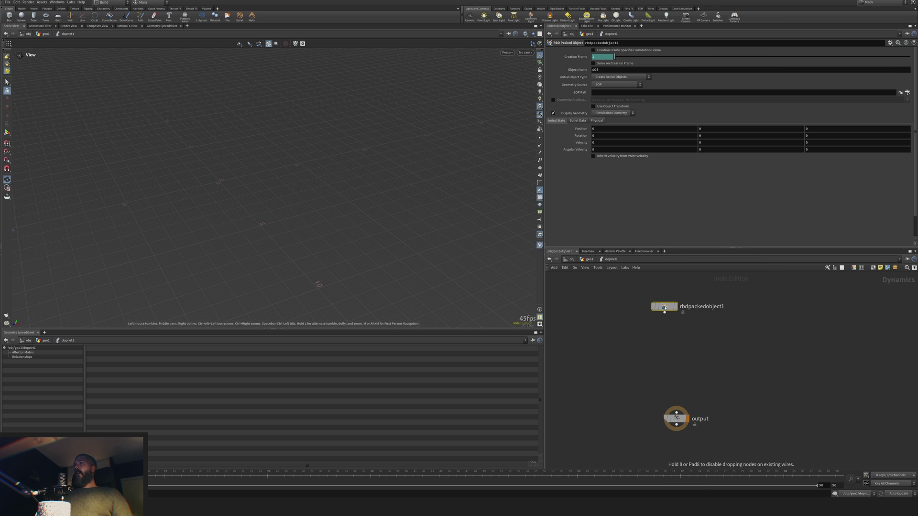
{"action": "left_click", "coordinate": [680, 306]}
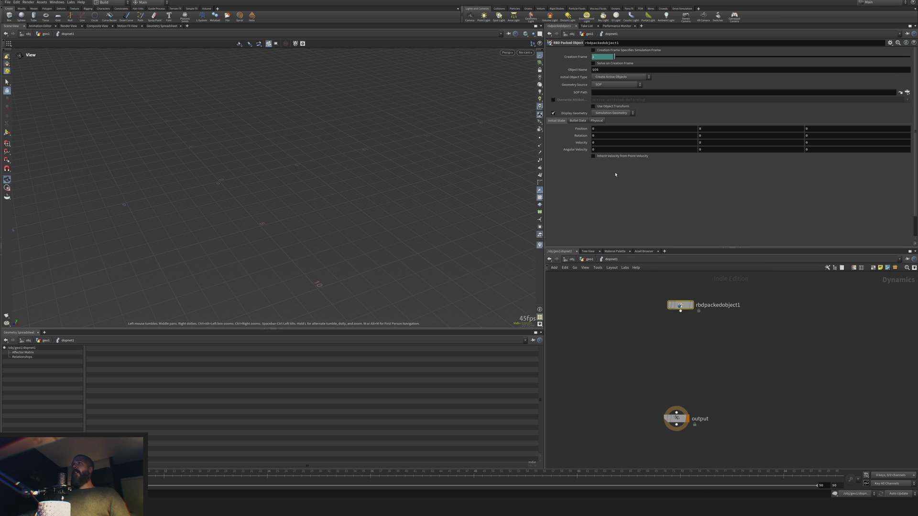
{"action": "left_click", "coordinate": [900, 93]}
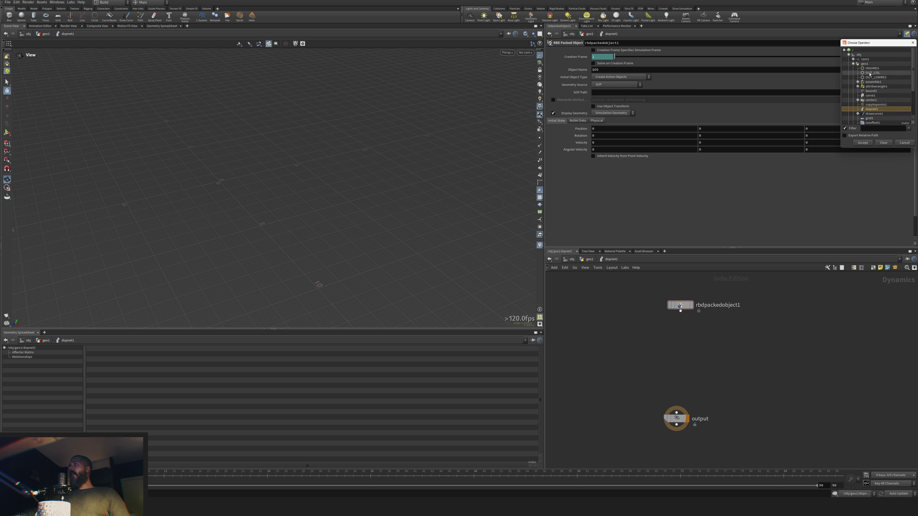
{"action": "double_click", "coordinate": [872, 77]}
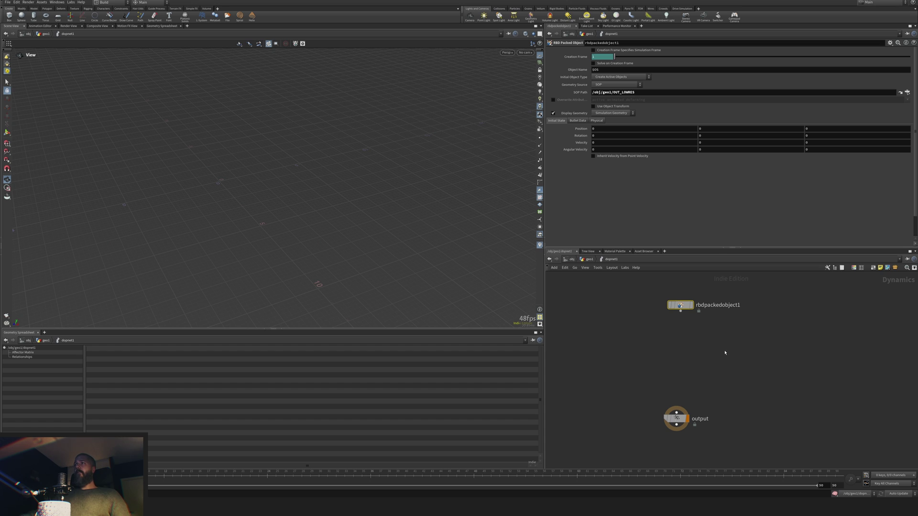
- Chain a Rigid Body Solver, a Gravity Force and a Merge node below rbdpackedobject1
{"action": "key", "text": "Tab"}
{"action": "type", "text": "rigid"}
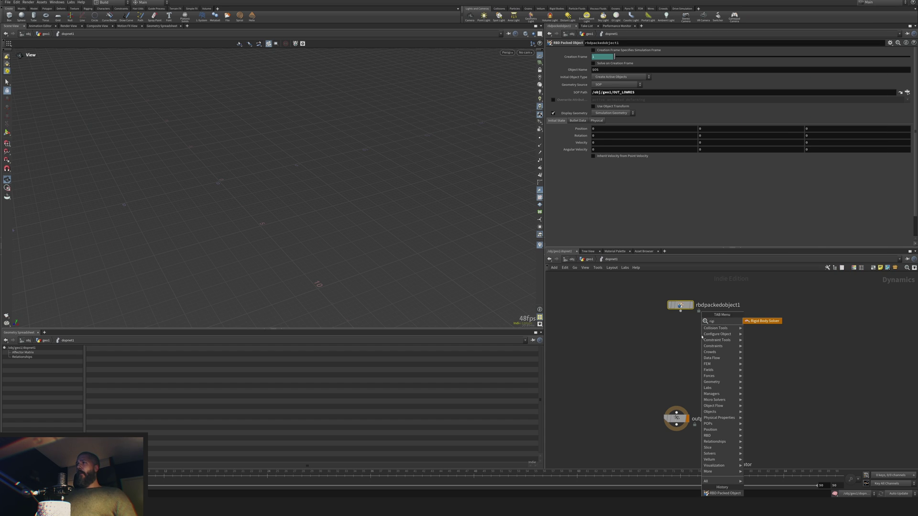
{"action": "key", "text": "Return"}
{"action": "key", "text": "Tab"}
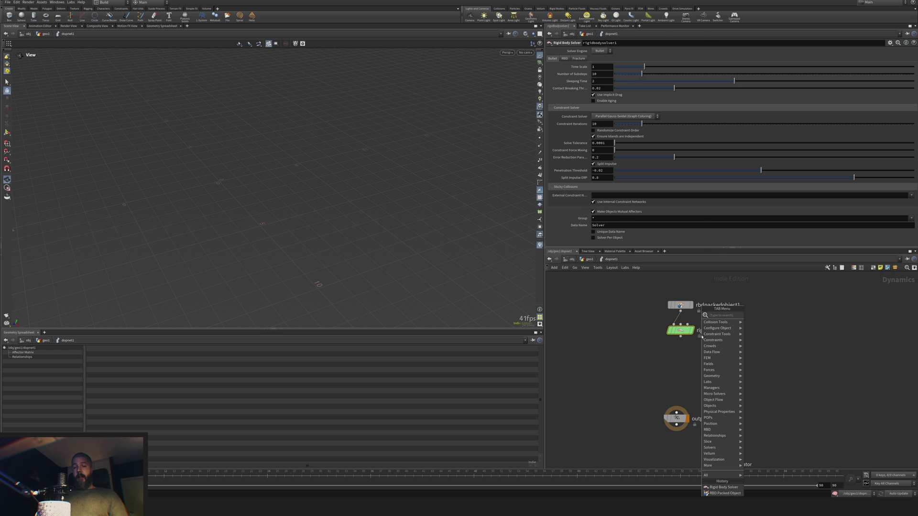
{"action": "type", "text": "grav"}
{"action": "key", "text": "Return"}
{"action": "key", "text": "Tab"}
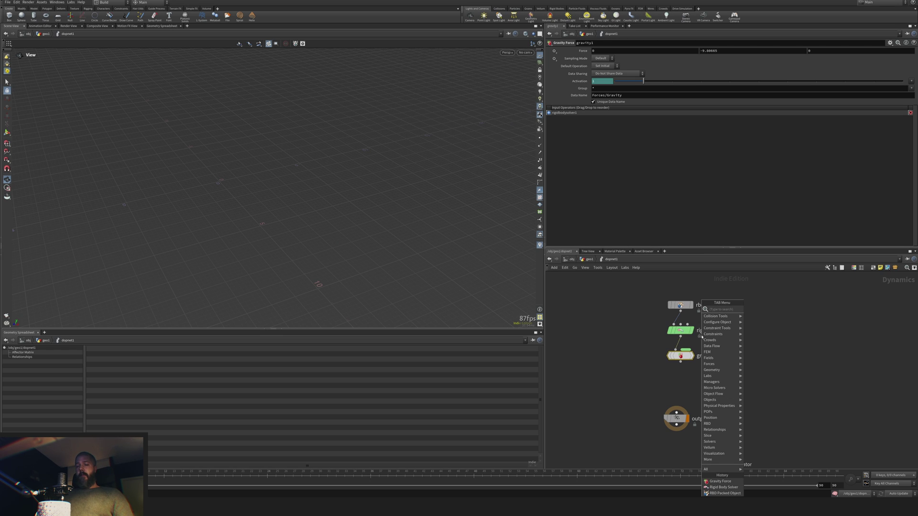
{"action": "type", "text": "merge"}
{"action": "key", "text": "Return"}
- Add a Ground Plane wired into merge1, and connect merge1 to the output node
{"action": "key", "text": "Tab"}
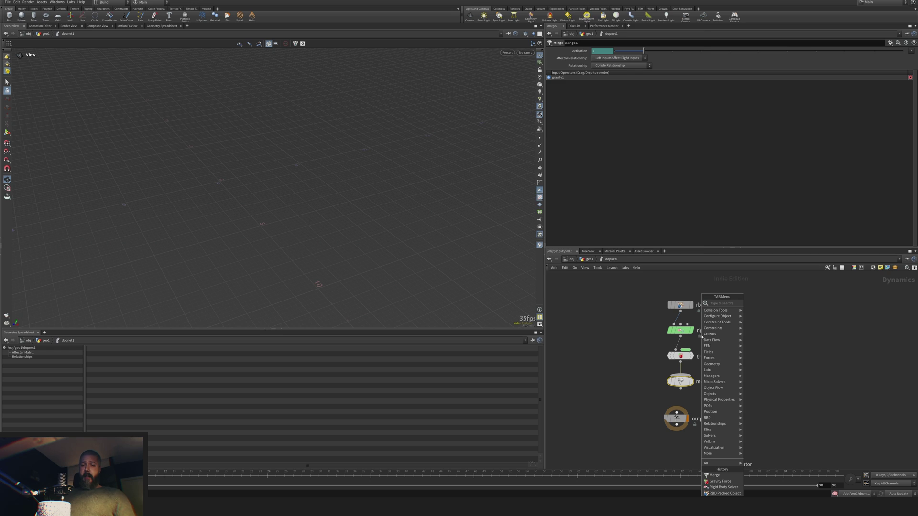
{"action": "type", "text": "ground"}
{"action": "key", "text": "Return"}
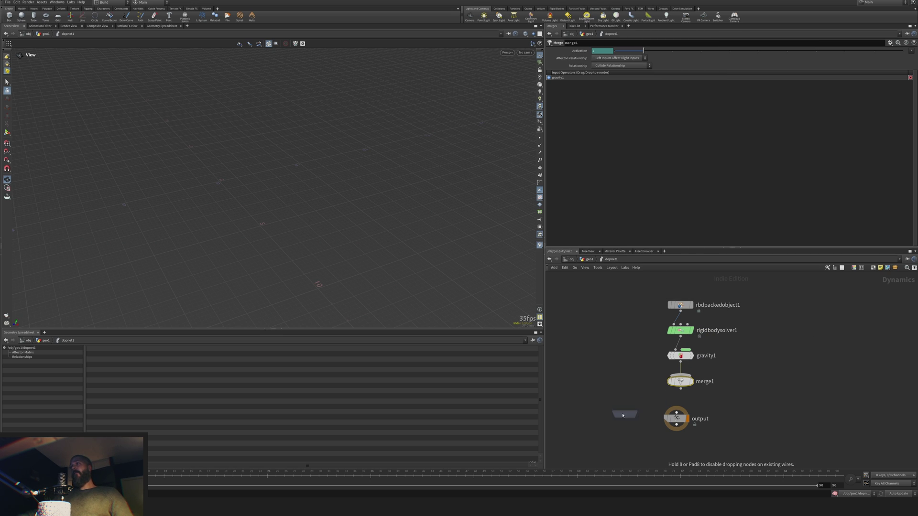
{"action": "left_click", "coordinate": [604, 363]}
{"action": "left_click", "coordinate": [604, 368]}
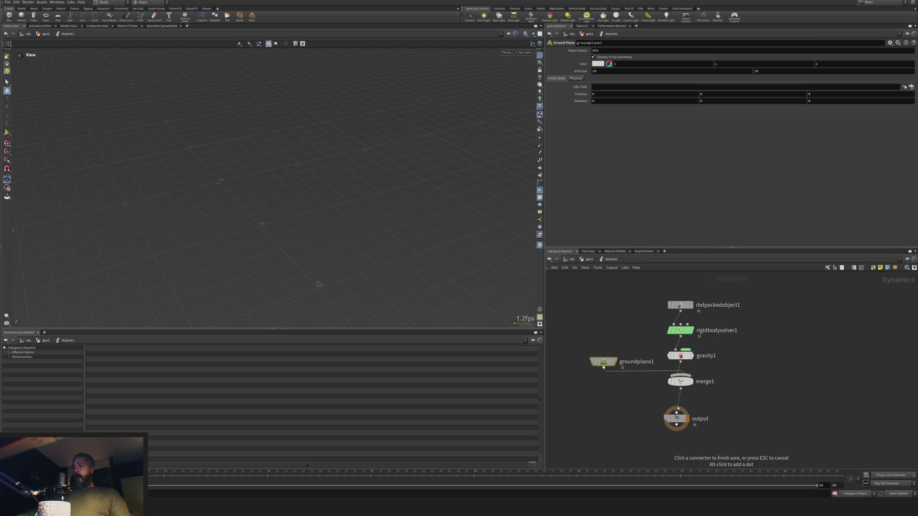
{"action": "left_click", "coordinate": [680, 380]}
{"action": "left_click_drag", "start_coordinate": [680, 383], "coordinate": [674, 391]}
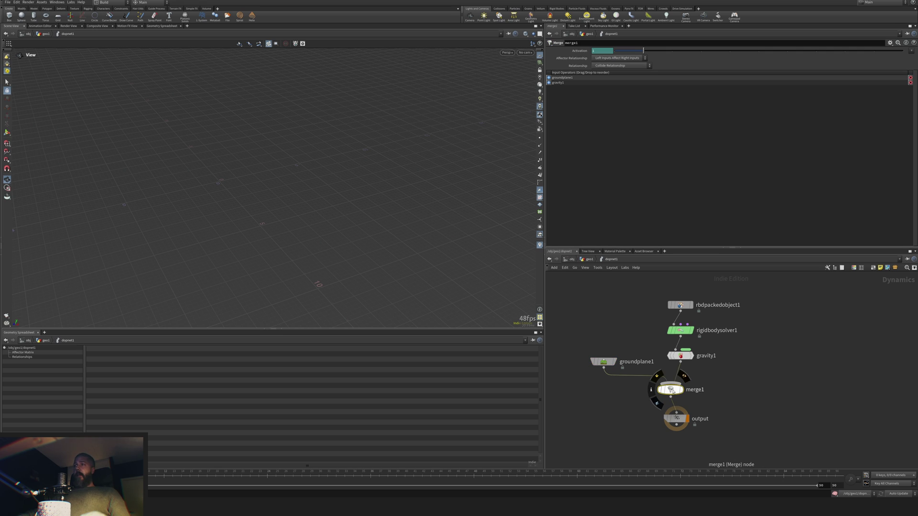
- Line up merge1 above the output node and review its Affector Relationship options
{"action": "scroll", "coordinate": [675, 391], "scroll_direction": "up", "scroll_amount": 5}
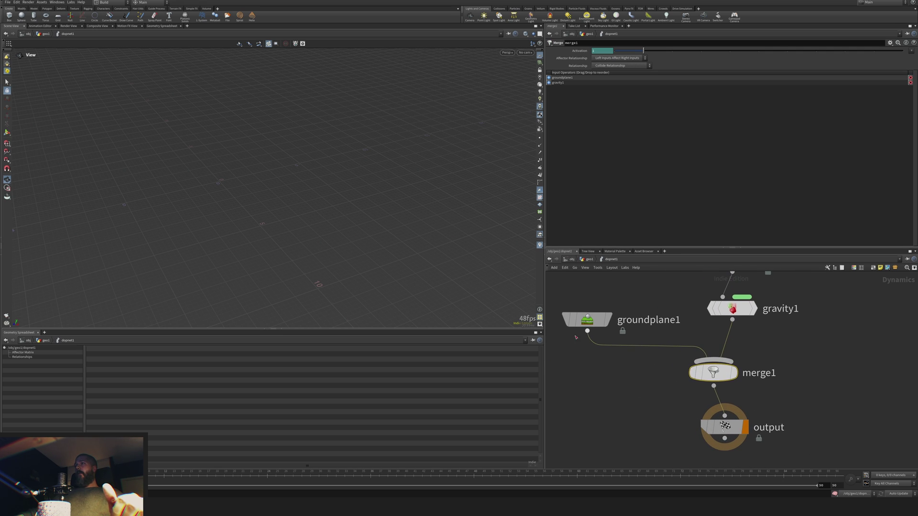
{"action": "mouse_move", "coordinate": [585, 324]}
{"action": "left_mouse_down"}
{"action": "mouse_move", "coordinate": [579, 337]}
{"action": "mouse_move", "coordinate": [585, 325]}
{"action": "left_mouse_up"}
{"action": "left_click_drag", "start_coordinate": [720, 379], "coordinate": [732, 377]}
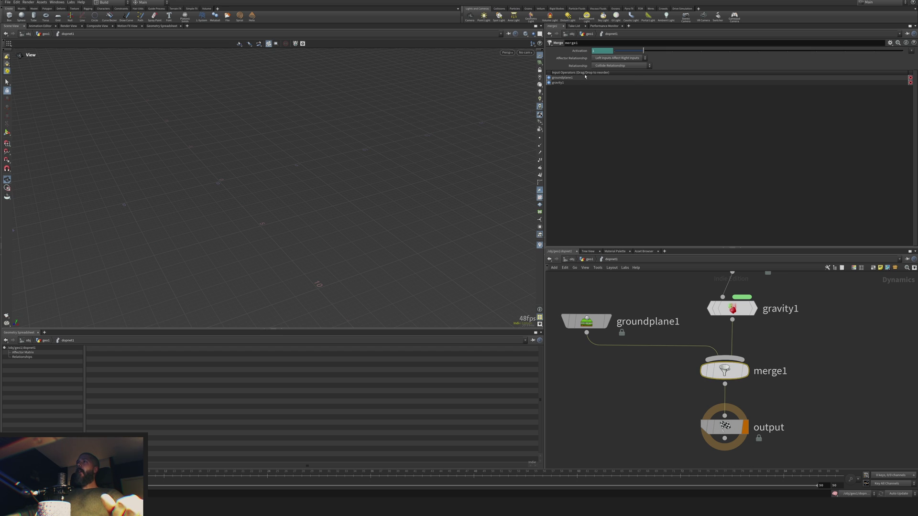
{"action": "left_click", "coordinate": [611, 58]}
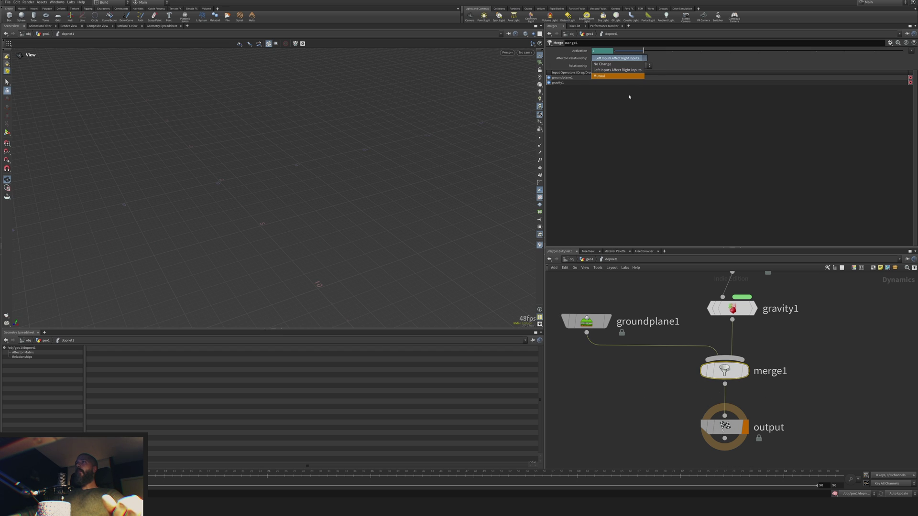
{"action": "left_click", "coordinate": [683, 345]}
- Turn off Display Proxy Geometry on groundplane1 and inspect the slab in the viewport
{"action": "scroll", "coordinate": [717, 363], "scroll_direction": "down", "scroll_amount": 5}
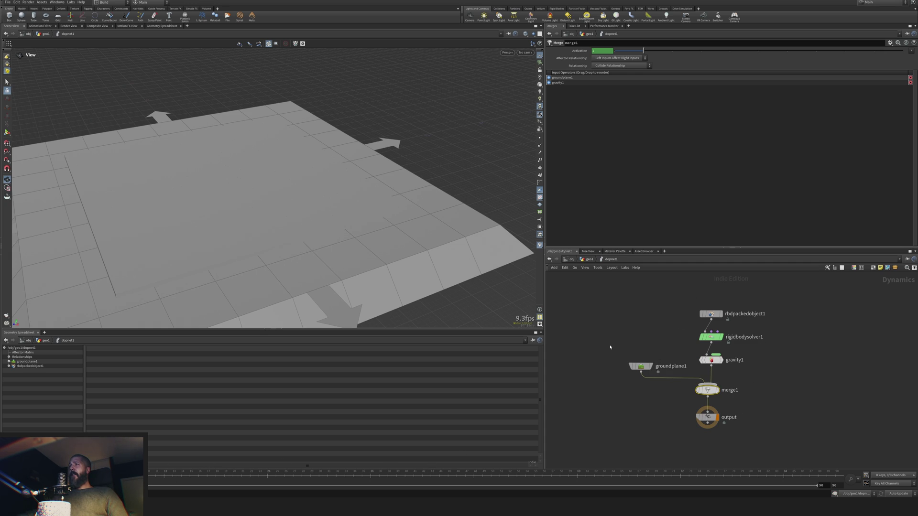
{"action": "left_click", "coordinate": [641, 366]}
{"action": "left_click", "coordinate": [593, 58]}
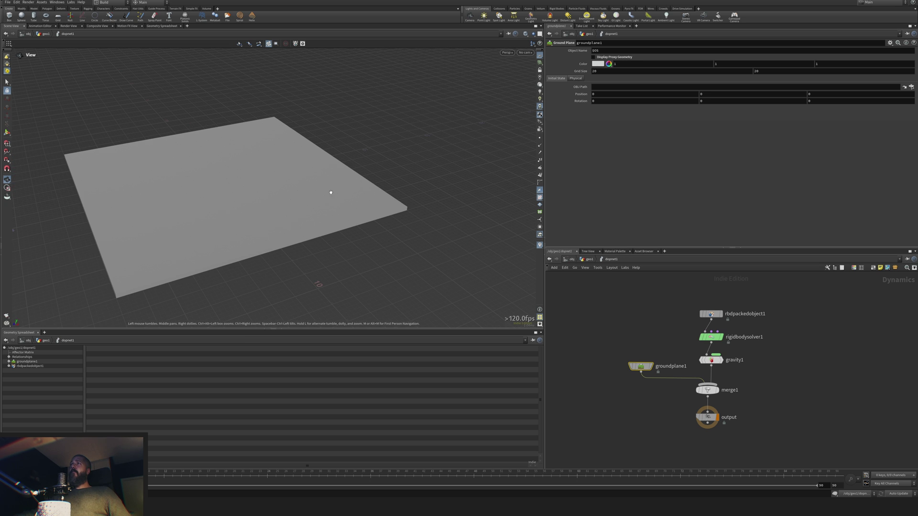
{"action": "left_click_drag", "start_coordinate": [330, 193], "coordinate": [339, 222]}
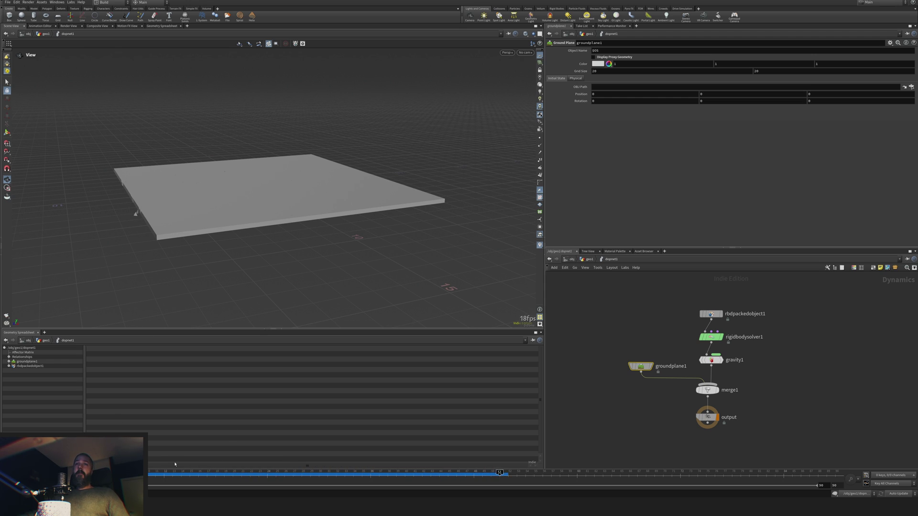
- Add a Static Object wired into merge1 and order it ahead of gravity1 in the merge inputs
{"action": "left_click_drag", "start_coordinate": [711, 314], "coordinate": [721, 287]}
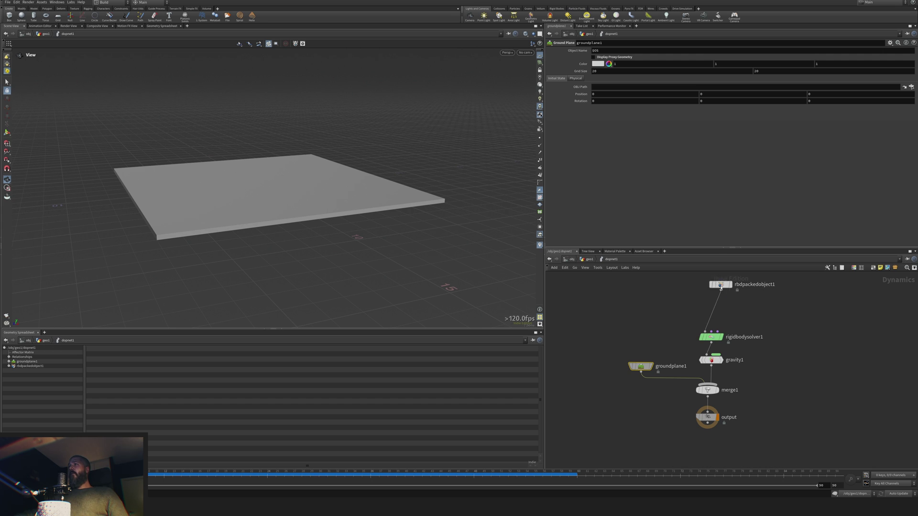
{"action": "key", "text": "Tab"}
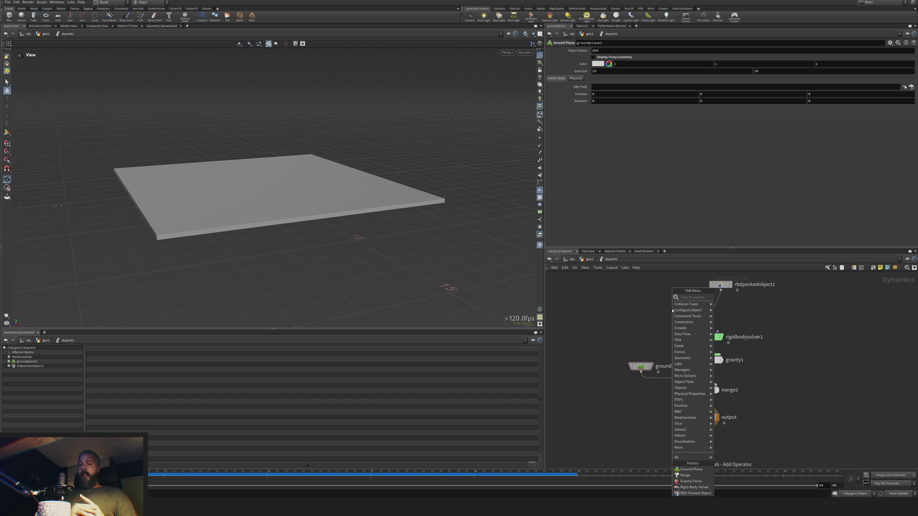
{"action": "type", "text": "stat"}
{"action": "key", "text": "Return"}
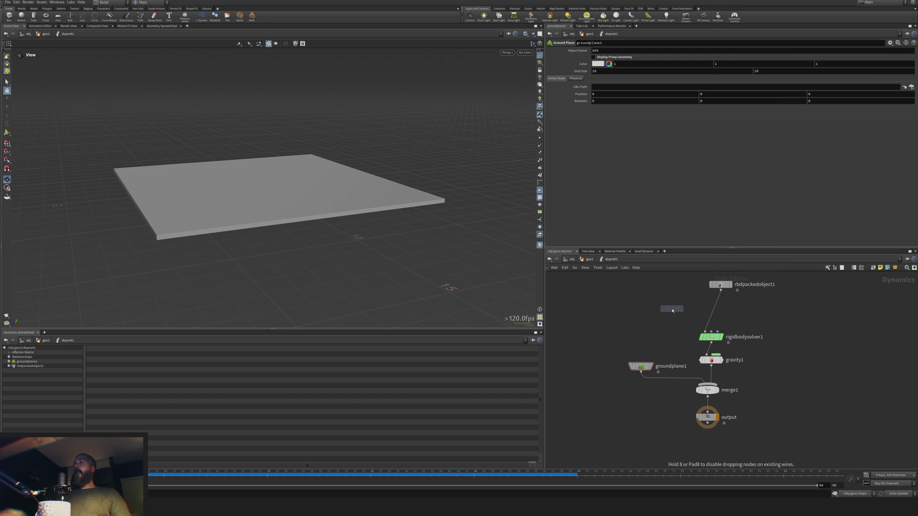
{"action": "left_click", "coordinate": [645, 333]}
{"action": "left_click_drag", "start_coordinate": [645, 334], "coordinate": [709, 391]}
{"action": "left_click", "coordinate": [710, 391]}
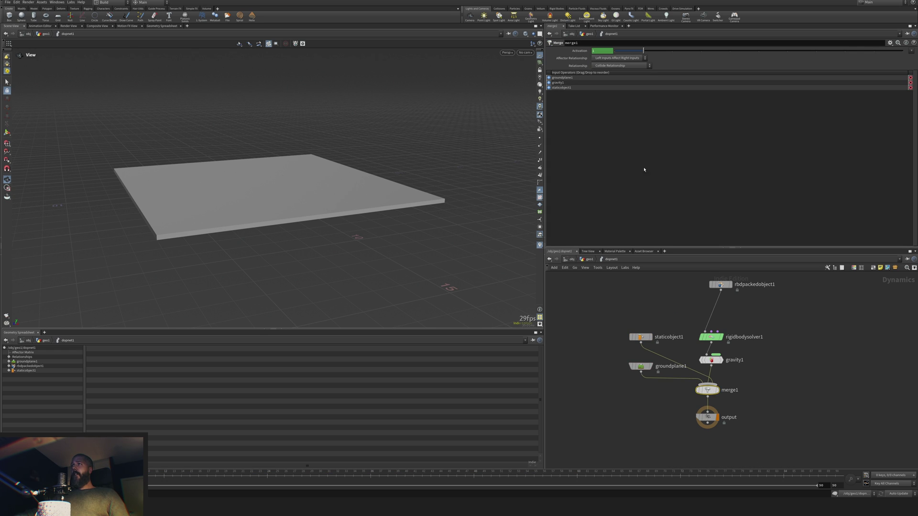
{"action": "left_click_drag", "start_coordinate": [549, 88], "coordinate": [550, 81]}
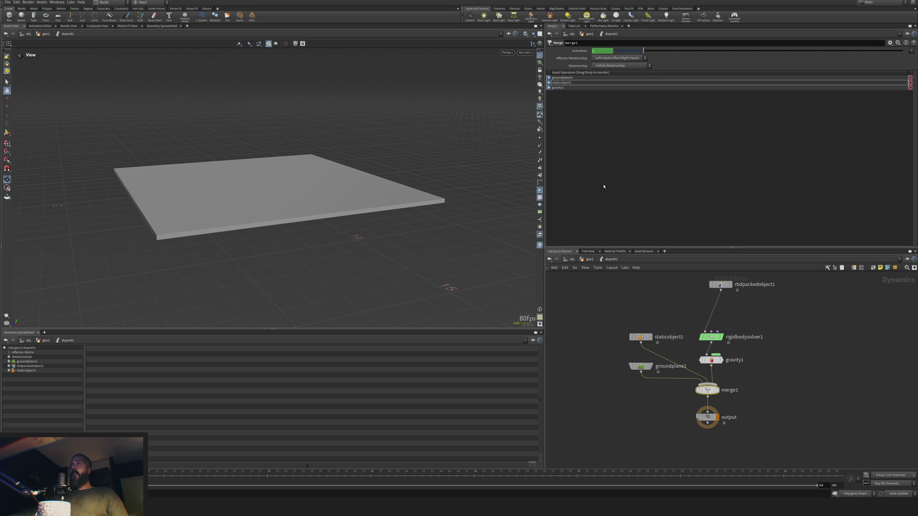
- Move groundplane1 clear of staticobject1 and set the static object's SOP Path to /obj/geo1/OUT_COL
{"action": "left_click_drag", "start_coordinate": [641, 366], "coordinate": [599, 375]}
{"action": "left_click", "coordinate": [641, 338]}
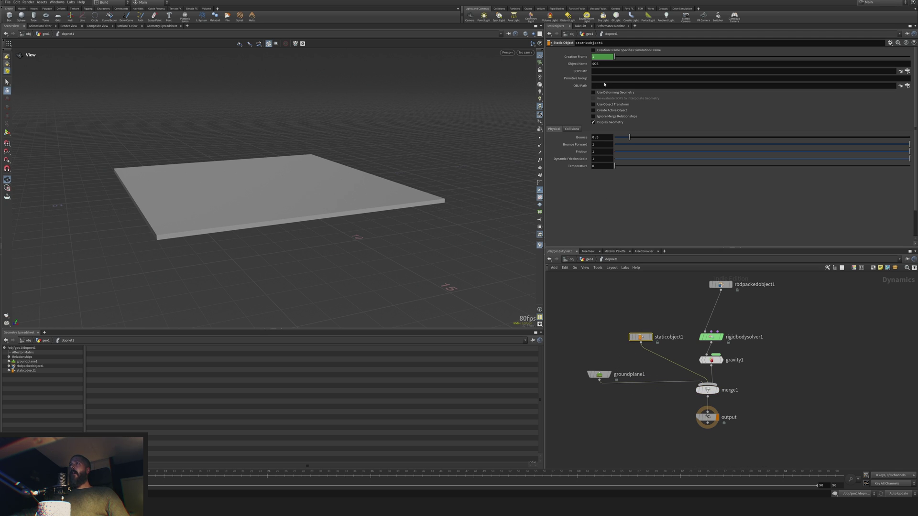
{"action": "left_click", "coordinate": [602, 72]}
{"action": "type", "text": "/obj/geo1/OUT_COL"}
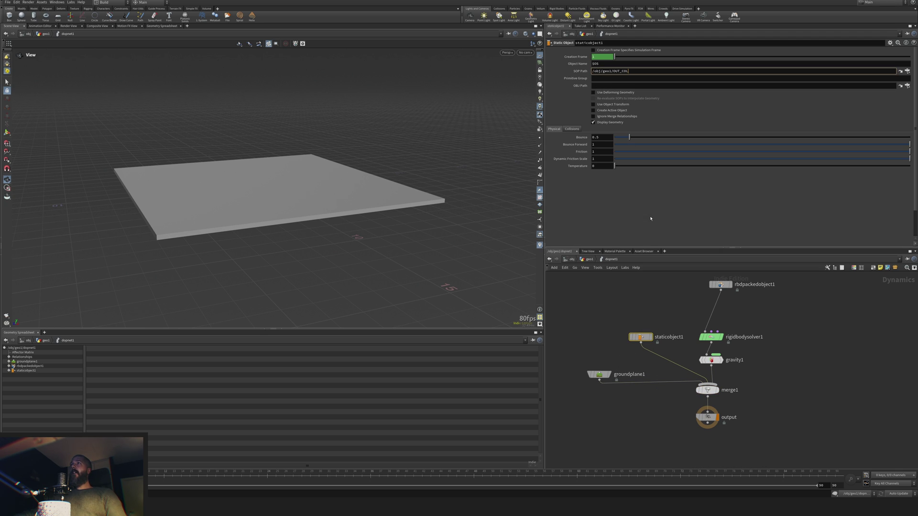
{"action": "key", "text": "Return"}
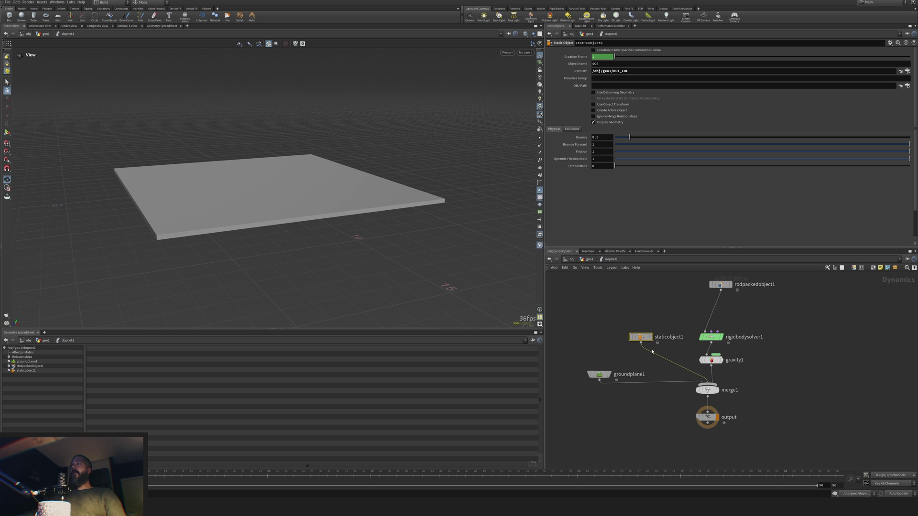
- Enable Use Deforming Geometry on staticobject1, check the sphere's collision during playback, and return to the first frame
{"action": "left_click_drag", "start_coordinate": [357, 273], "coordinate": [259, 226]}
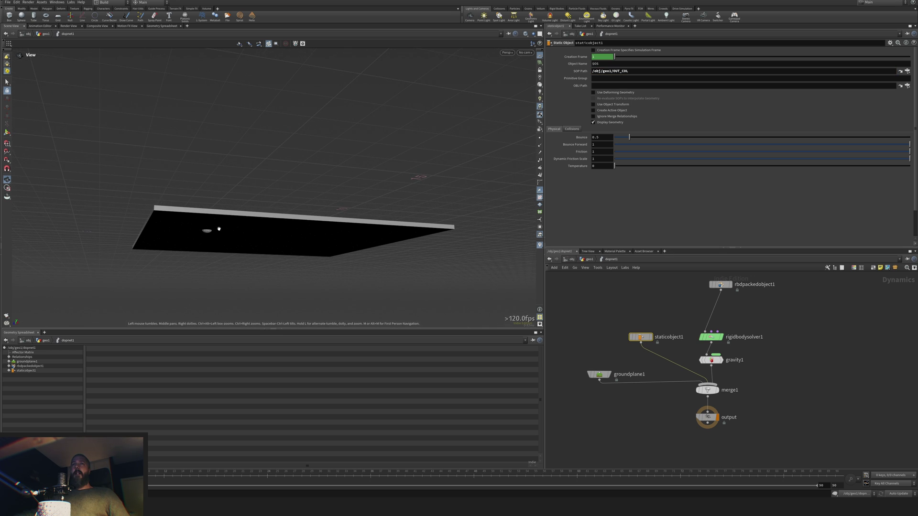
{"action": "key", "text": "Up"}
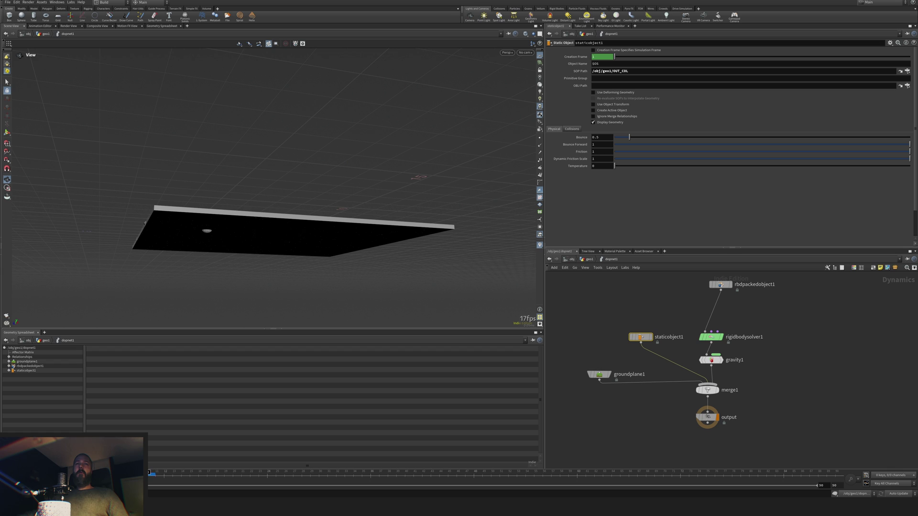
{"action": "left_click_drag", "start_coordinate": [293, 210], "coordinate": [306, 191]}
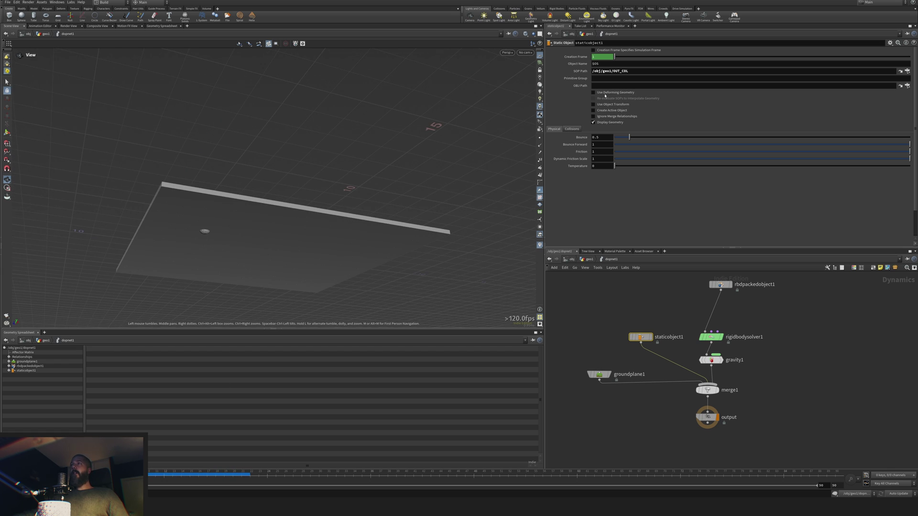
{"action": "left_click", "coordinate": [623, 93]}
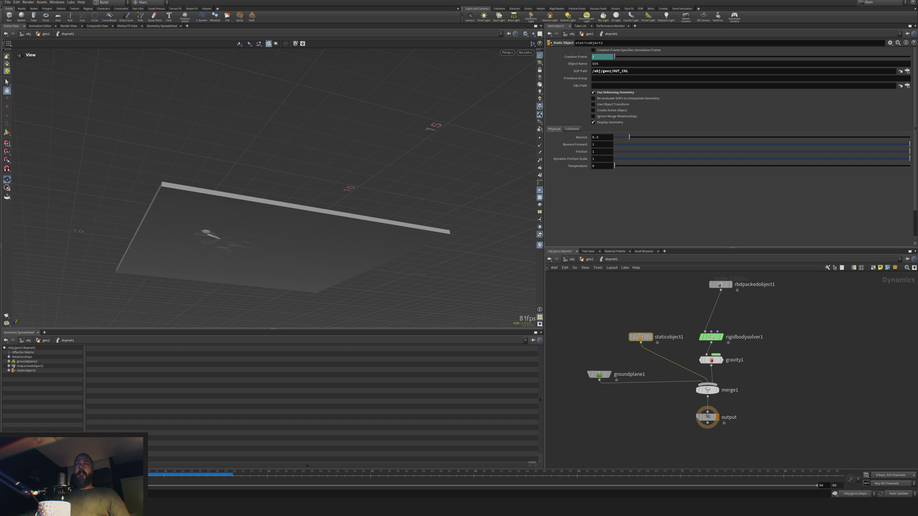
{"action": "left_click_drag", "start_coordinate": [334, 215], "coordinate": [265, 319]}
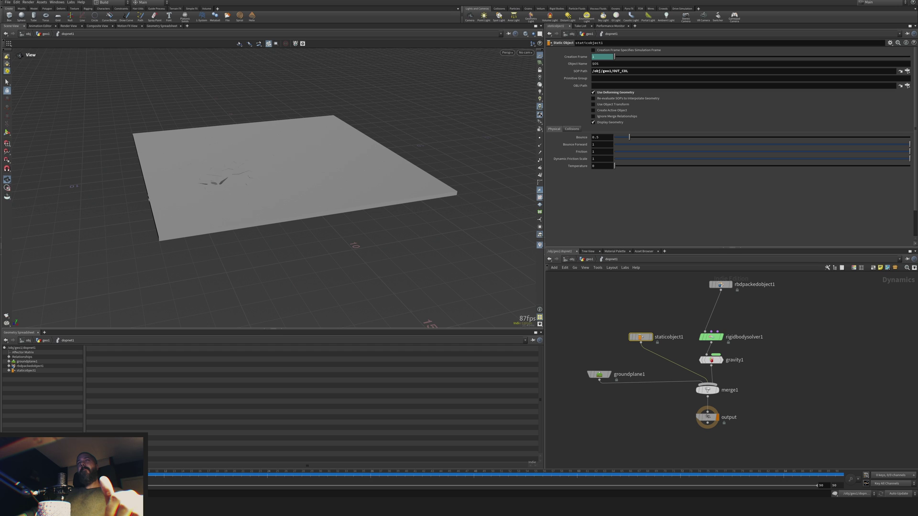
{"action": "left_click_drag", "start_coordinate": [195, 474], "coordinate": [69, 471]}
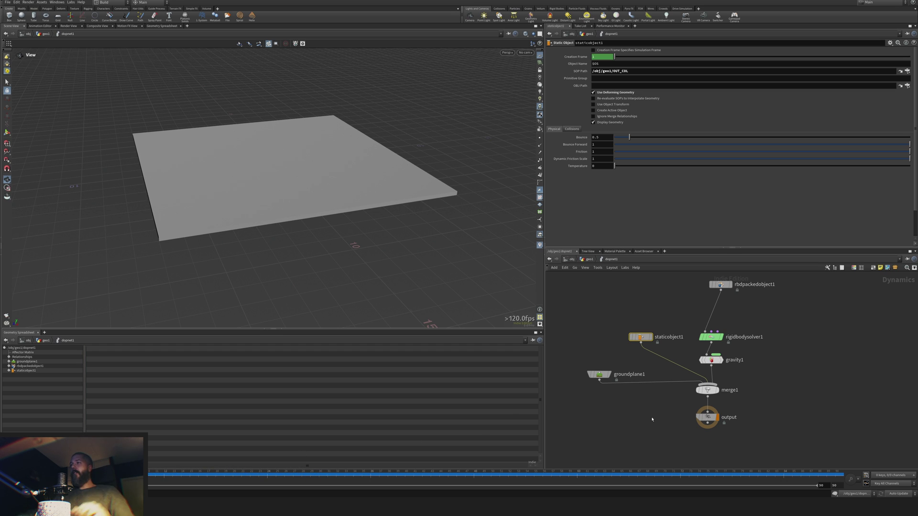
- Return to the geo1 network and set sphere1's Uniform Scale to 0.6
{"action": "left_click", "coordinate": [653, 430]}
{"action": "key", "text": "u"}
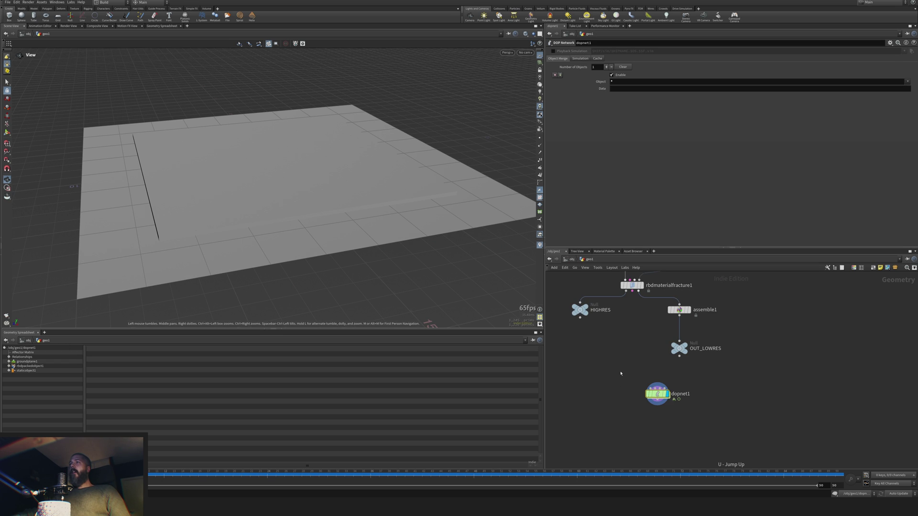
{"action": "key", "text": "h"}
{"action": "left_click", "coordinate": [593, 382]}
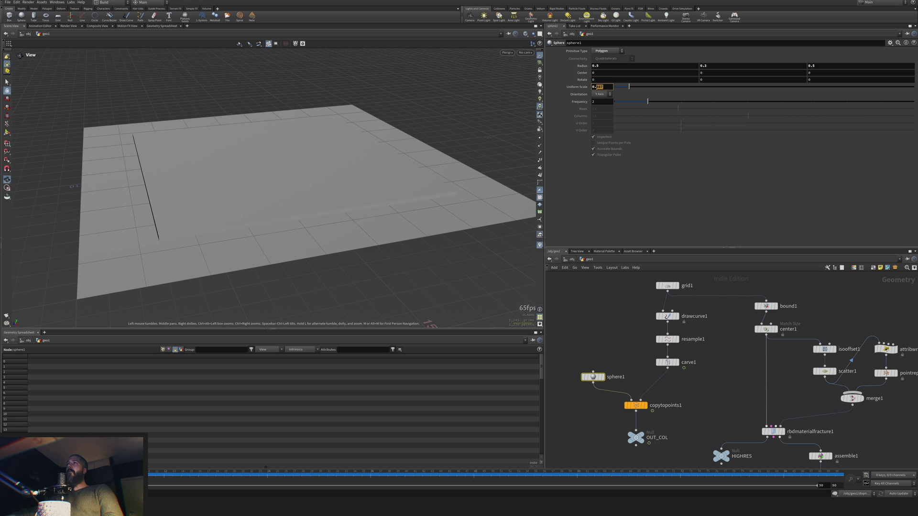
{"action": "key", "text": "Return"}
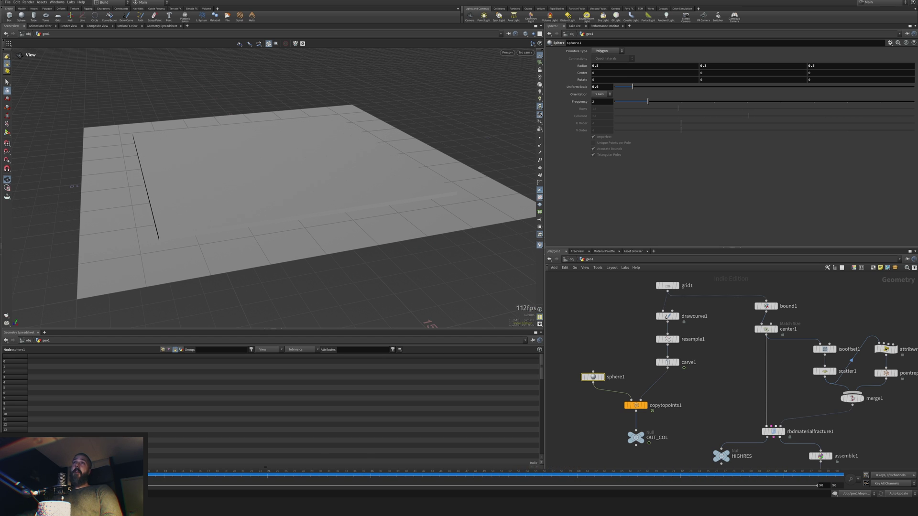
- Set scatter1's Force Total Count to 400, then rewind the timeline after playing the simulation
{"action": "middle_click_drag", "start_coordinate": [723, 393], "coordinate": [608, 376]}
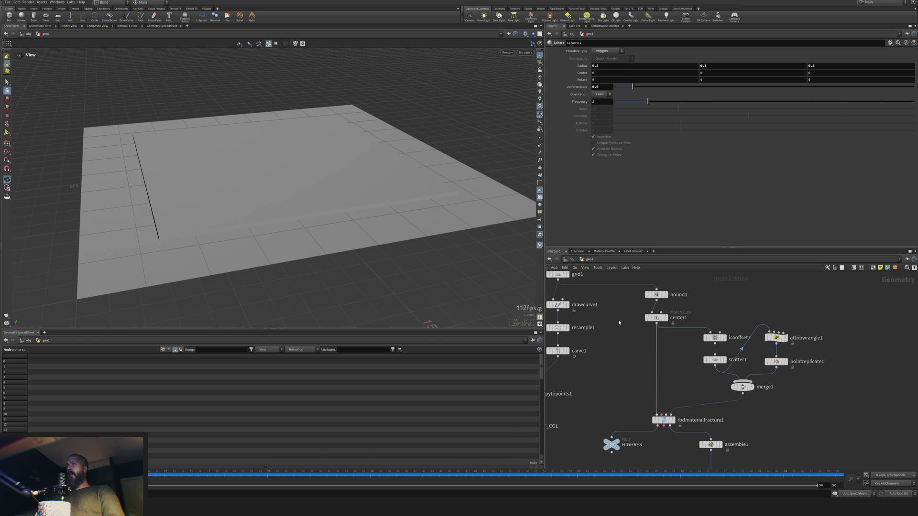
{"action": "left_click", "coordinate": [715, 360]}
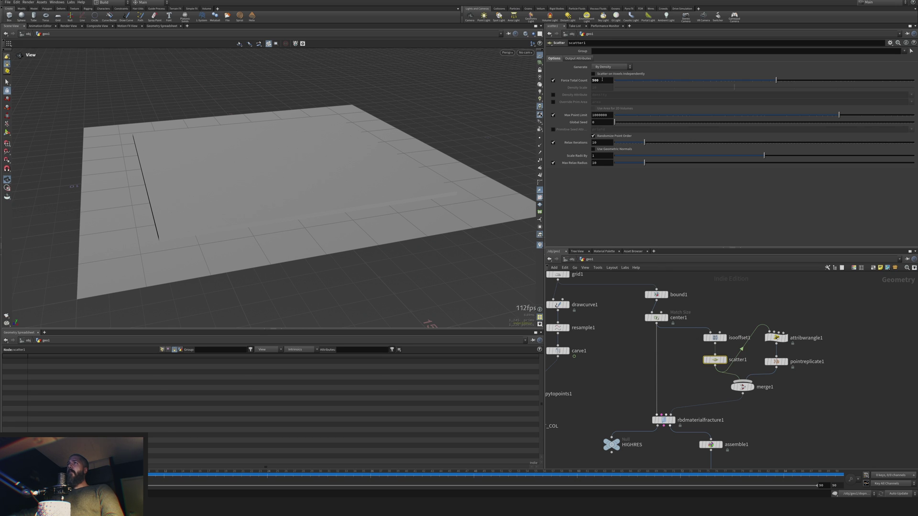
{"action": "type", "text": "400"}
{"action": "key", "text": "Return"}
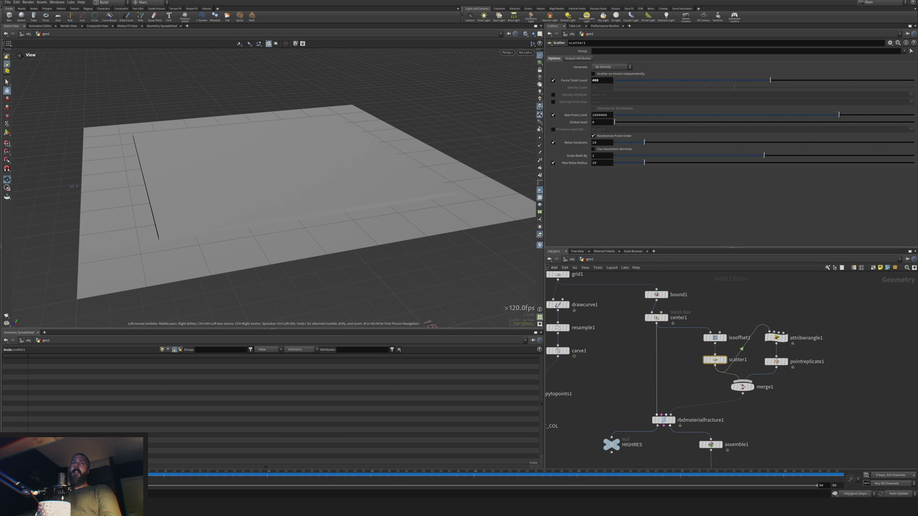
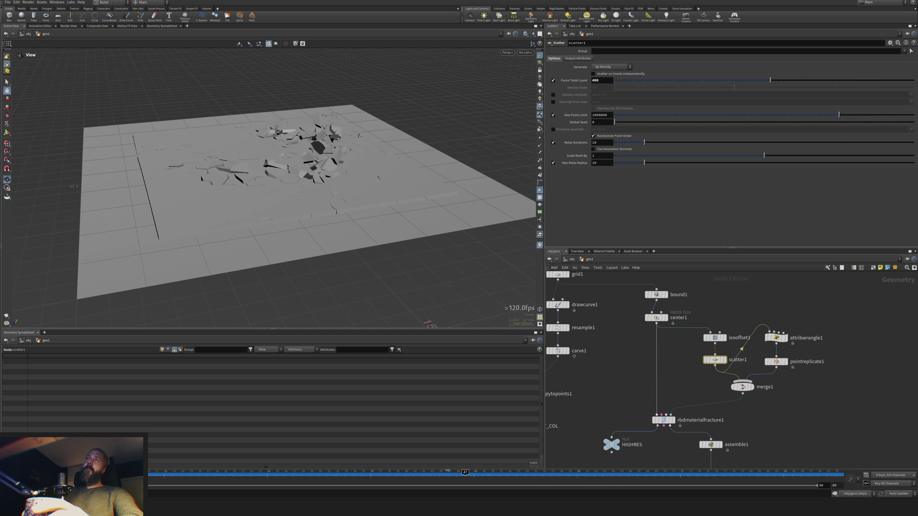
{"action": "left_click_drag", "start_coordinate": [453, 472], "coordinate": [72, 472]}
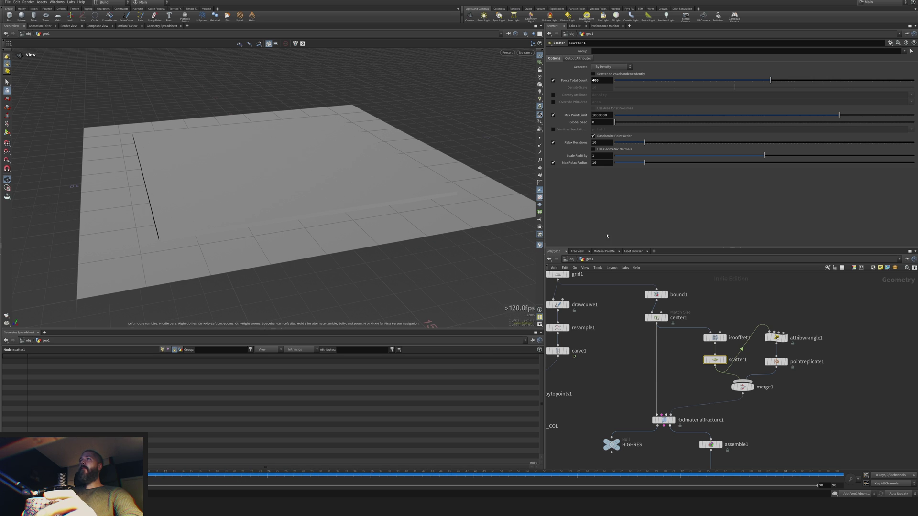
- Set sphere1's Y radius to 0.35 and its Uniform Scale to 0.55
{"action": "scroll", "coordinate": [600, 372], "scroll_direction": "down", "scroll_amount": 1}
{"action": "middle_click_drag", "start_coordinate": [599, 372], "coordinate": [725, 295]}
{"action": "middle_click_drag", "start_coordinate": [614, 308], "coordinate": [587, 369]}
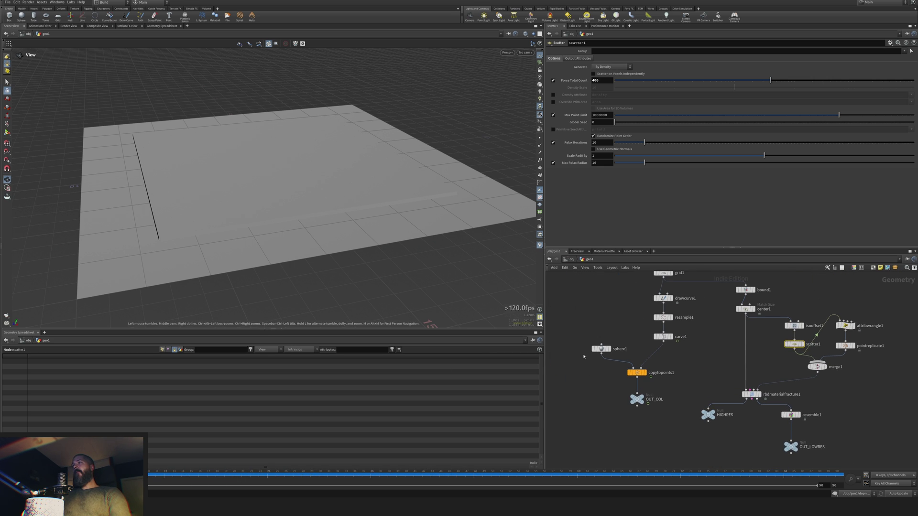
{"action": "left_click", "coordinate": [601, 349]}
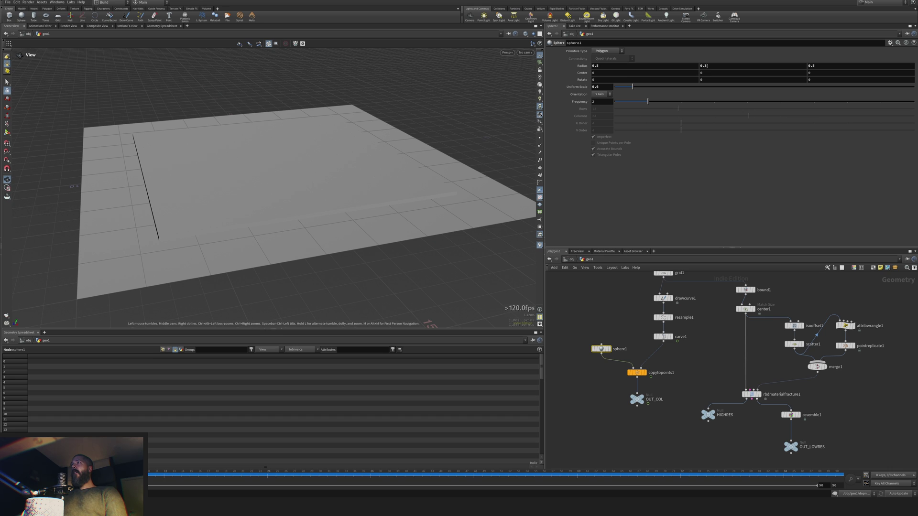
{"action": "left_click", "coordinate": [701, 66]}
{"action": "key", "text": "Return"}
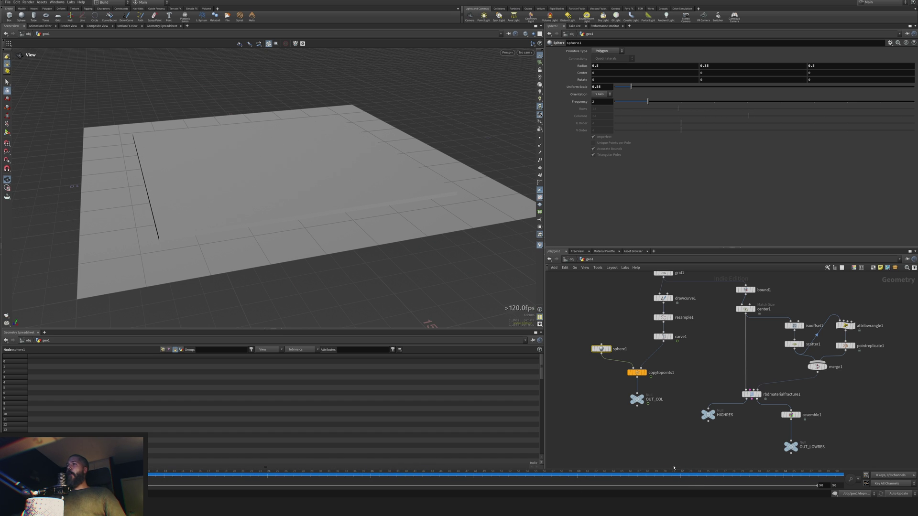
- Reposition dopnet1 below OUT_LOWRES and add a DOP Import node beneath it
{"action": "middle_click_drag", "start_coordinate": [659, 438], "coordinate": [570, 316]}
{"action": "middle_click_drag", "start_coordinate": [629, 409], "coordinate": [626, 384]}
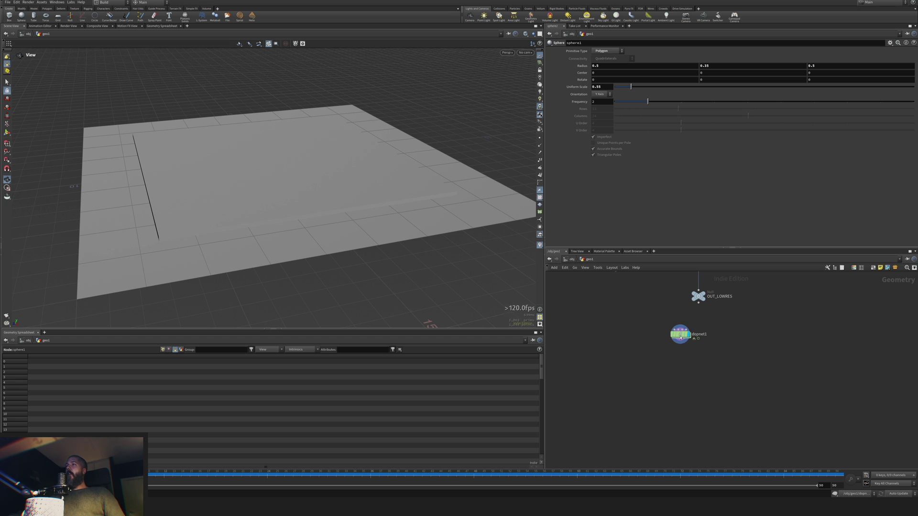
{"action": "left_click_drag", "start_coordinate": [674, 345], "coordinate": [662, 354]}
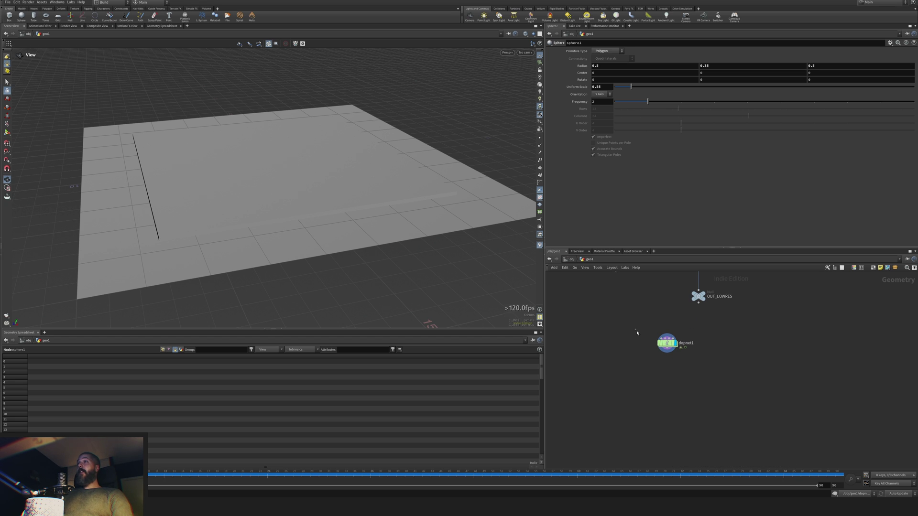
{"action": "left_click", "coordinate": [667, 342]}
{"action": "key", "text": "Tab"}
{"action": "type", "text": "d"}
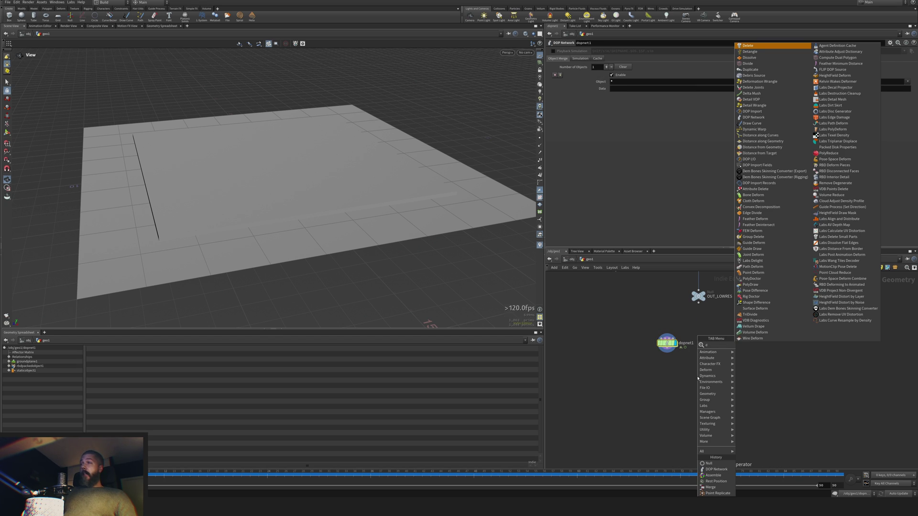
{"action": "type", "text": "op import"}
{"action": "key", "text": "Return"}
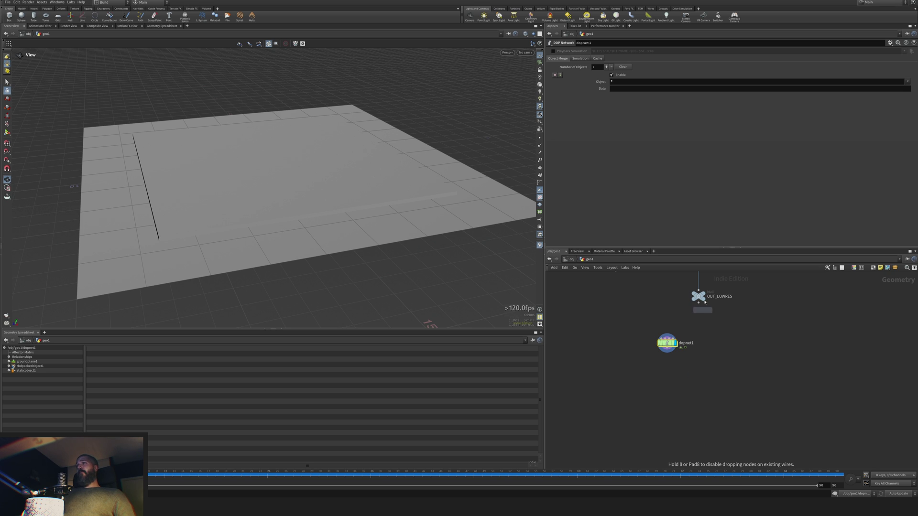
{"action": "left_click", "coordinate": [668, 370]}
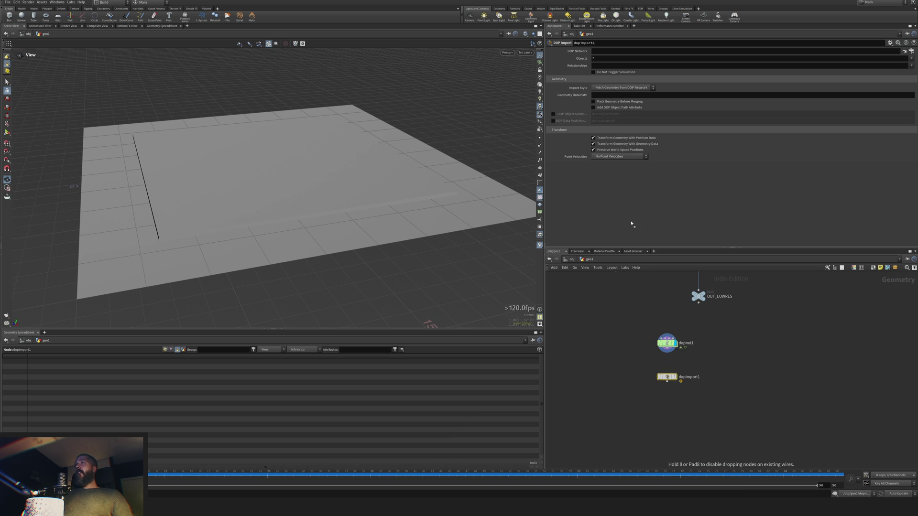
- Set dopimport1's DOP Network to ../dopnet1 and display the node
{"action": "left_click_drag", "start_coordinate": [603, 54], "coordinate": [603, 51]}
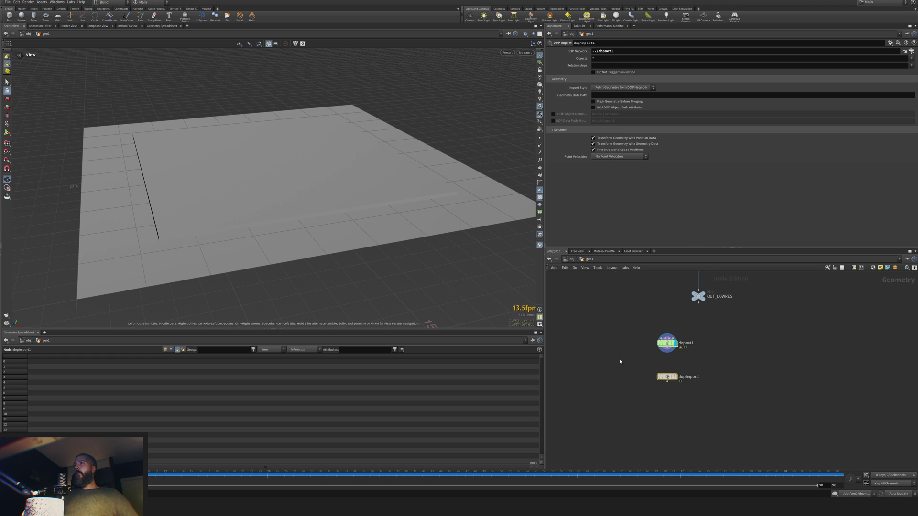
{"action": "left_click_drag", "start_coordinate": [667, 377], "coordinate": [672, 385]}
{"action": "left_click", "coordinate": [675, 383]}
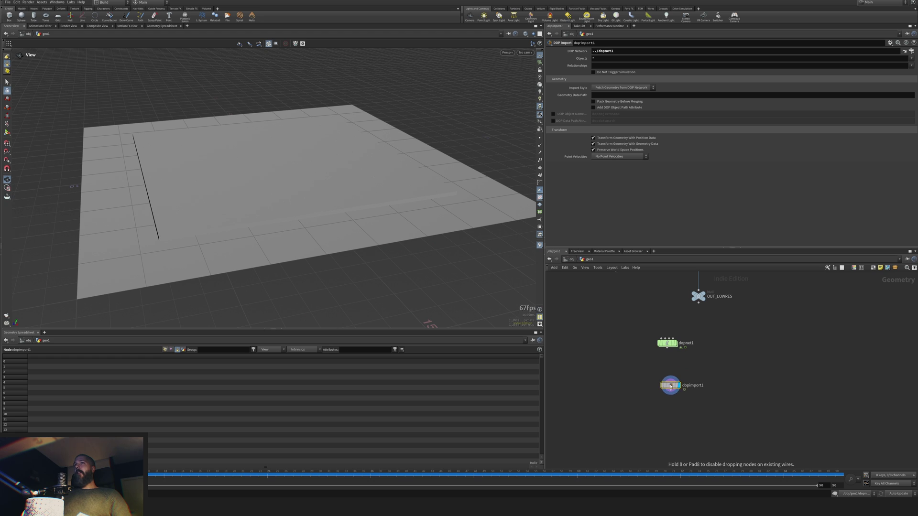
- Limit dopimport1's Objects to rbdpackedobject1 and play the imported simulation
{"action": "left_click", "coordinate": [724, 59]}
{"action": "left_click", "coordinate": [911, 59]}
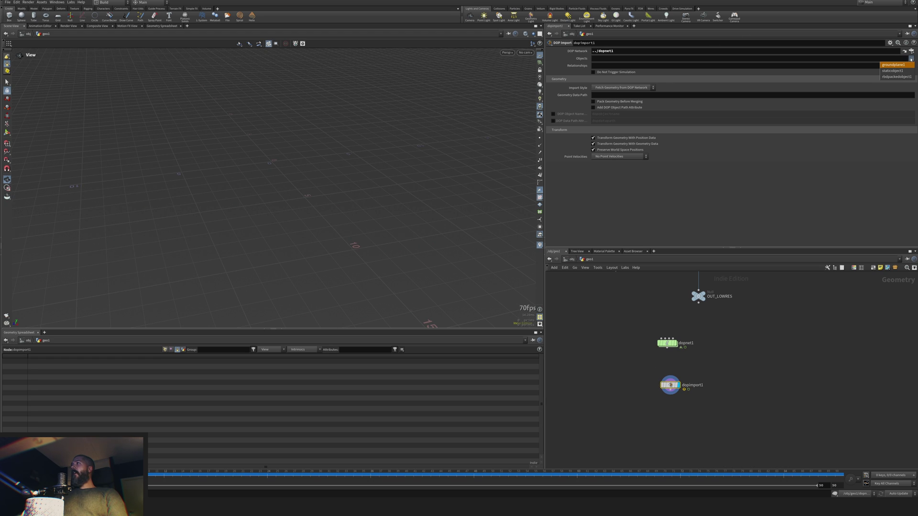
{"action": "left_click", "coordinate": [896, 77]}
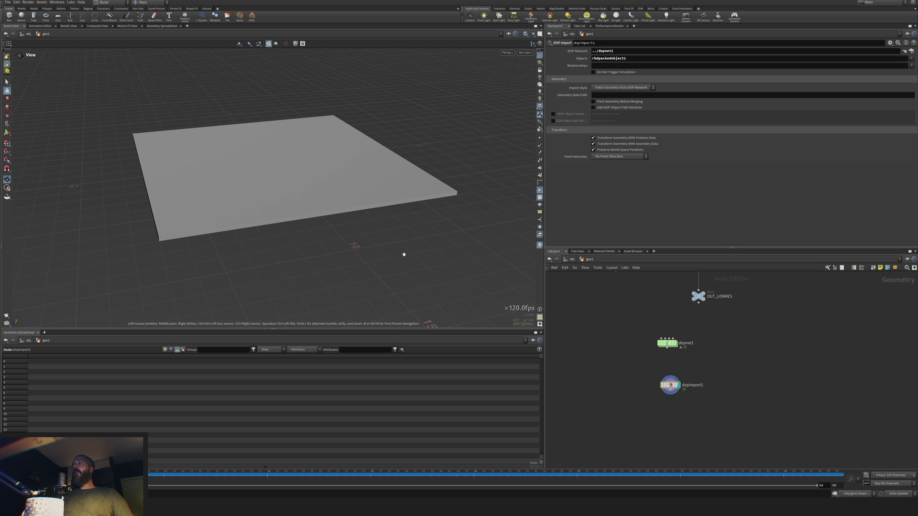
{"action": "mouse_move", "coordinate": [406, 258]}
{"action": "left_mouse_down"}
{"action": "mouse_move", "coordinate": [424, 223]}
{"action": "mouse_move", "coordinate": [415, 251]}
{"action": "left_mouse_up"}
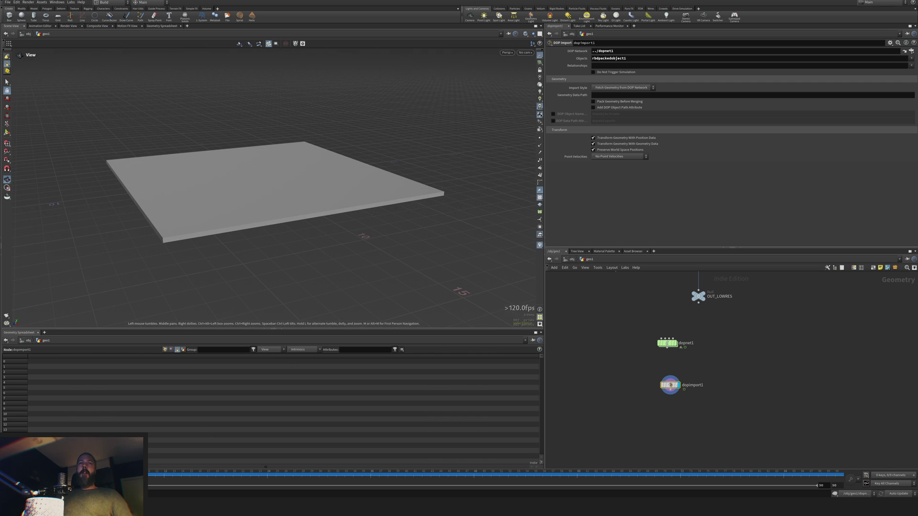
{"action": "left_click", "coordinate": [34, 476]}
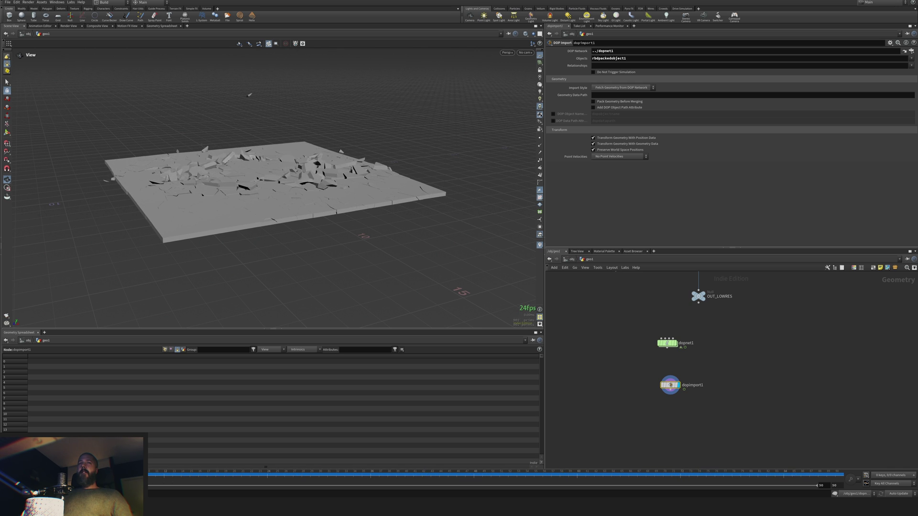
- Display merge1's points and set scatter1's Force Total Count to 600
{"action": "middle_click_drag", "start_coordinate": [776, 334], "coordinate": [692, 486]}
{"action": "scroll", "coordinate": [666, 359], "scroll_direction": "up", "scroll_amount": 4}
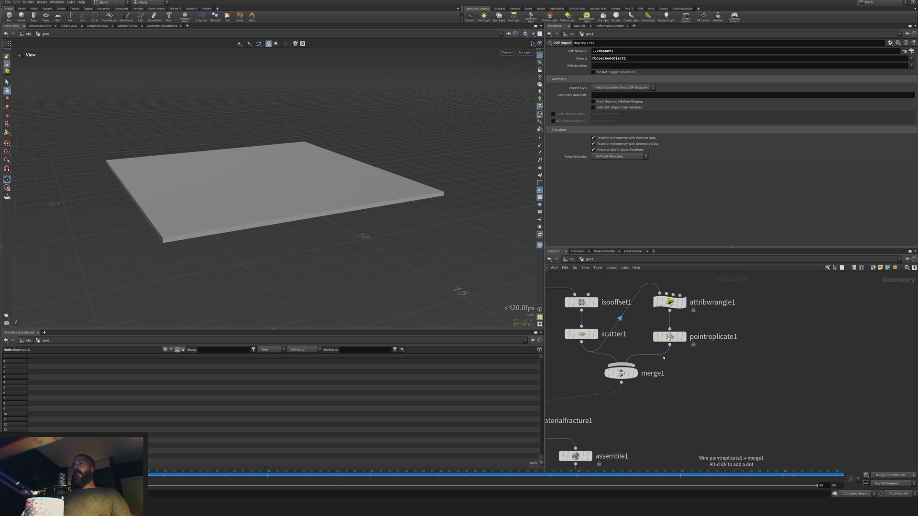
{"action": "middle_click_drag", "start_coordinate": [668, 358], "coordinate": [786, 378]}
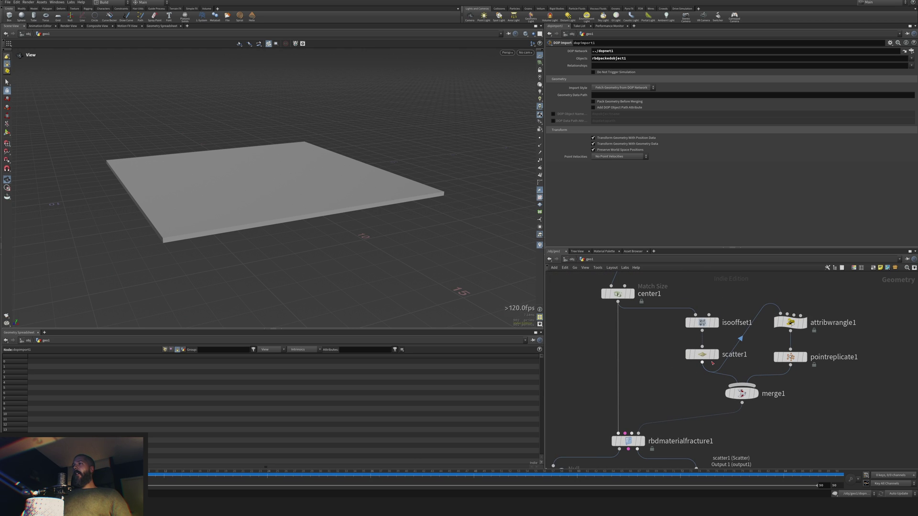
{"action": "left_click", "coordinate": [757, 393]}
{"action": "left_click", "coordinate": [703, 353]}
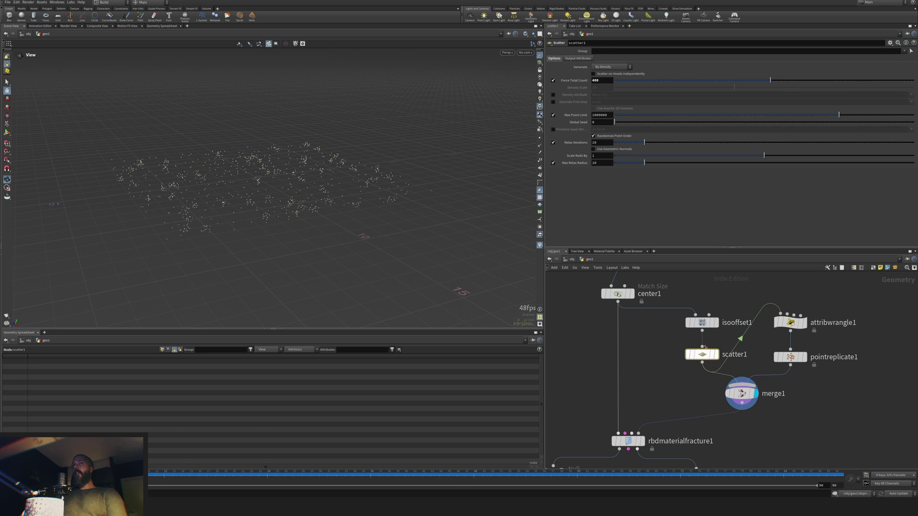
{"action": "left_click", "coordinate": [598, 80]}
{"action": "key", "text": "BackSpace"}
{"action": "type", "text": "6"}
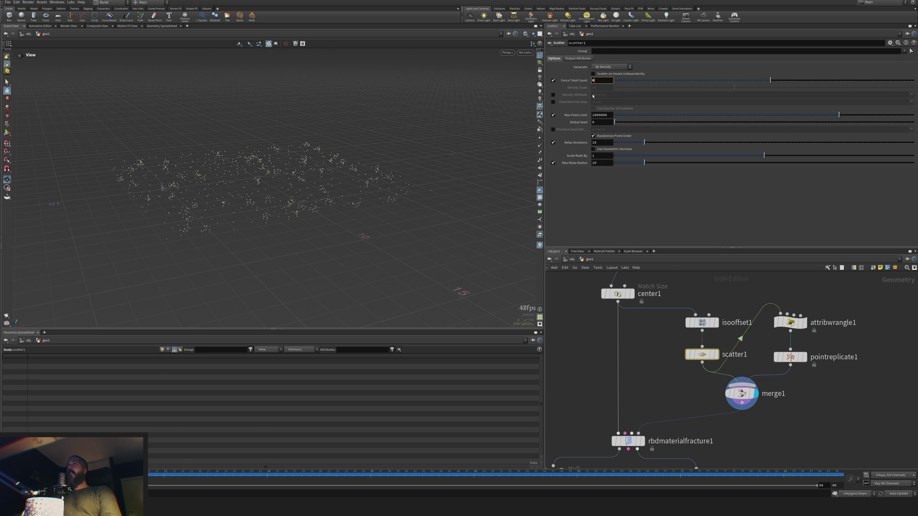
{"action": "key", "text": "Return"}
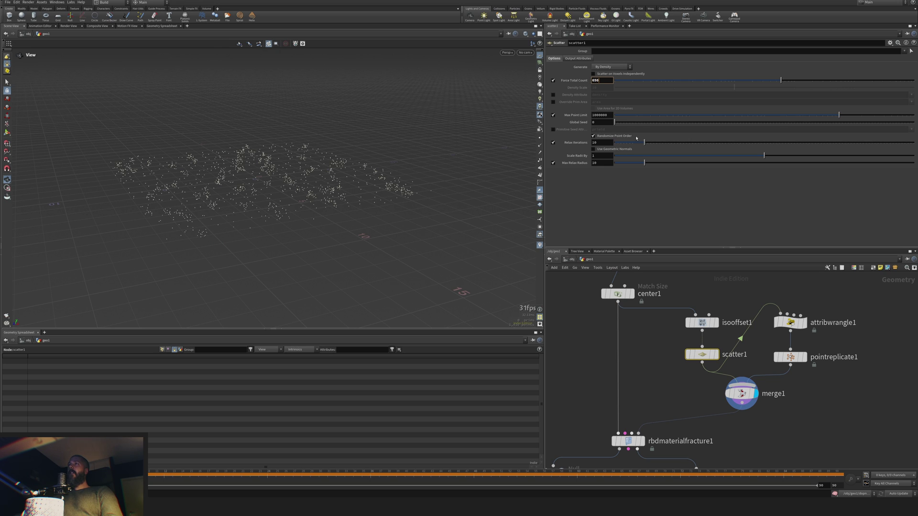
- Set pointreplicate1's Points per Point to 20
{"action": "left_click", "coordinate": [786, 354]}
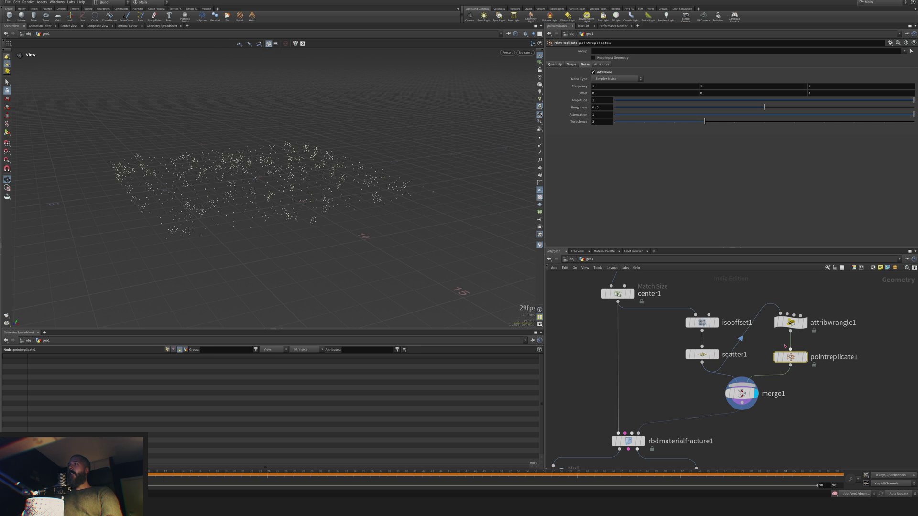
{"action": "left_click", "coordinate": [558, 64]}
{"action": "type", "text": "20"}
{"action": "key", "text": "Return"}
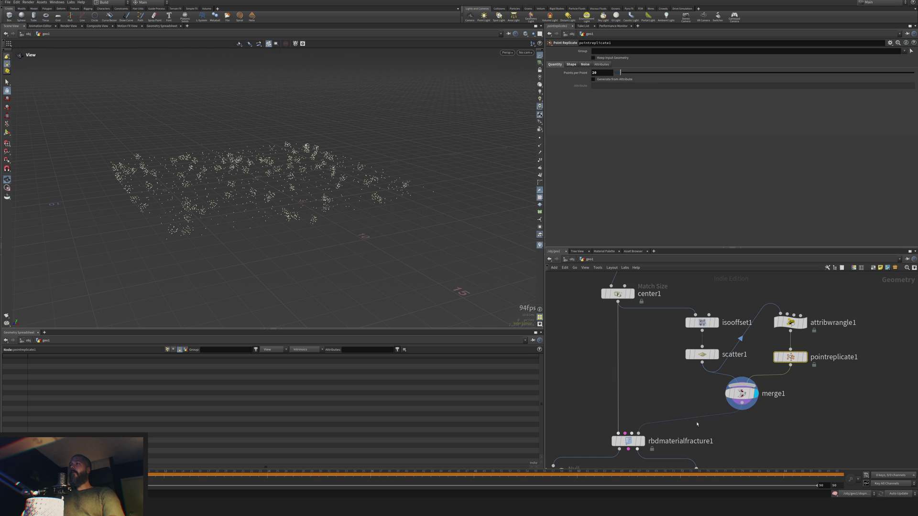
- Display rbdmaterialfracture1's new fracture, switch the display to dopnet1, play the simulation and return to the first frame
{"action": "middle_click_drag", "start_coordinate": [697, 424], "coordinate": [755, 221]}
{"action": "middle_click_drag", "start_coordinate": [674, 328], "coordinate": [617, 449]}
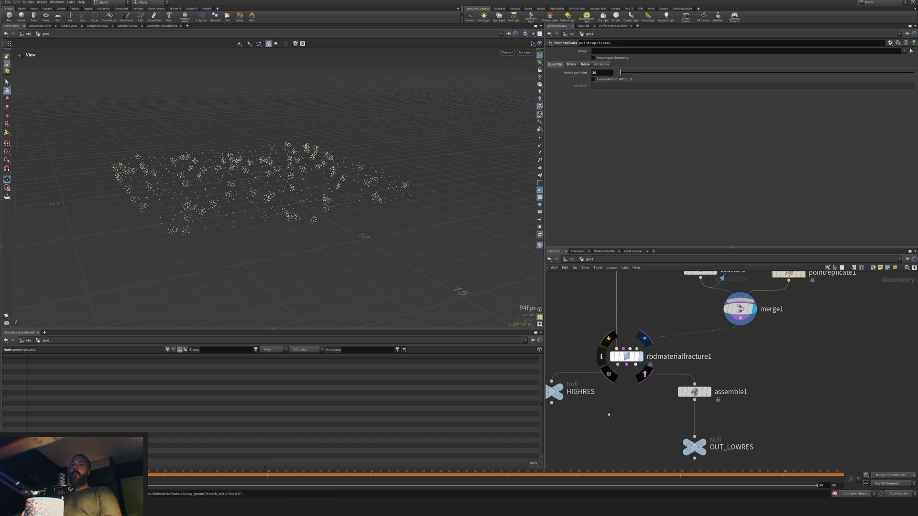
{"action": "middle_click_drag", "start_coordinate": [613, 430], "coordinate": [629, 293]}
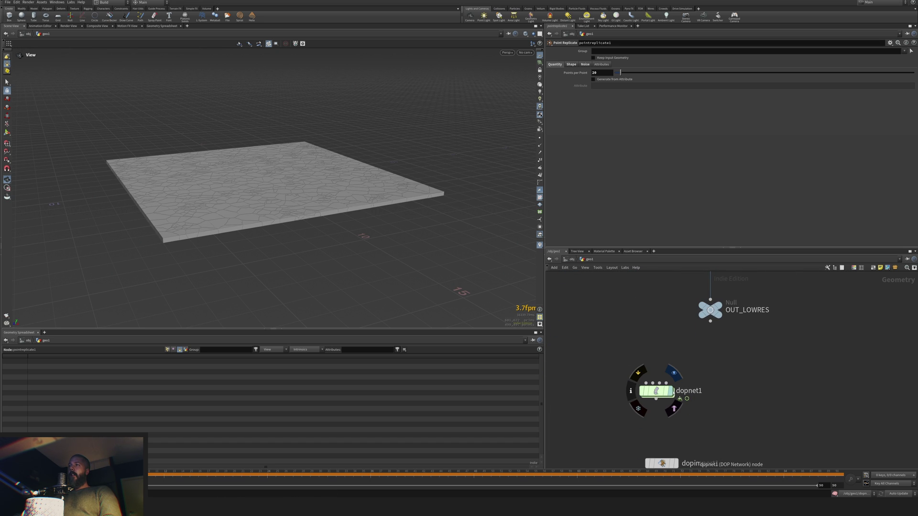
{"action": "left_click", "coordinate": [673, 391]}
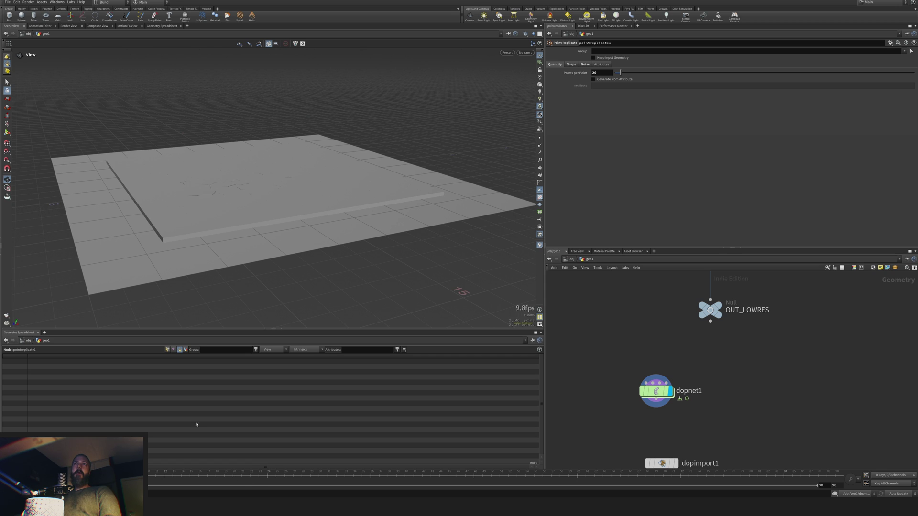
{"action": "key", "text": "Up"}
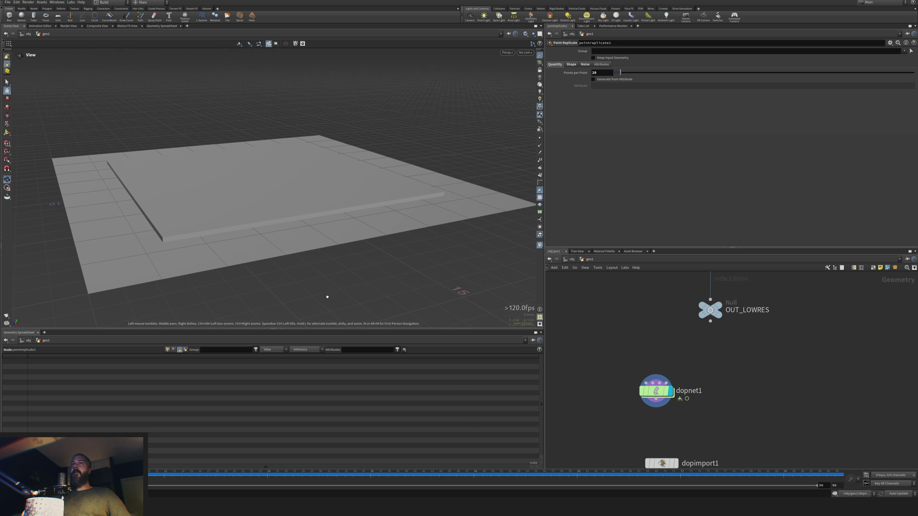
{"action": "left_click_drag", "start_coordinate": [326, 295], "coordinate": [459, 279]}
- Display dopimport1 in place of dopnet1 and shift the node slightly
{"action": "middle_click_drag", "start_coordinate": [706, 447], "coordinate": [690, 335]}
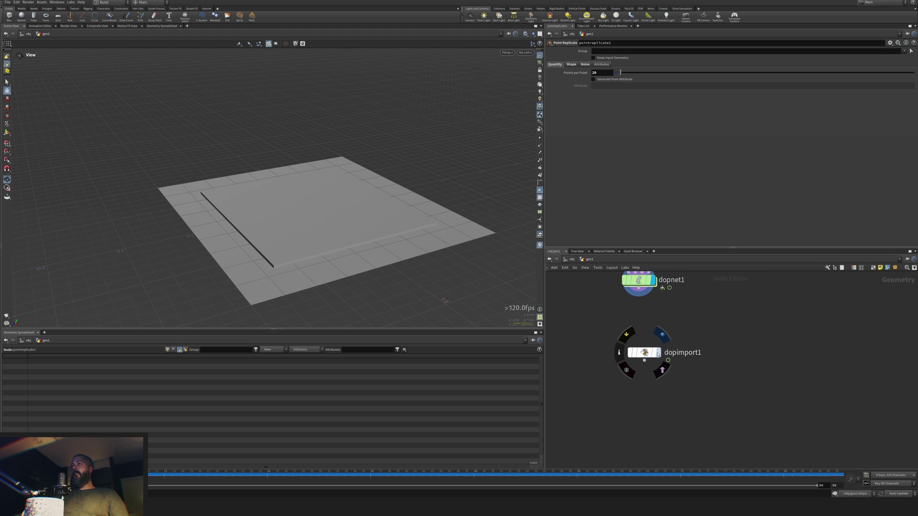
{"action": "left_click", "coordinate": [674, 353]}
{"action": "key", "text": "Tab"}
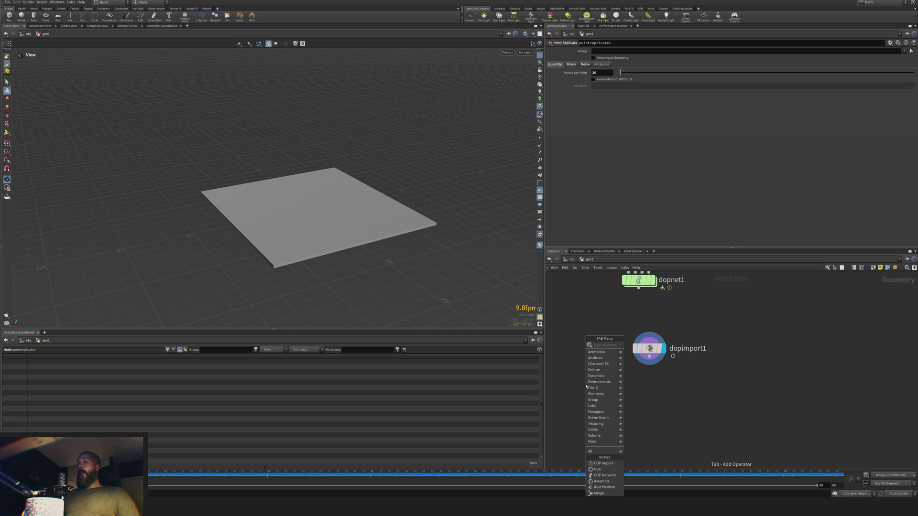
{"action": "left_click", "coordinate": [740, 340]}
- Add an Object Merge node below HIGHRES and set its Object 1 to ../HIGHRES
{"action": "middle_click_drag", "start_coordinate": [712, 316], "coordinate": [735, 397]}
{"action": "mouse_move", "coordinate": [662, 313]}
{"action": "middle_mouse_down"}
{"action": "mouse_move", "coordinate": [689, 357]}
{"action": "mouse_move", "coordinate": [706, 427]}
{"action": "middle_mouse_up"}
{"action": "scroll", "coordinate": [695, 403], "scroll_direction": "down", "scroll_amount": 1}
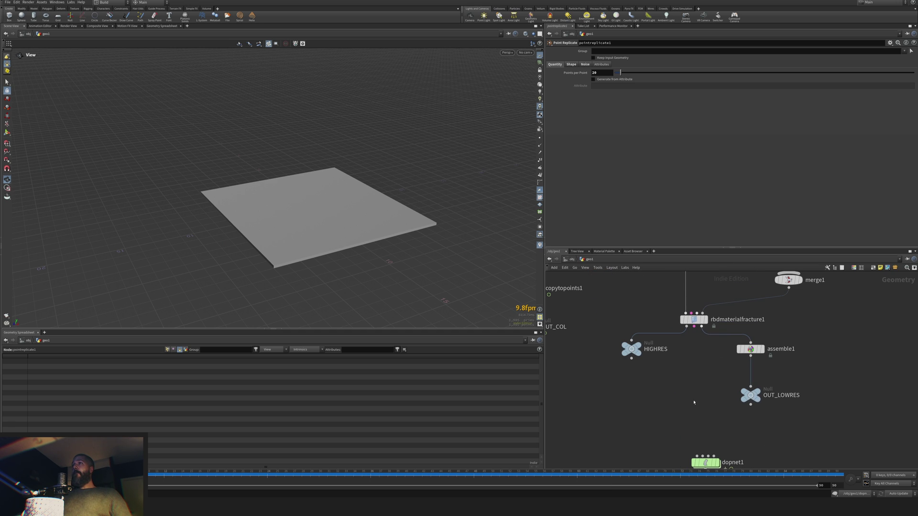
{"action": "scroll", "coordinate": [627, 374], "scroll_direction": "up", "scroll_amount": 1}
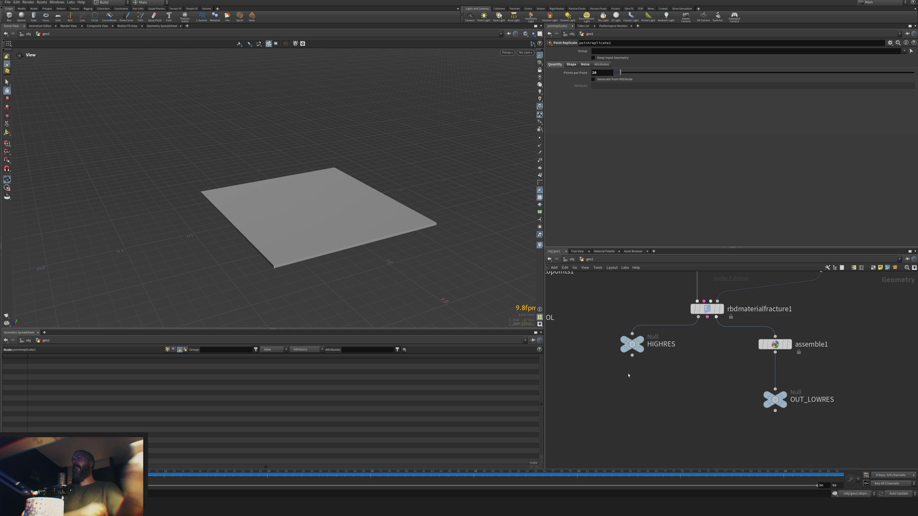
{"action": "key", "text": "Tab"}
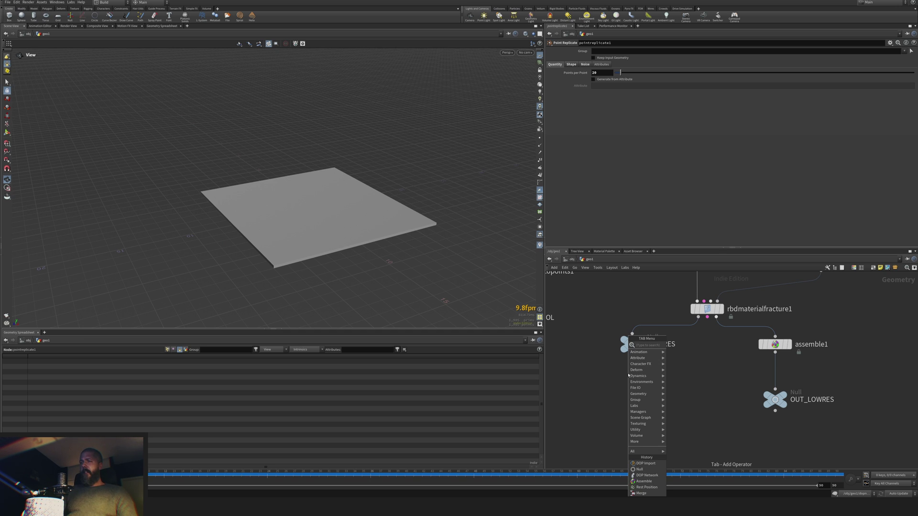
{"action": "type", "text": "mer"}
{"action": "key", "text": "Return"}
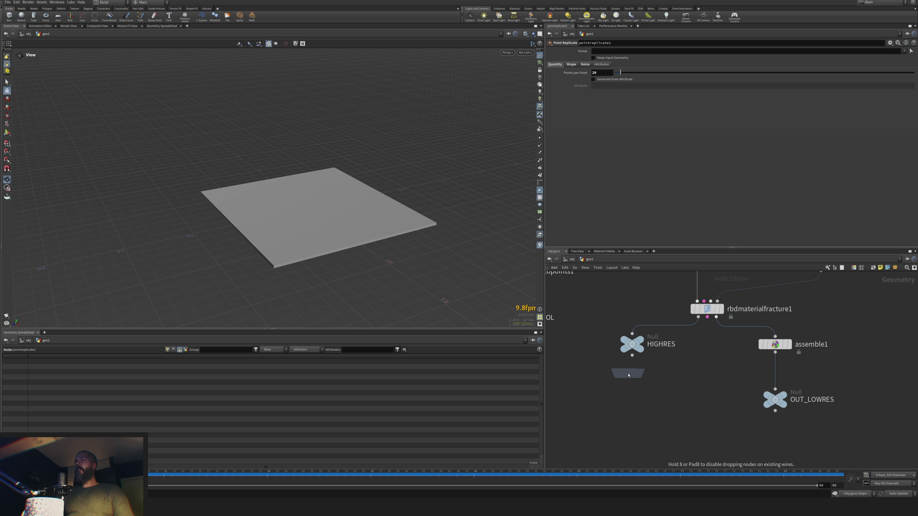
{"action": "left_click", "coordinate": [633, 389]}
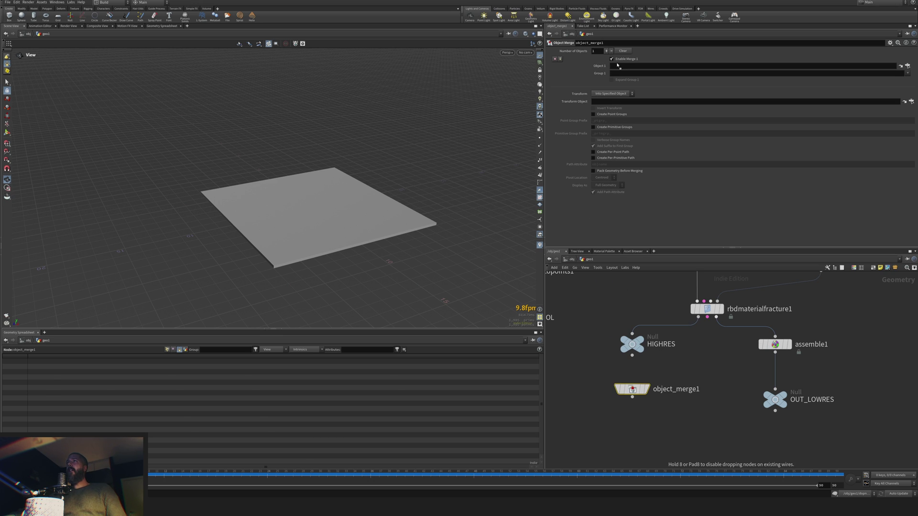
{"action": "left_click_drag", "start_coordinate": [632, 345], "coordinate": [617, 66]}
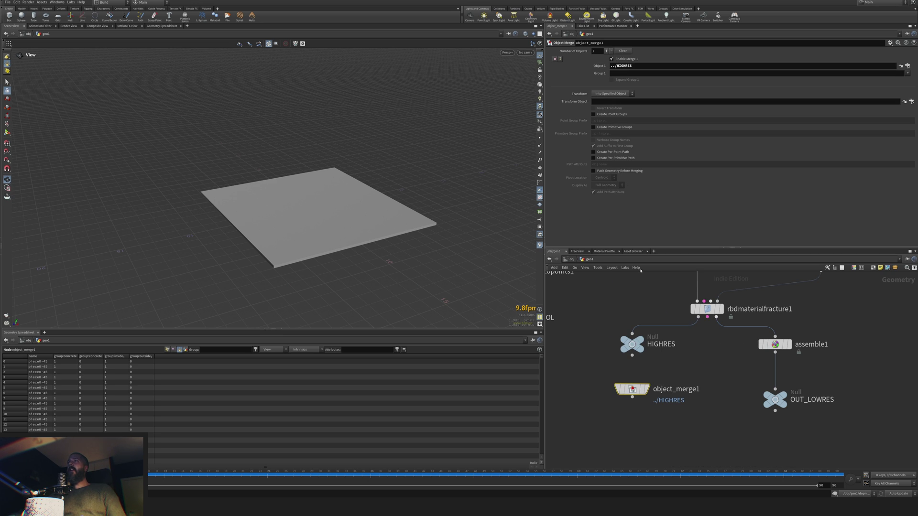
- Display object_merge1 and move it down the network to sit beside dopimport1
{"action": "left_click", "coordinate": [647, 390]}
{"action": "middle_click_drag", "start_coordinate": [658, 445], "coordinate": [685, 333]}
{"action": "left_click_drag", "start_coordinate": [659, 281], "coordinate": [642, 368]}
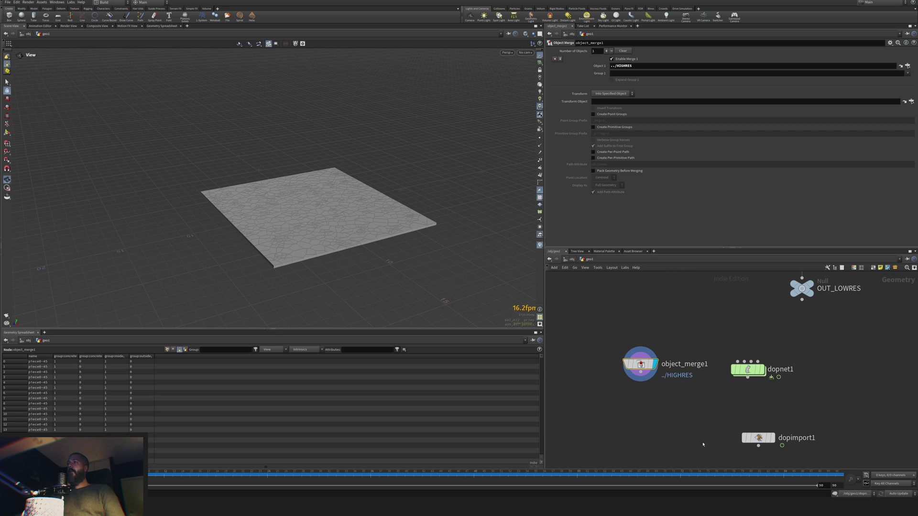
{"action": "middle_click_drag", "start_coordinate": [703, 444], "coordinate": [673, 361]}
{"action": "scroll", "coordinate": [672, 361], "scroll_direction": "down", "scroll_amount": 2}
{"action": "left_click_drag", "start_coordinate": [629, 306], "coordinate": [645, 346]}
{"action": "scroll", "coordinate": [677, 386], "scroll_direction": "up", "scroll_amount": 3}
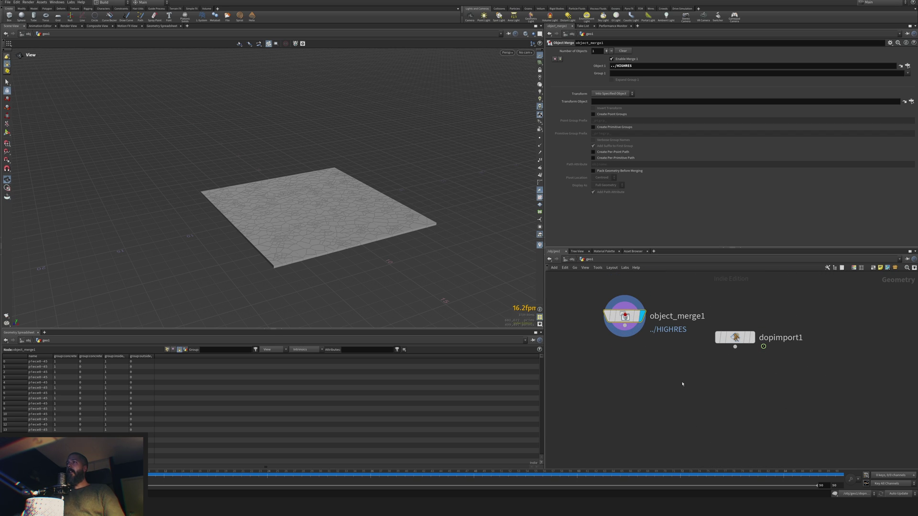
- Add a Transform Pieces node, connect object_merge1 to its first input and dopimport1 to its template points input, and lower object_merge1
{"action": "key", "text": "Tab"}
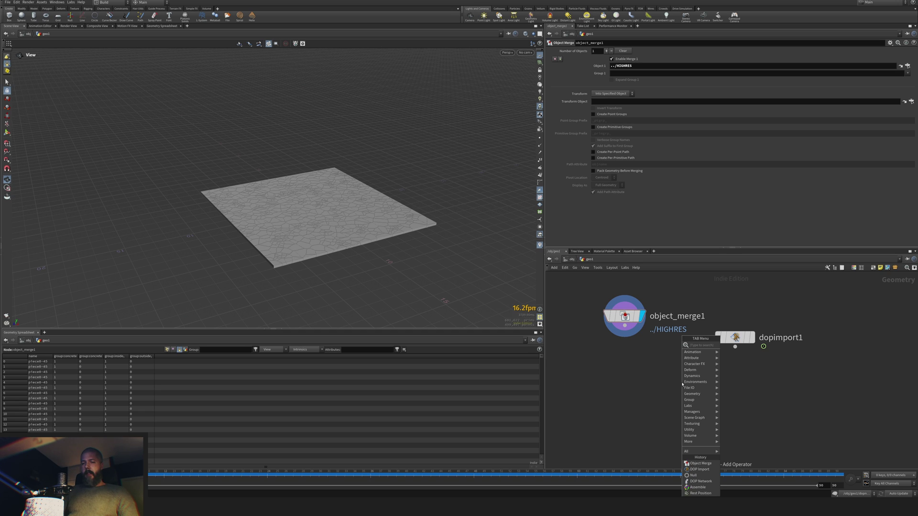
{"action": "type", "text": "trpi"}
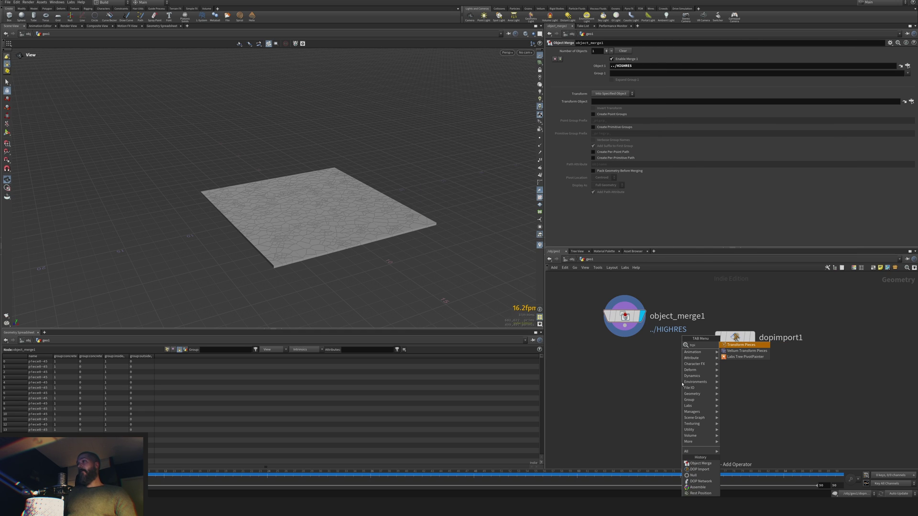
{"action": "key", "text": "Return"}
{"action": "left_click", "coordinate": [683, 381]}
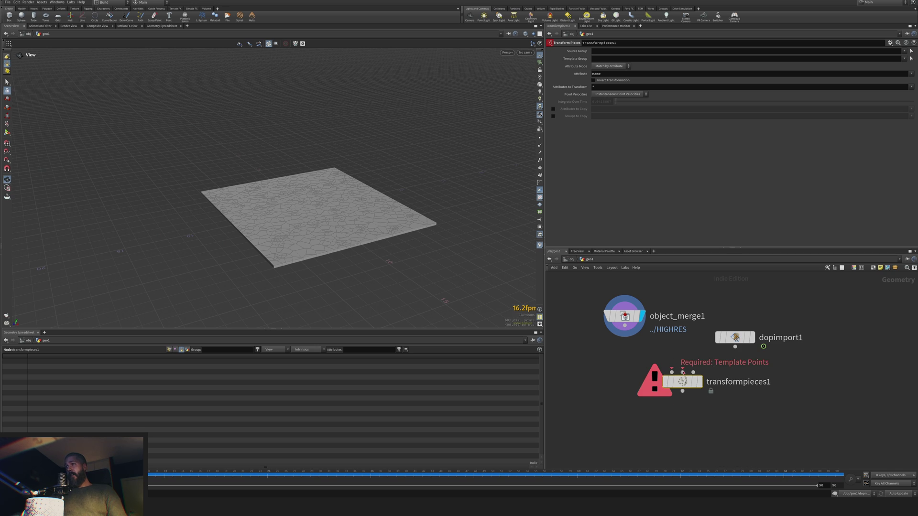
{"action": "left_click_drag", "start_coordinate": [682, 373], "coordinate": [735, 348]}
{"action": "left_click_drag", "start_coordinate": [622, 333], "coordinate": [672, 372]}
{"action": "left_click_drag", "start_coordinate": [622, 317], "coordinate": [617, 345]}
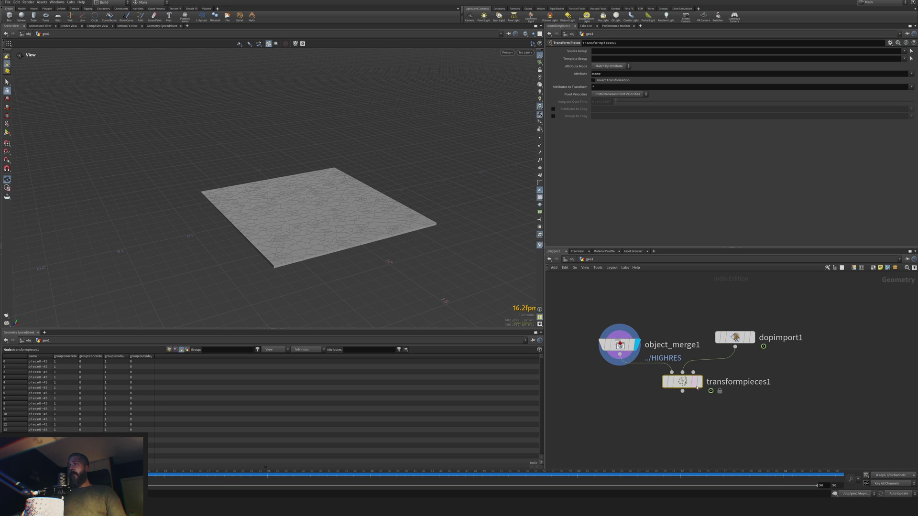
- Display transformpieces1, play the high-res simulation through and return to the first frame
{"action": "left_click", "coordinate": [699, 382]}
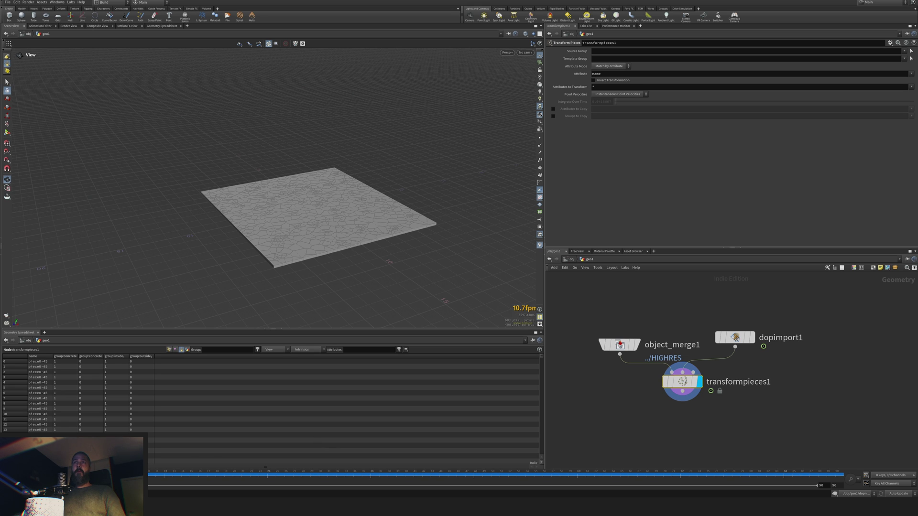
{"action": "right_click_drag", "start_coordinate": [365, 217], "coordinate": [498, 211]}
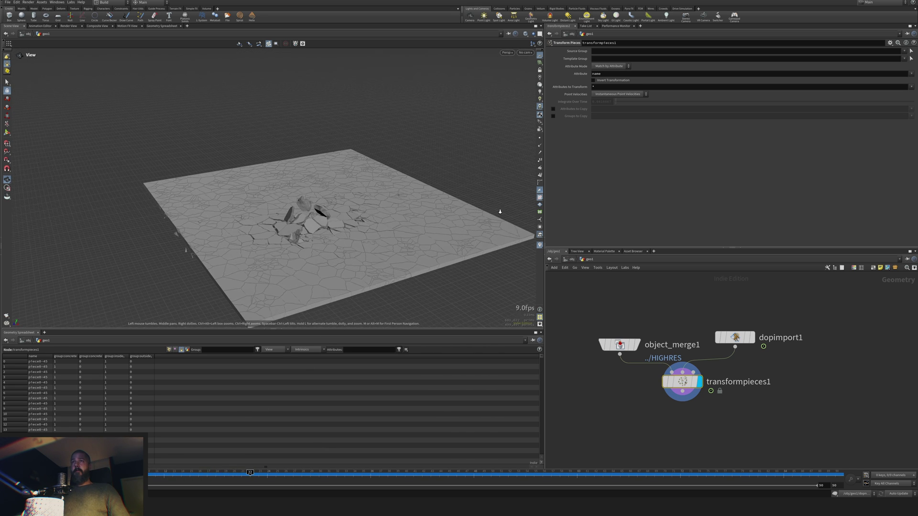
{"action": "left_click_drag", "start_coordinate": [482, 253], "coordinate": [399, 224]}
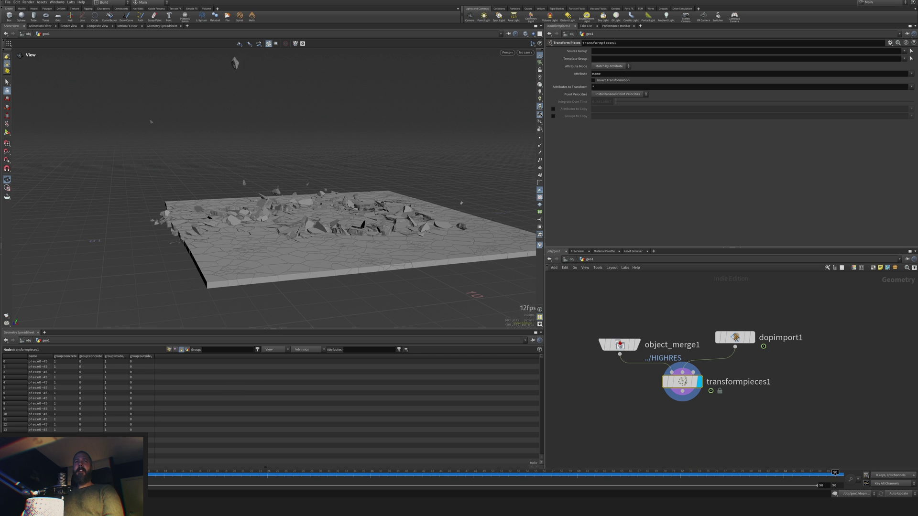
{"action": "left_click_drag", "start_coordinate": [173, 473], "coordinate": [72, 473]}
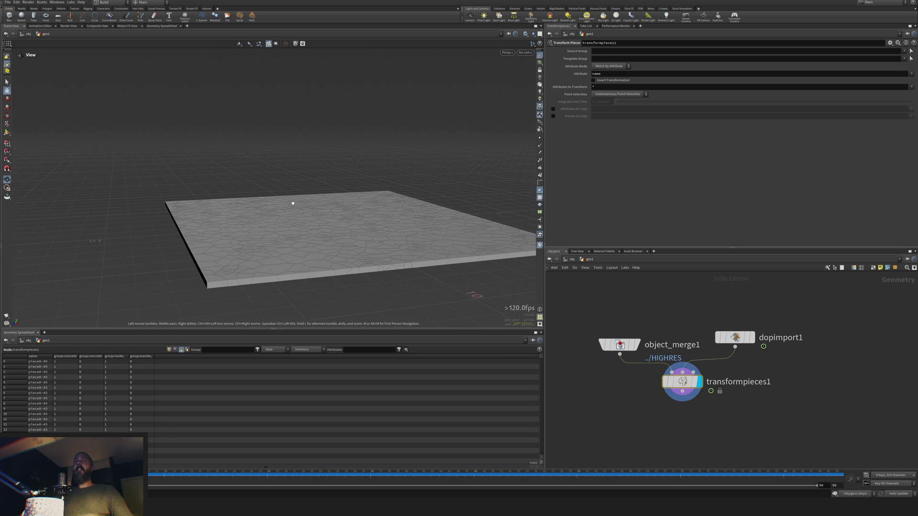
{"action": "left_click_drag", "start_coordinate": [319, 219], "coordinate": [432, 250]}
{"action": "middle_click_drag", "start_coordinate": [432, 261], "coordinate": [326, 202]}
{"action": "left_click_drag", "start_coordinate": [326, 201], "coordinate": [238, 198]}
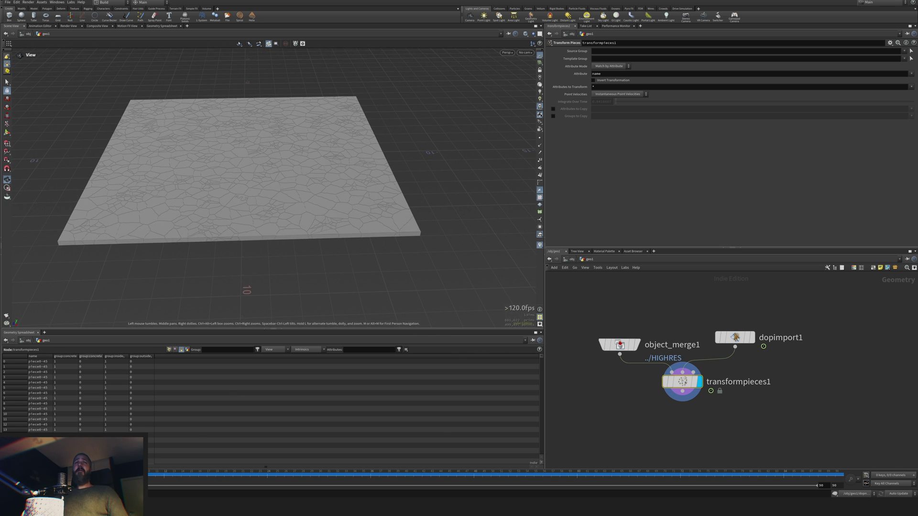
- Review the upstream network by displaying OUT_COL and resample1 in turn, and restore the display to transformpieces1
{"action": "middle_click_drag", "start_coordinate": [654, 291], "coordinate": [639, 443]}
{"action": "middle_click_drag", "start_coordinate": [620, 309], "coordinate": [619, 415]}
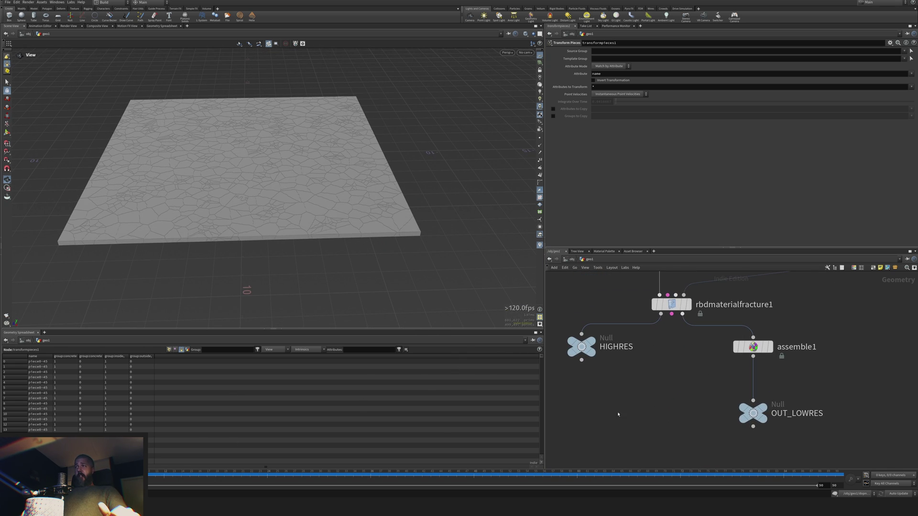
{"action": "scroll", "coordinate": [629, 376], "scroll_direction": "down", "scroll_amount": 5}
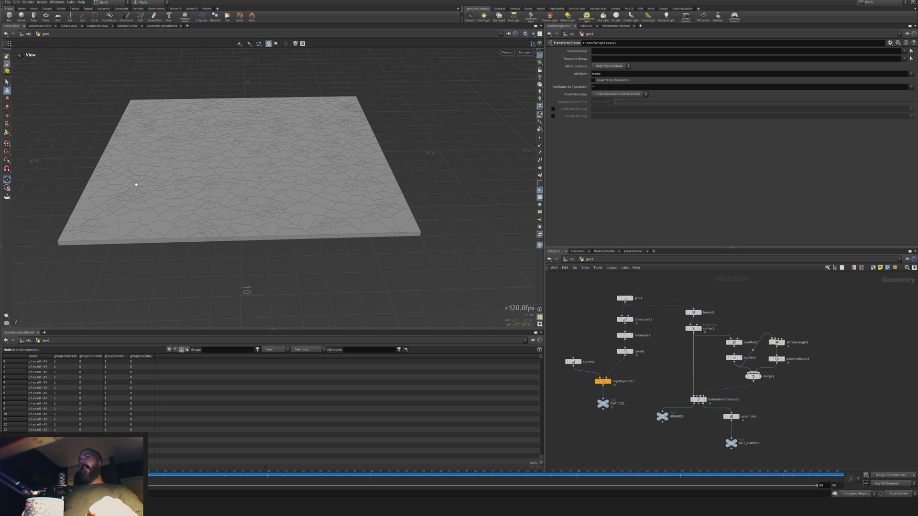
{"action": "left_click", "coordinate": [609, 408]}
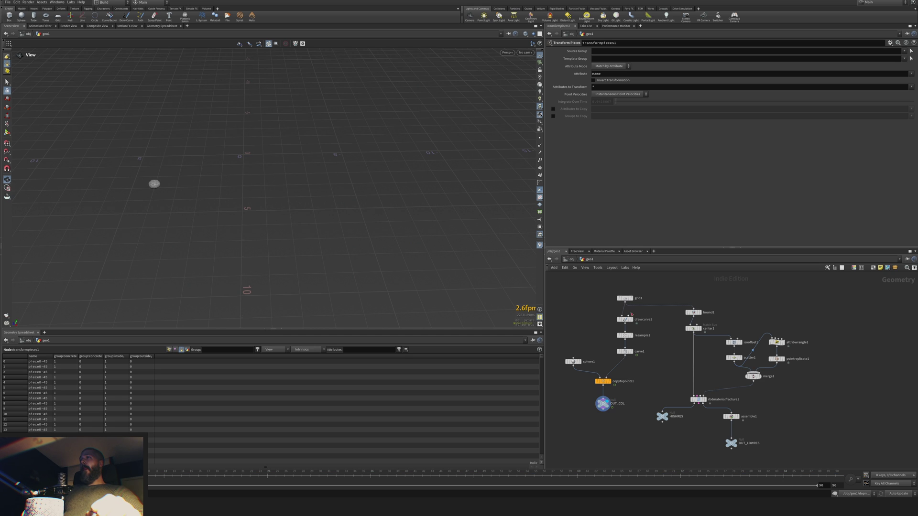
{"action": "left_click", "coordinate": [629, 299]}
{"action": "left_click", "coordinate": [633, 335]}
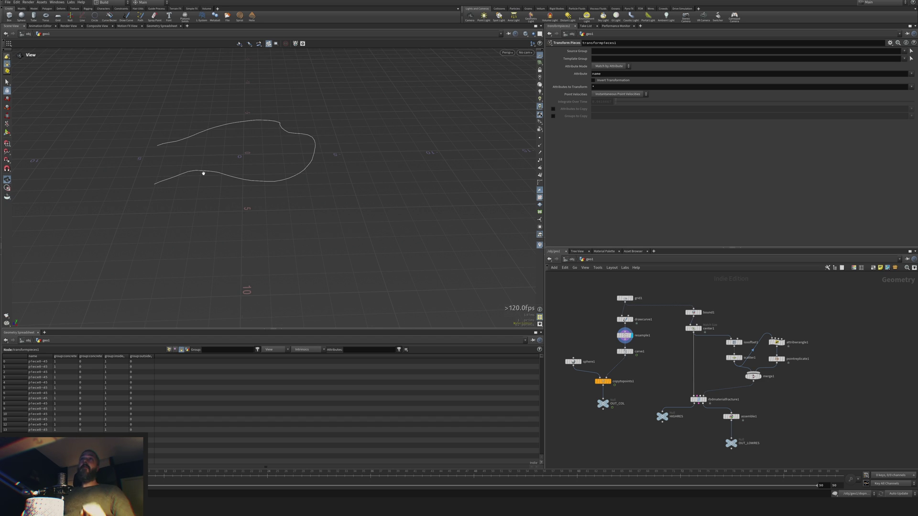
{"action": "middle_click_drag", "start_coordinate": [637, 389], "coordinate": [649, 309]}
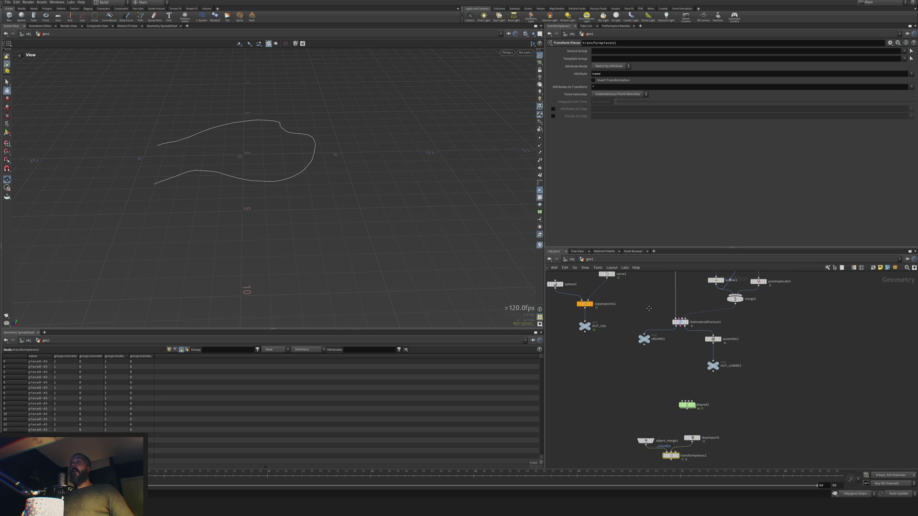
{"action": "middle_click_drag", "start_coordinate": [639, 406], "coordinate": [625, 312]}
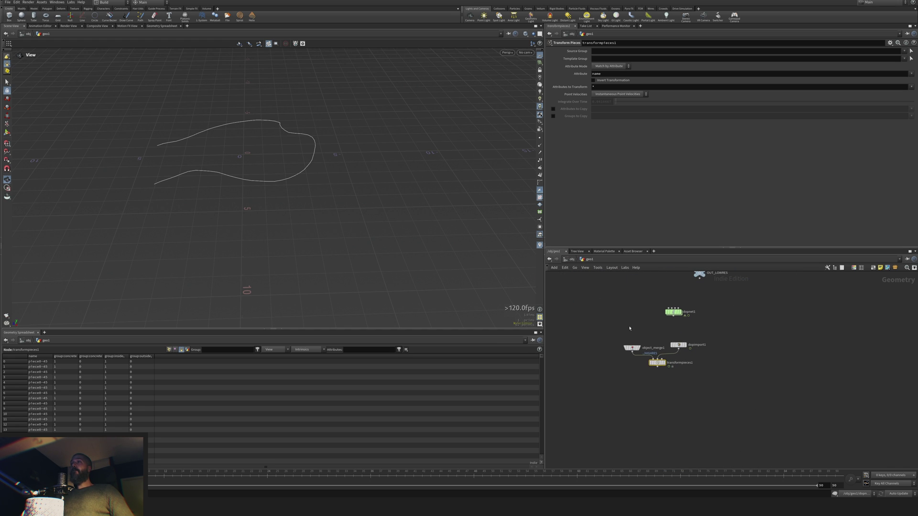
{"action": "left_click", "coordinate": [666, 366]}
{"action": "left_click_drag", "start_coordinate": [307, 230], "coordinate": [403, 210]}
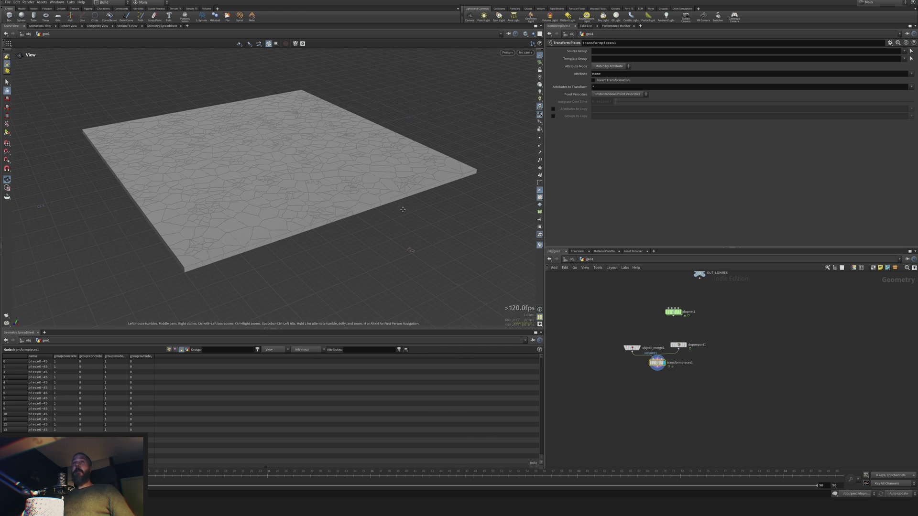
- Disconnect dopimport1 from transformpieces1, move it aside and display it on its own
{"action": "middle_click_drag", "start_coordinate": [714, 401], "coordinate": [605, 374]}
{"action": "mouse_move", "coordinate": [571, 321]}
{"action": "left_mouse_down"}
{"action": "mouse_move", "coordinate": [611, 314]}
{"action": "mouse_move", "coordinate": [578, 335]}
{"action": "left_mouse_up"}
{"action": "mouse_move", "coordinate": [618, 312]}
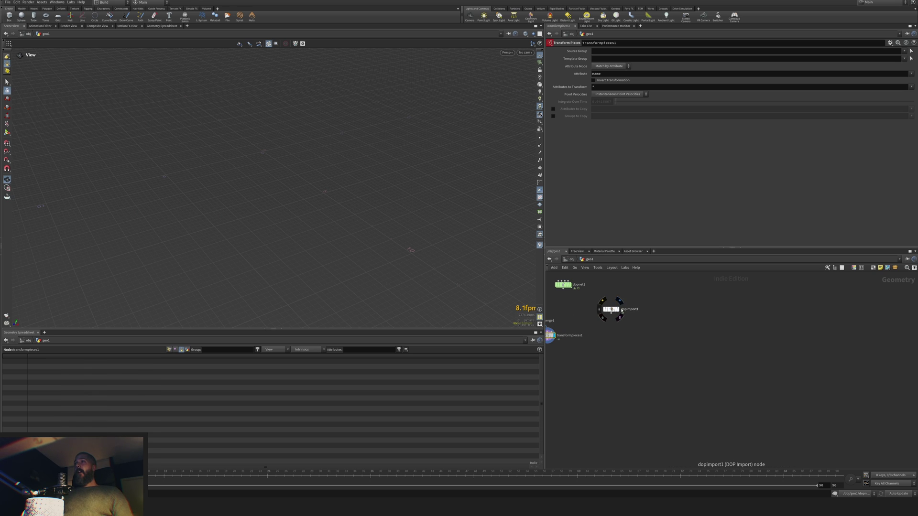
{"action": "left_click_drag", "start_coordinate": [612, 309], "coordinate": [617, 311]}
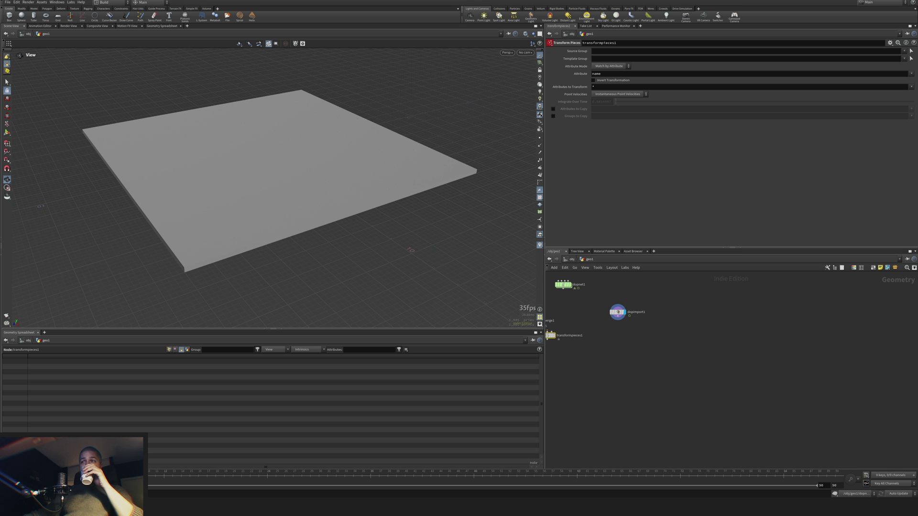
- Bring up the earlier ground destruction flipbook, scrub through its frames to examine the debris and dismiss it
{"action": "left_click", "coordinate": [449, 508]}
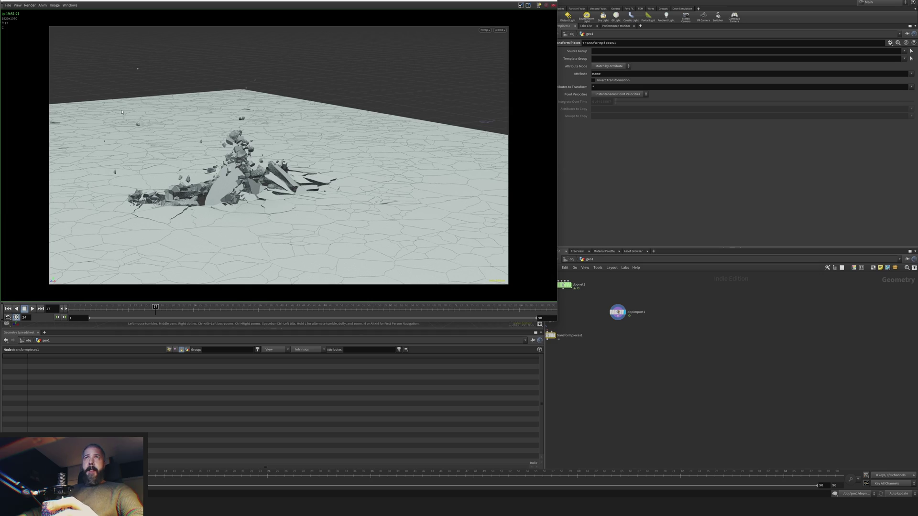
{"action": "left_click_drag", "start_coordinate": [147, 313], "coordinate": [485, 298]}
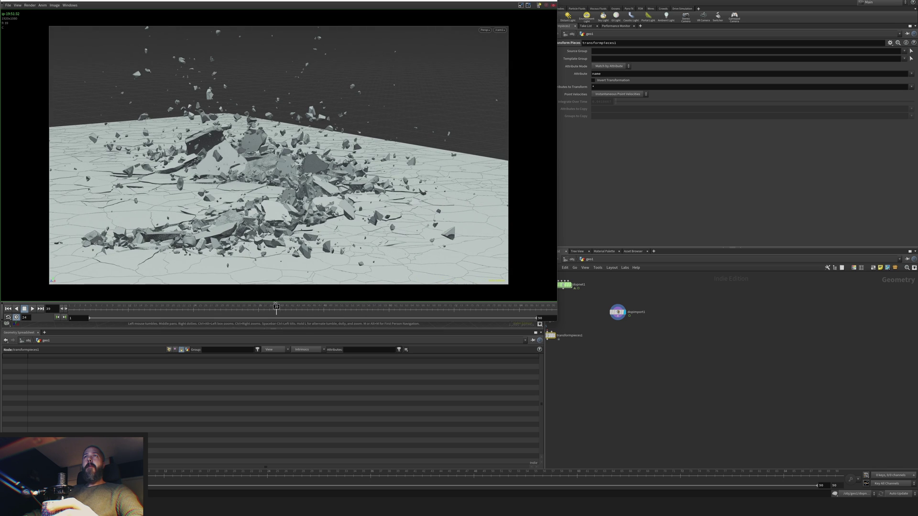
{"action": "left_click", "coordinate": [527, 1]}
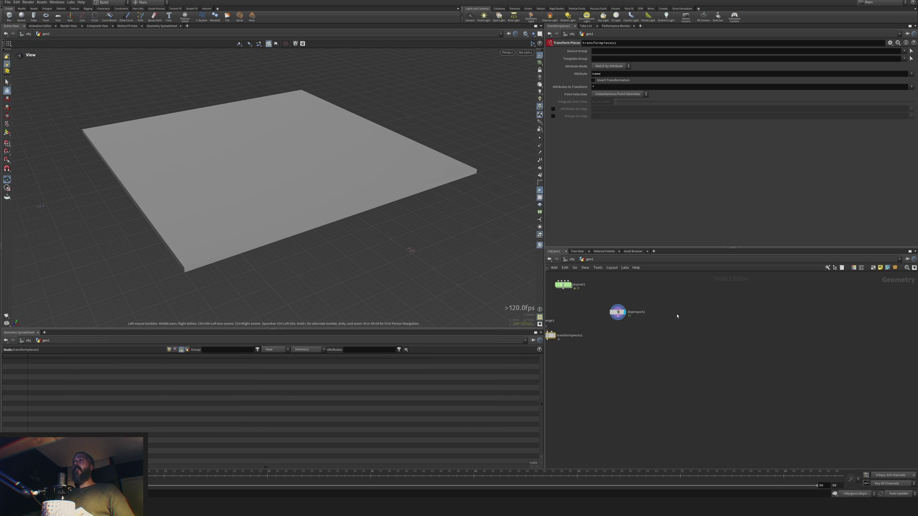
- Add a Debris Source node below dopimport1, connect dopimport1 to it, display it and play the simulation
{"action": "middle_click_drag", "start_coordinate": [671, 323], "coordinate": [642, 305]}
{"action": "left_click_drag", "start_coordinate": [589, 299], "coordinate": [617, 315]}
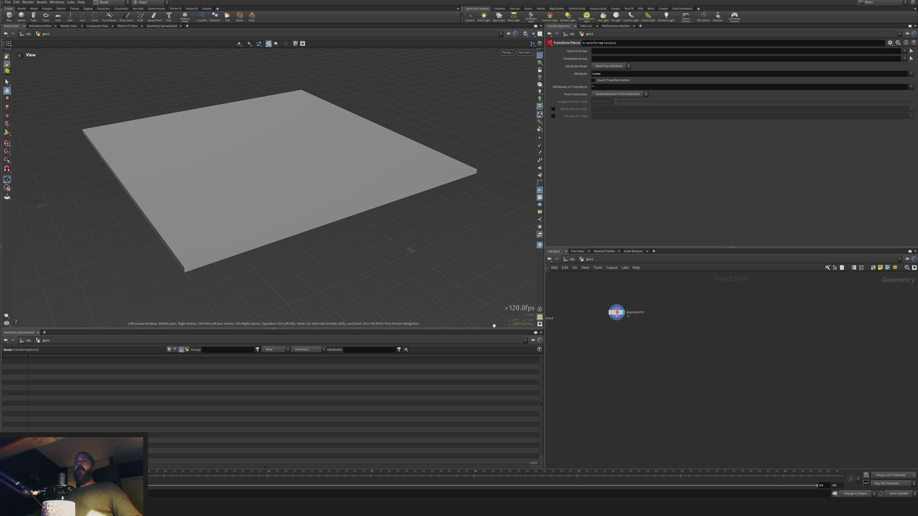
{"action": "left_click_drag", "start_coordinate": [340, 219], "coordinate": [380, 220]}
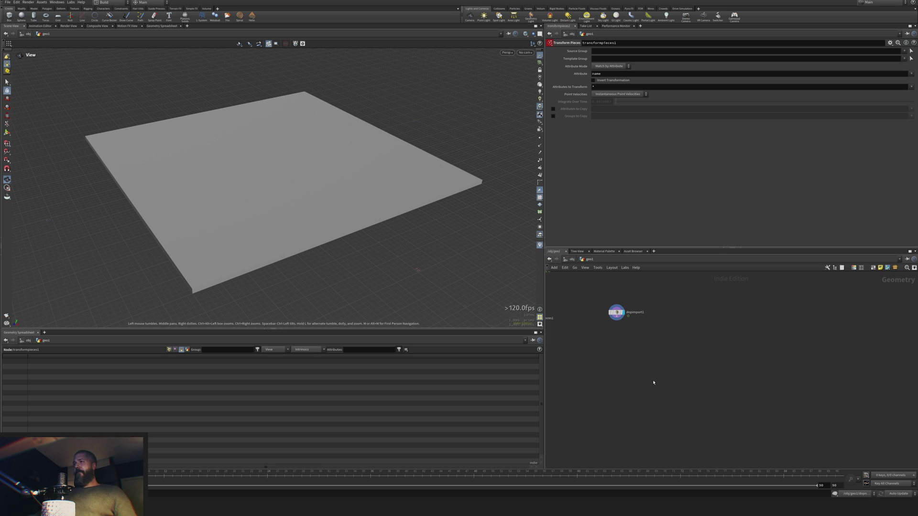
{"action": "key", "text": "Tab"}
{"action": "type", "text": "de"}
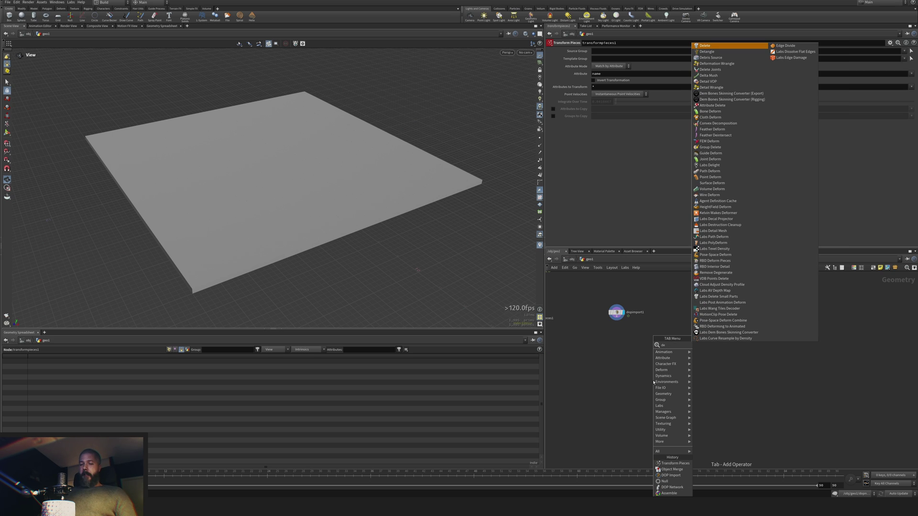
{"action": "type", "text": "br"}
{"action": "key", "text": "Return"}
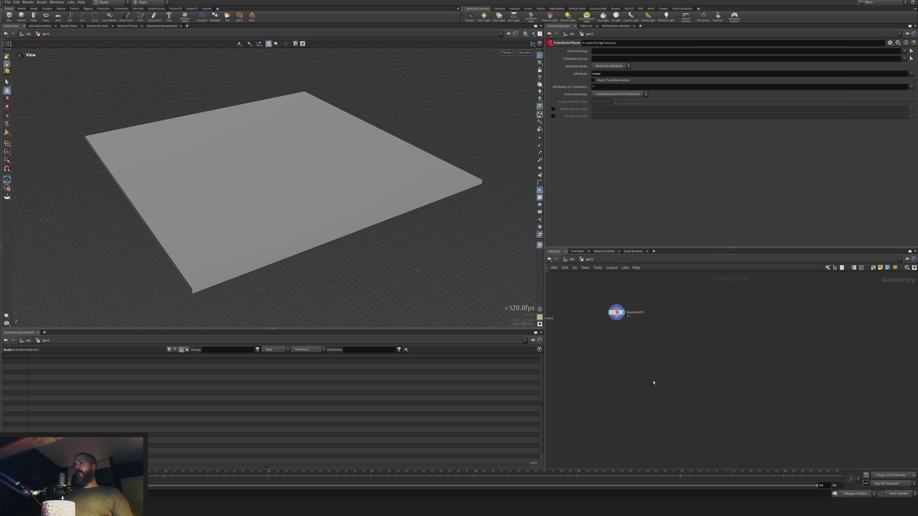
{"action": "left_click_drag", "start_coordinate": [570, 337], "coordinate": [666, 342]}
{"action": "left_click", "coordinate": [668, 316]}
{"action": "left_click", "coordinate": [688, 360]}
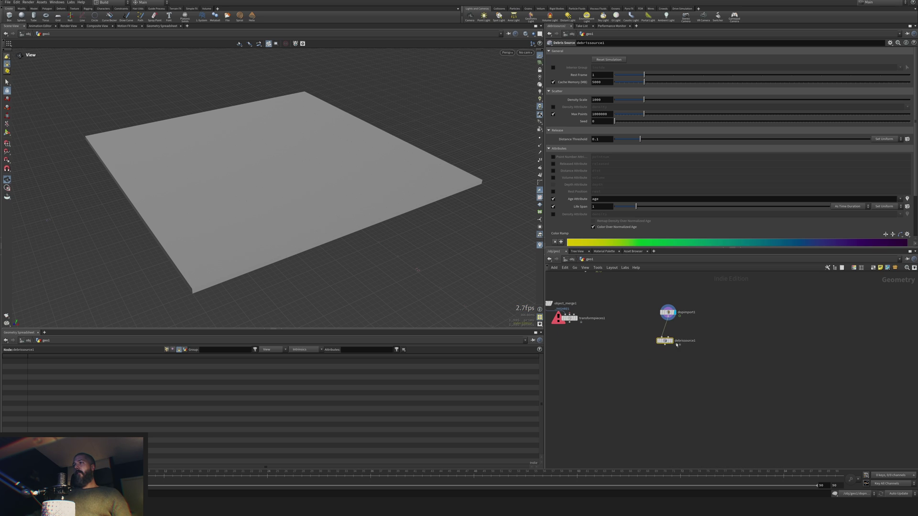
{"action": "left_click", "coordinate": [672, 342]}
{"action": "left_click_drag", "start_coordinate": [322, 176], "coordinate": [341, 206]}
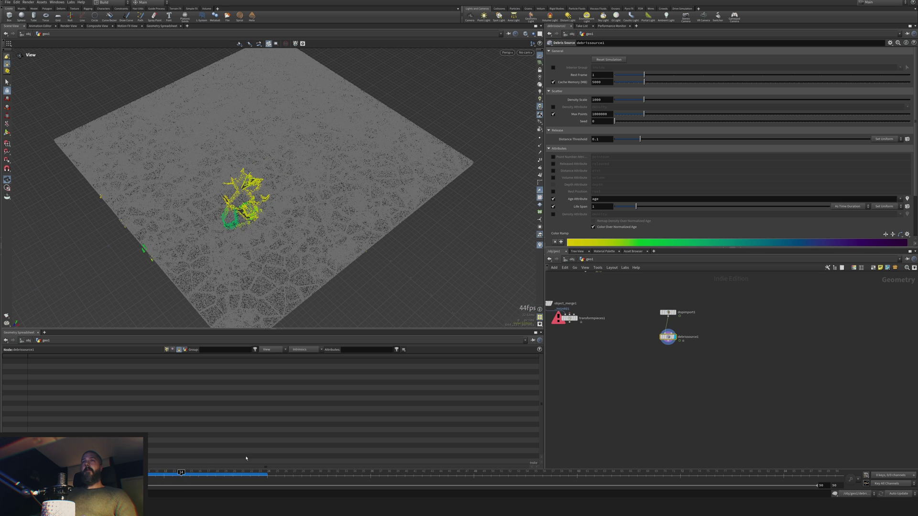
- Enable removal of unreleased and end-of-life debris points, and set Speed Threshold to 1.028 and Volume Threshold to 0.0138
{"action": "scroll", "coordinate": [575, 172], "scroll_direction": "down", "scroll_amount": 3}
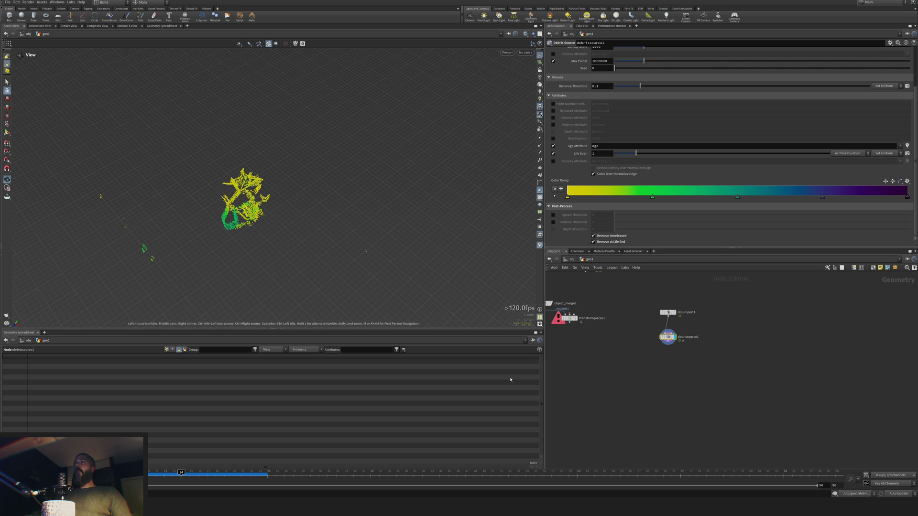
{"action": "left_click", "coordinate": [553, 215]}
{"action": "left_click", "coordinate": [620, 215]}
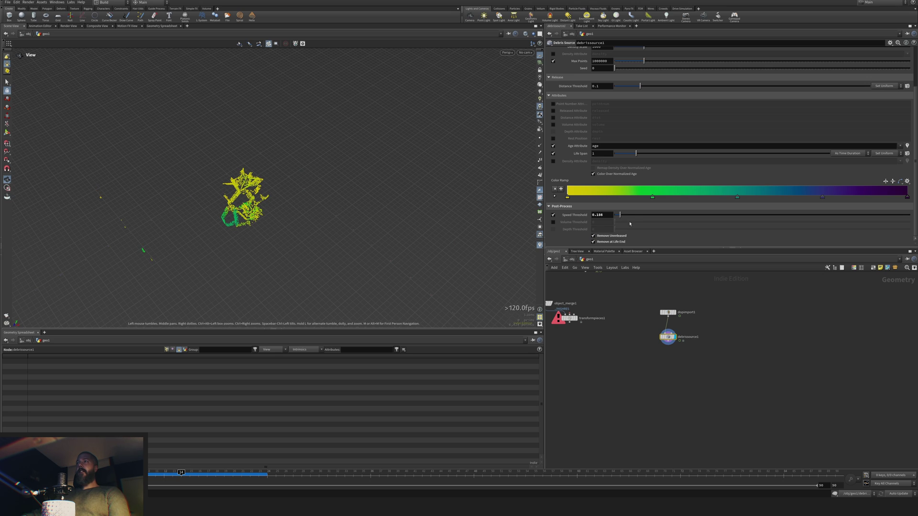
{"action": "left_click", "coordinate": [635, 214]}
{"action": "left_click", "coordinate": [679, 215]}
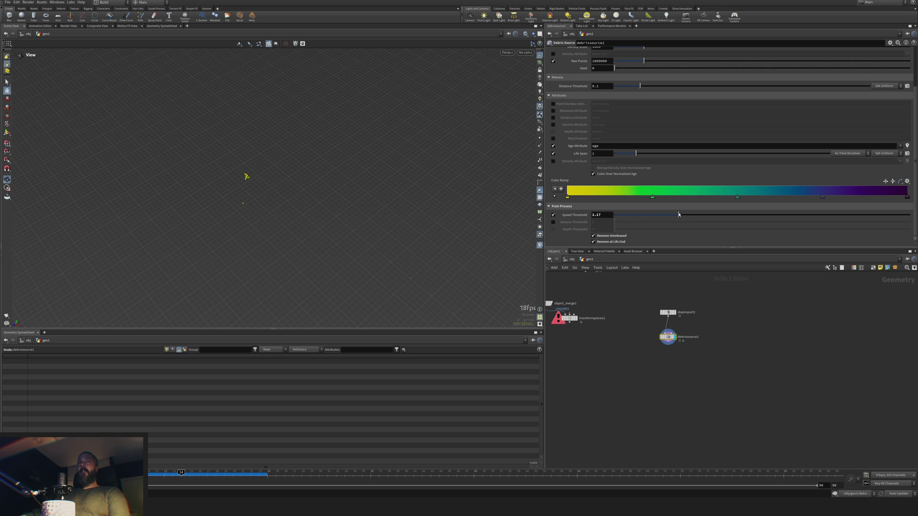
{"action": "left_click_drag", "start_coordinate": [664, 215], "coordinate": [617, 224]}
{"action": "left_click", "coordinate": [555, 223]}
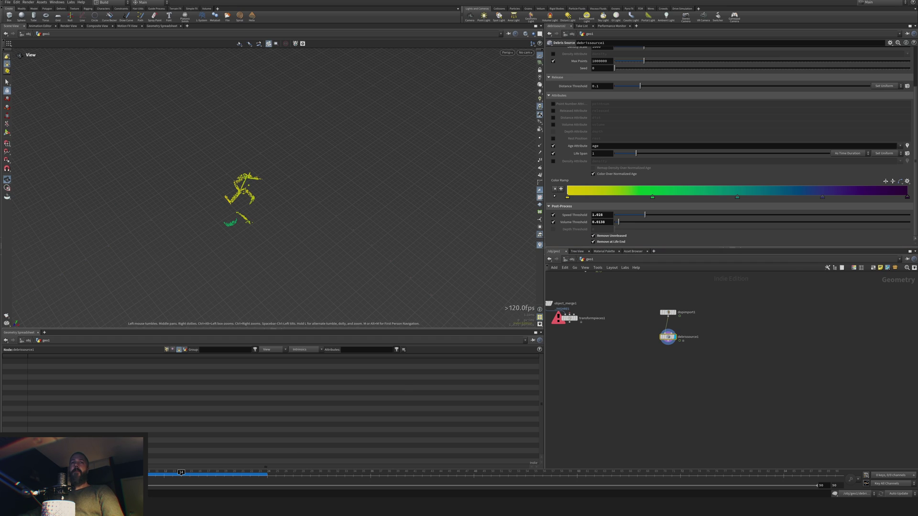
- Scrub the timeline and examine the thresholded debris points from a lower angle
{"action": "left_click", "coordinate": [163, 474]}
{"action": "left_click_drag", "start_coordinate": [163, 475], "coordinate": [267, 475]}
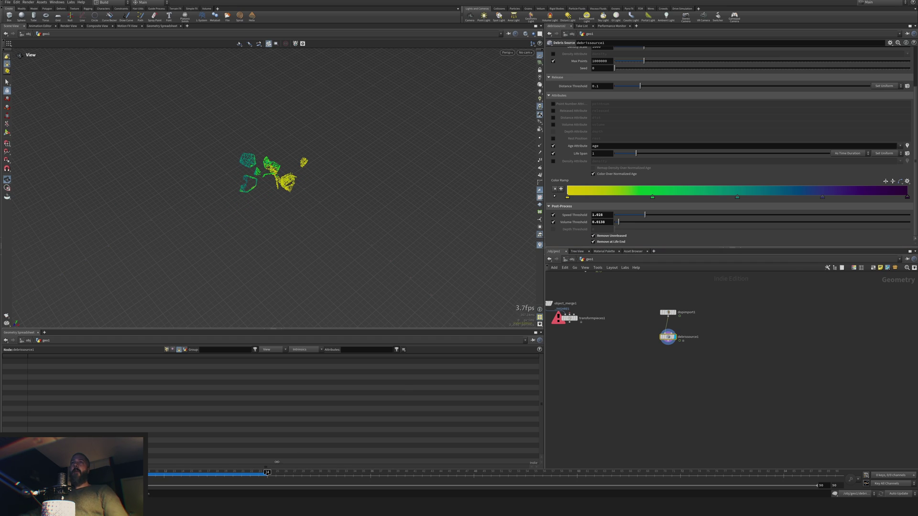
{"action": "left_click_drag", "start_coordinate": [351, 253], "coordinate": [374, 198]}
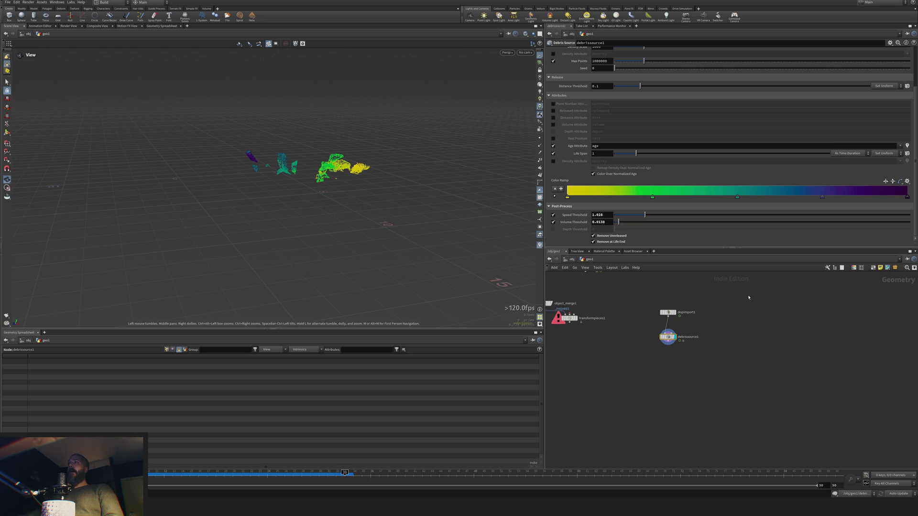
- Set the debris source's Density Scale to 10 and scrub the timeline to check the emitted points
{"action": "middle_click_drag", "start_coordinate": [726, 311], "coordinate": [746, 345]}
{"action": "scroll", "coordinate": [580, 69], "scroll_direction": "up", "scroll_amount": 3}
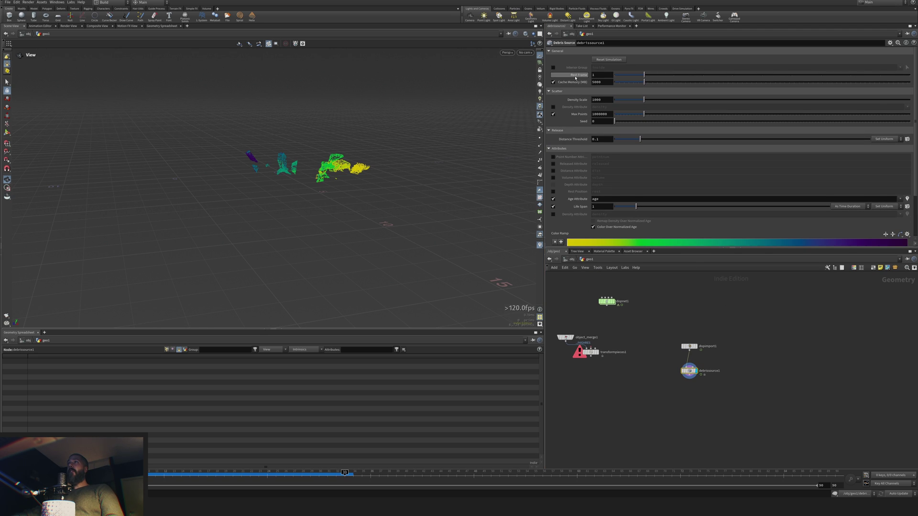
{"action": "type", "text": "10"}
{"action": "key", "text": "Return"}
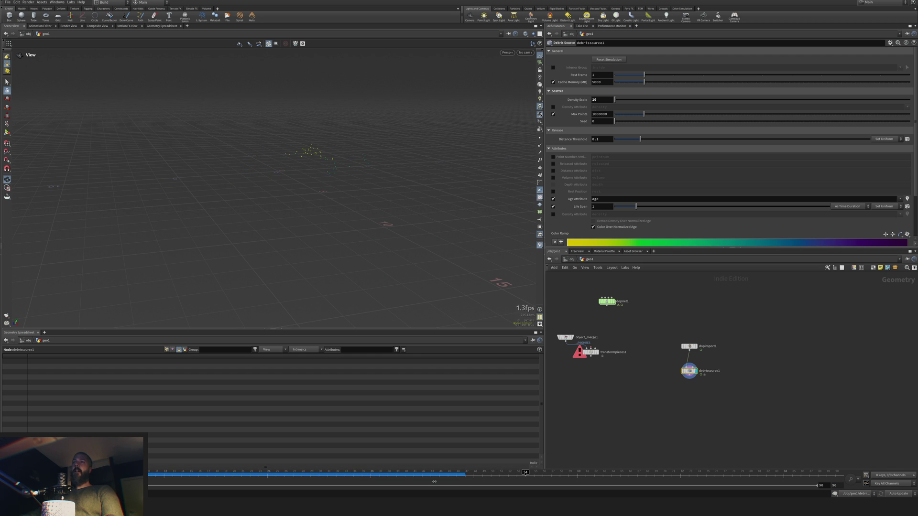
{"action": "left_click_drag", "start_coordinate": [434, 482], "coordinate": [378, 476]}
{"action": "left_click_drag", "start_coordinate": [220, 475], "coordinate": [453, 471]}
{"action": "left_click_drag", "start_coordinate": [190, 472], "coordinate": [320, 467]}
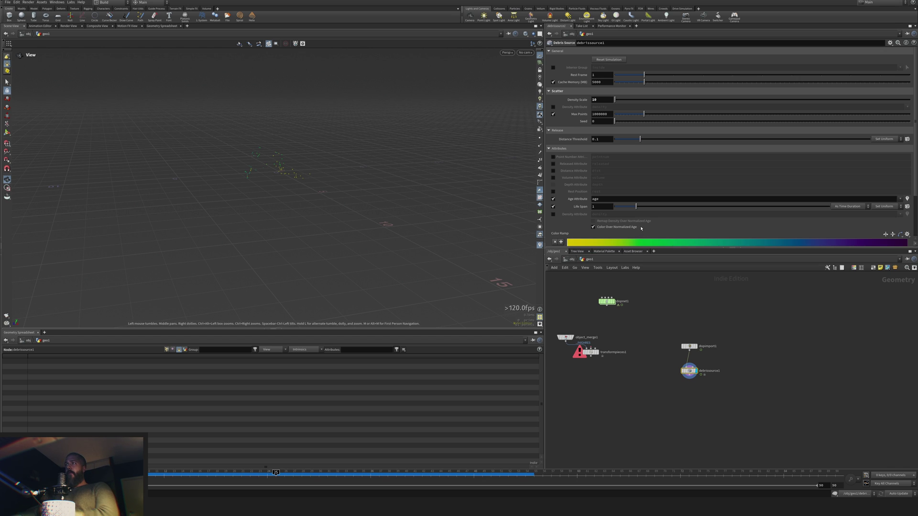
- Switch the debris source's Life Span to As Frame Duration and scrub the timeline to check the points
{"action": "left_click", "coordinate": [846, 207]}
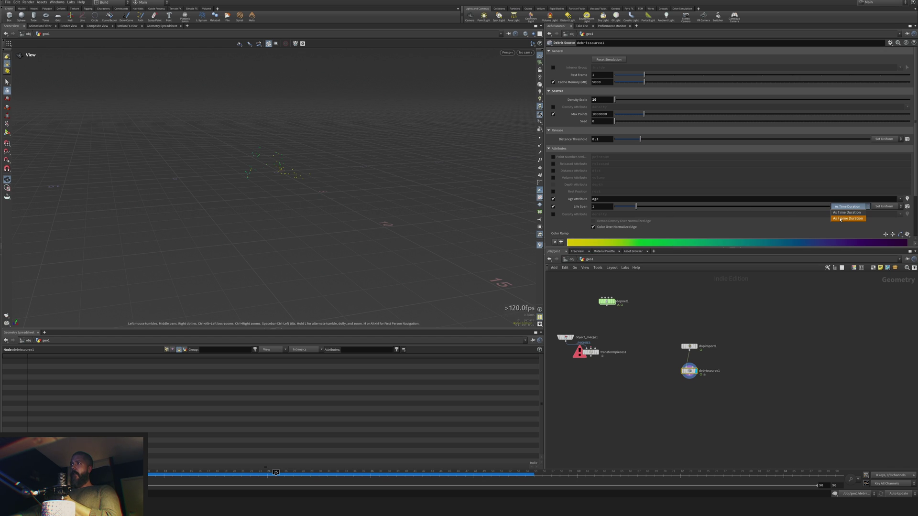
{"action": "left_click", "coordinate": [840, 219]}
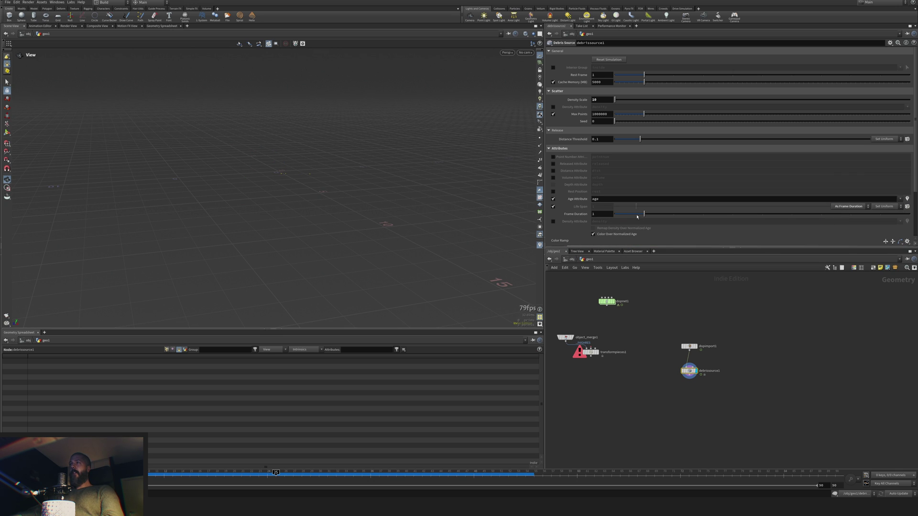
{"action": "left_click_drag", "start_coordinate": [167, 477], "coordinate": [278, 475]}
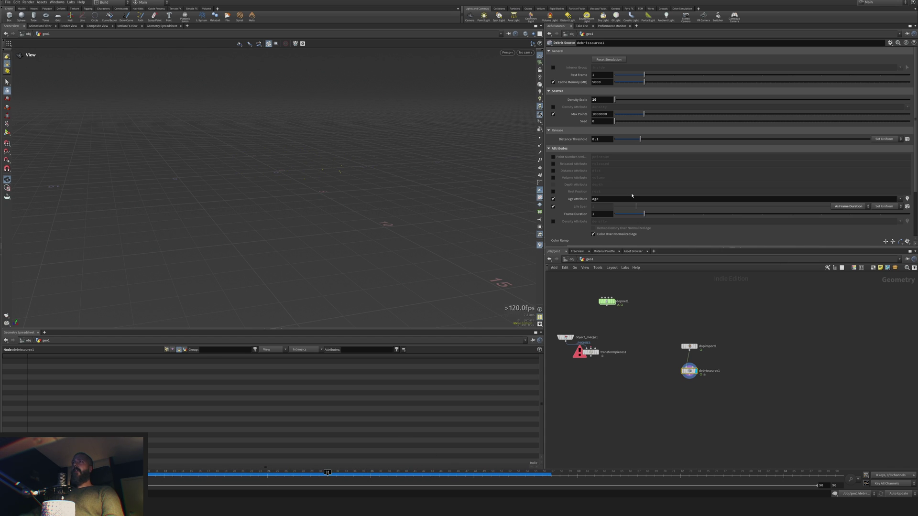
- Set the debris source's density scale to 20
{"action": "double_click", "coordinate": [594, 100]}
{"action": "type", "text": "20"}
{"action": "key", "text": "Return"}
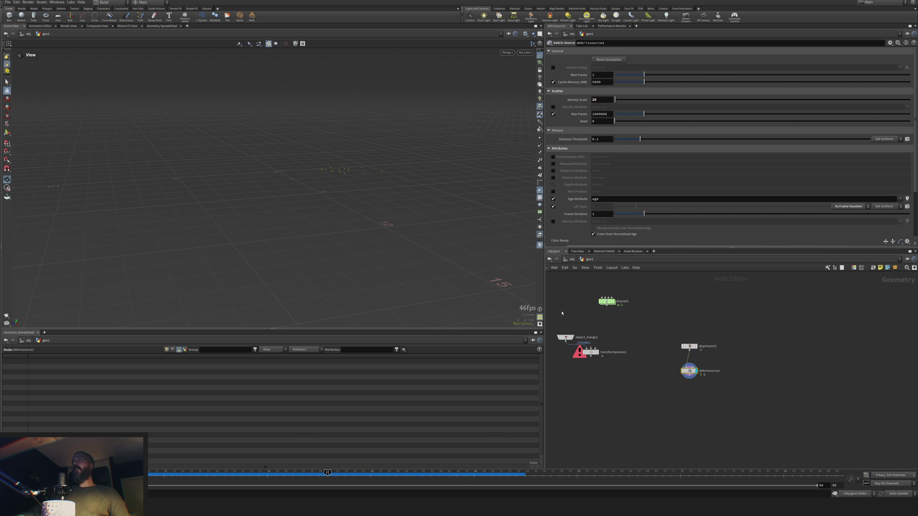
- Add an Attribute Adjust Integer node for the variant attribute, wire it after the debris source and align the node chain
{"action": "scroll", "coordinate": [692, 425], "scroll_direction": "up", "scroll_amount": 5}
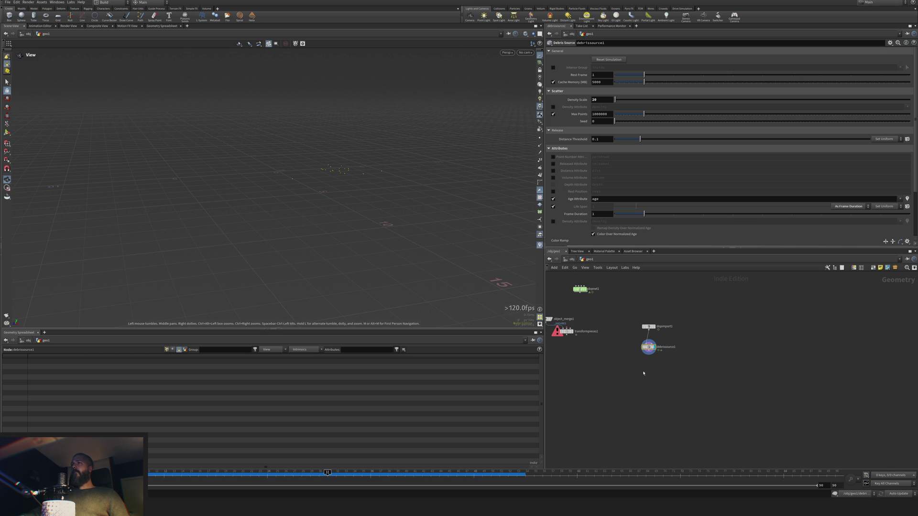
{"action": "middle_click_drag", "start_coordinate": [657, 388], "coordinate": [652, 387]}
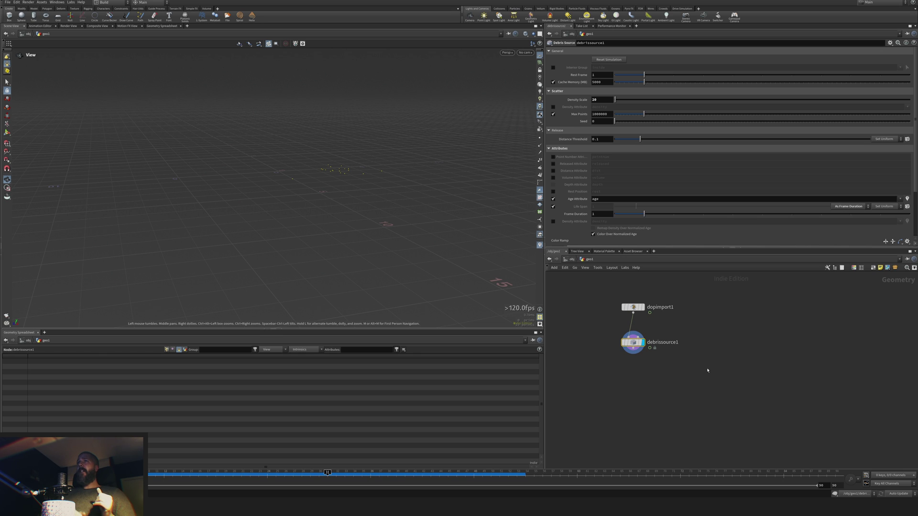
{"action": "key", "text": "Tab"}
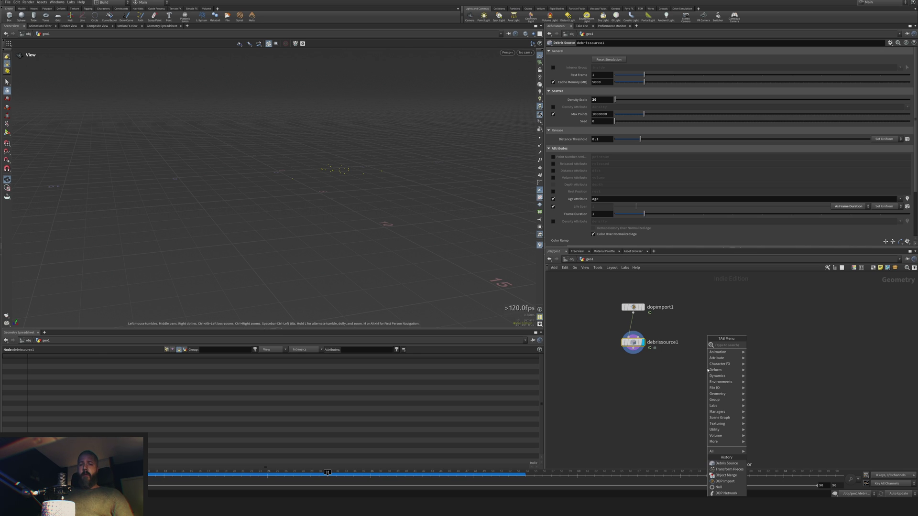
{"action": "type", "text": "inter"}
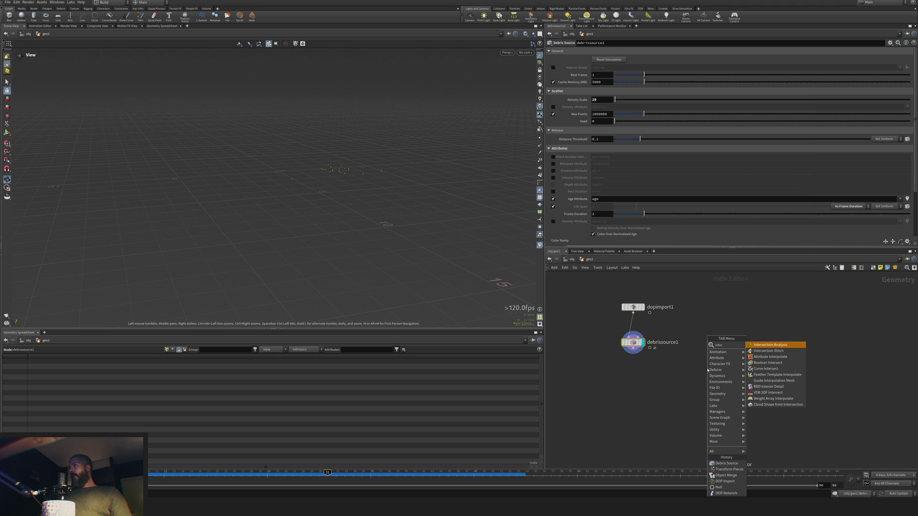
{"action": "key", "text": "BackSpace"}
{"action": "key", "text": "BackSpace"}
{"action": "key", "text": "BackSpace"}
{"action": "key", "text": "BackSpace"}
{"action": "key", "text": "BackSpace"}
{"action": "type", "text": "integ"}
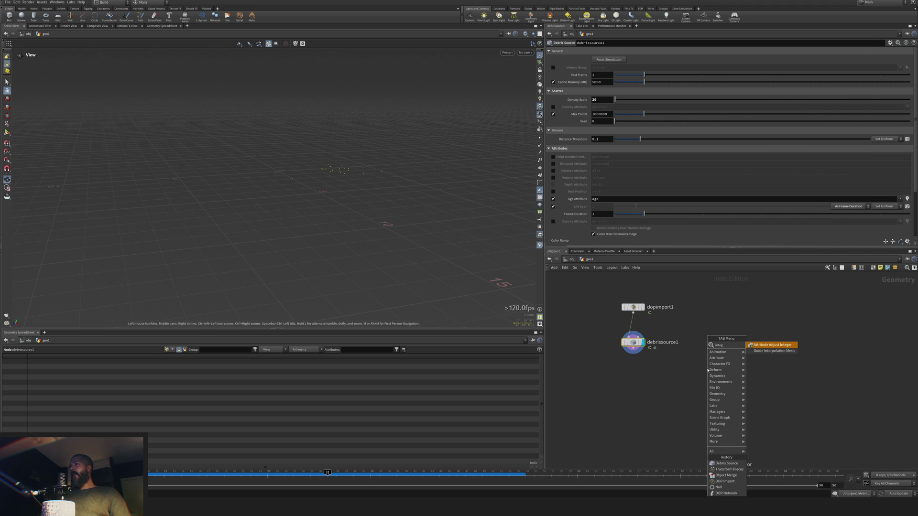
{"action": "key", "text": "Return"}
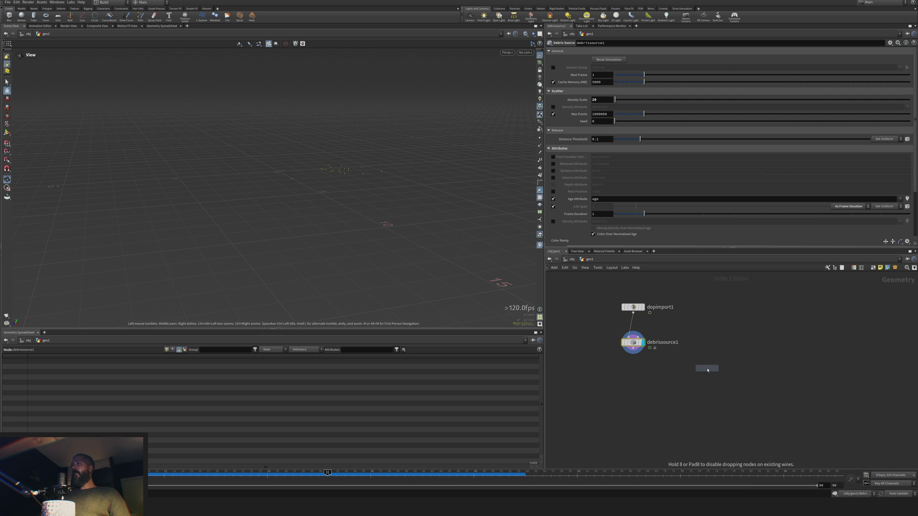
{"action": "left_click", "coordinate": [640, 376]}
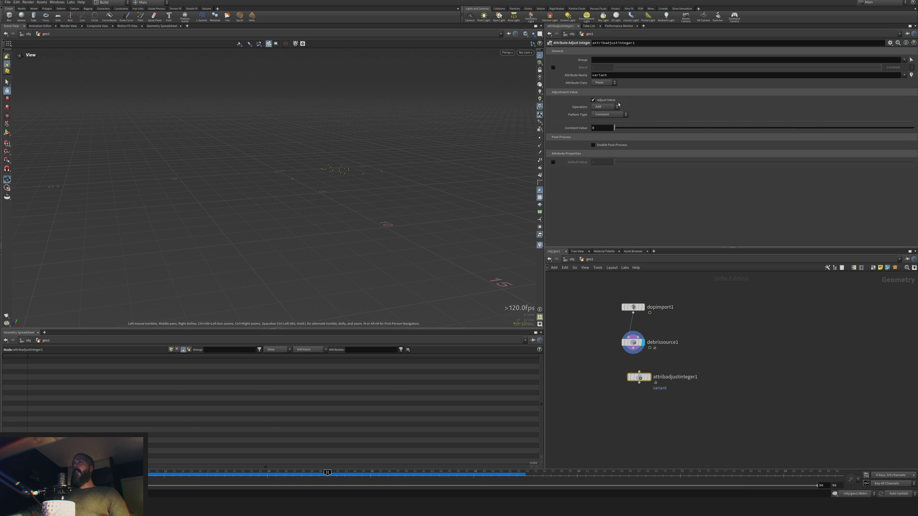
{"action": "left_click_drag", "start_coordinate": [633, 353], "coordinate": [639, 373]}
{"action": "key", "text": "l"}
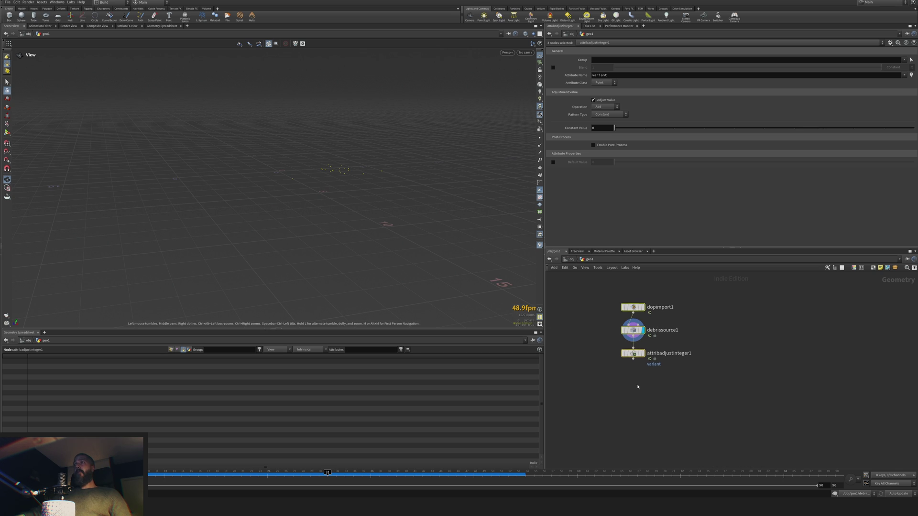
- Set the integer adjustment's pattern type to Random with a maximum value of 4
{"action": "left_click", "coordinate": [634, 353]}
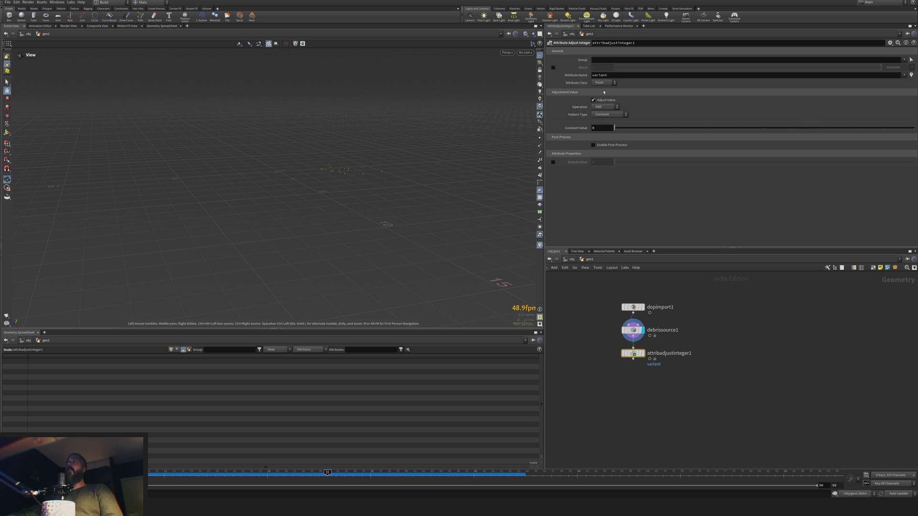
{"action": "left_click", "coordinate": [614, 115]}
{"action": "left_click", "coordinate": [611, 127]}
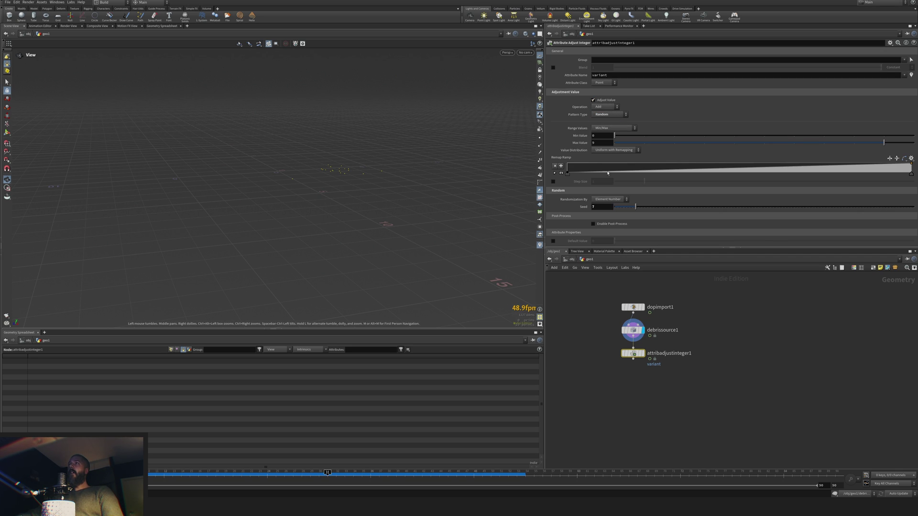
{"action": "left_click_drag", "start_coordinate": [758, 144], "coordinate": [735, 143]}
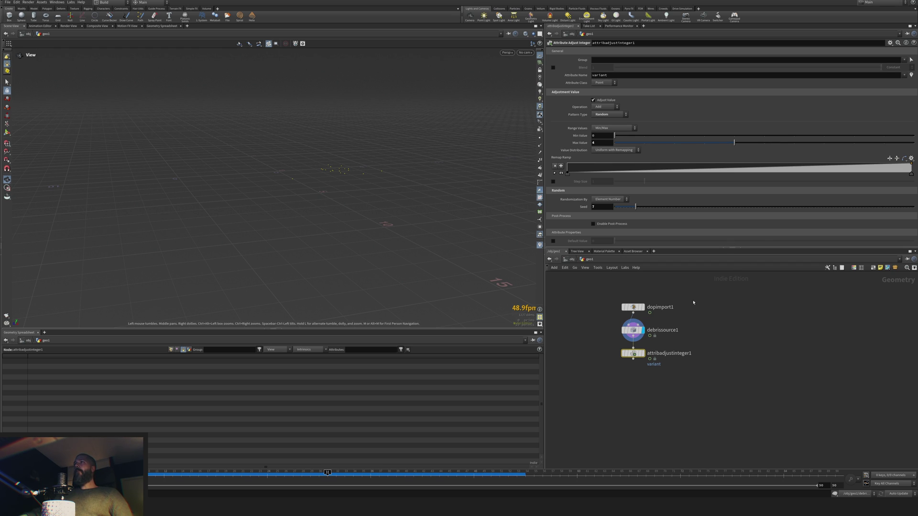
- Create a box beside the debris chain, display it and raise its axis divisions to 23 on all axes
{"action": "middle_click_drag", "start_coordinate": [770, 355], "coordinate": [716, 332]}
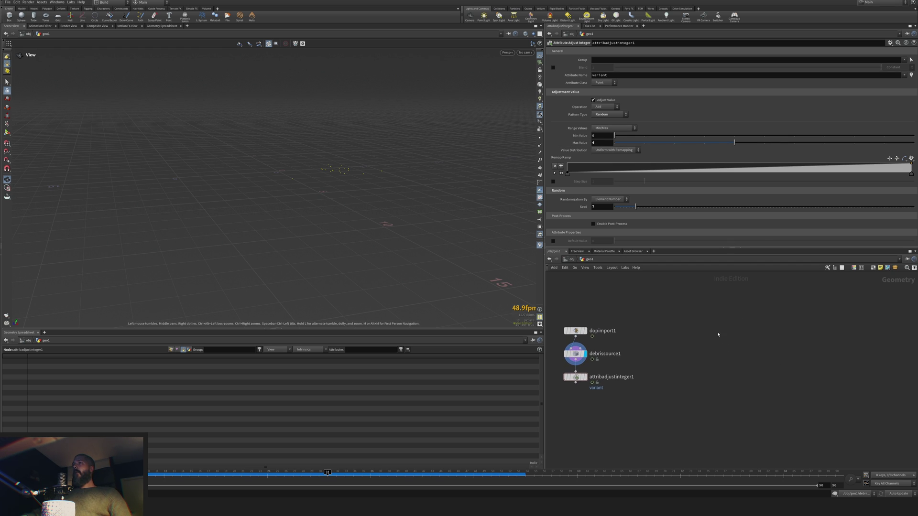
{"action": "key", "text": "Tab"}
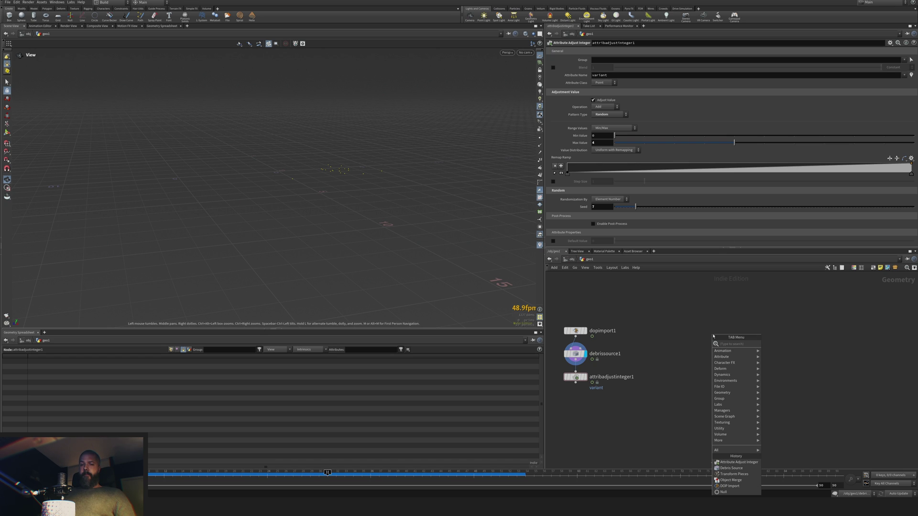
{"action": "type", "text": "box"}
{"action": "key", "text": "Return"}
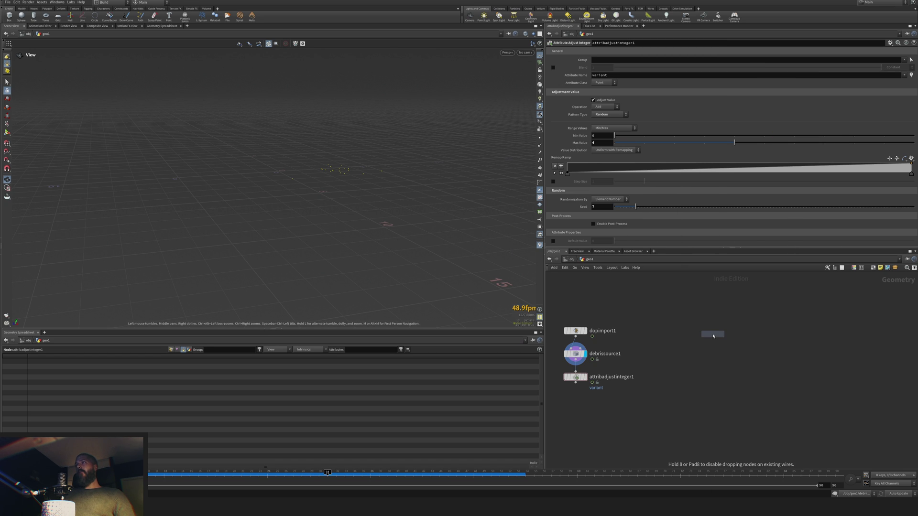
{"action": "left_click", "coordinate": [713, 335]}
{"action": "left_click", "coordinate": [725, 334]}
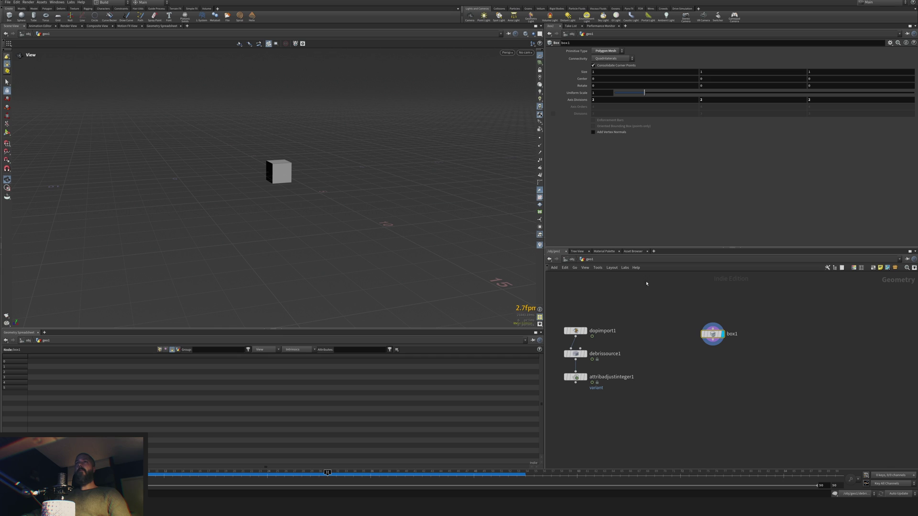
{"action": "mouse_move", "coordinate": [577, 99]}
{"action": "middle_mouse_down"}
{"action": "mouse_move", "coordinate": [624, 99]}
{"action": "mouse_move", "coordinate": [579, 102]}
{"action": "middle_mouse_up"}
{"action": "scroll", "coordinate": [466, 195], "scroll_direction": "up", "scroll_amount": 3}
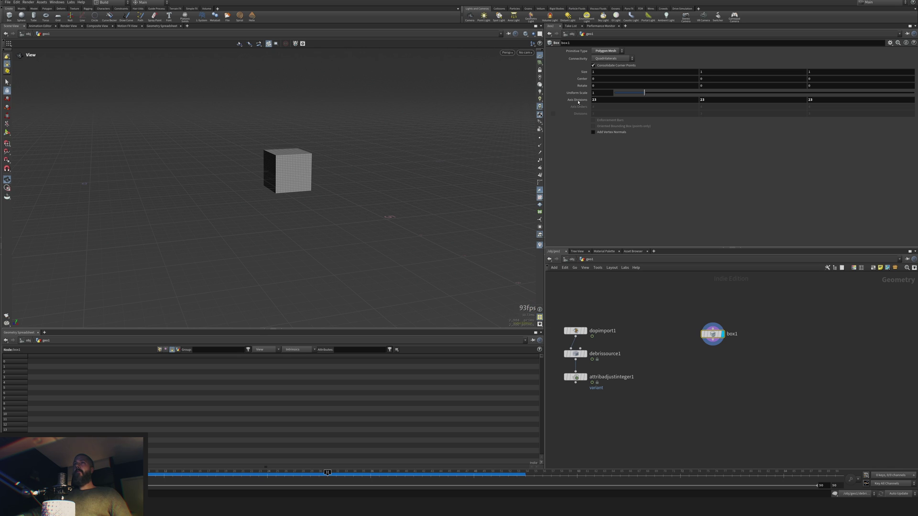
- Add a Mountain node to the box with amplitude about 0.112 and element size about 0.764
{"action": "key", "text": "Tab"}
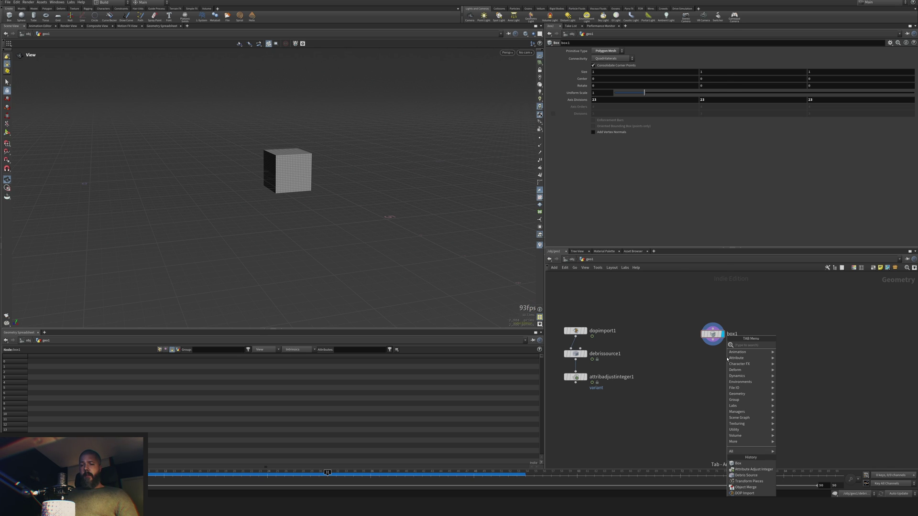
{"action": "type", "text": "mountain"}
{"action": "key", "text": "Return"}
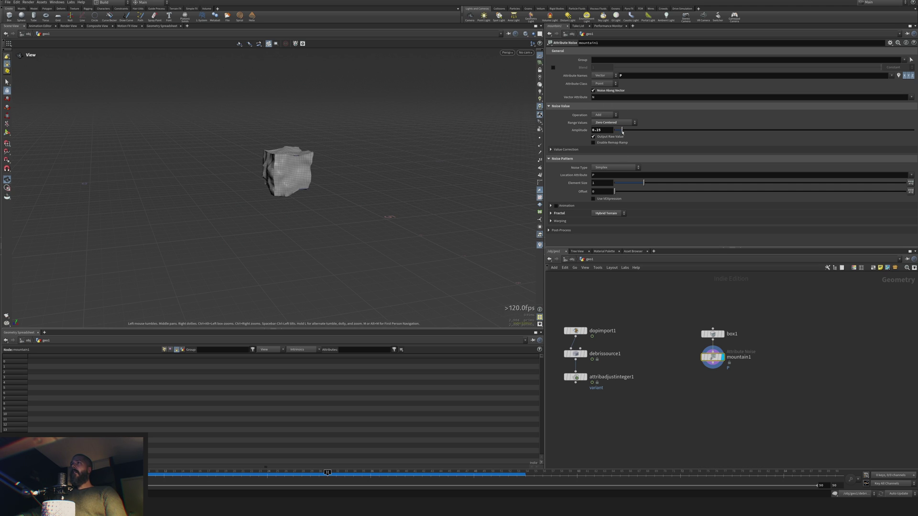
{"action": "left_click_drag", "start_coordinate": [623, 132], "coordinate": [619, 131]}
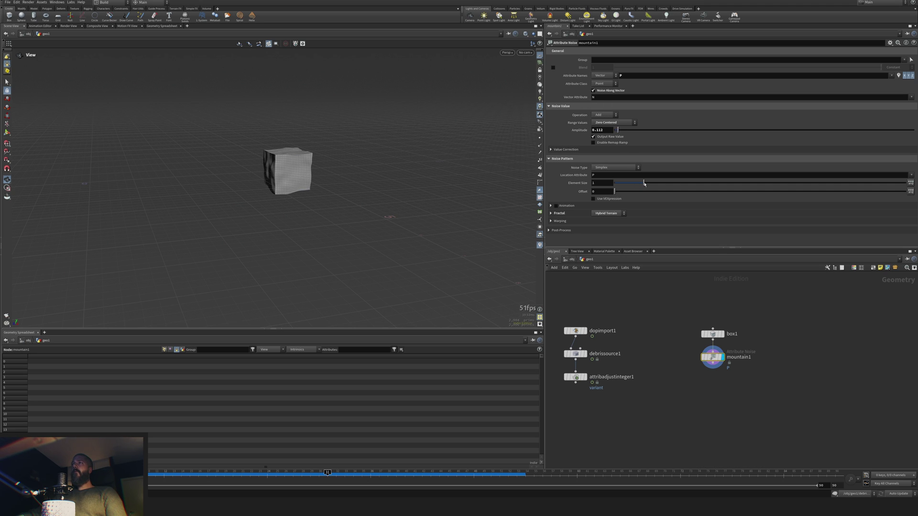
{"action": "left_click_drag", "start_coordinate": [644, 183], "coordinate": [637, 183]}
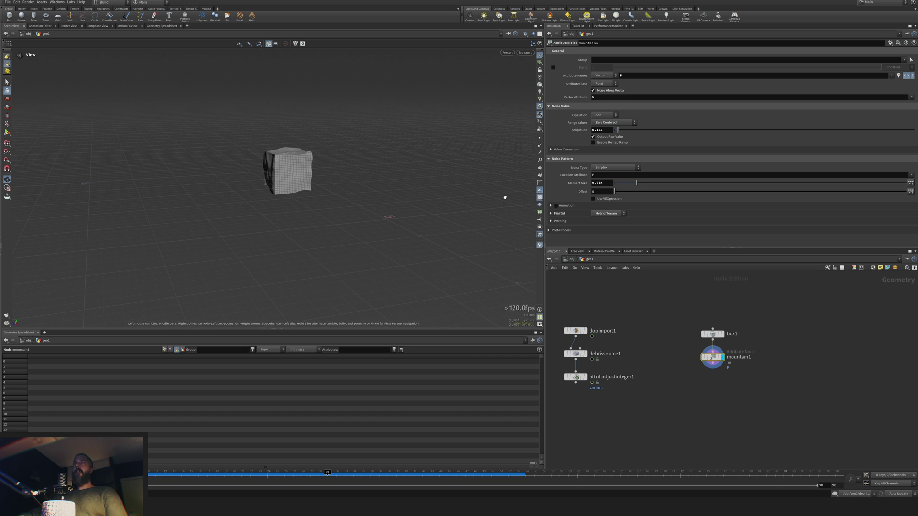
{"action": "left_click_drag", "start_coordinate": [505, 198], "coordinate": [325, 189]}
- Set the box's uniform scale to 0.5 while keeping the noisy result displayed
{"action": "left_click", "coordinate": [713, 334]}
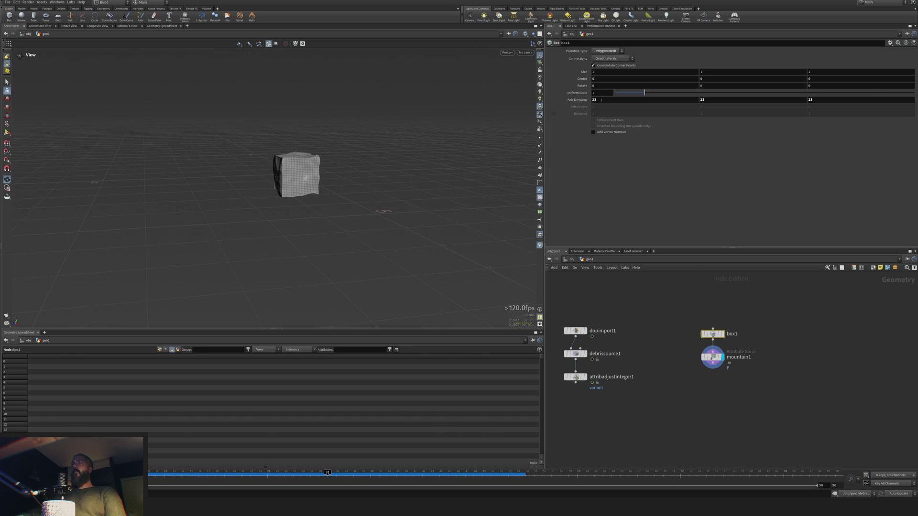
{"action": "type", "text": "0.5"}
{"action": "key", "text": "Return"}
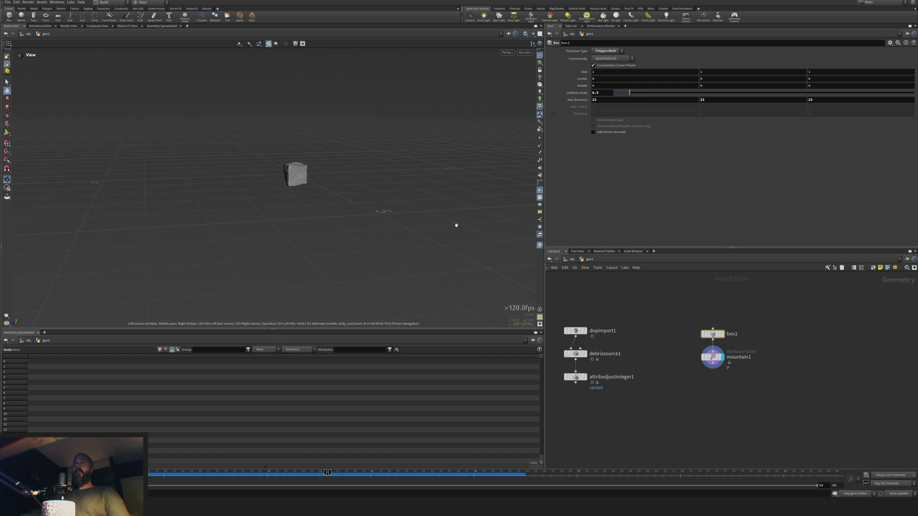
{"action": "left_click_drag", "start_coordinate": [454, 225], "coordinate": [422, 172]}
- Add an IsoOffset node fed by the mountain node, display it and set its uniform sampling divisions to 100
{"action": "middle_click_drag", "start_coordinate": [767, 399], "coordinate": [708, 349]}
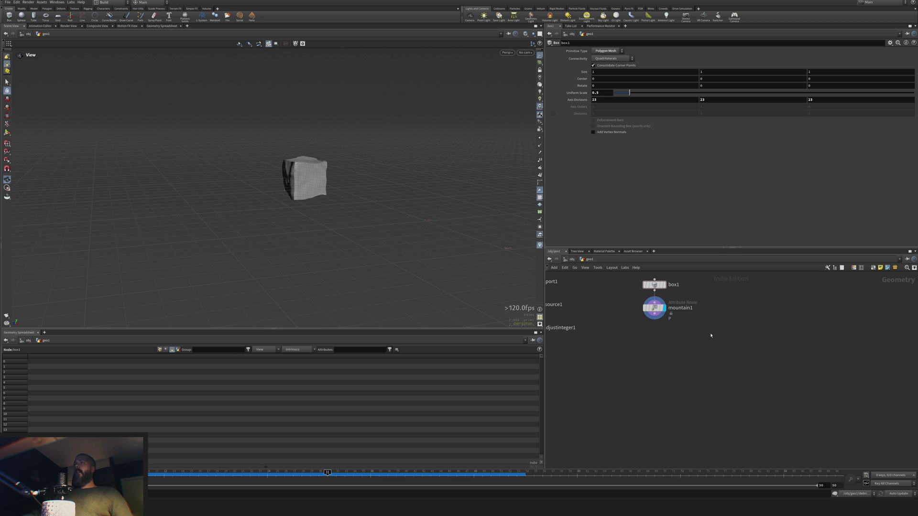
{"action": "key", "text": "Tab"}
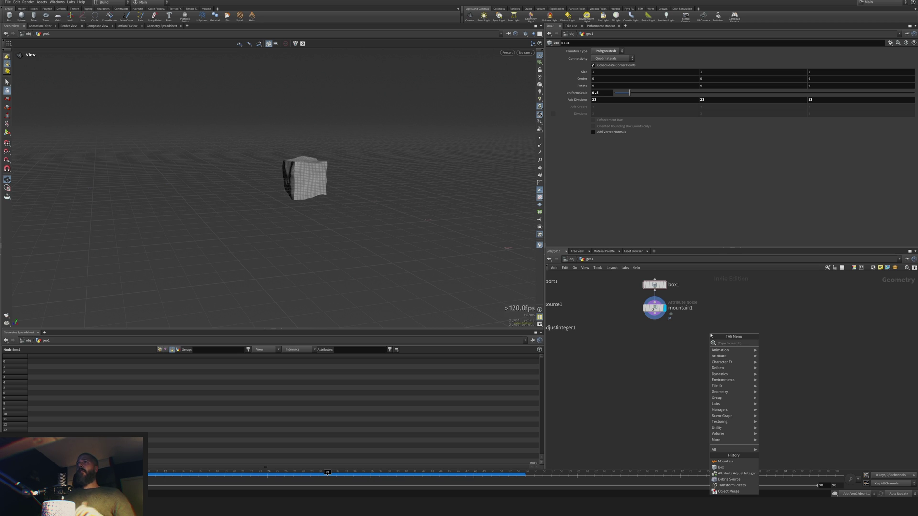
{"action": "type", "text": "iso"}
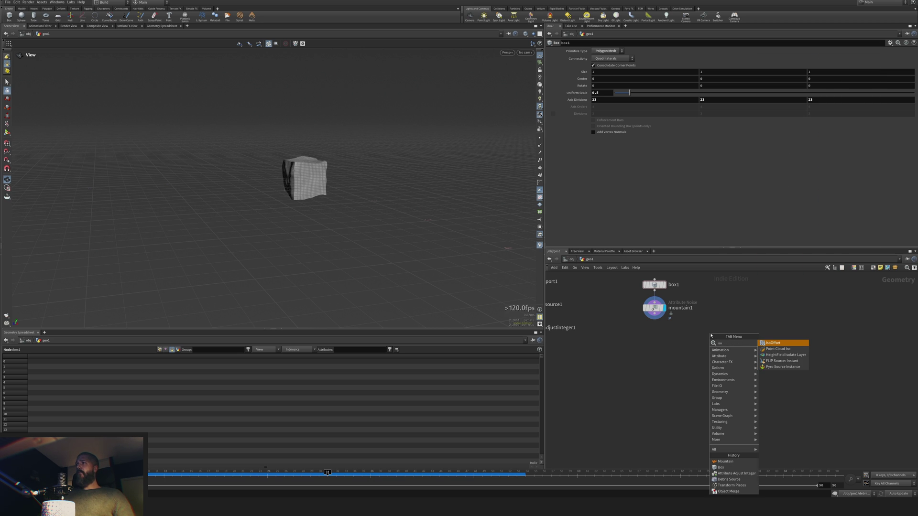
{"action": "key", "text": "Return"}
{"action": "left_click", "coordinate": [718, 333]}
{"action": "left_click", "coordinate": [717, 329]}
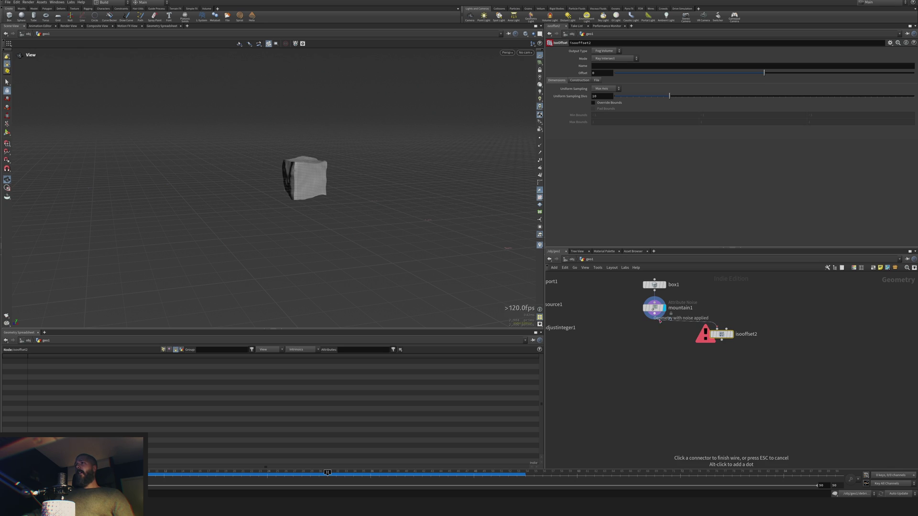
{"action": "left_click", "coordinate": [655, 314]}
{"action": "left_click", "coordinate": [732, 335]}
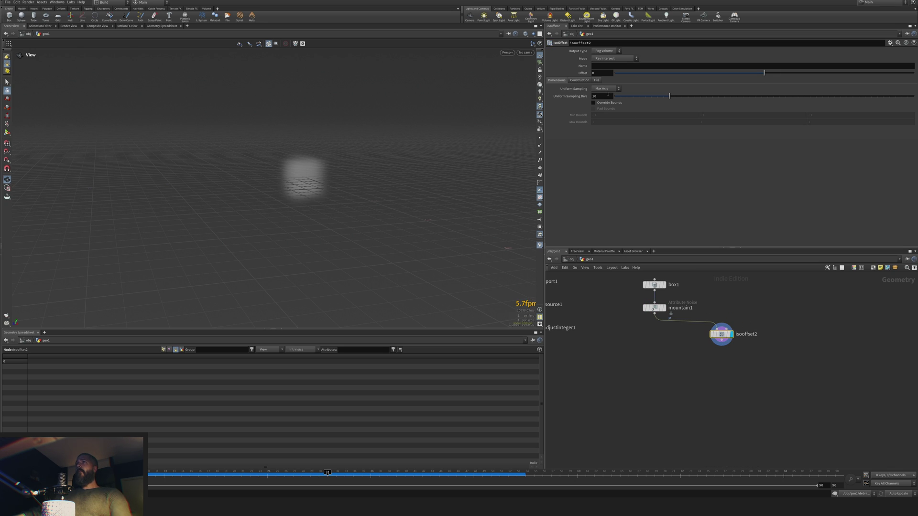
{"action": "type", "text": "100"}
{"action": "key", "text": "Return"}
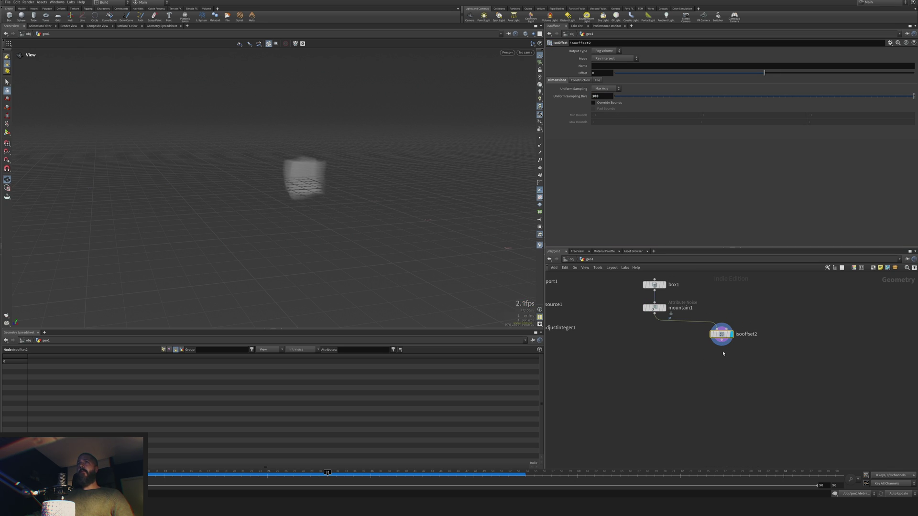
- Append a Scatter node to the IsoOffset and force its total point count to 10
{"action": "key", "text": "Tab"}
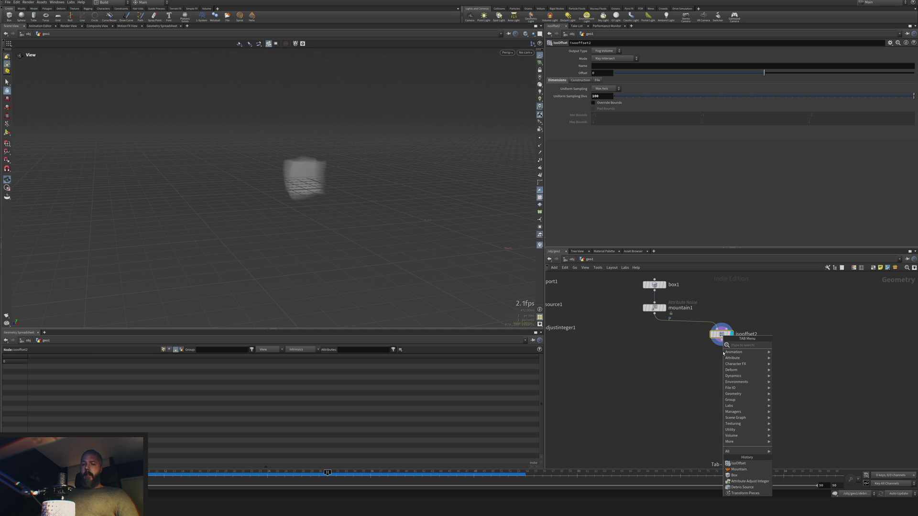
{"action": "type", "text": "scat"}
{"action": "key", "text": "Return"}
{"action": "key", "text": "Return"}
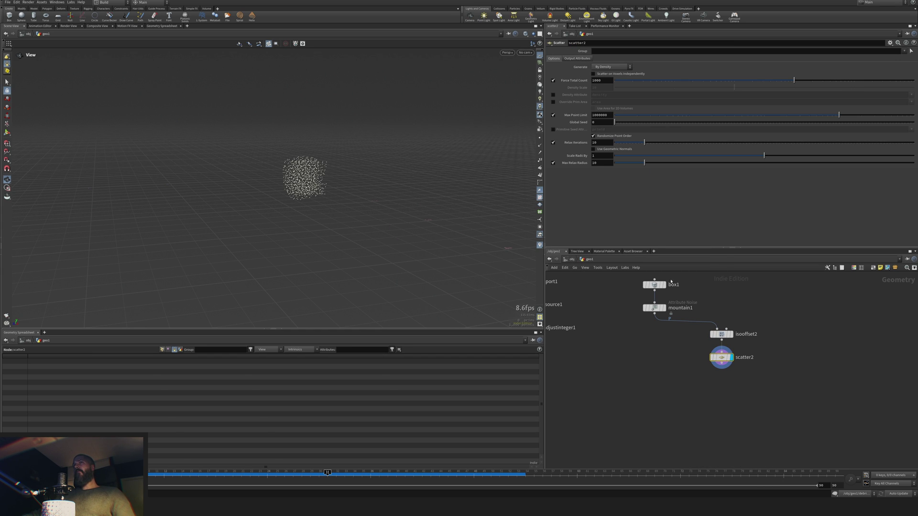
{"action": "double_click", "coordinate": [601, 81]}
{"action": "type", "text": "10"}
{"action": "key", "text": "Return"}
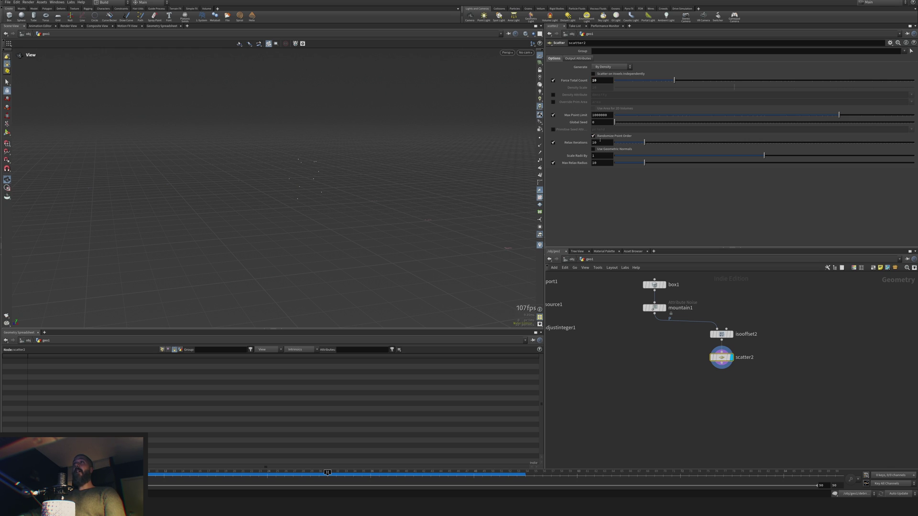
- Add an RBD Material Fracture node below the mountain and scatter nodes
{"action": "middle_click_drag", "start_coordinate": [631, 352], "coordinate": [636, 338]}
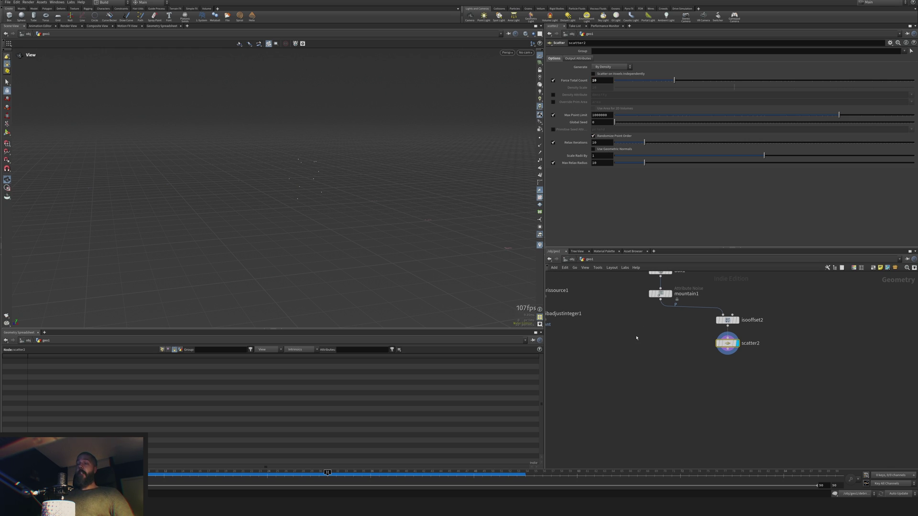
{"action": "key", "text": "Tab"}
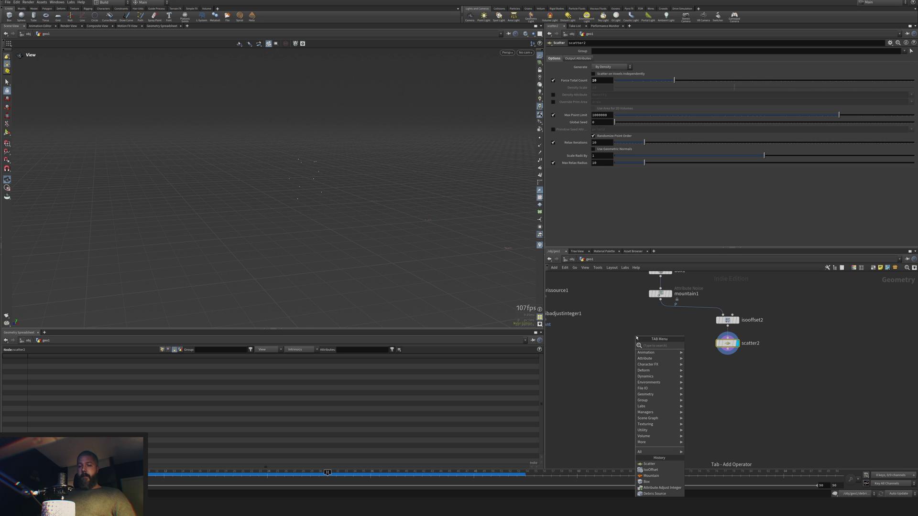
{"action": "type", "text": "rmater"}
{"action": "key", "text": "Return"}
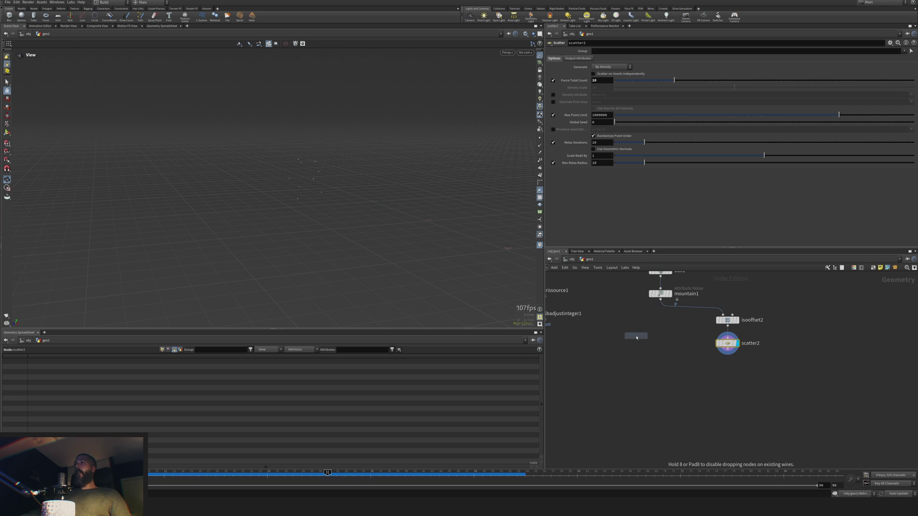
{"action": "left_click", "coordinate": [674, 371]}
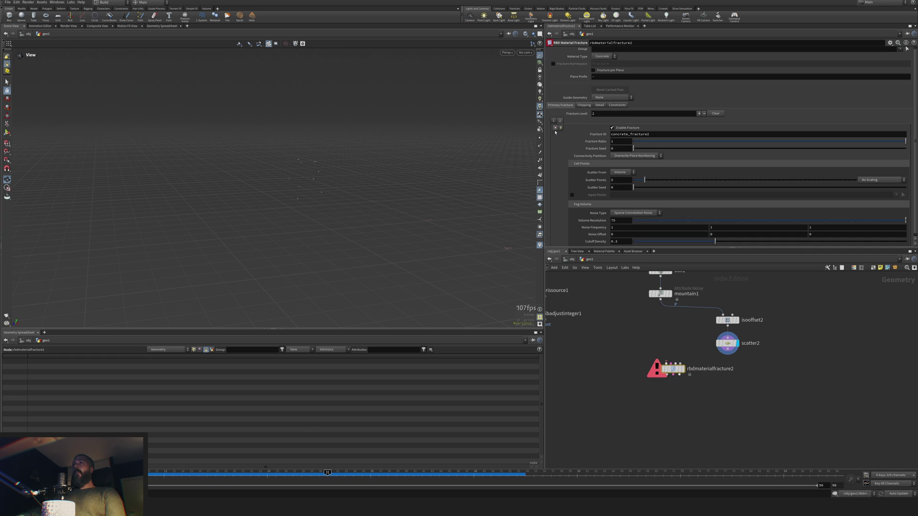
- Reduce the new fracture node to a single level, enable its Input Points option, and turn on edge and interior detail
{"action": "left_click", "coordinate": [555, 128]}
{"action": "left_click", "coordinate": [572, 195]}
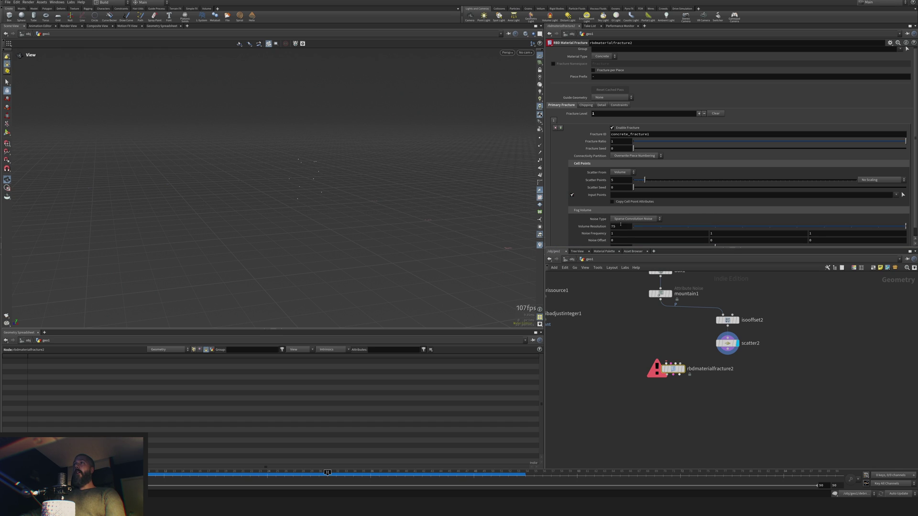
{"action": "left_click", "coordinate": [602, 105]}
{"action": "left_click", "coordinate": [594, 127]}
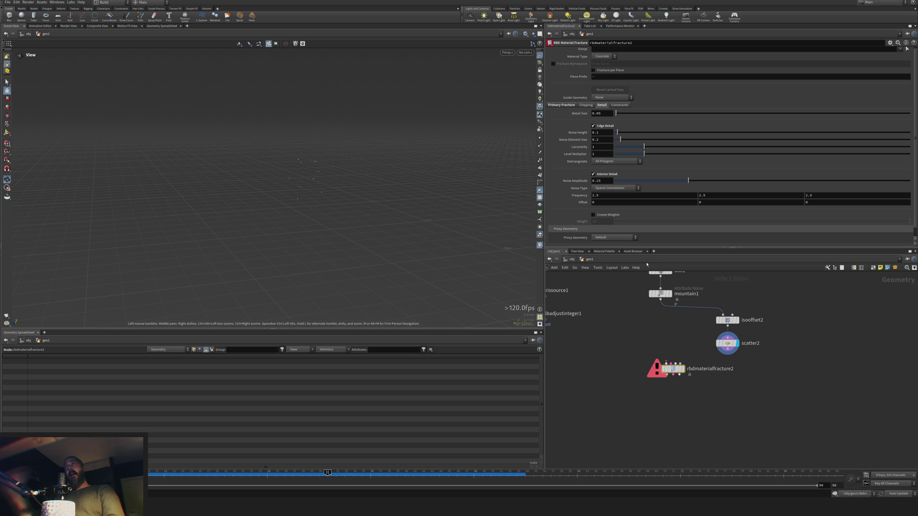
- Wire the mountain geometry and the scattered points into the RBD Material Fracture node and display it
{"action": "scroll", "coordinate": [660, 351], "scroll_direction": "up", "scroll_amount": 1}
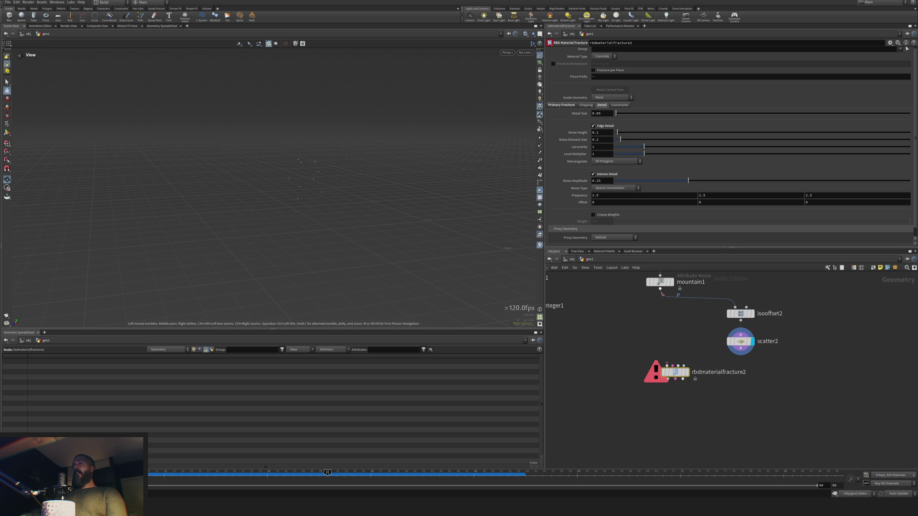
{"action": "left_click_drag", "start_coordinate": [660, 289], "coordinate": [685, 368]}
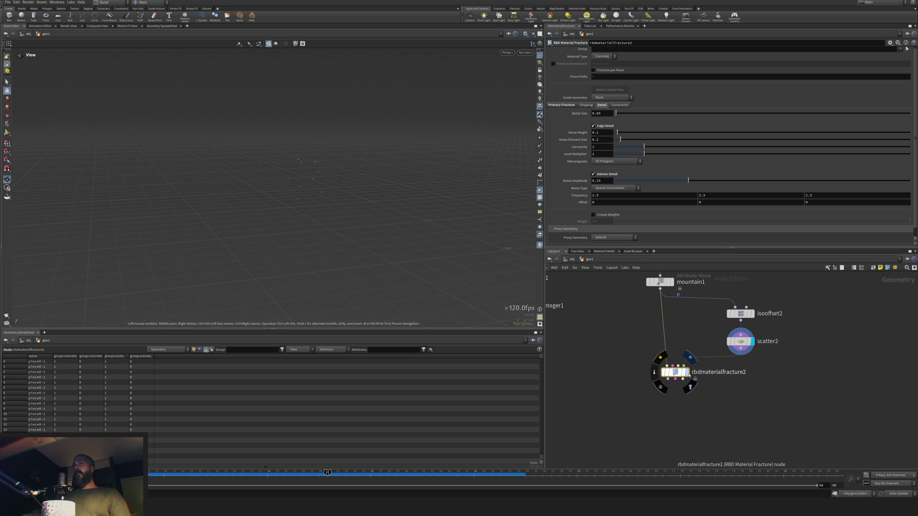
{"action": "left_click", "coordinate": [690, 358]}
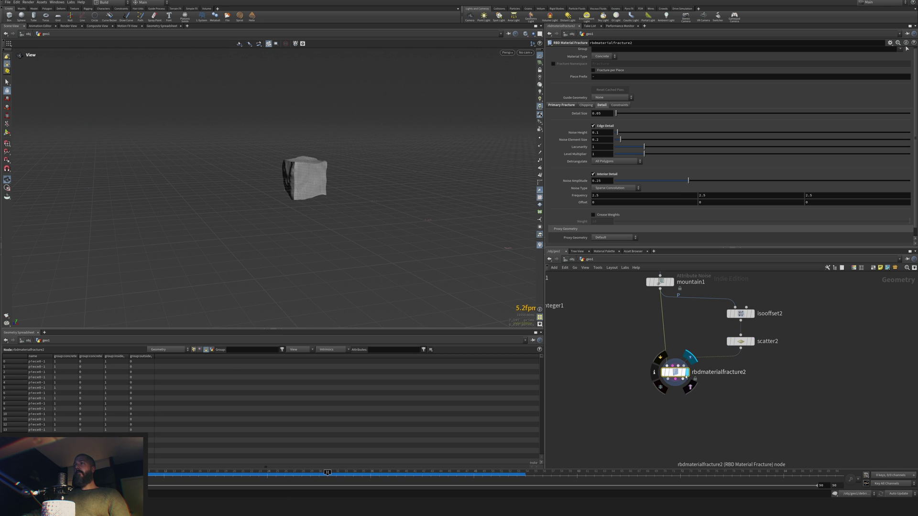
- Append an Exploded View node to the fracture node and display it to preview the separated pieces
{"action": "key", "text": "Tab"}
{"action": "type", "text": "explo"}
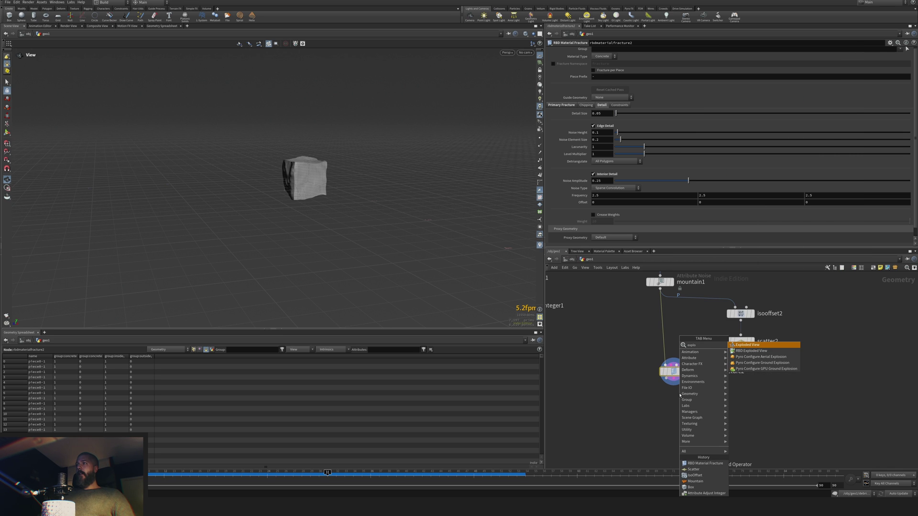
{"action": "key", "text": "Return"}
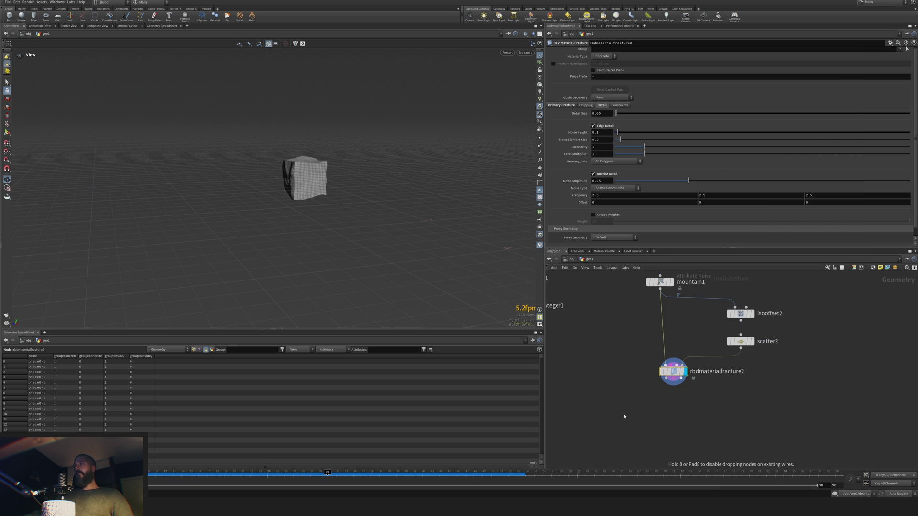
{"action": "left_click", "coordinate": [637, 419]}
{"action": "left_click", "coordinate": [635, 415]}
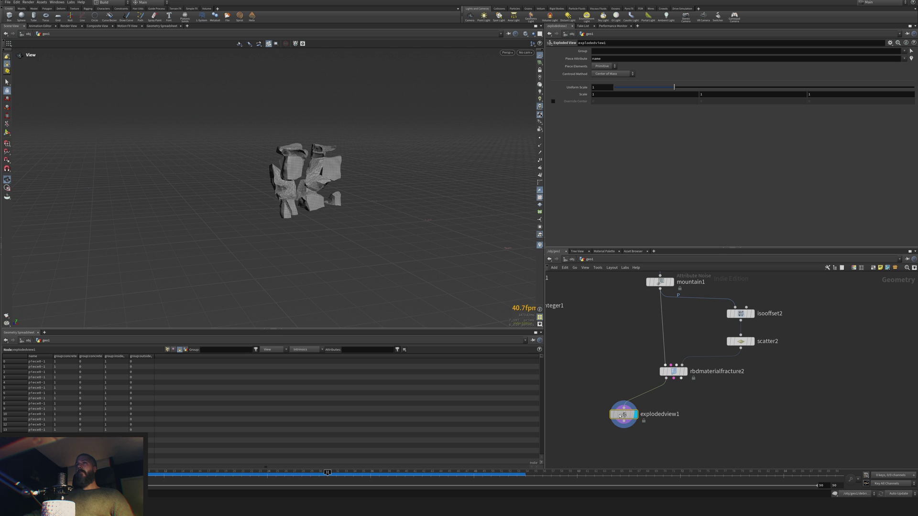
- Link the variant node's Max Value to the scatter's total count with a relative reference minus one: ch("../scatter2/npts") - 1
{"action": "middle_click_drag", "start_coordinate": [716, 309], "coordinate": [708, 357]}
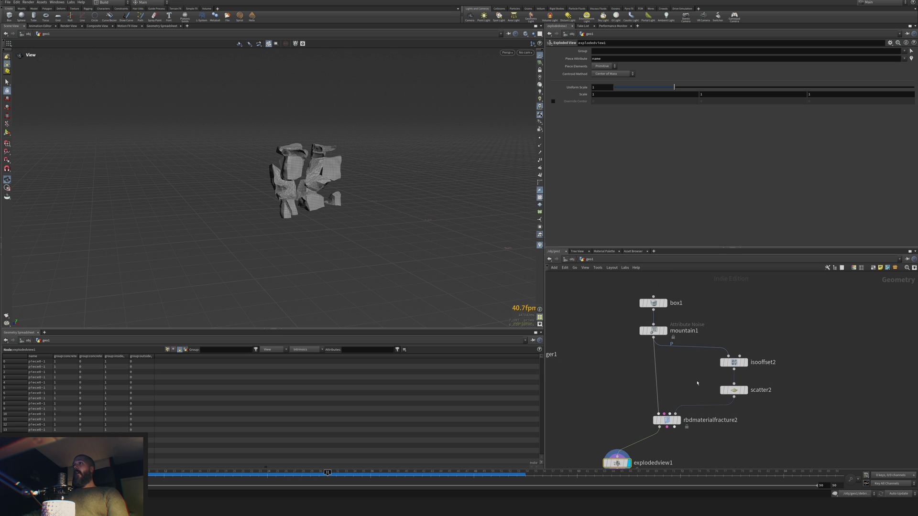
{"action": "left_click", "coordinate": [734, 390]}
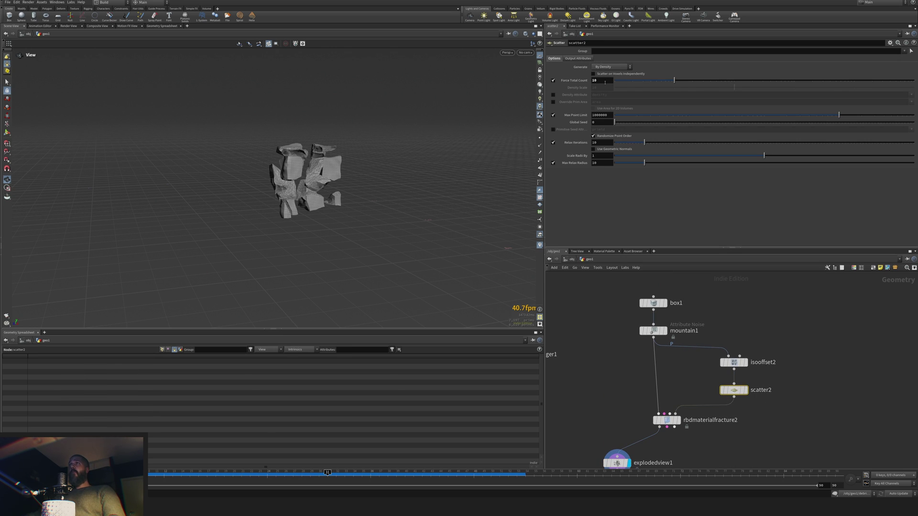
{"action": "right_click", "coordinate": [604, 80]}
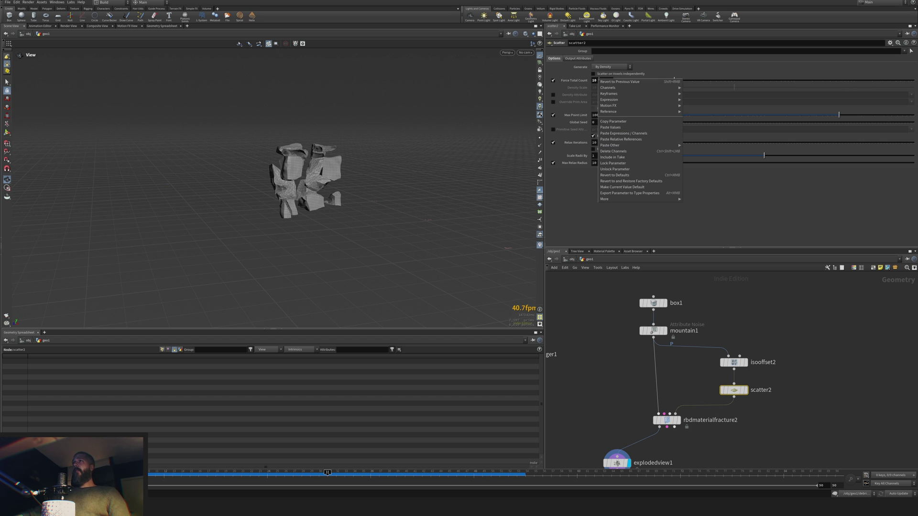
{"action": "left_click", "coordinate": [629, 122]}
{"action": "middle_click_drag", "start_coordinate": [564, 364], "coordinate": [676, 373]}
{"action": "left_click", "coordinate": [639, 369]}
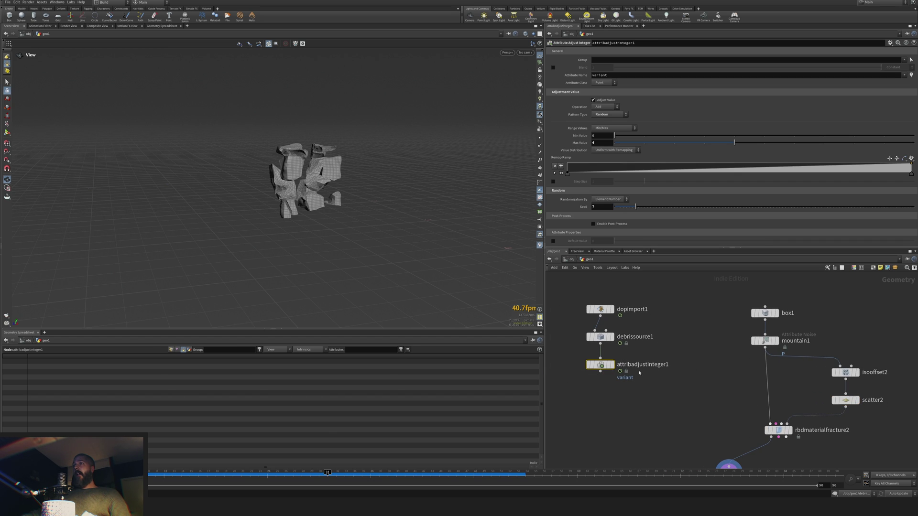
{"action": "right_click", "coordinate": [600, 144]}
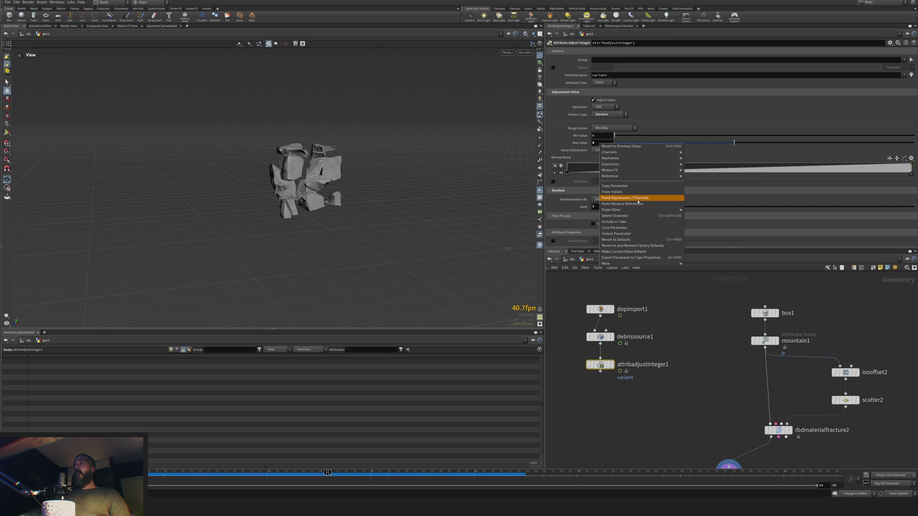
{"action": "left_click", "coordinate": [638, 204]}
{"action": "left_click", "coordinate": [658, 143]}
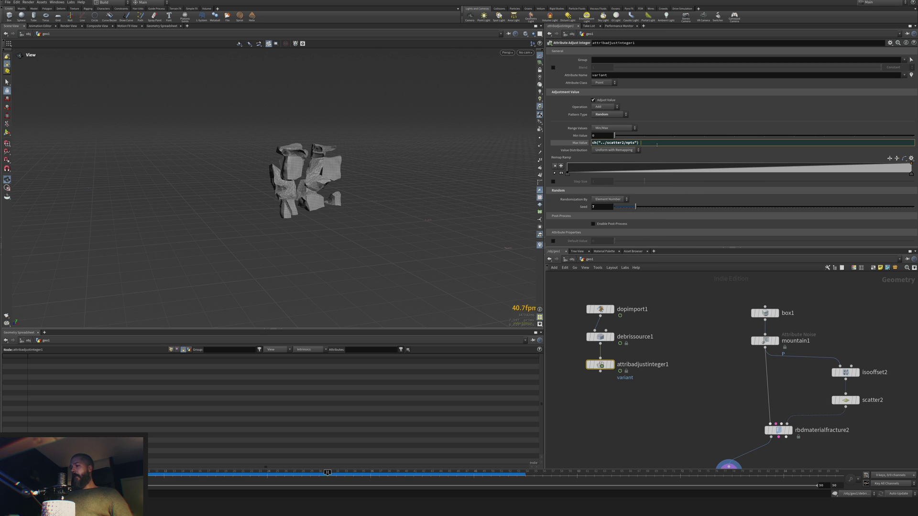
{"action": "type", "text": "- 1"}
{"action": "key", "text": "Return"}
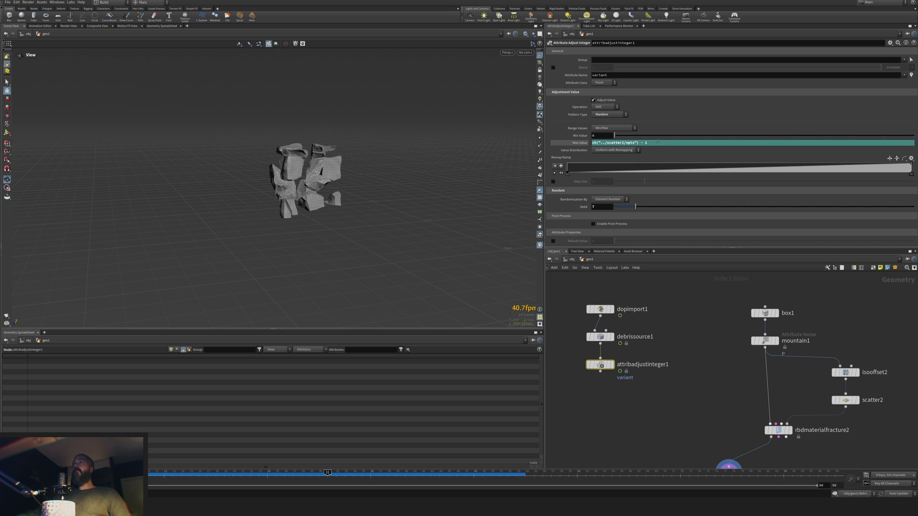
- Raise the scatter node's forced total count to 21
{"action": "middle_click_drag", "start_coordinate": [807, 393], "coordinate": [737, 323]}
{"action": "left_click", "coordinate": [775, 331]}
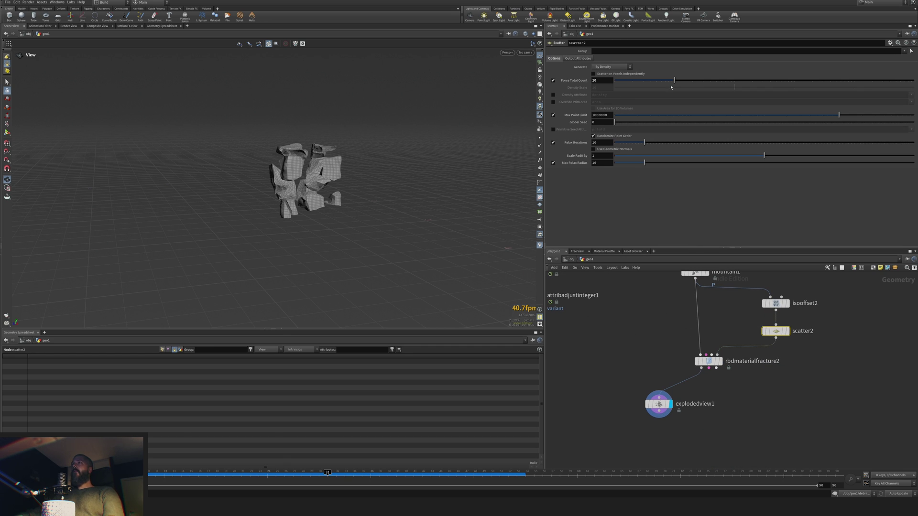
{"action": "left_click_drag", "start_coordinate": [684, 80], "coordinate": [694, 80]}
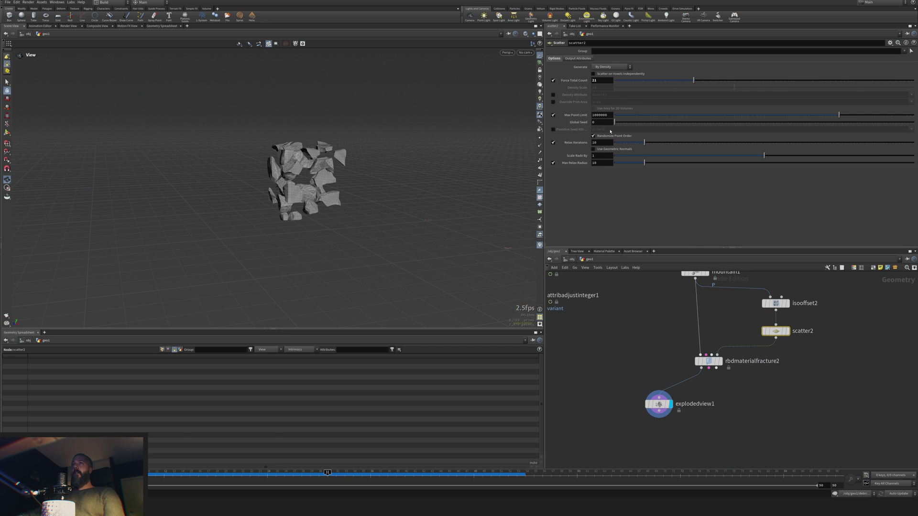
- Compare the variant node's evaluated Max Value with the scatter node's total count
{"action": "middle_click_drag", "start_coordinate": [550, 298], "coordinate": [602, 316]}
{"action": "left_click", "coordinate": [627, 314]}
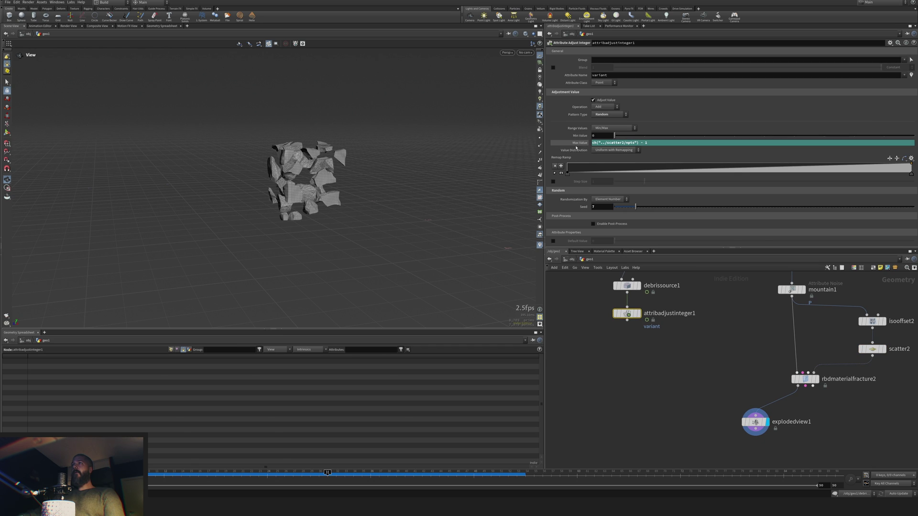
{"action": "middle_click_drag", "start_coordinate": [822, 364], "coordinate": [715, 325]}
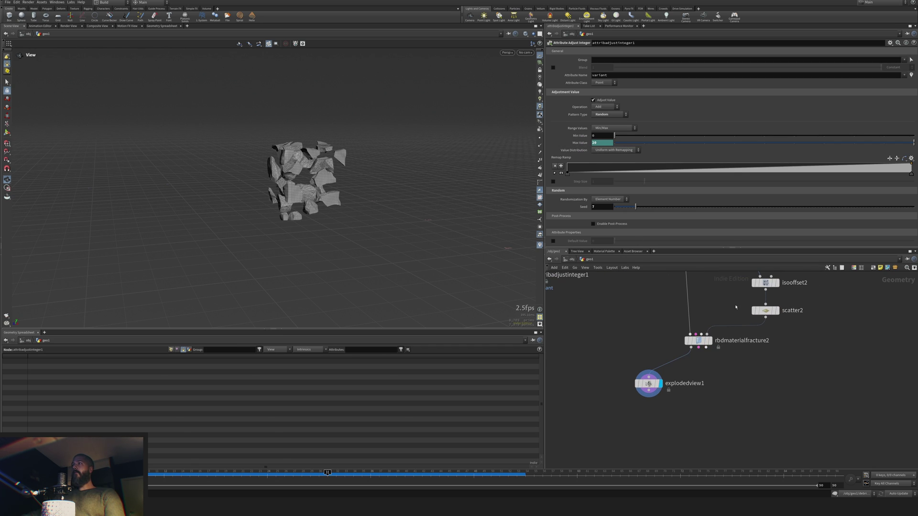
{"action": "left_click", "coordinate": [765, 310]}
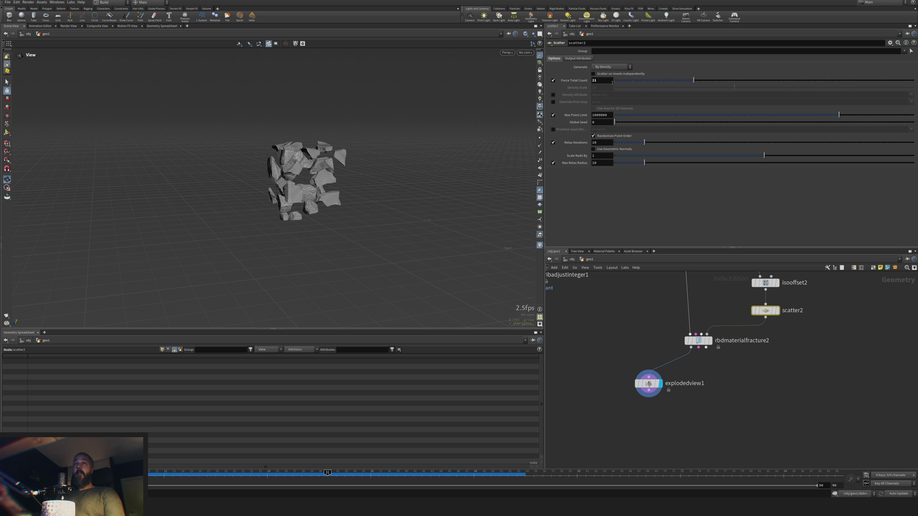
- Delete the Exploded View node and shift the fracture node into line under the mountain node
{"action": "mouse_move", "coordinate": [388, 213]}
{"action": "left_mouse_down"}
{"action": "mouse_move", "coordinate": [395, 248]}
{"action": "mouse_move", "coordinate": [396, 199]}
{"action": "mouse_move", "coordinate": [416, 211]}
{"action": "mouse_move", "coordinate": [390, 209]}
{"action": "mouse_move", "coordinate": [396, 234]}
{"action": "mouse_move", "coordinate": [404, 227]}
{"action": "mouse_move", "coordinate": [388, 218]}
{"action": "left_mouse_up"}
{"action": "middle_click_drag", "start_coordinate": [710, 383], "coordinate": [650, 369]}
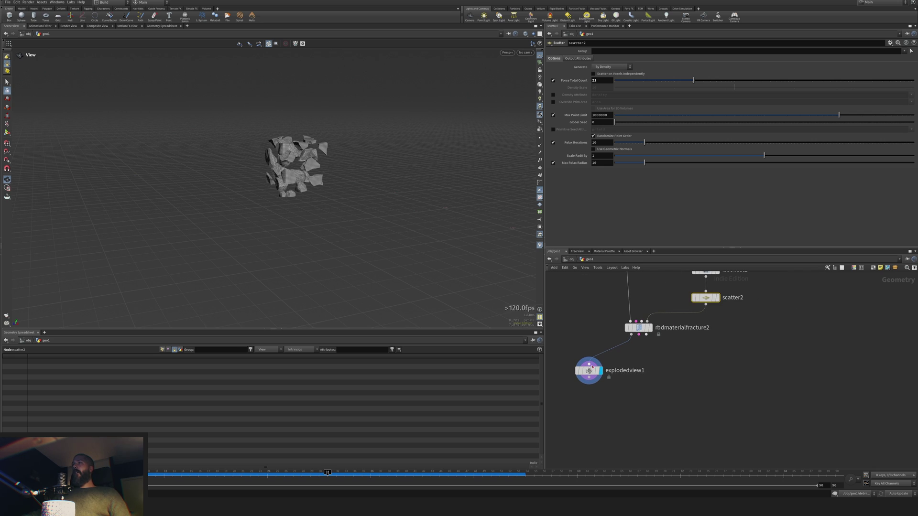
{"action": "left_click", "coordinate": [588, 369]}
{"action": "key", "text": "Delete"}
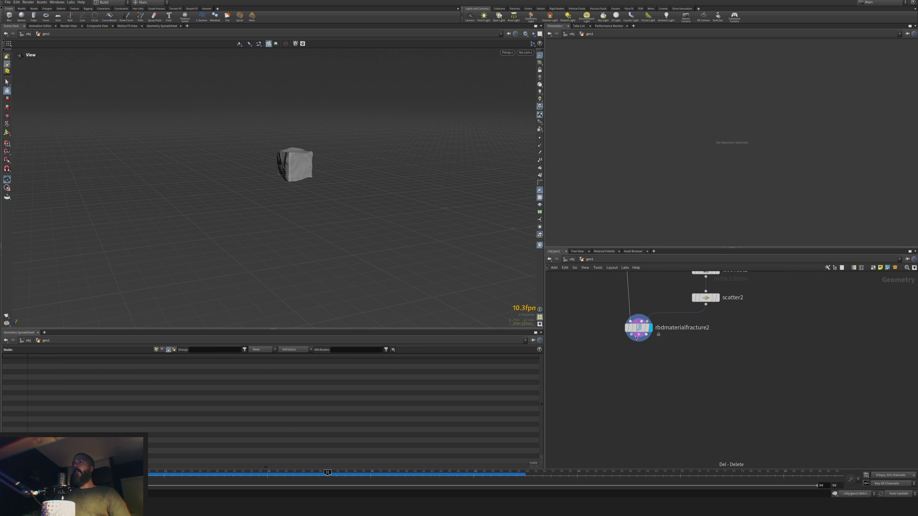
{"action": "middle_click_drag", "start_coordinate": [652, 379], "coordinate": [633, 407]}
{"action": "scroll", "coordinate": [649, 392], "scroll_direction": "down", "scroll_amount": 1}
{"action": "left_click_drag", "start_coordinate": [622, 366], "coordinate": [614, 366]}
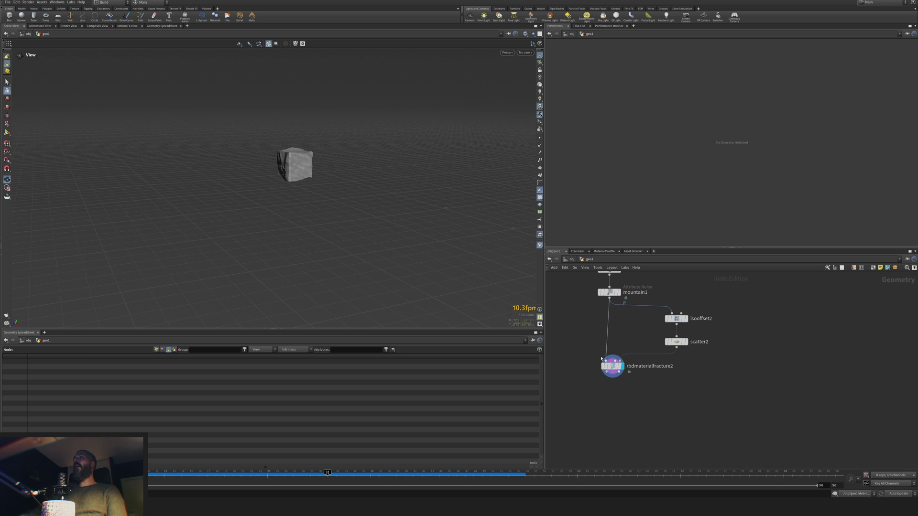
- Add a For-Each Named Primitive block below the fracture node
{"action": "key", "text": "h"}
{"action": "left_click", "coordinate": [574, 335]}
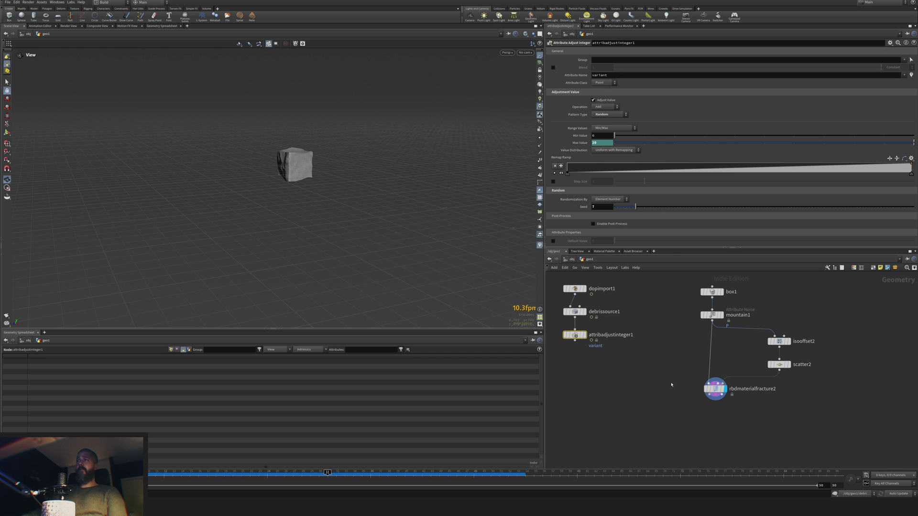
{"action": "middle_click_drag", "start_coordinate": [671, 385], "coordinate": [635, 335]}
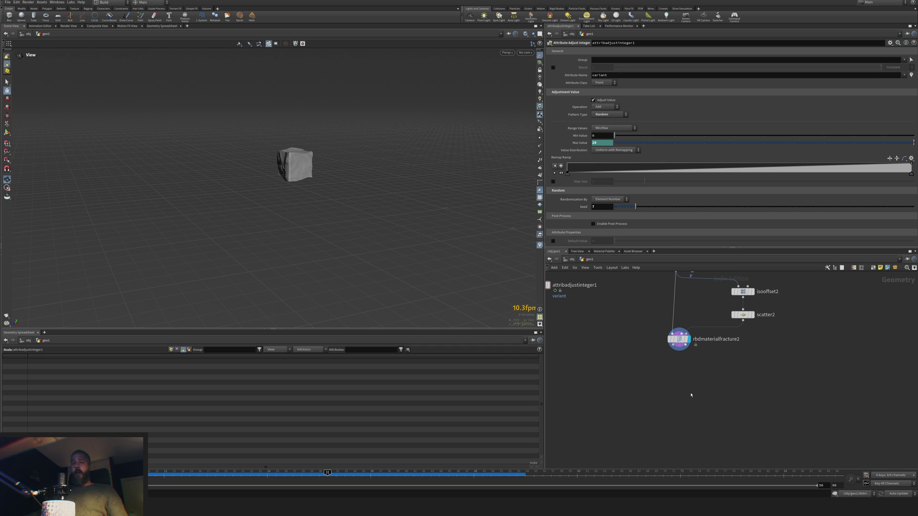
{"action": "key", "text": "Tab"}
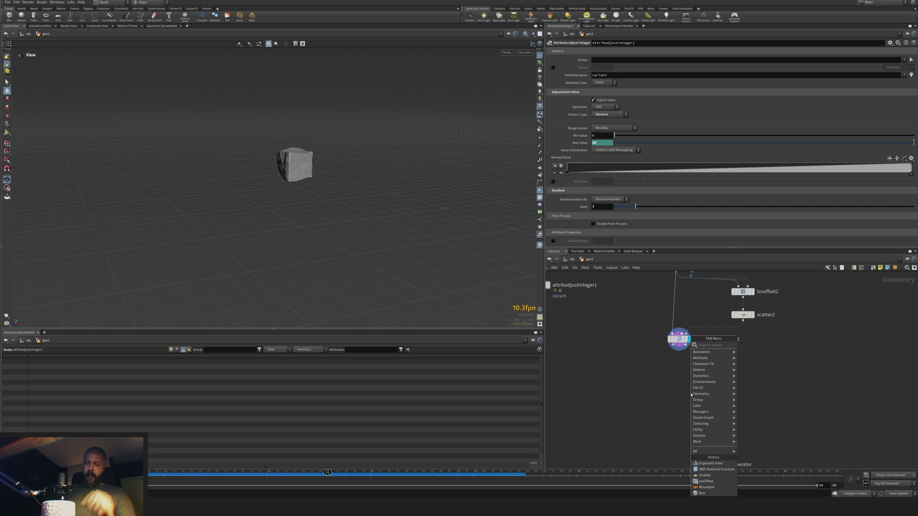
{"action": "type", "text": "for"}
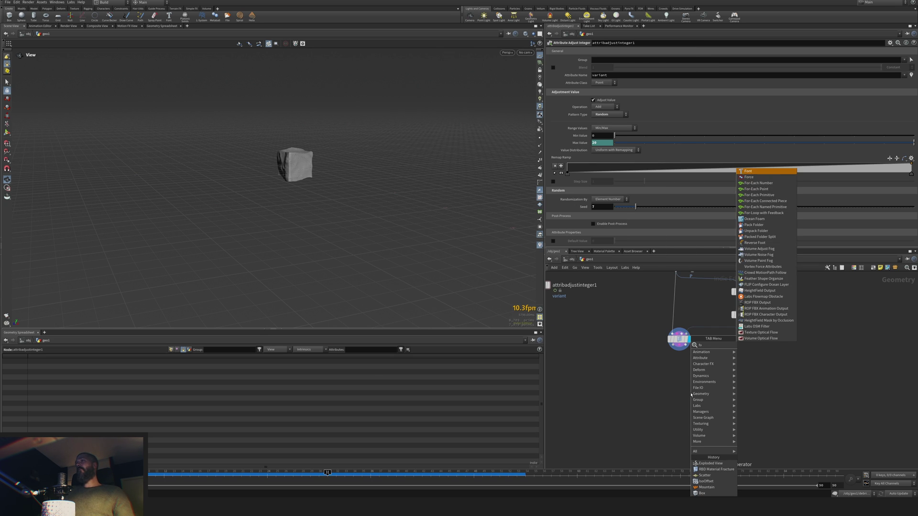
{"action": "key", "text": "Down"}
{"action": "key", "text": "Down"}
{"action": "key", "text": "Down"}
{"action": "key", "text": "Down"}
{"action": "key", "text": "Down"}
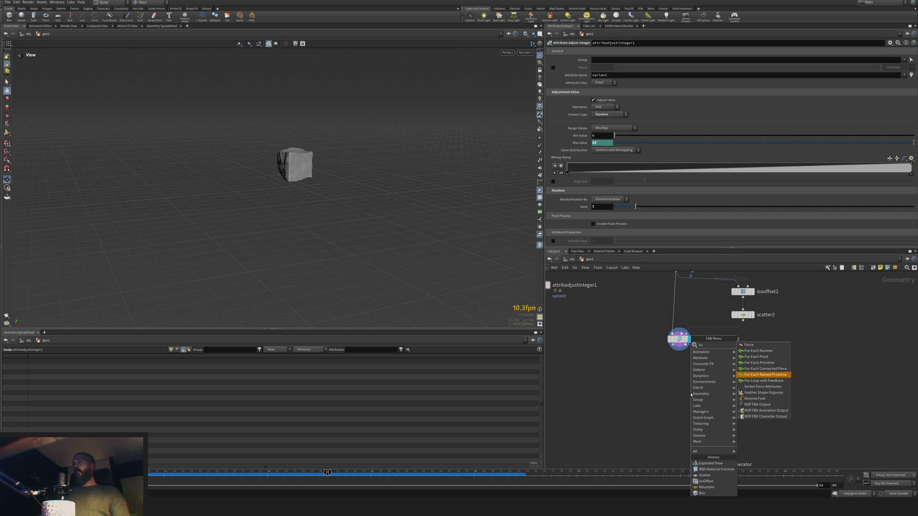
{"action": "key", "text": "Return"}
{"action": "left_click", "coordinate": [713, 393]}
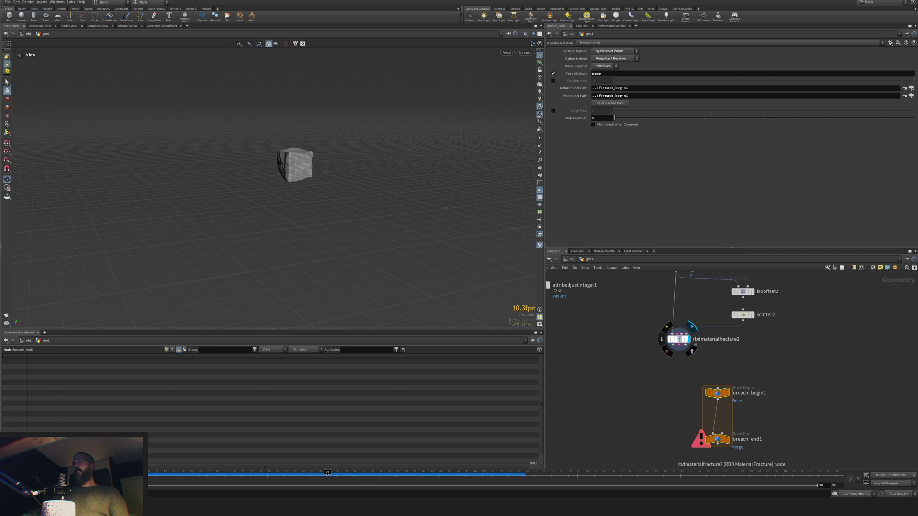
- Connect the fracture node's geometry output to the begin node of the for-each block
{"action": "left_click", "coordinate": [680, 340]}
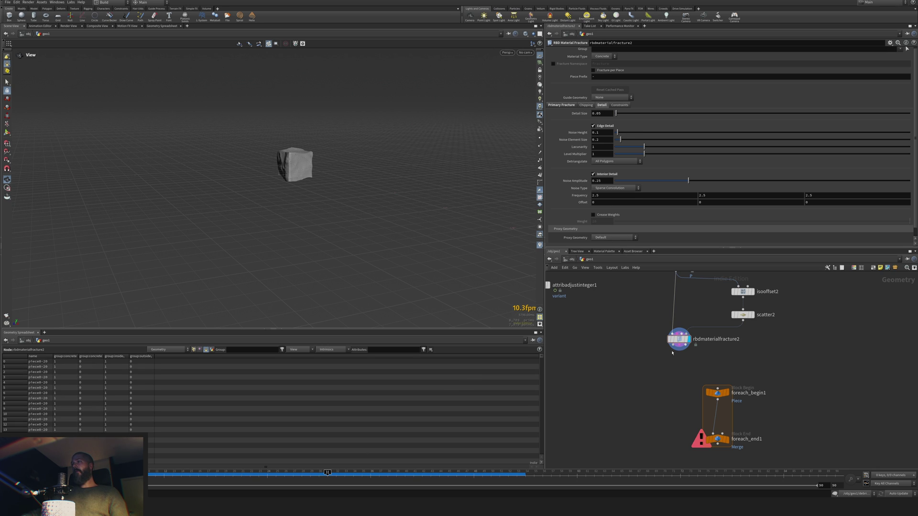
{"action": "left_click_drag", "start_coordinate": [672, 346], "coordinate": [717, 389]}
{"action": "middle_click_drag", "start_coordinate": [640, 423], "coordinate": [574, 353]}
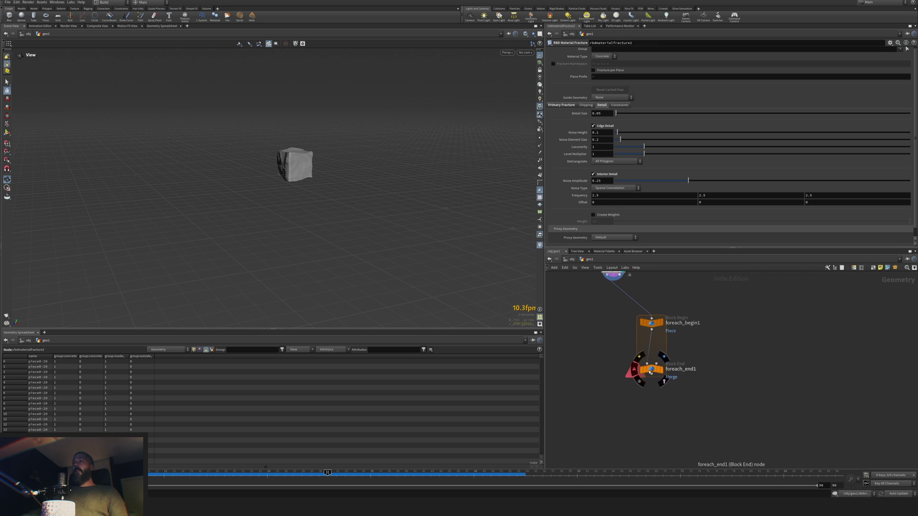
- Space out the for-each begin and end nodes and insert a Pack node on the wire between them
{"action": "left_click_drag", "start_coordinate": [656, 373], "coordinate": [658, 384]}
{"action": "scroll", "coordinate": [676, 346], "scroll_direction": "up", "scroll_amount": 3}
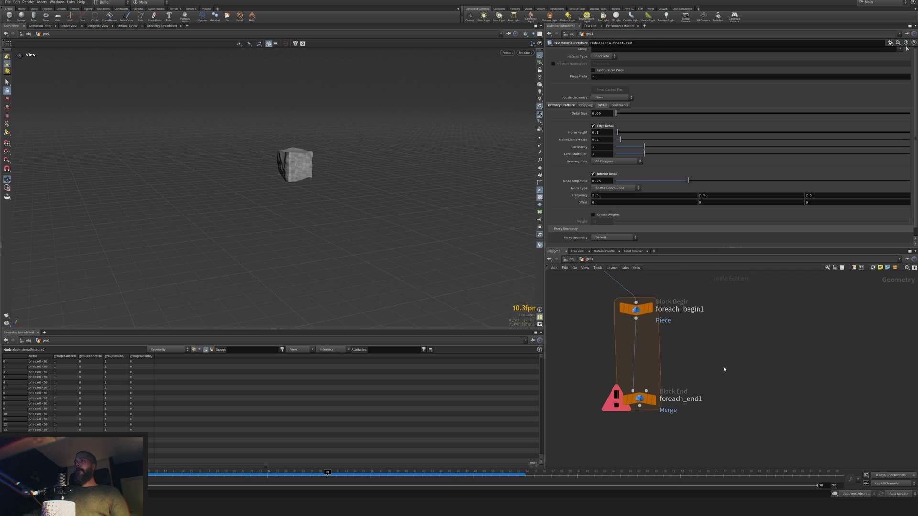
{"action": "left_click_drag", "start_coordinate": [651, 320], "coordinate": [654, 302]}
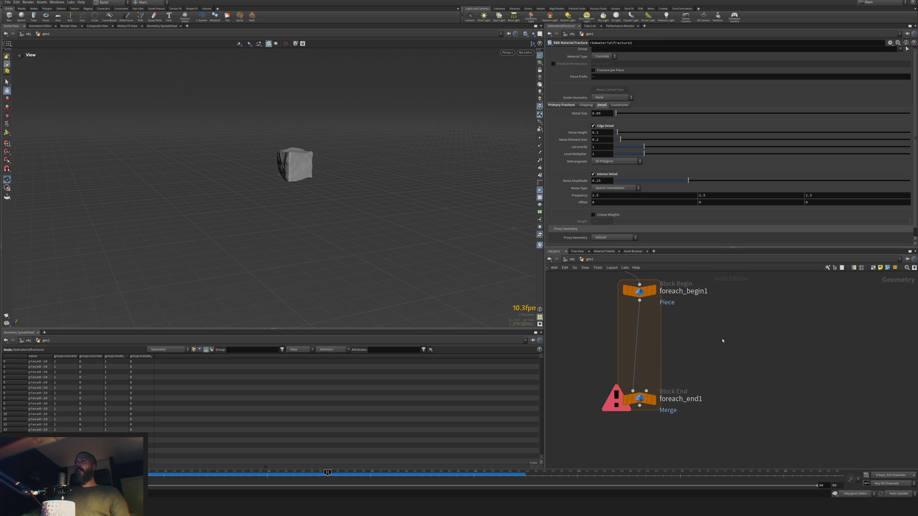
{"action": "key", "text": "Tab"}
{"action": "type", "text": "bl"}
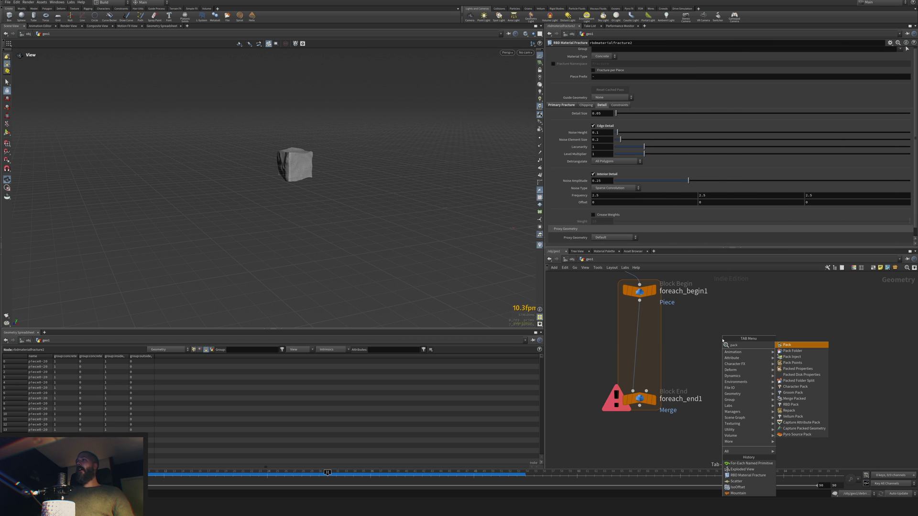
{"action": "key", "text": "Return"}
{"action": "left_click", "coordinate": [640, 332]}
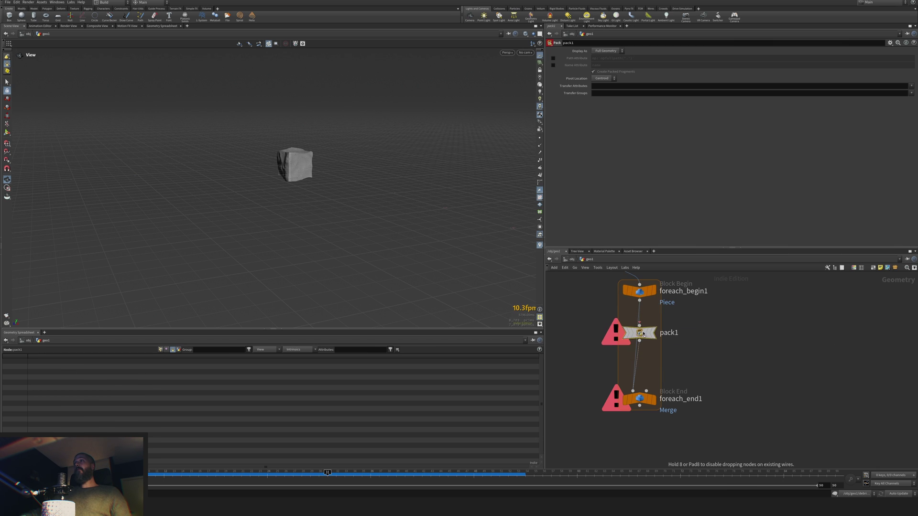
- Display the for-each end node and enable its Single Pass option with a value of 2
{"action": "left_click", "coordinate": [654, 399]}
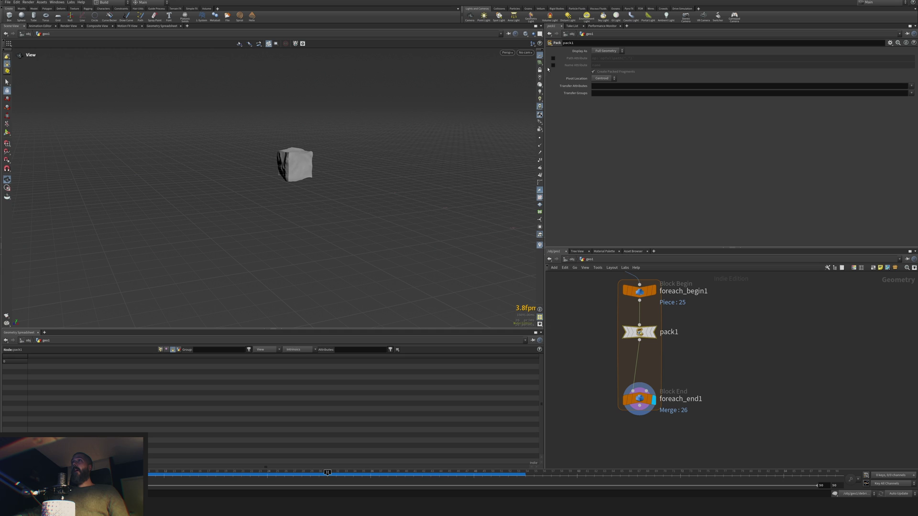
{"action": "left_click", "coordinate": [631, 398]}
{"action": "left_click", "coordinate": [553, 110]}
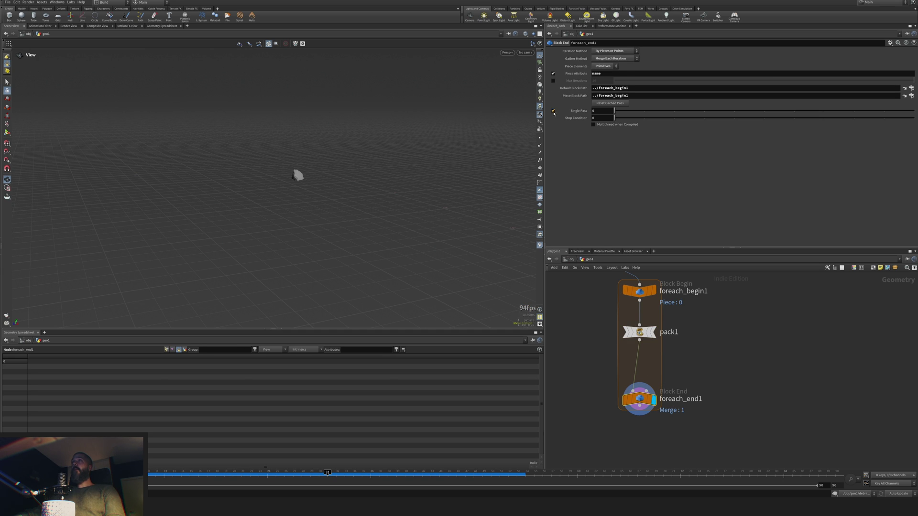
{"action": "left_click_drag", "start_coordinate": [619, 114], "coordinate": [674, 113]}
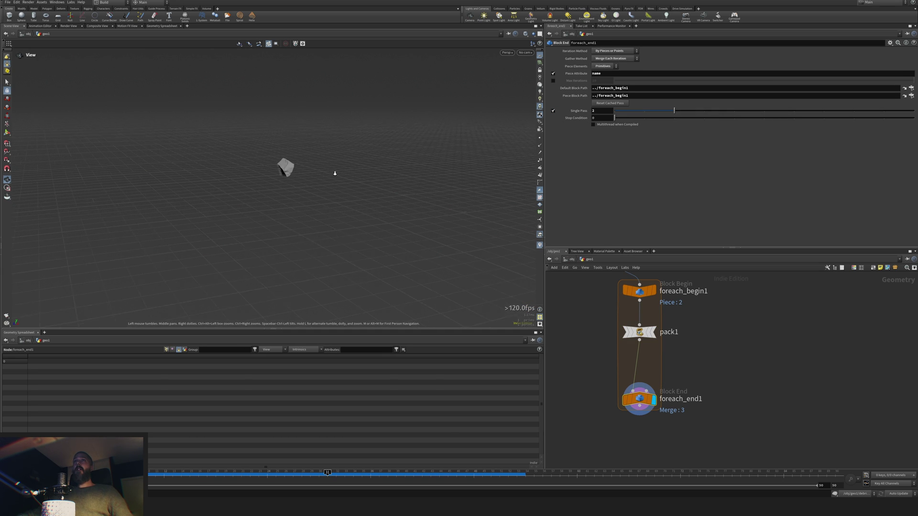
- Move the pack node and the for-each begin node slightly upward to make room inside the block
{"action": "middle_click_drag", "start_coordinate": [639, 339], "coordinate": [698, 363]}
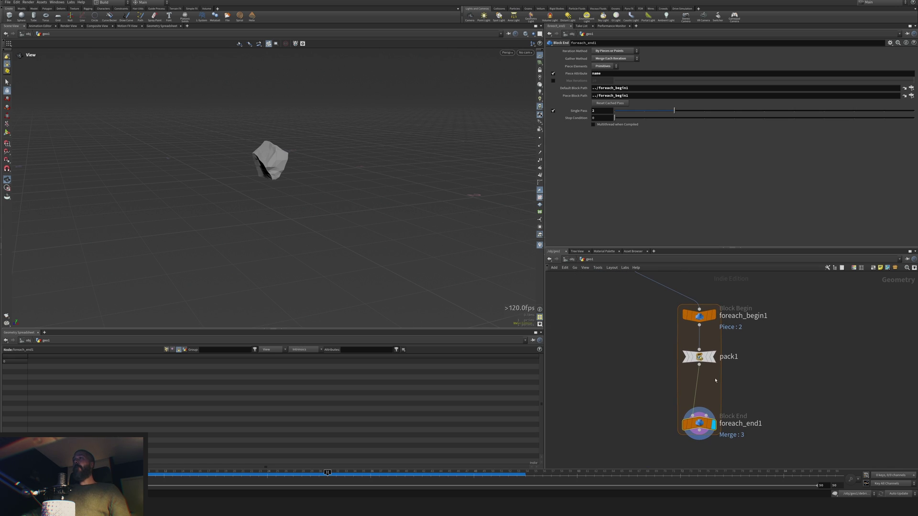
{"action": "mouse_move", "coordinate": [698, 363]}
{"action": "left_click_drag", "start_coordinate": [699, 364], "coordinate": [699, 360]}
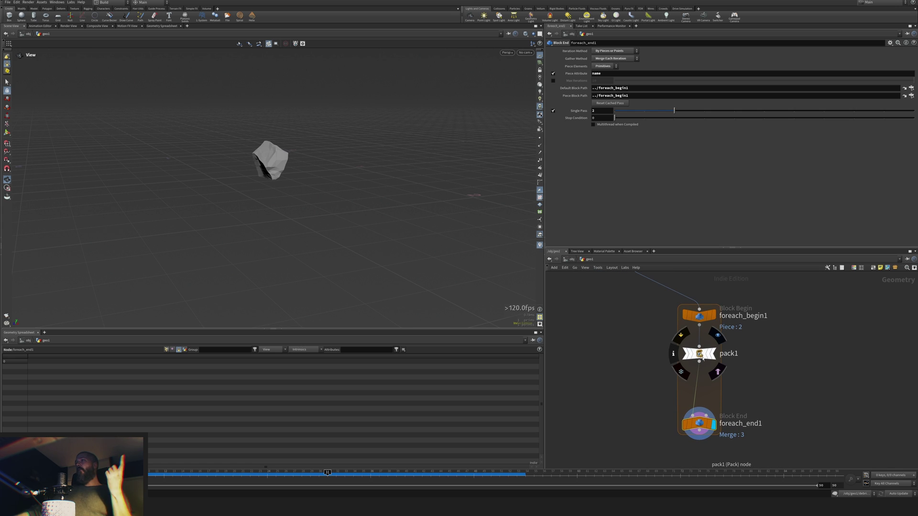
{"action": "left_click_drag", "start_coordinate": [699, 316], "coordinate": [701, 301]}
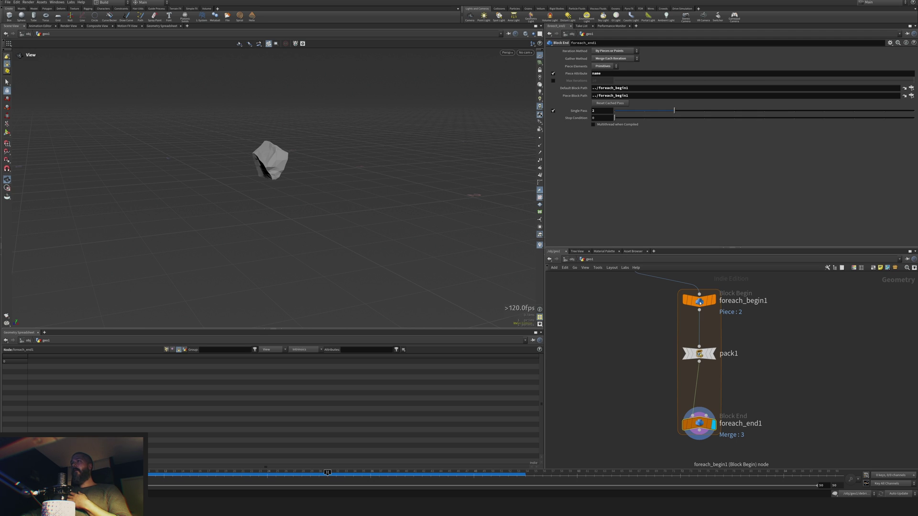
{"action": "mouse_move", "coordinate": [701, 302]}
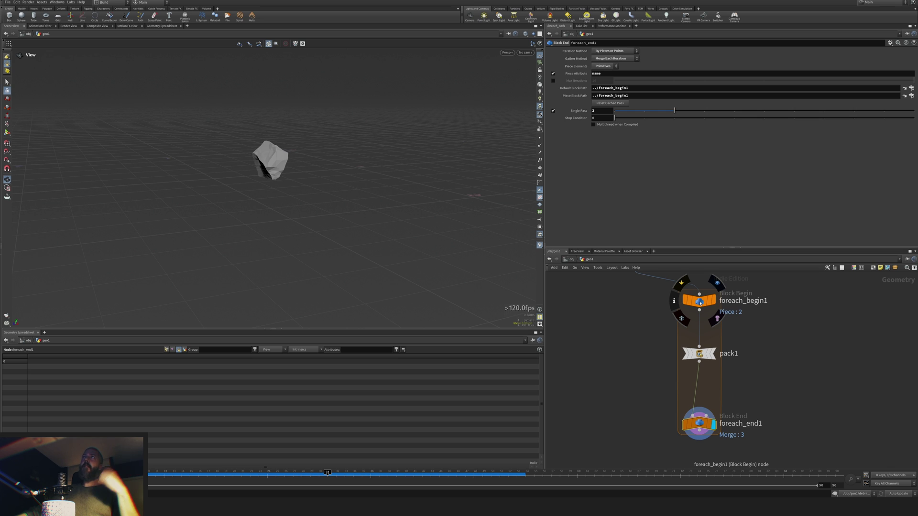
- Check the scatter node feeding the fracture, then create a meta import node from the for-each begin node and select it
{"action": "middle_click_drag", "start_coordinate": [799, 322], "coordinate": [791, 456]}
{"action": "left_click", "coordinate": [707, 339]}
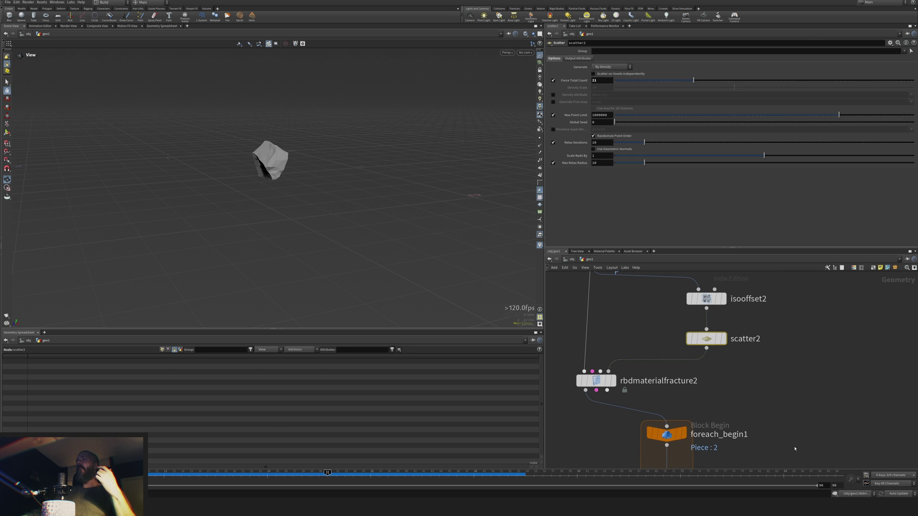
{"action": "middle_click_drag", "start_coordinate": [798, 413], "coordinate": [794, 307]}
{"action": "left_click", "coordinate": [662, 327]}
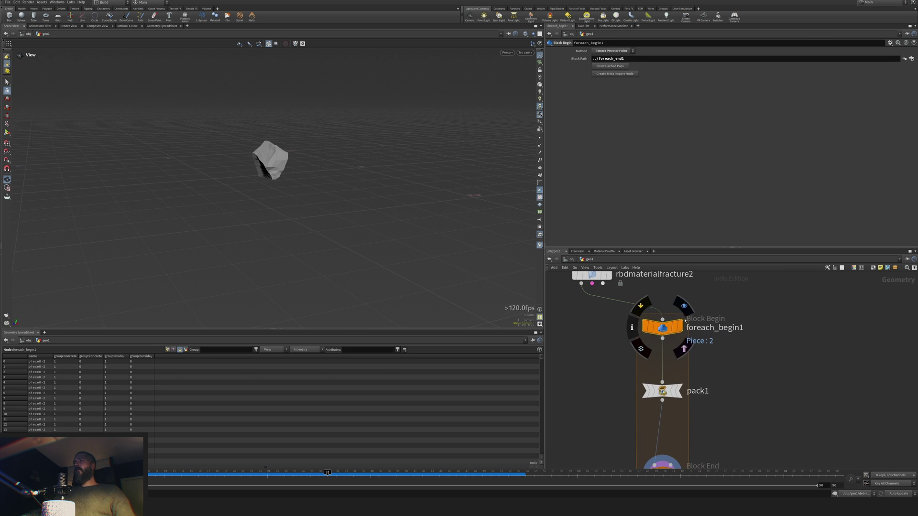
{"action": "left_click", "coordinate": [600, 74]}
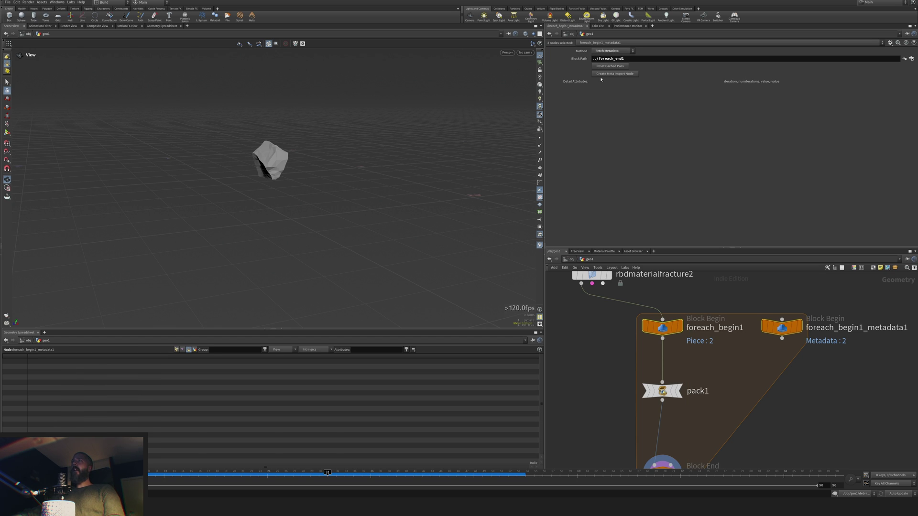
{"action": "left_click", "coordinate": [782, 327]}
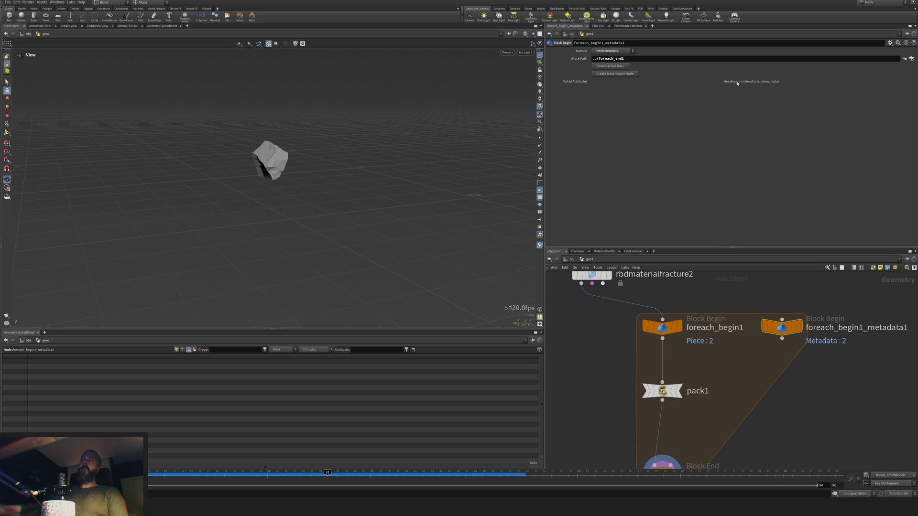
- Insert an Attribute Wrangle between the pack node and the for-each end node
{"action": "middle_click_drag", "start_coordinate": [702, 410], "coordinate": [678, 318]}
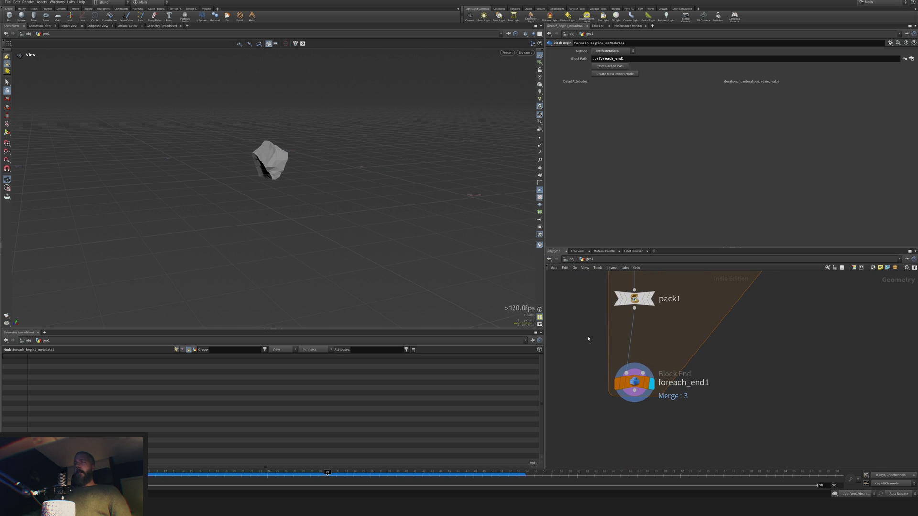
{"action": "key", "text": "Tab"}
{"action": "type", "text": "wra"}
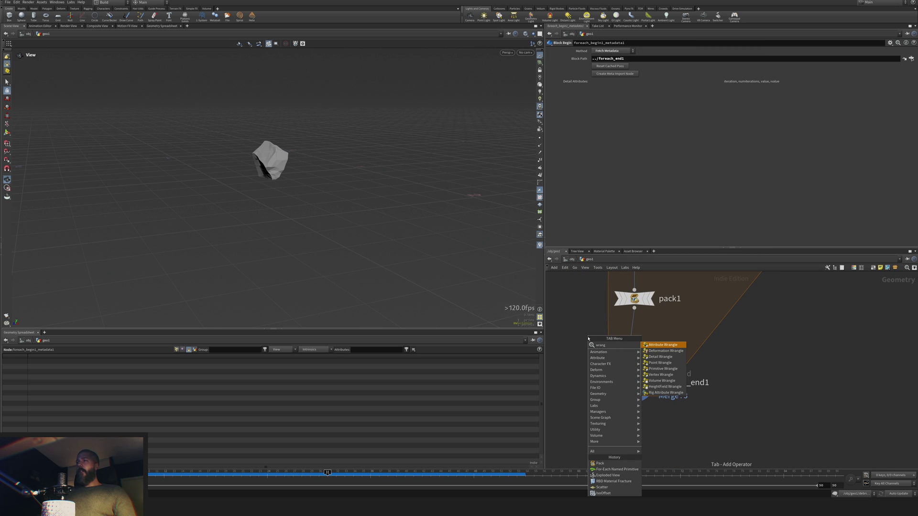
{"action": "key", "text": "Return"}
{"action": "left_click", "coordinate": [635, 341]}
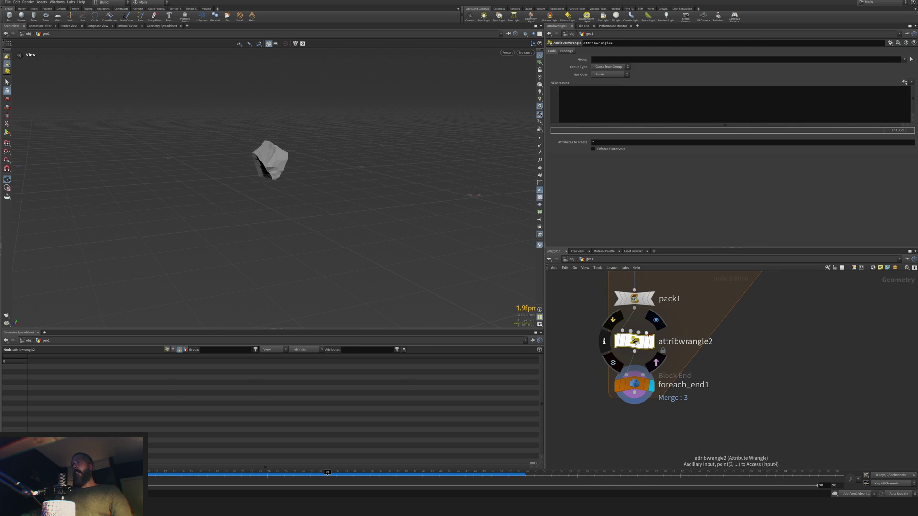
- Connect the metadata node to the wrangle's fourth input and place it beside the pack node
{"action": "left_click", "coordinate": [647, 330]}
{"action": "middle_click_drag", "start_coordinate": [707, 302], "coordinate": [638, 373]}
{"action": "left_click", "coordinate": [679, 330]}
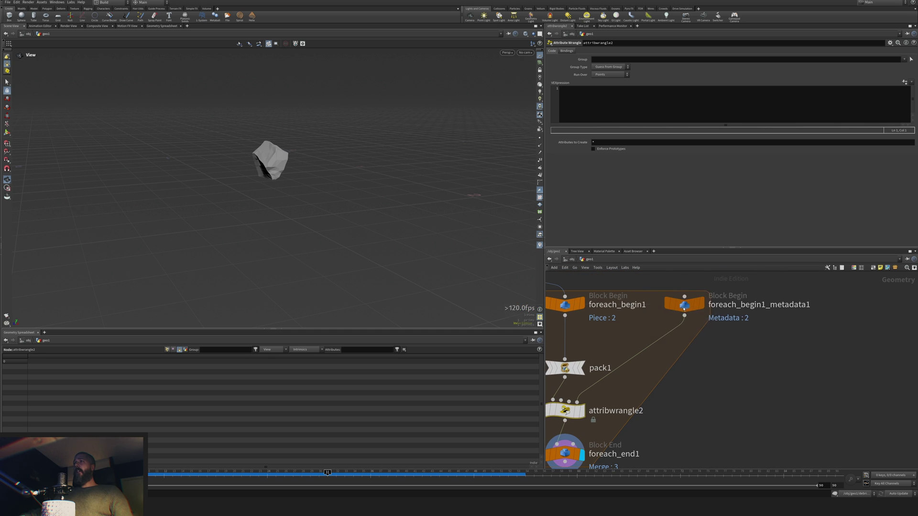
{"action": "left_click_drag", "start_coordinate": [684, 306], "coordinate": [653, 369]}
{"action": "middle_click_drag", "start_coordinate": [646, 397], "coordinate": [746, 354]}
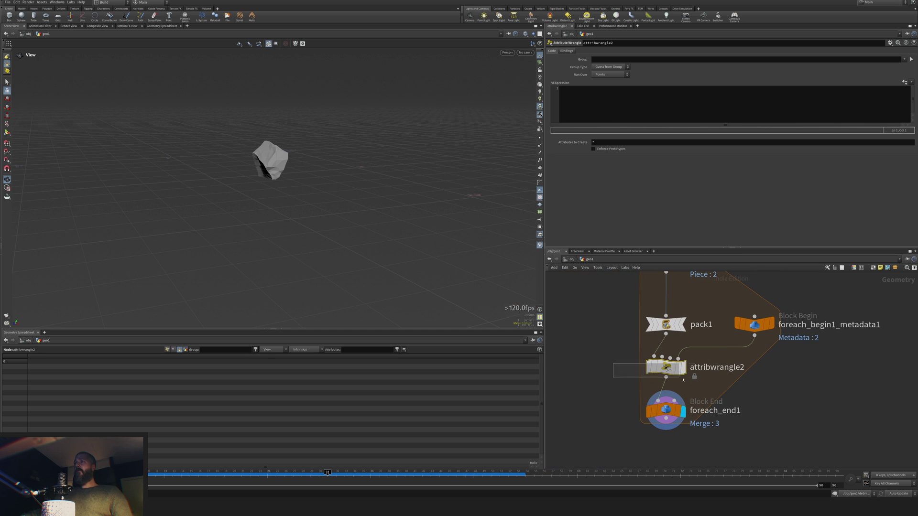
- Write the wrangle expression i@variant = detail(3, "iteration", 0); to store the loop iteration as the variant attribute
{"action": "left_click", "coordinate": [613, 92]}
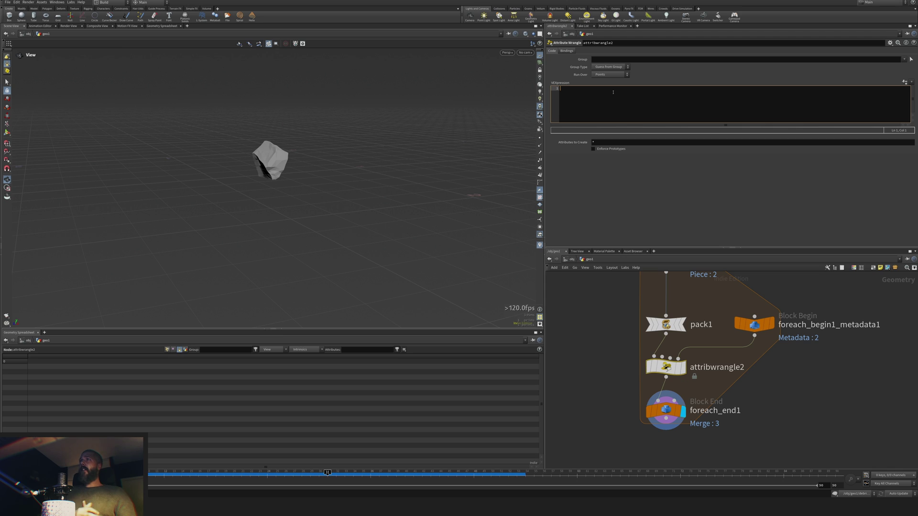
{"action": "type", "text": "1"}
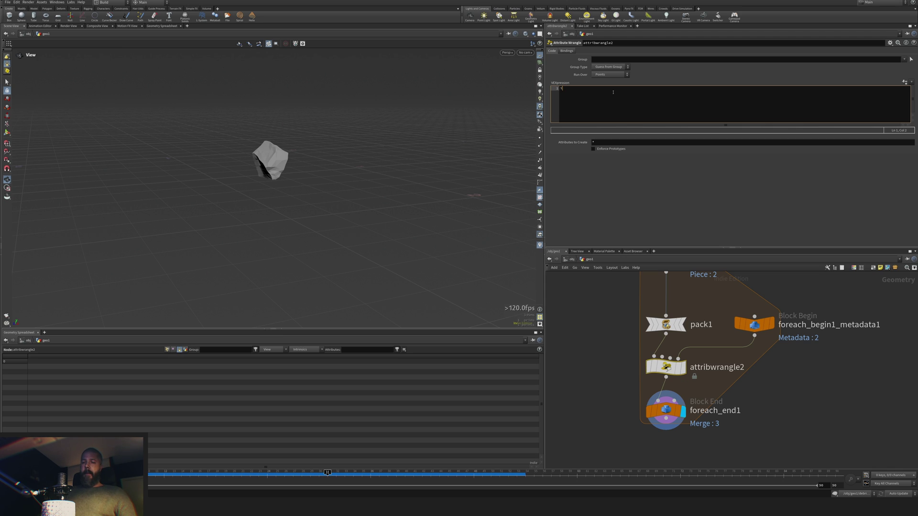
{"action": "type", "text": "0"}
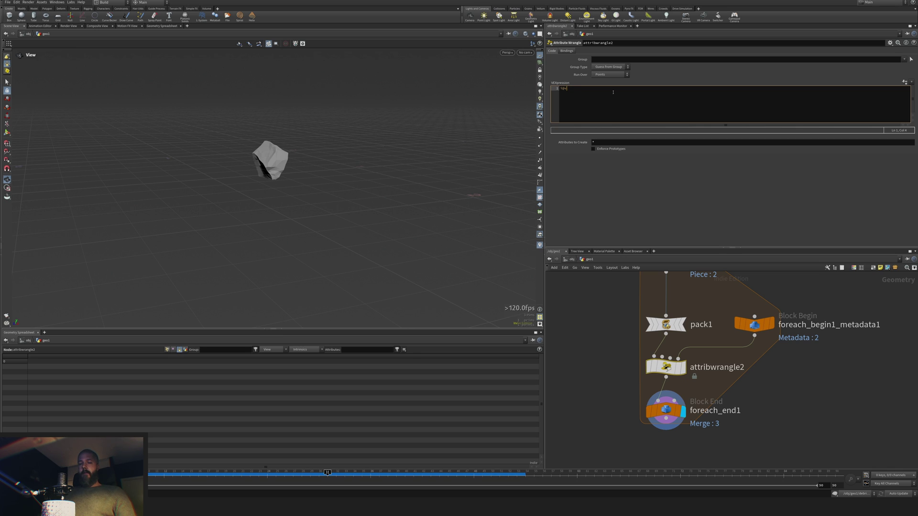
{"action": "type", "text": "iant"}
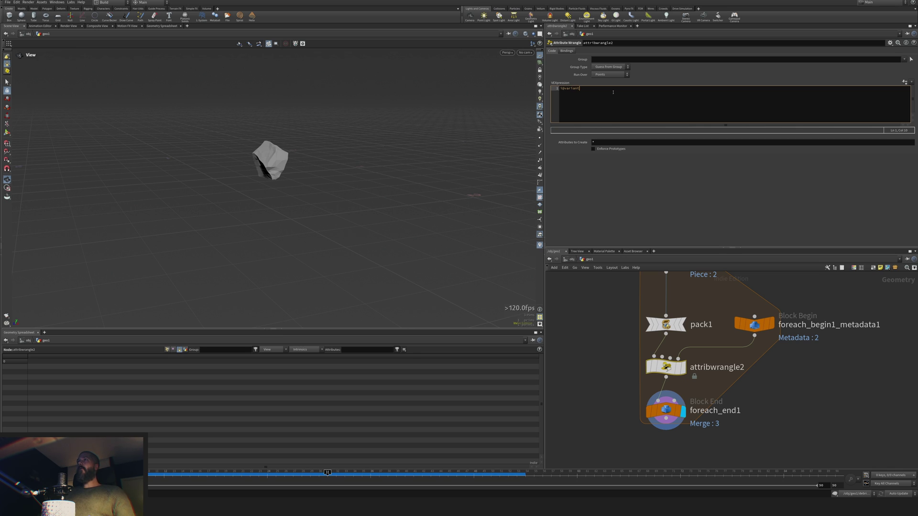
{"action": "type", "text": " = de"}
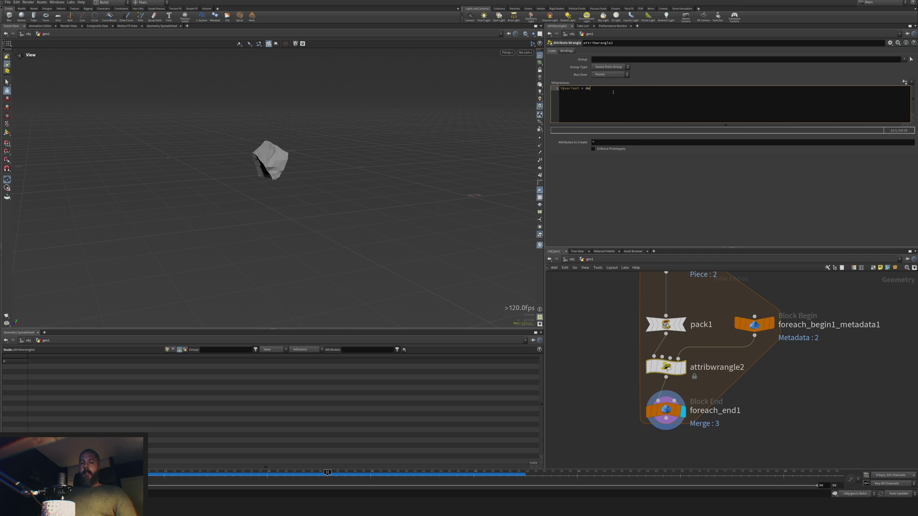
{"action": "type", "text": "ti"}
{"action": "type", "text": "ail()"}
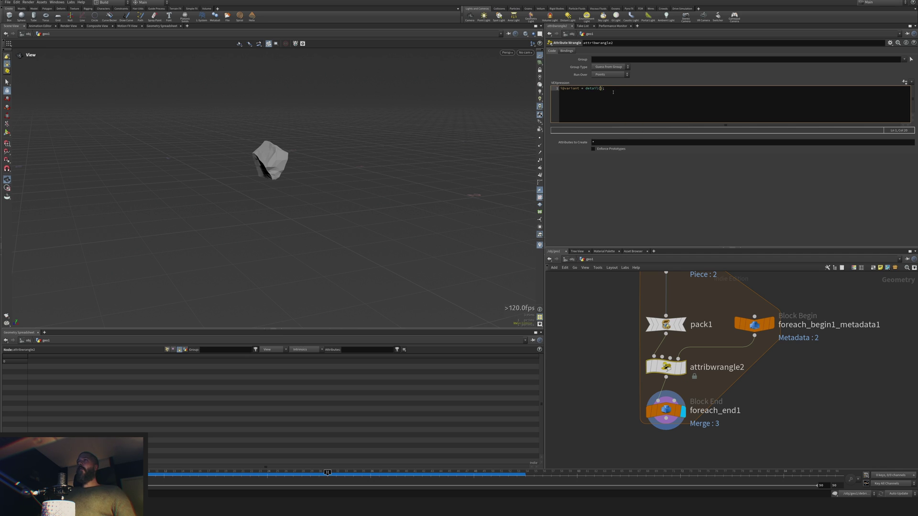
{"action": "type", "text": "3"}
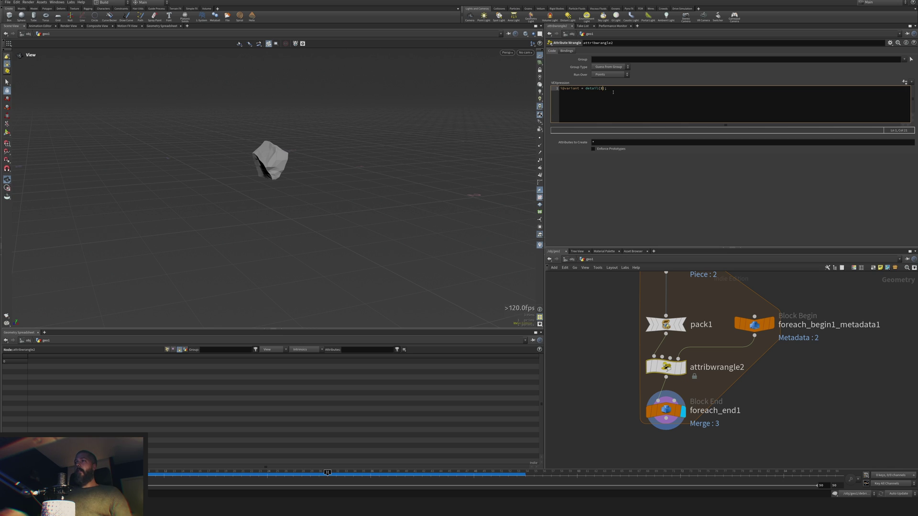
{"action": "mouse_move", "coordinate": [670, 368]}
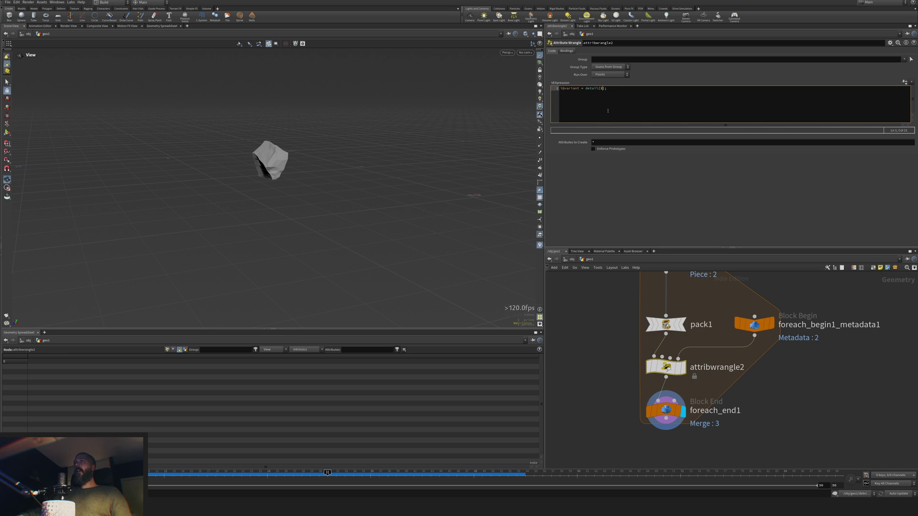
{"action": "type", "text": ", 0"}
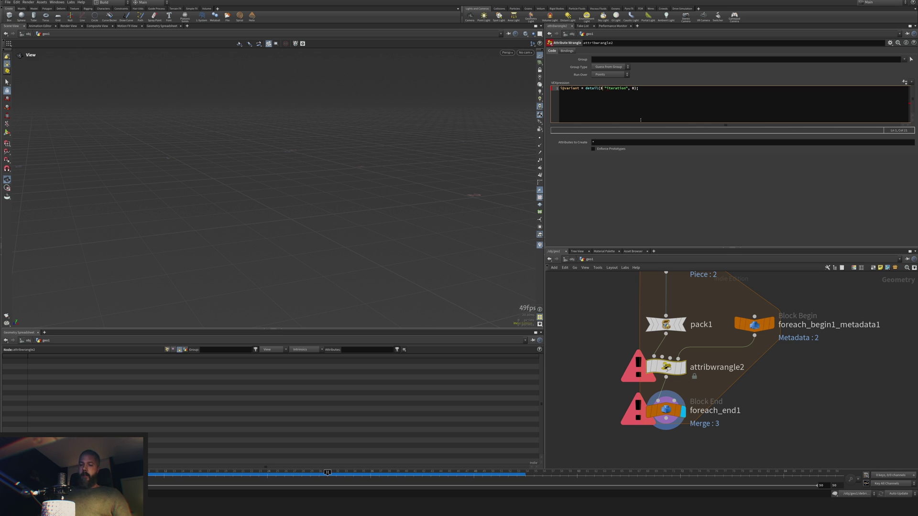
{"action": "type", "text": ","}
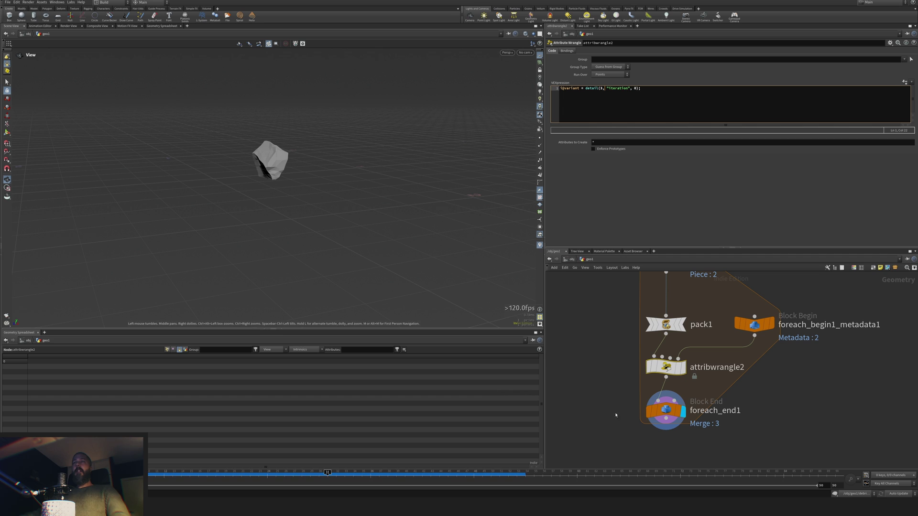
- Turn off Single Pass on the for-each end node and review the variant values of its points in the spreadsheet
{"action": "left_click_drag", "start_coordinate": [596, 401], "coordinate": [676, 429]}
{"action": "left_click", "coordinate": [167, 350]}
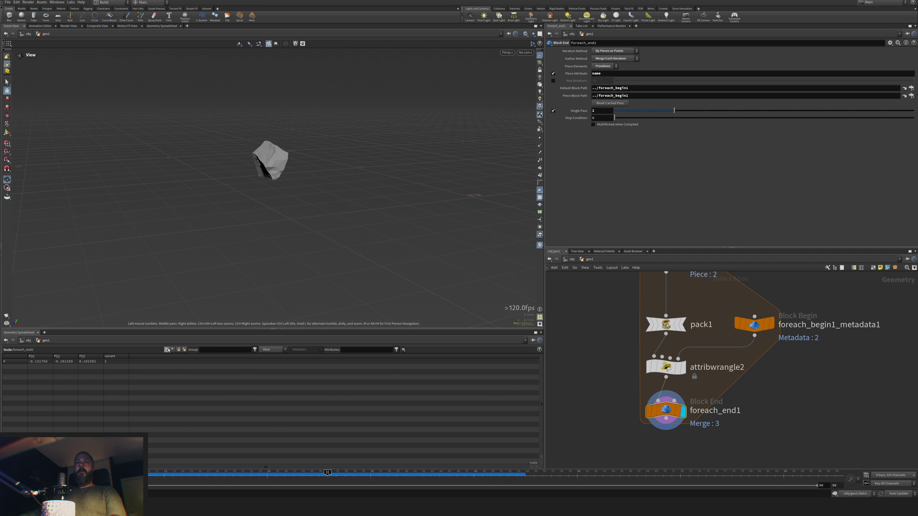
{"action": "left_click", "coordinate": [553, 110]}
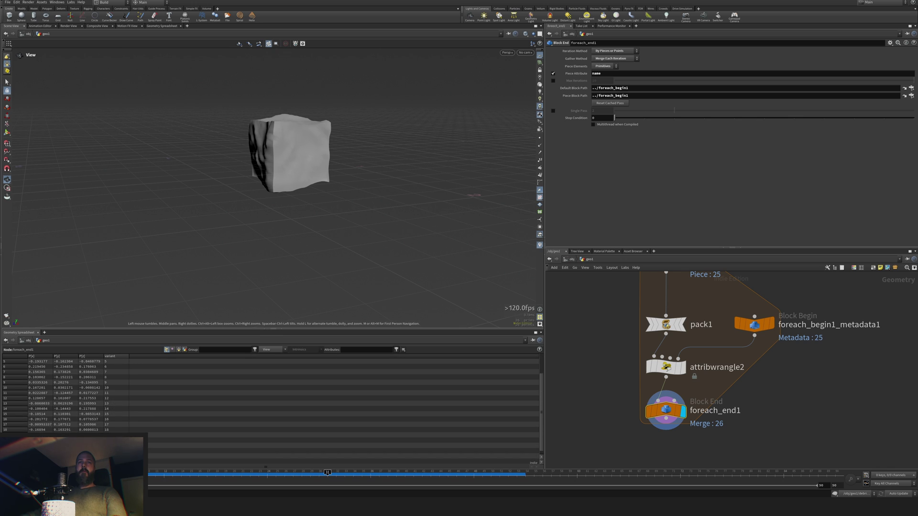
{"action": "scroll", "coordinate": [272, 411], "scroll_direction": "down", "scroll_amount": 1}
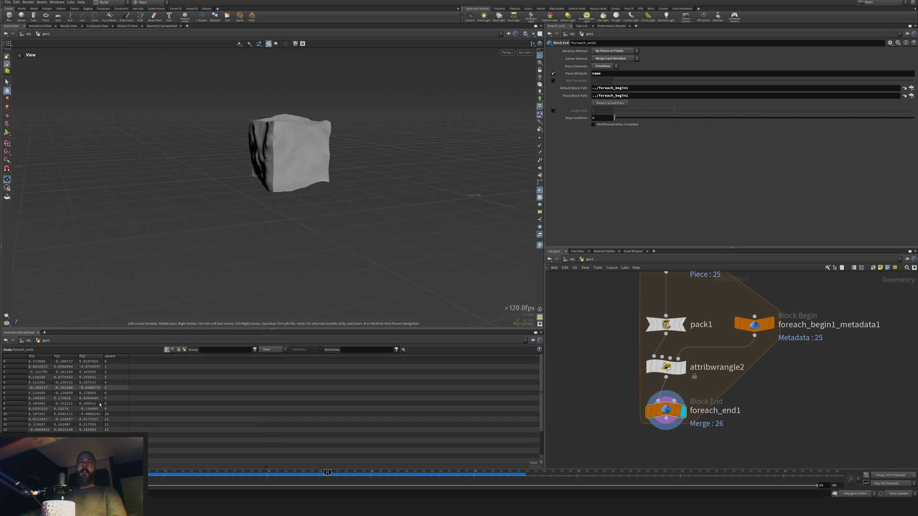
- Move the for-each end node further down below the wrangle
{"action": "middle_click_drag", "start_coordinate": [603, 440], "coordinate": [578, 388]}
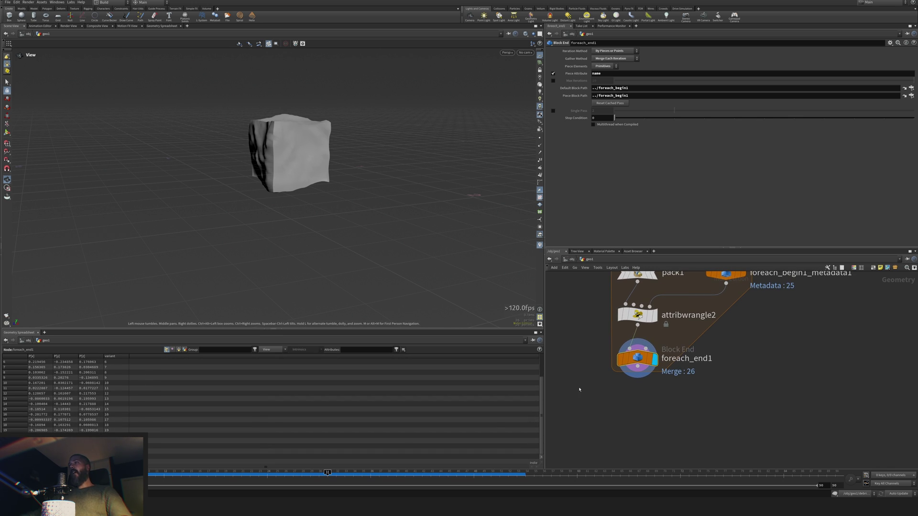
{"action": "left_click_drag", "start_coordinate": [635, 360], "coordinate": [635, 385]}
{"action": "middle_click_drag", "start_coordinate": [634, 386], "coordinate": [636, 323]}
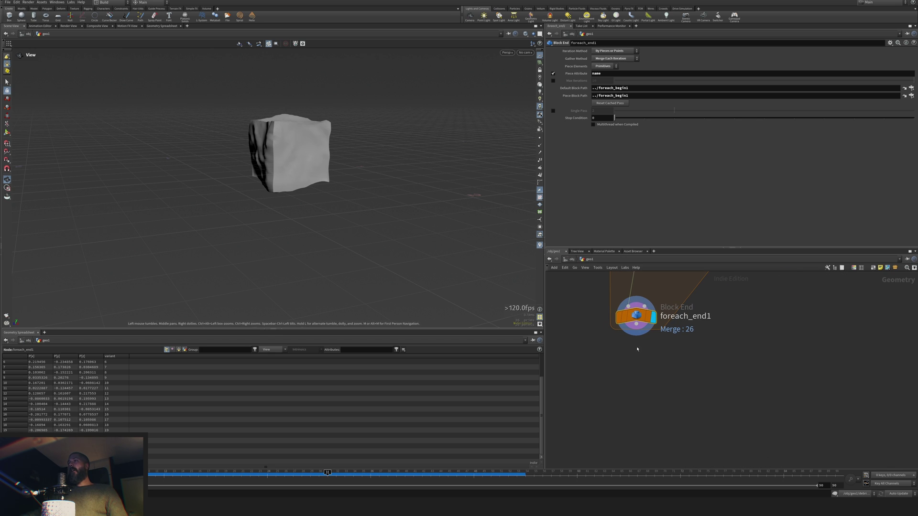
- Move the DOP Import, Debris Source and Attribute Adjust Integer chain down beside the for-each end node
{"action": "scroll", "coordinate": [633, 373], "scroll_direction": "down", "scroll_amount": 5}
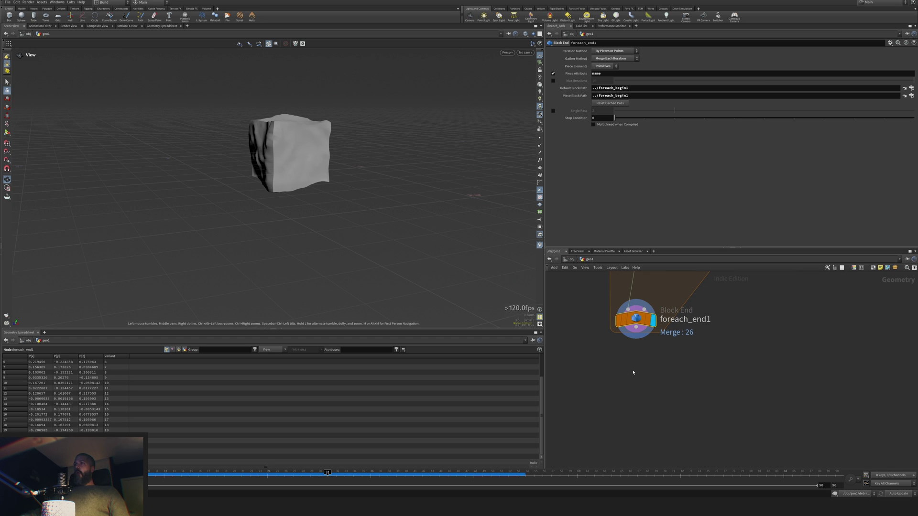
{"action": "middle_click_drag", "start_coordinate": [611, 407], "coordinate": [636, 455]}
{"action": "scroll", "coordinate": [605, 396], "scroll_direction": "down", "scroll_amount": 2}
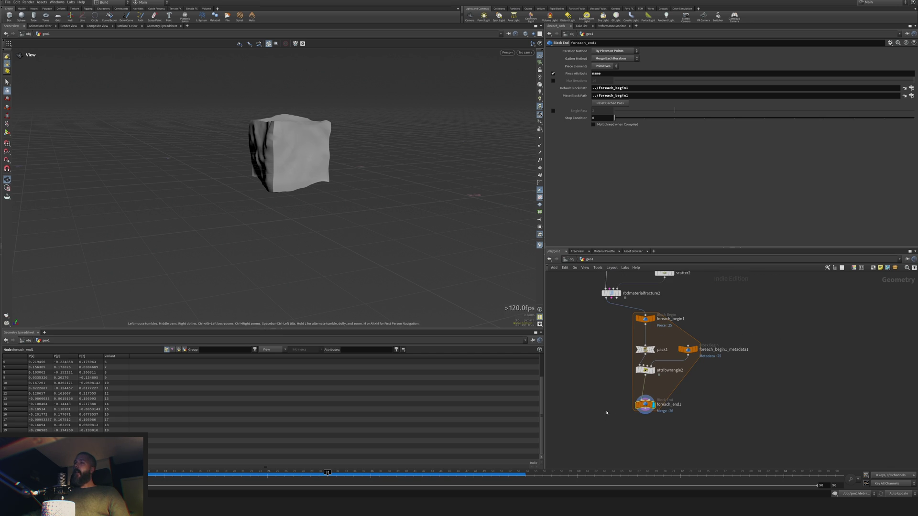
{"action": "scroll", "coordinate": [610, 427], "scroll_direction": "down", "scroll_amount": 5}
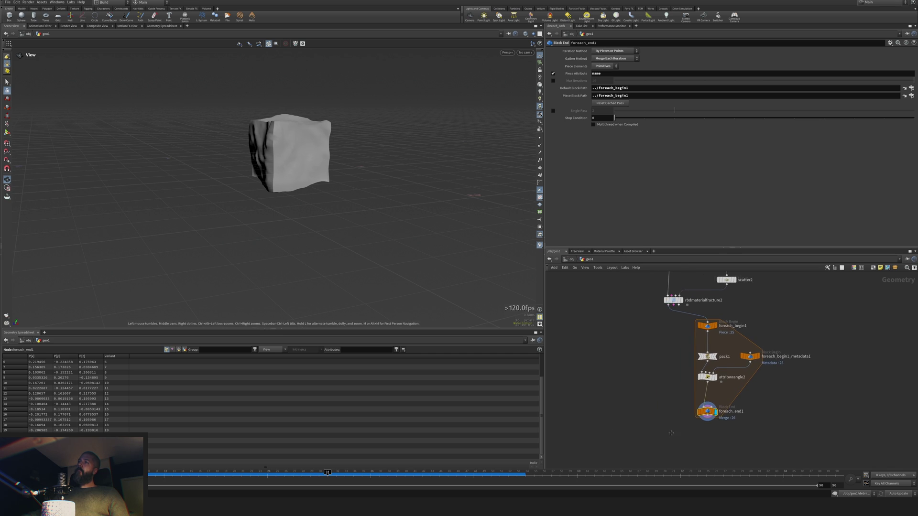
{"action": "scroll", "coordinate": [623, 397], "scroll_direction": "up", "scroll_amount": 4}
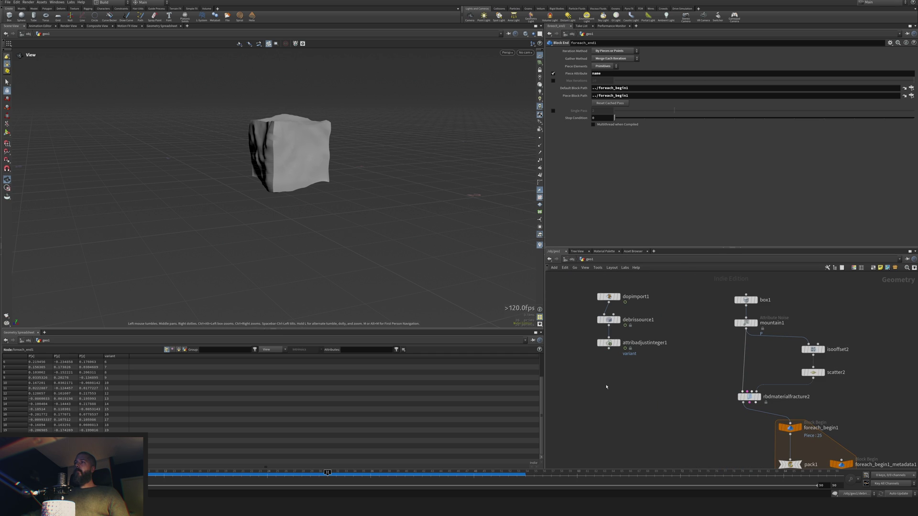
{"action": "key", "text": "Tab"}
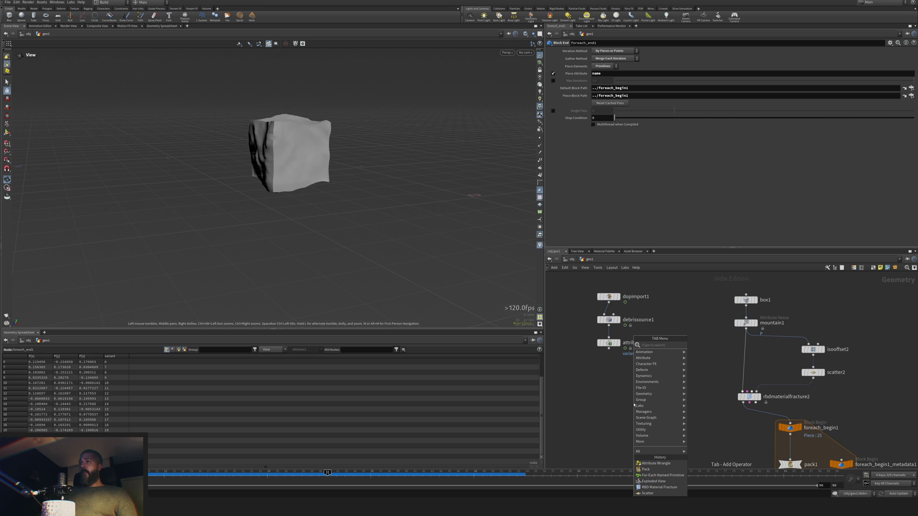
{"action": "key", "text": "Escape"}
{"action": "left_click_drag", "start_coordinate": [587, 282], "coordinate": [639, 394]}
{"action": "middle_click_drag", "start_coordinate": [756, 437], "coordinate": [718, 377]}
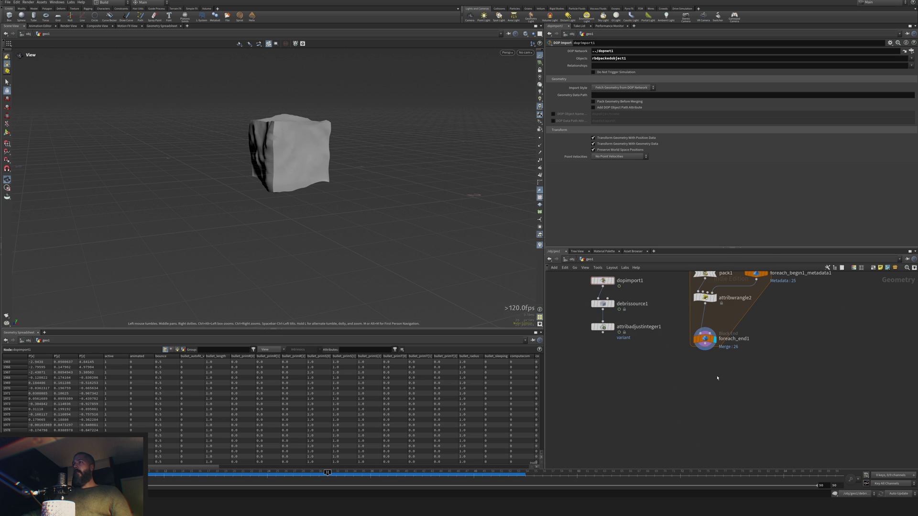
- Add a Copy to Points node with the for-each end as the geometry to copy and the Attribute Adjust Integer output as target points
{"action": "key", "text": "Tab"}
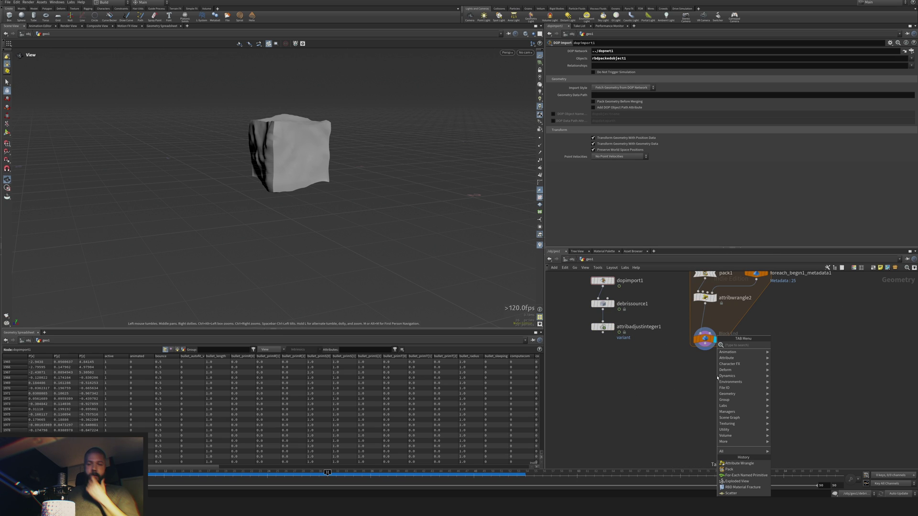
{"action": "type", "text": "coppo"}
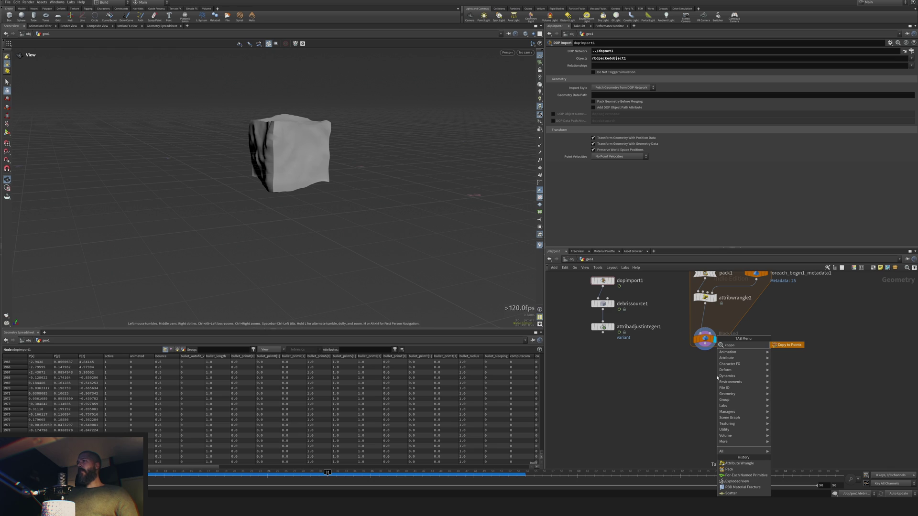
{"action": "key", "text": "Return"}
{"action": "left_click", "coordinate": [650, 383]}
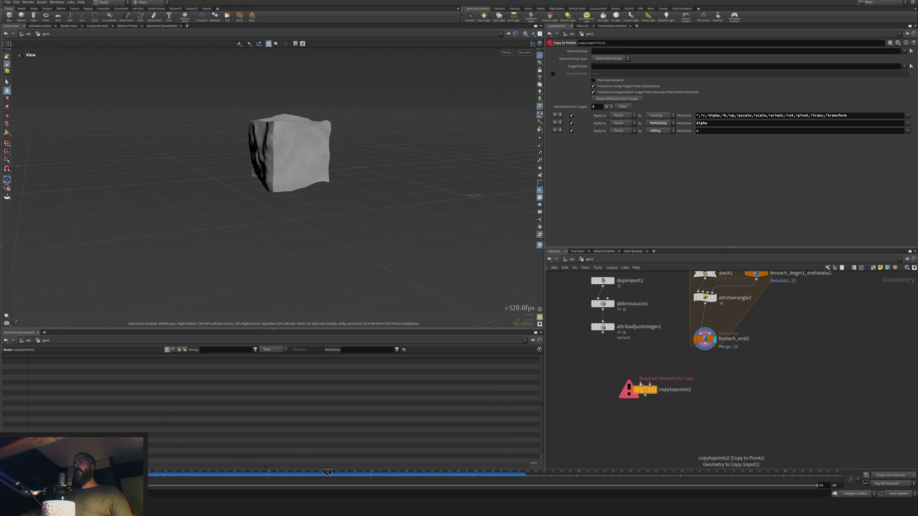
{"action": "left_click", "coordinate": [651, 383]}
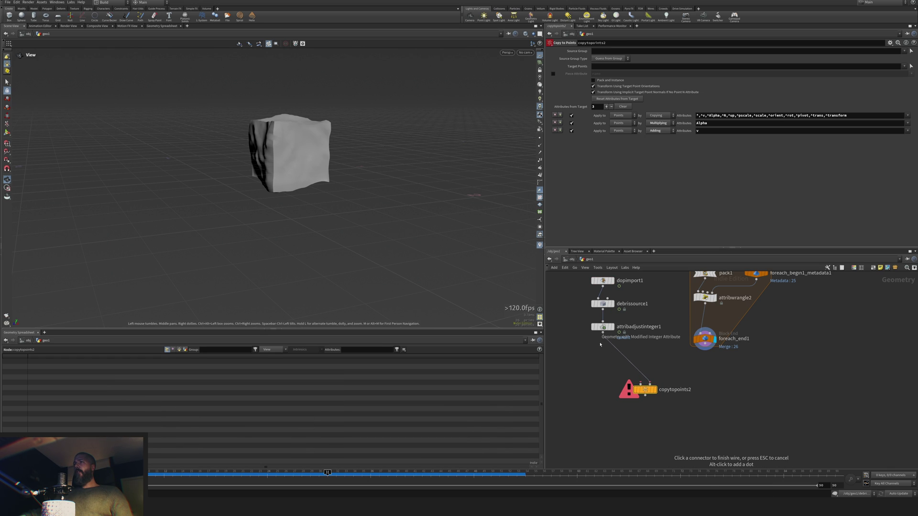
{"action": "left_click", "coordinate": [603, 333]}
{"action": "left_click", "coordinate": [612, 327]}
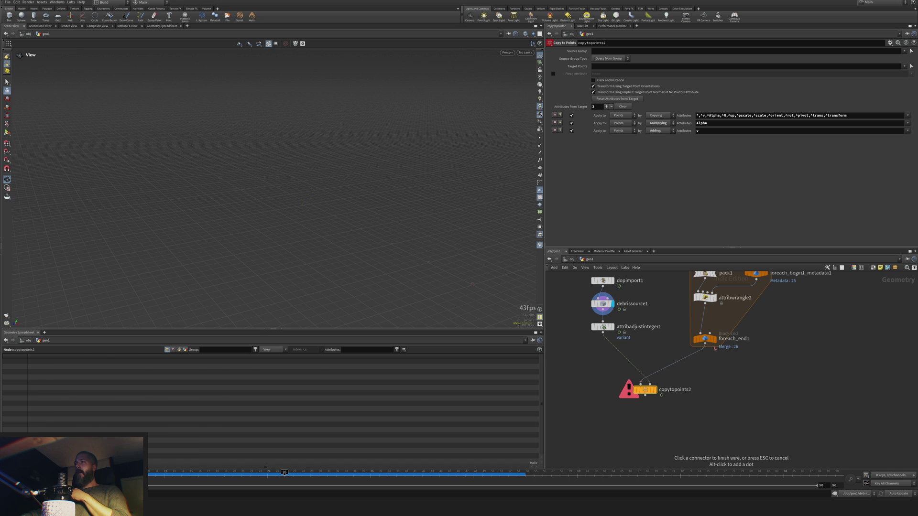
{"action": "left_click_drag", "start_coordinate": [650, 385], "coordinate": [705, 346]}
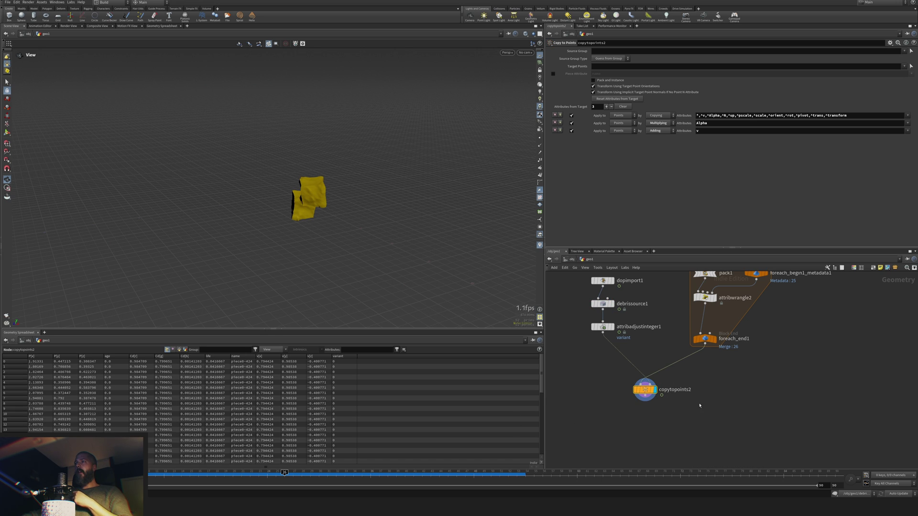
- Enable the Piece Attribute on the Copy to Points node and enter varant
{"action": "left_click", "coordinate": [554, 75]}
{"action": "type", "text": "va"}
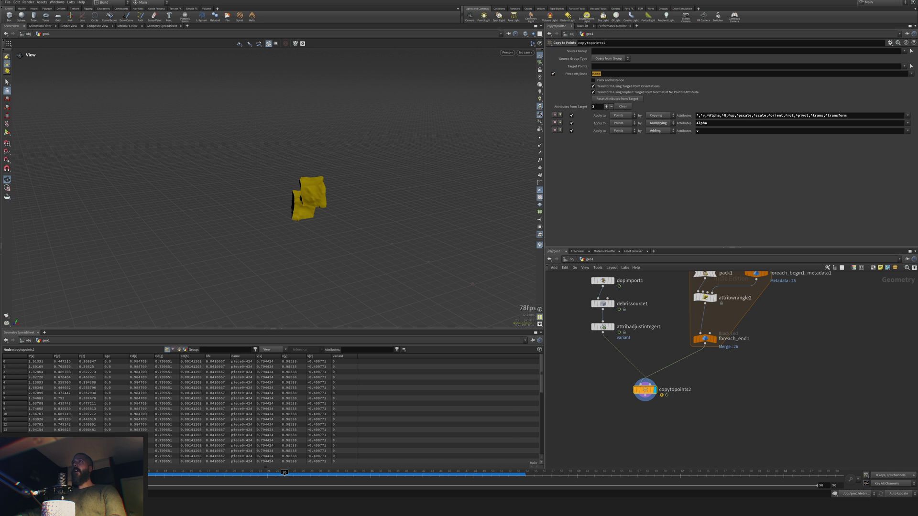
{"action": "type", "text": "ra"}
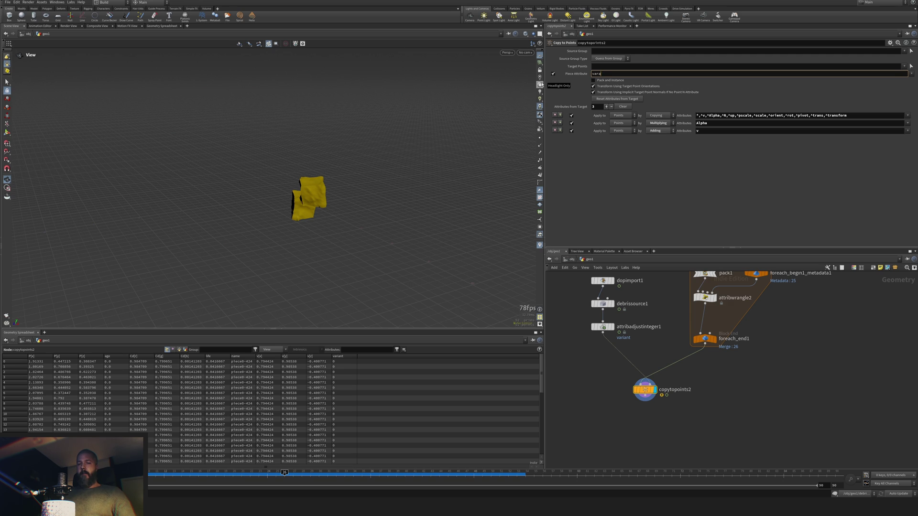
{"action": "type", "text": "nt"}
{"action": "key", "text": "Return"}
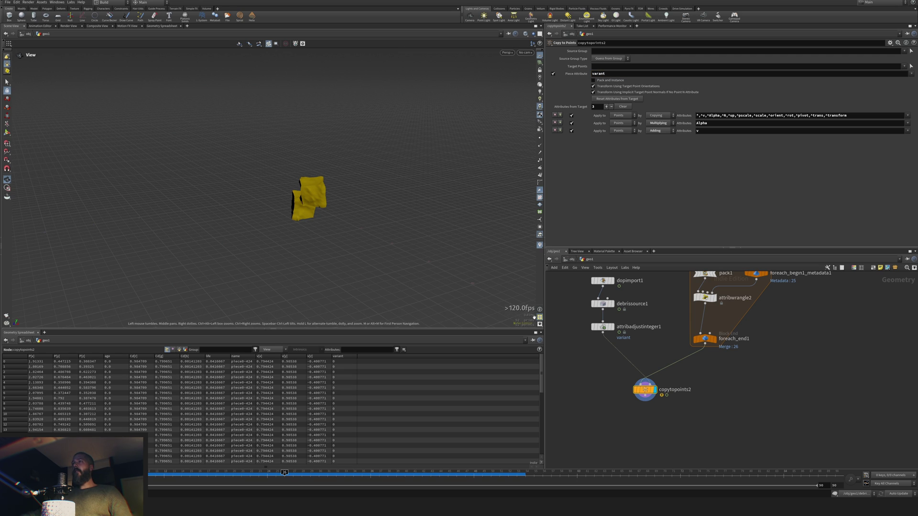
- Try to paste the attribute name from the Attribute Adjust Integer node into the Copy to Points Piece Attribute
{"action": "left_click", "coordinate": [595, 328]}
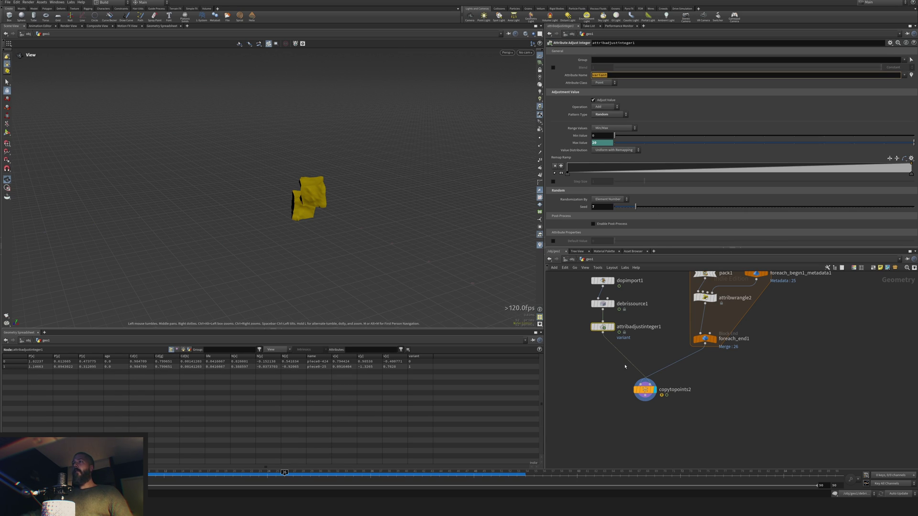
{"action": "left_click", "coordinate": [645, 389]}
{"action": "key", "text": "ctrl+a"}
{"action": "type", "text": "/obj/geo1/OUT_COL"}
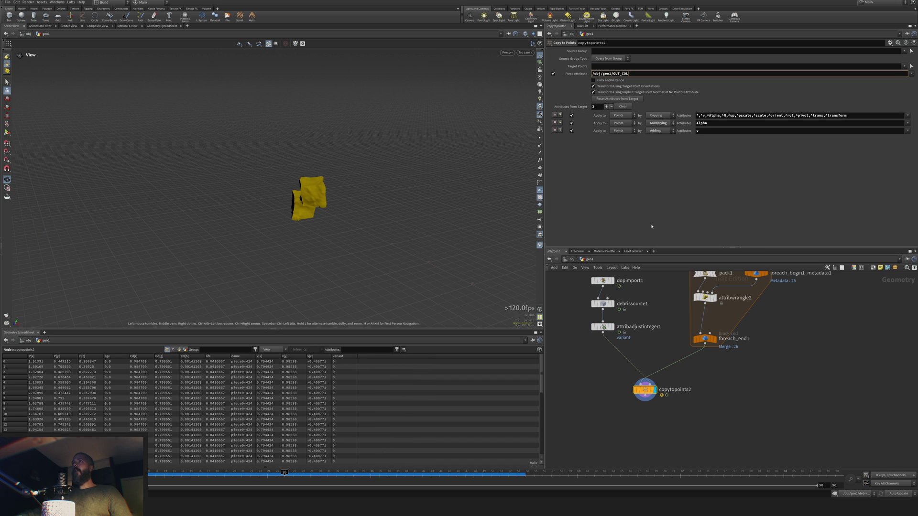
- Check the attribute name on the Attribute Adjust Integer node and set the Copy to Points Piece Attribute to variant
{"action": "left_click", "coordinate": [596, 328]}
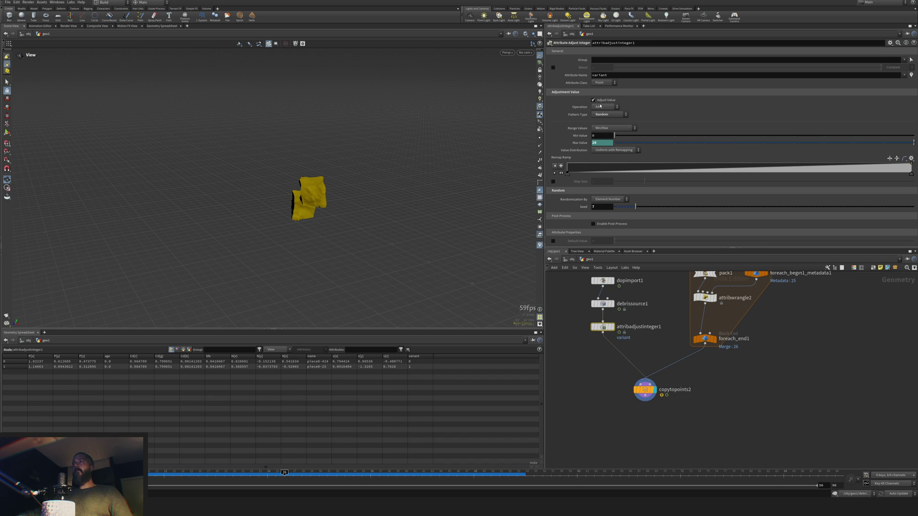
{"action": "left_click", "coordinate": [645, 388]}
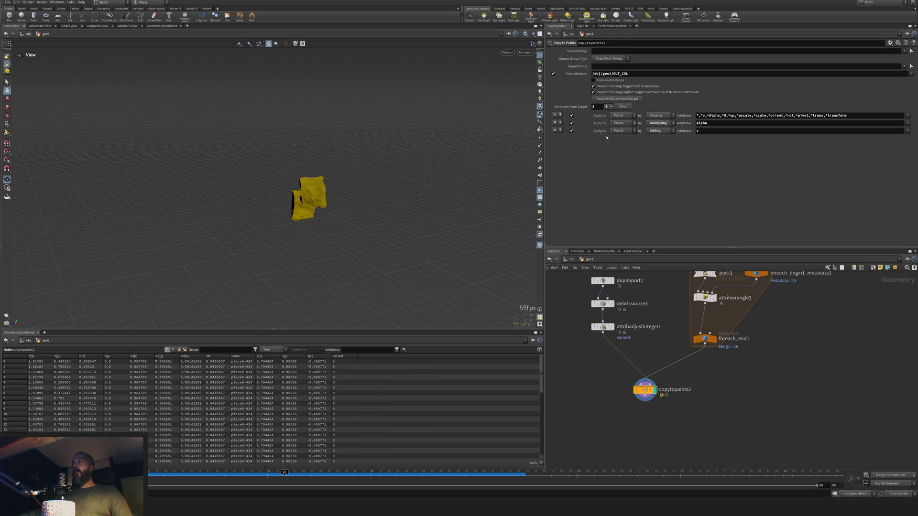
{"action": "double_click", "coordinate": [625, 74]}
{"action": "type", "text": "variant"}
{"action": "key", "text": "Return"}
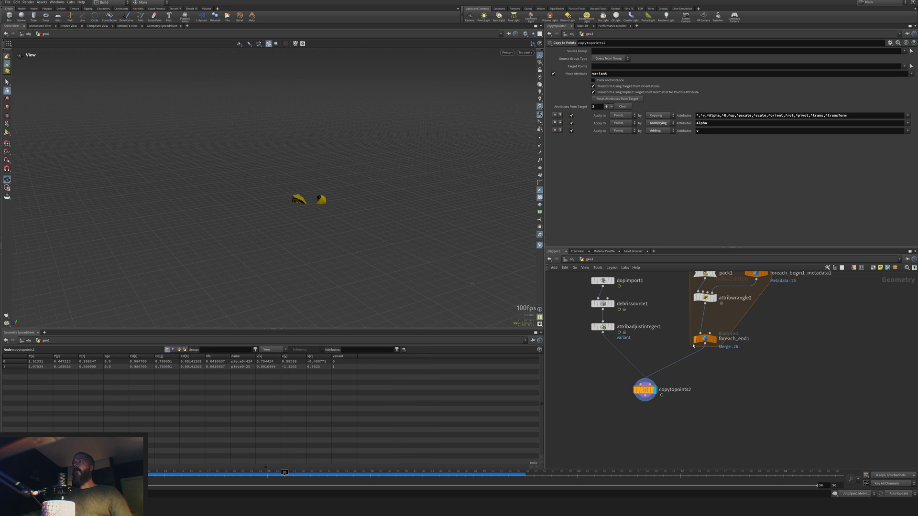
- Check the variant attribute name in the loop wrangle's expression and reselect the Copy to Points node
{"action": "left_click", "coordinate": [702, 298]}
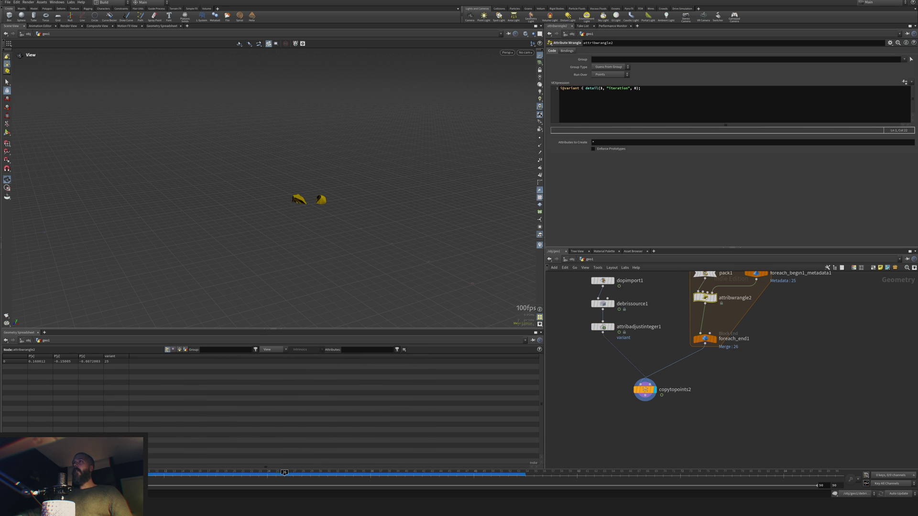
{"action": "left_click", "coordinate": [581, 88]}
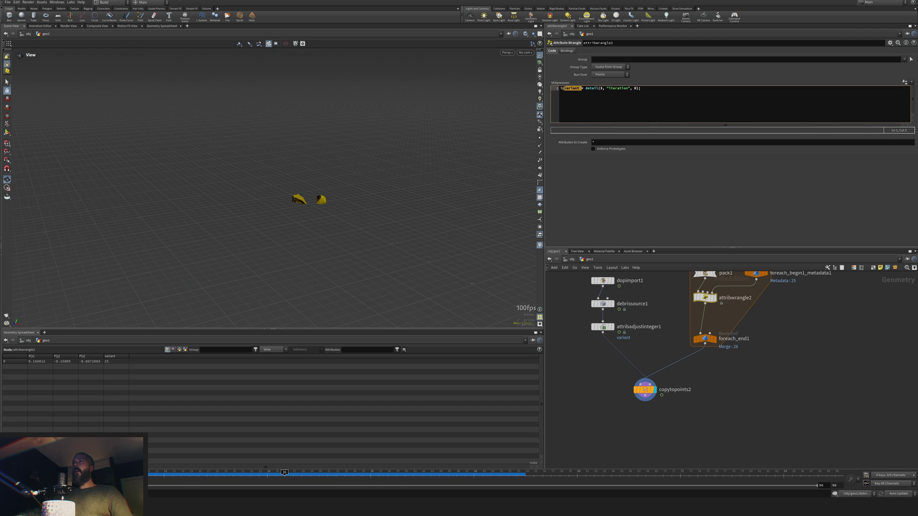
{"action": "type", "text": "variant"}
{"action": "left_click", "coordinate": [717, 428]}
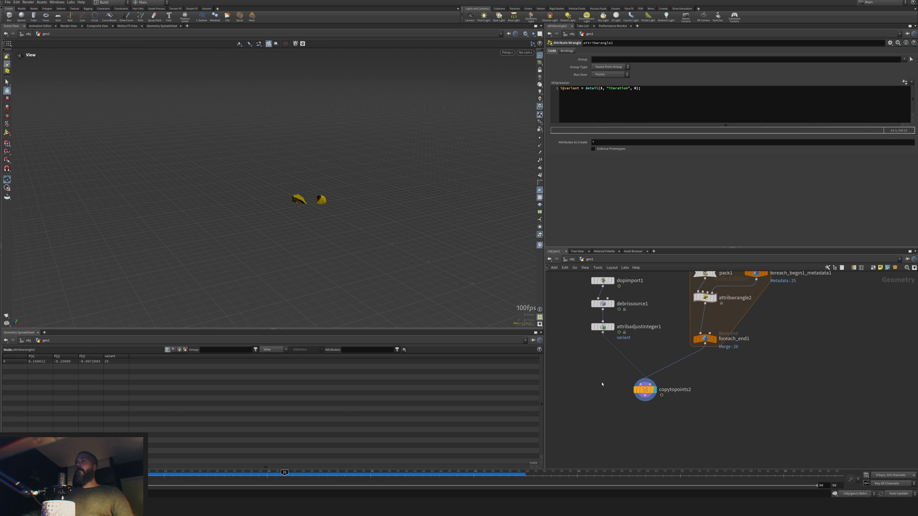
{"action": "left_click", "coordinate": [643, 390]}
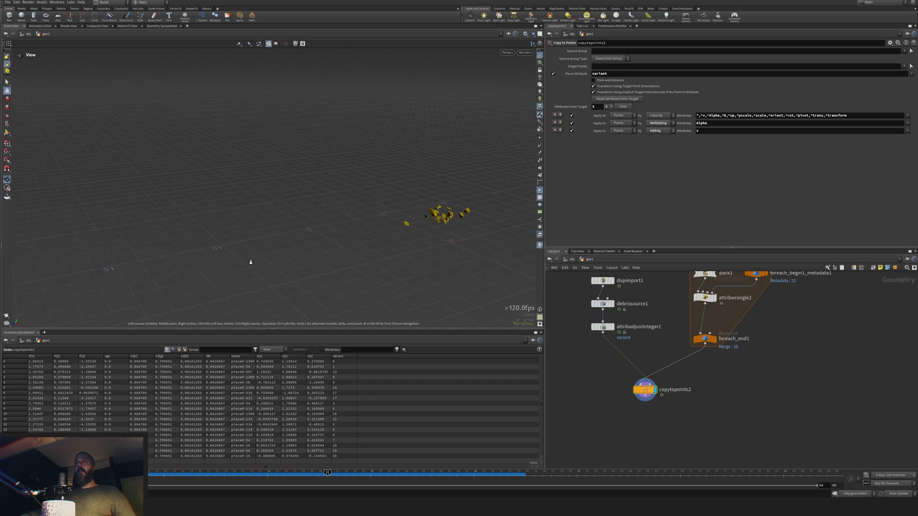
- Orbit around the copied debris and scrub the timeline to inspect the pieces at different frames
{"action": "left_click_drag", "start_coordinate": [251, 262], "coordinate": [338, 252]}
{"action": "left_click", "coordinate": [9, 475]}
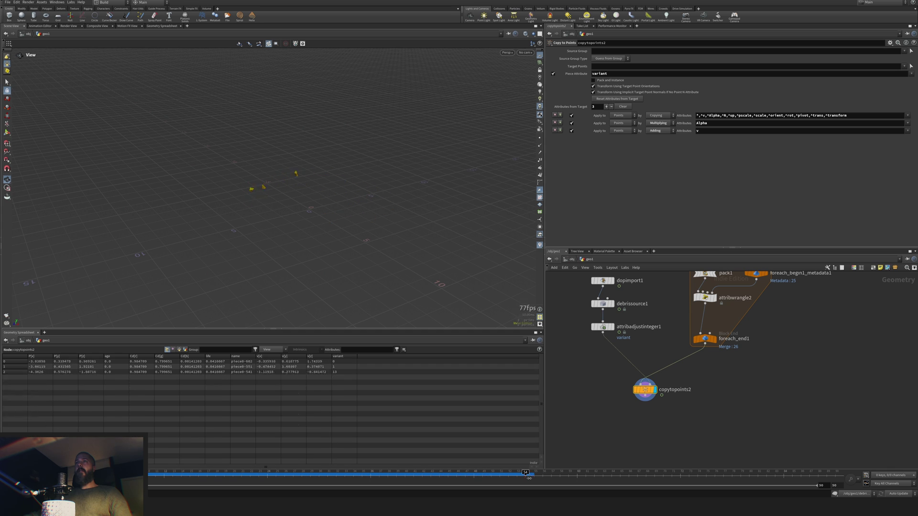
{"action": "left_click_drag", "start_coordinate": [470, 481], "coordinate": [180, 468]}
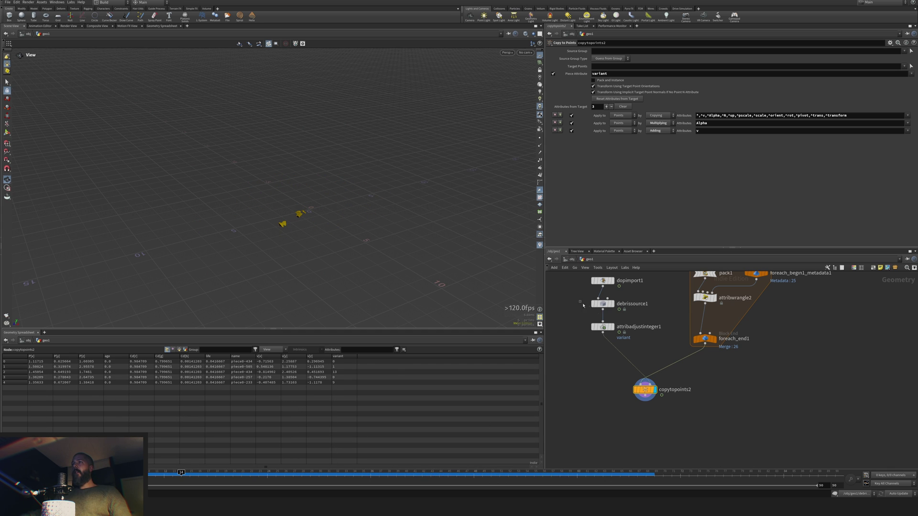
- Turn off Color Over Normalized Age on the Debris Source node
{"action": "left_click", "coordinate": [602, 303]}
{"action": "left_click", "coordinate": [593, 234]}
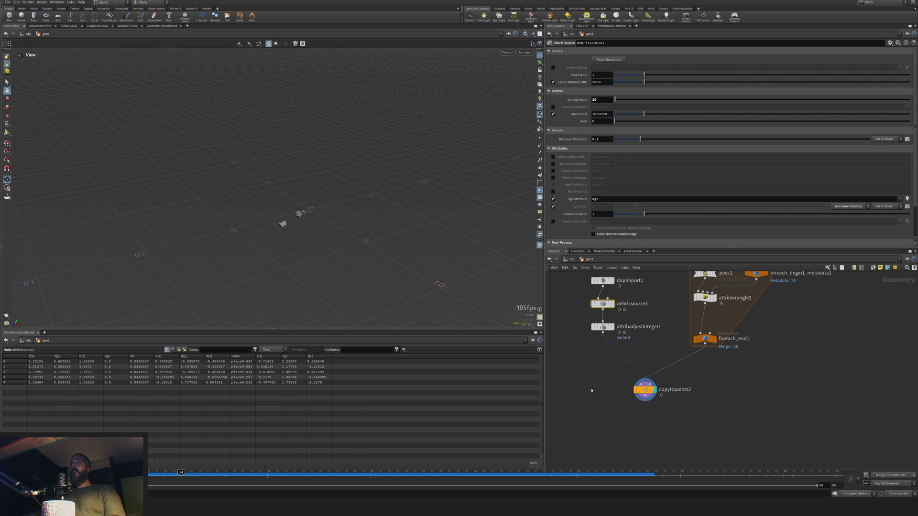
- Nudge the Copy to Points node up toward the for-each end node and inspect the uncoloured debris at another frame
{"action": "middle_click_drag", "start_coordinate": [710, 393], "coordinate": [660, 359]}
{"action": "scroll", "coordinate": [660, 359], "scroll_direction": "up", "scroll_amount": 2}
{"action": "left_click_drag", "start_coordinate": [583, 359], "coordinate": [581, 341]}
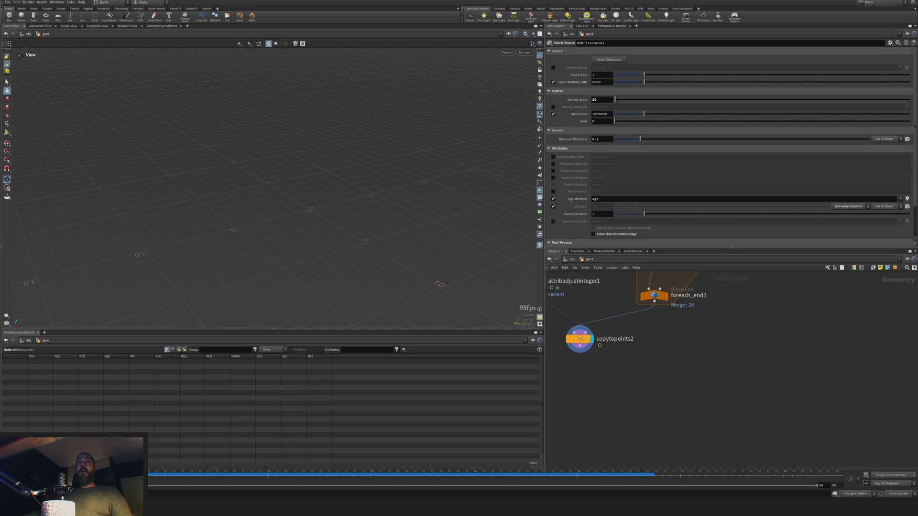
{"action": "left_click_drag", "start_coordinate": [207, 472], "coordinate": [233, 474]}
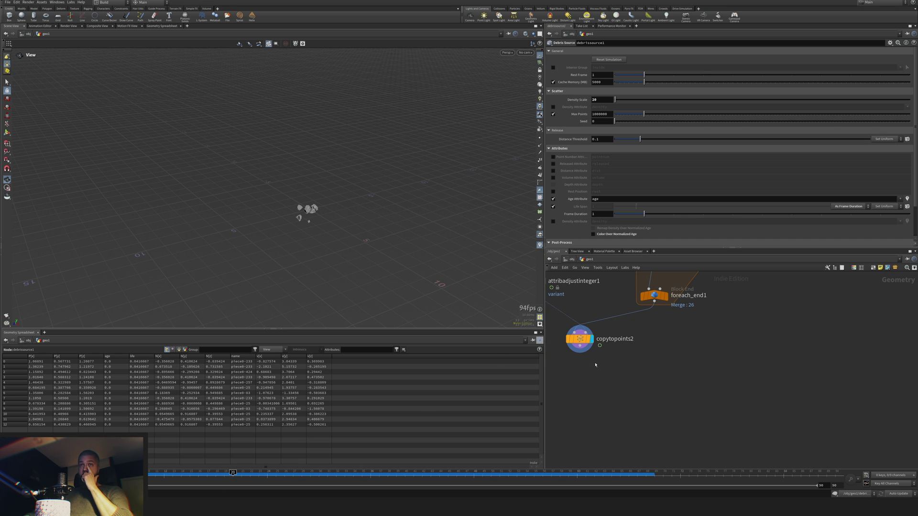
{"action": "left_click_drag", "start_coordinate": [580, 339], "coordinate": [580, 334]}
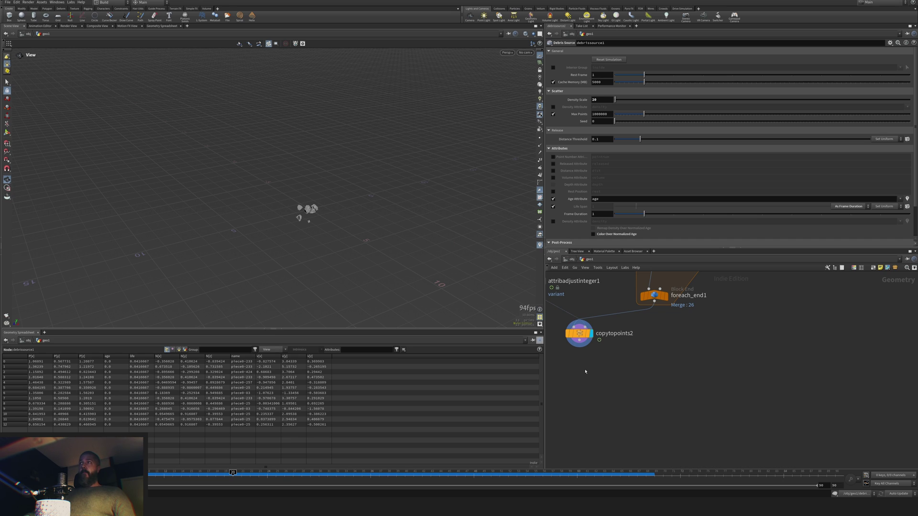
- Add an Attribute Wrangle below the Copy to Points node, connect it to that node's output and display it
{"action": "middle_click_drag", "start_coordinate": [586, 371], "coordinate": [601, 379]}
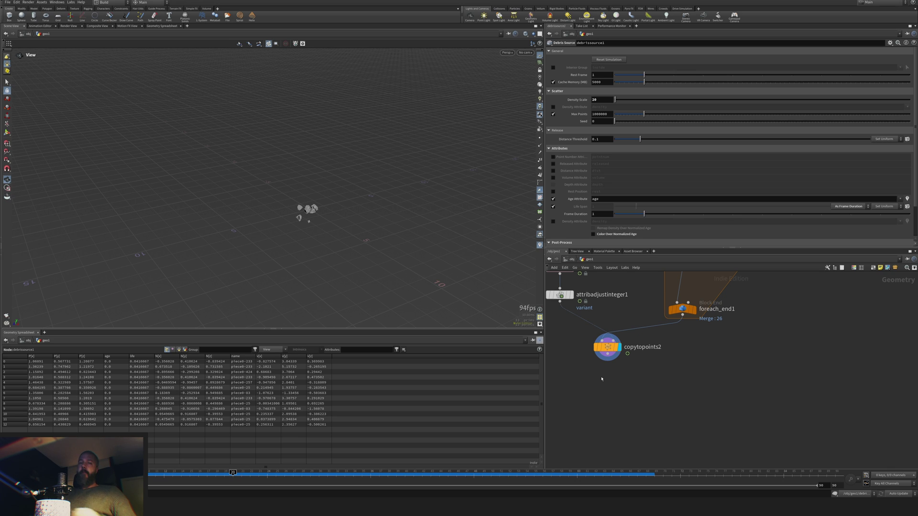
{"action": "key", "text": "Tab"}
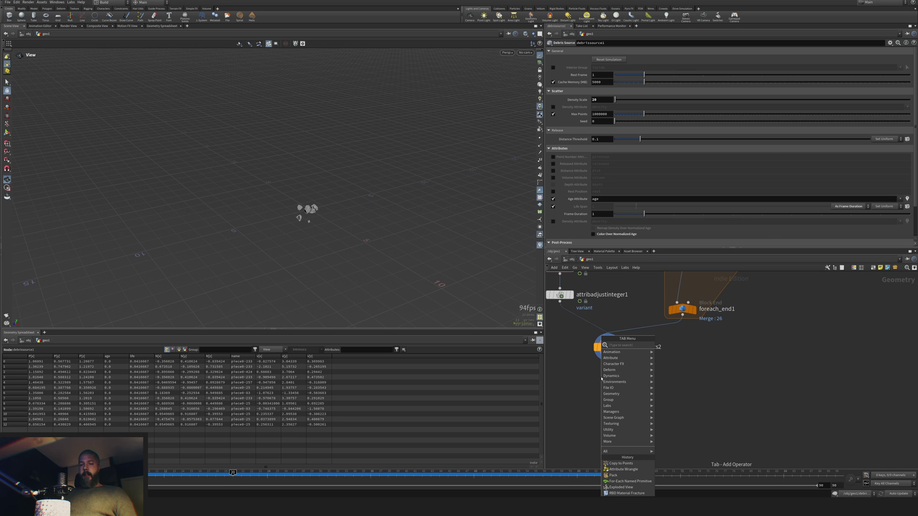
{"action": "type", "text": "dop"}
{"action": "key", "text": "Return"}
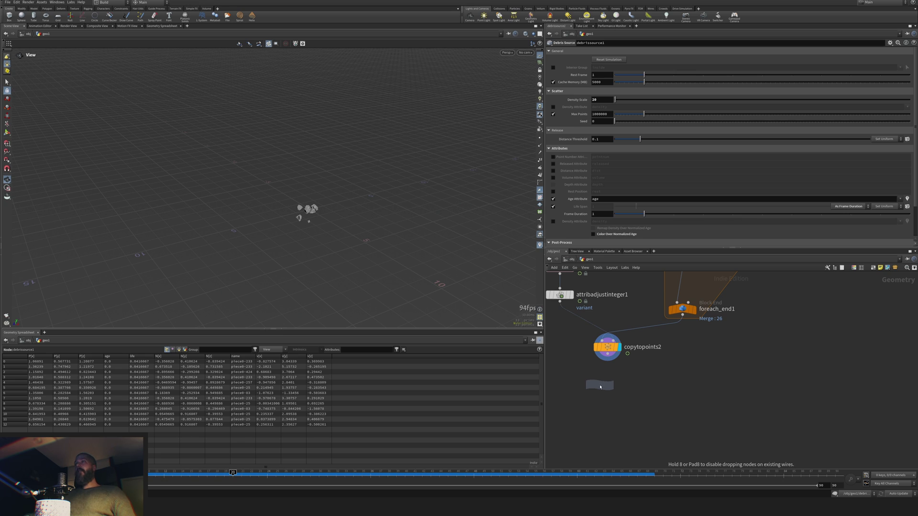
{"action": "left_click", "coordinate": [600, 386]}
{"action": "left_click_drag", "start_coordinate": [607, 359], "coordinate": [607, 381]}
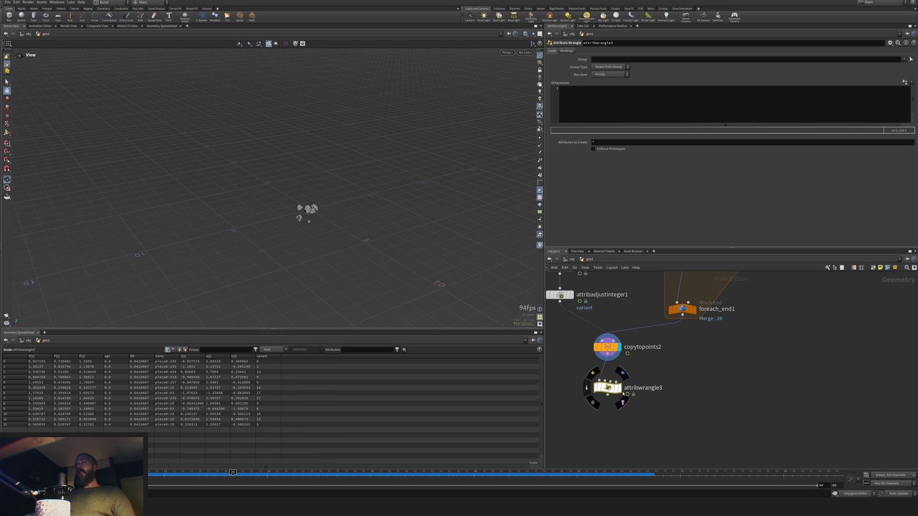
{"action": "middle_click", "coordinate": [607, 392]}
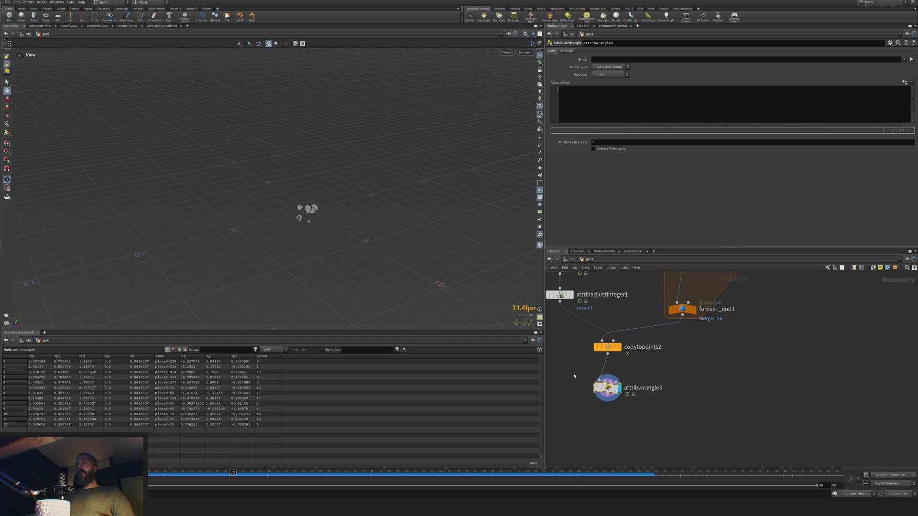
{"action": "left_click", "coordinate": [627, 105]}
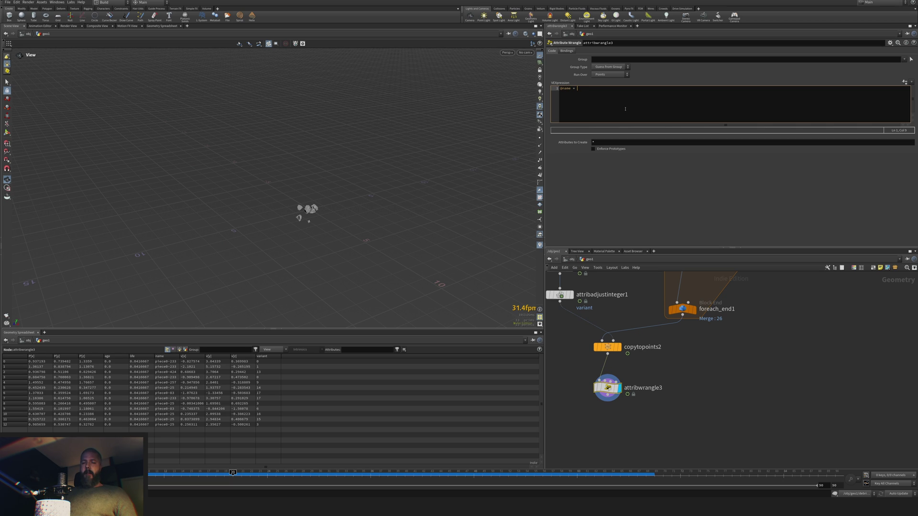
{"action": "type", "text": "sprintf(\"debri_%s_%s\", @ptnum, @F"}
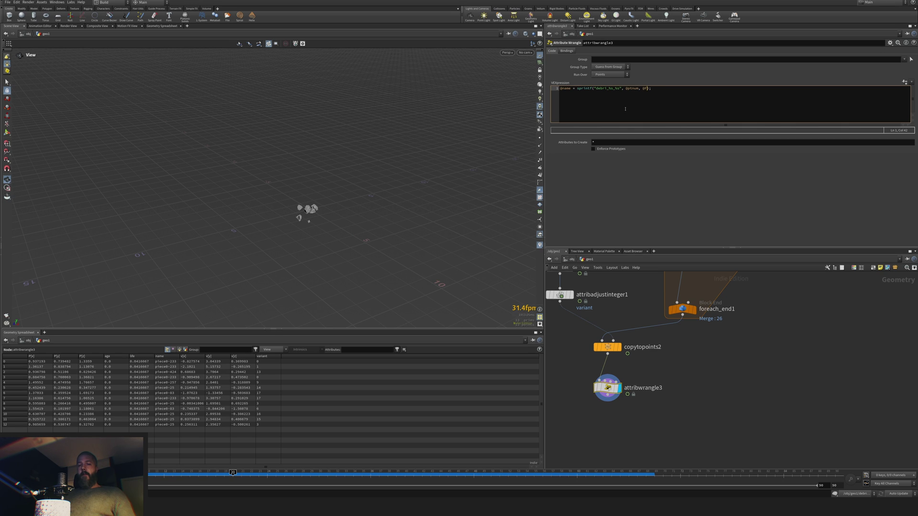
{"action": "type", "text": "Frame"}
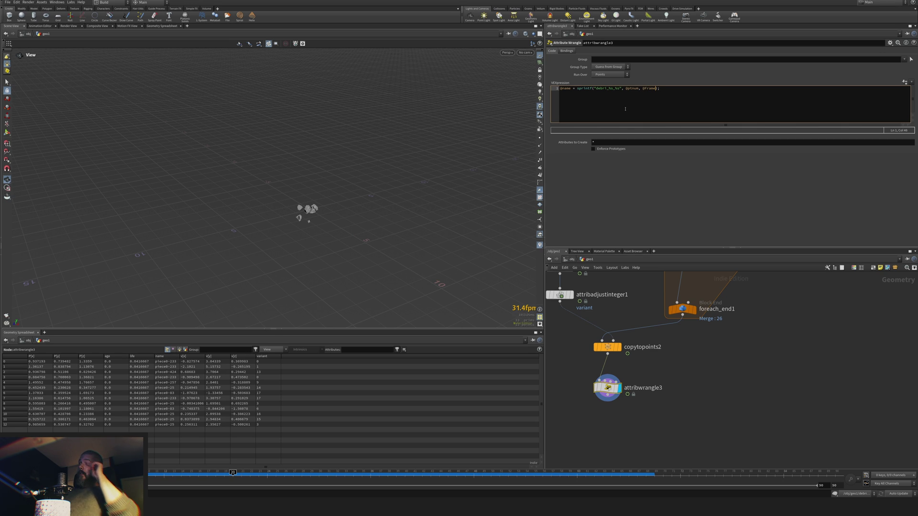
{"action": "key", "text": "ctrl+Return"}
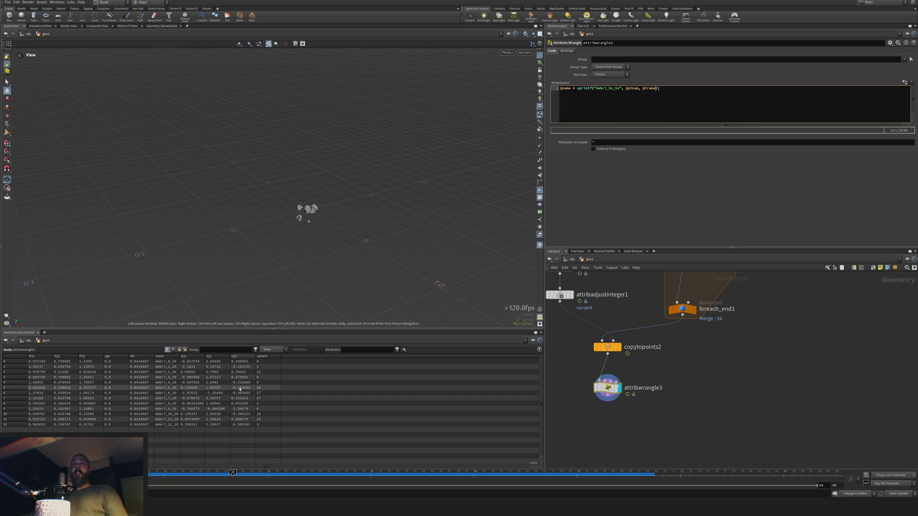
{"action": "left_click", "coordinate": [8, 475]}
{"action": "mouse_move", "coordinate": [149, 481]}
{"action": "left_mouse_down"}
{"action": "mouse_move", "coordinate": [199, 481]}
{"action": "mouse_move", "coordinate": [165, 481]}
{"action": "left_mouse_up"}
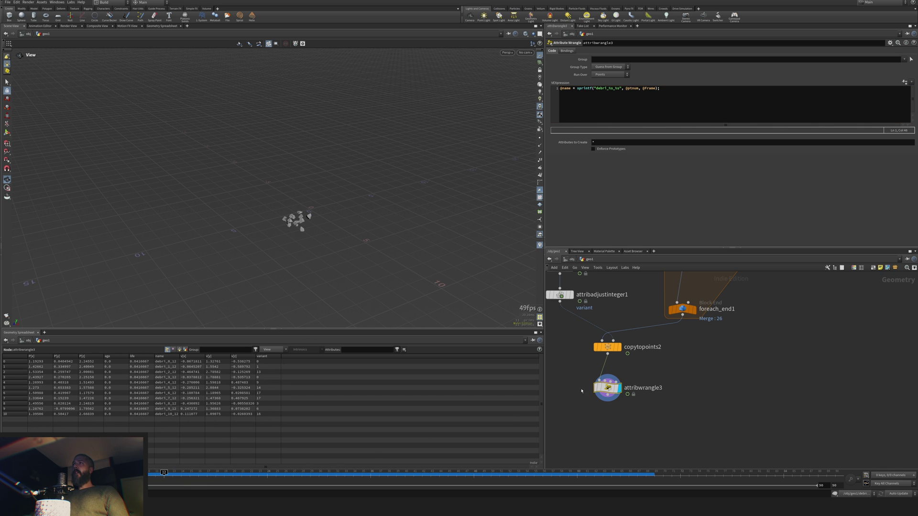
- Look over the geometry network from the original DOP network to the debris copying setup
{"action": "middle_click_drag", "start_coordinate": [661, 401], "coordinate": [708, 425]}
{"action": "left_click_drag", "start_coordinate": [656, 413], "coordinate": [656, 409]}
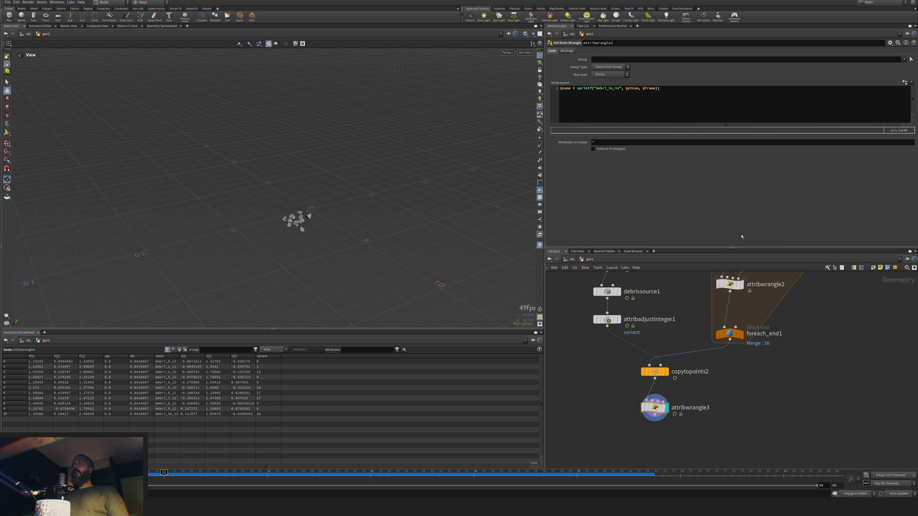
{"action": "scroll", "coordinate": [613, 431], "scroll_direction": "down", "scroll_amount": 5}
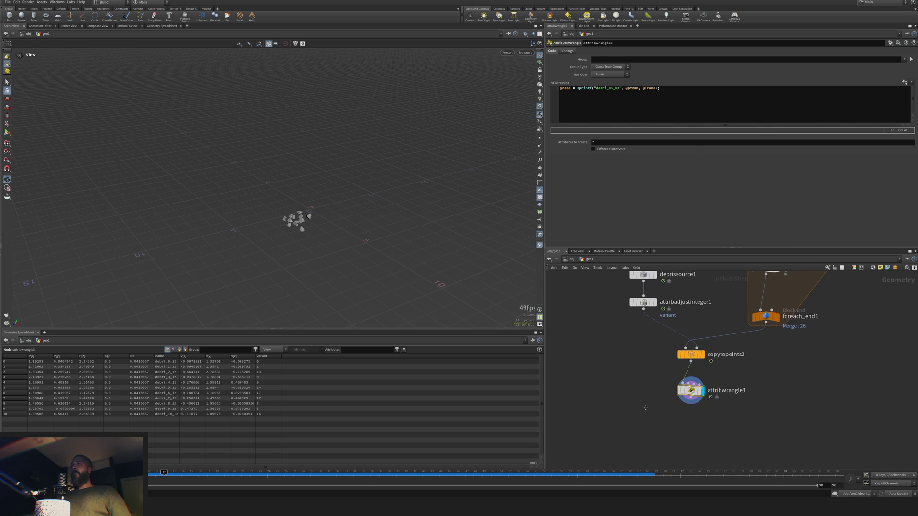
{"action": "scroll", "coordinate": [639, 369], "scroll_direction": "down", "scroll_amount": 2}
{"action": "middle_click_drag", "start_coordinate": [641, 318], "coordinate": [679, 410]}
{"action": "scroll", "coordinate": [625, 381], "scroll_direction": "up", "scroll_amount": 5}
{"action": "scroll", "coordinate": [695, 371], "scroll_direction": "down", "scroll_amount": 2}
{"action": "middle_click_drag", "start_coordinate": [707, 364], "coordinate": [593, 352]}
{"action": "middle_click_drag", "start_coordinate": [604, 399], "coordinate": [730, 427]}
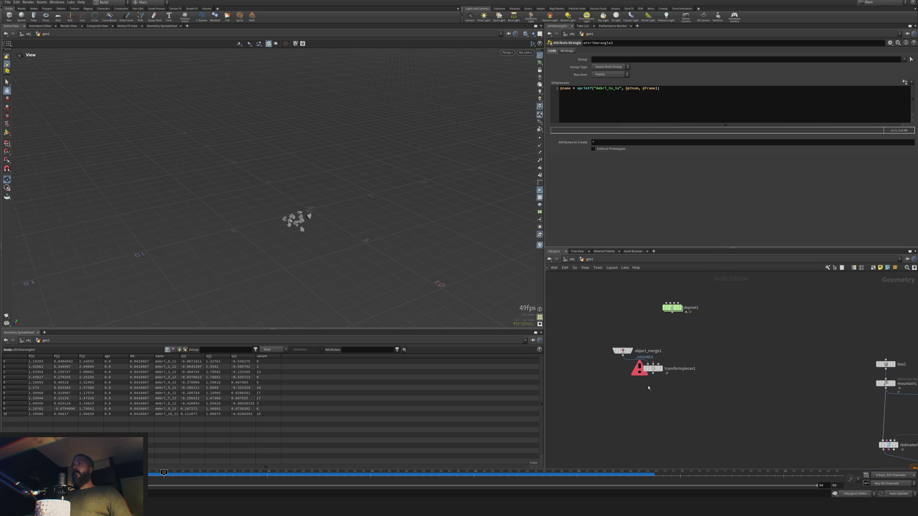
{"action": "middle_click_drag", "start_coordinate": [736, 384], "coordinate": [579, 259]}
{"action": "middle_click_drag", "start_coordinate": [632, 412], "coordinate": [613, 297]}
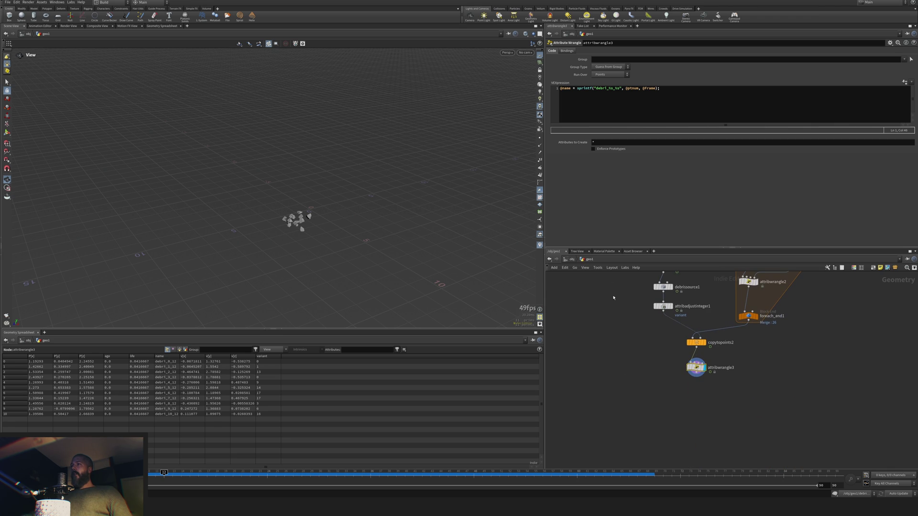
{"action": "middle_click_drag", "start_coordinate": [639, 359], "coordinate": [640, 407]}
- Move the DOP Import node away from the Debris Source, display it and view the fractured slab at a later frame
{"action": "left_click_drag", "start_coordinate": [672, 316], "coordinate": [618, 318]}
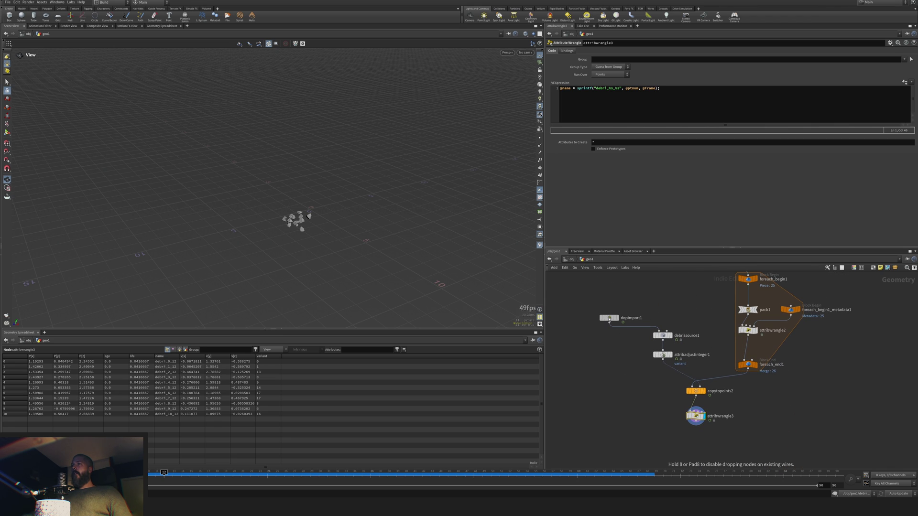
{"action": "left_click", "coordinate": [618, 319]}
{"action": "left_click_drag", "start_coordinate": [164, 473], "coordinate": [269, 471]}
- Add a second DOP Network below the debris setup, beside the naming wrangle
{"action": "middle_click_drag", "start_coordinate": [622, 421], "coordinate": [611, 389]}
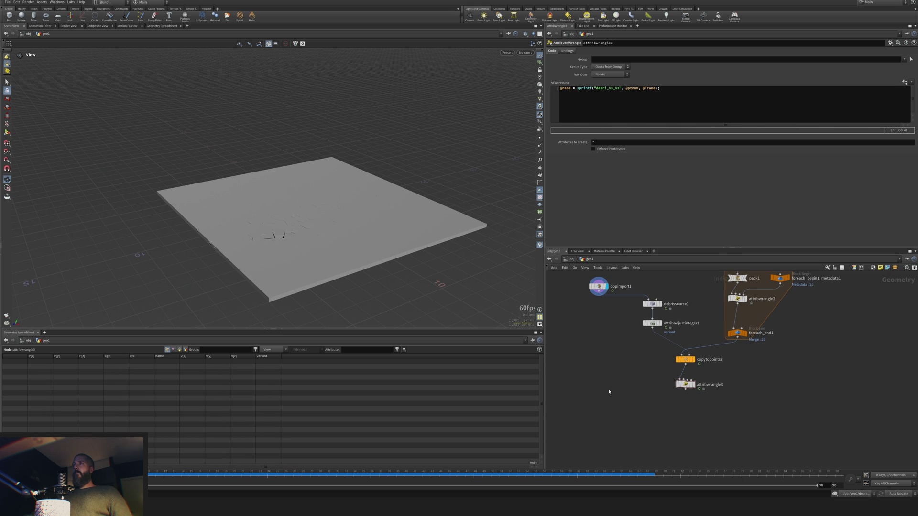
{"action": "key", "text": "Tab"}
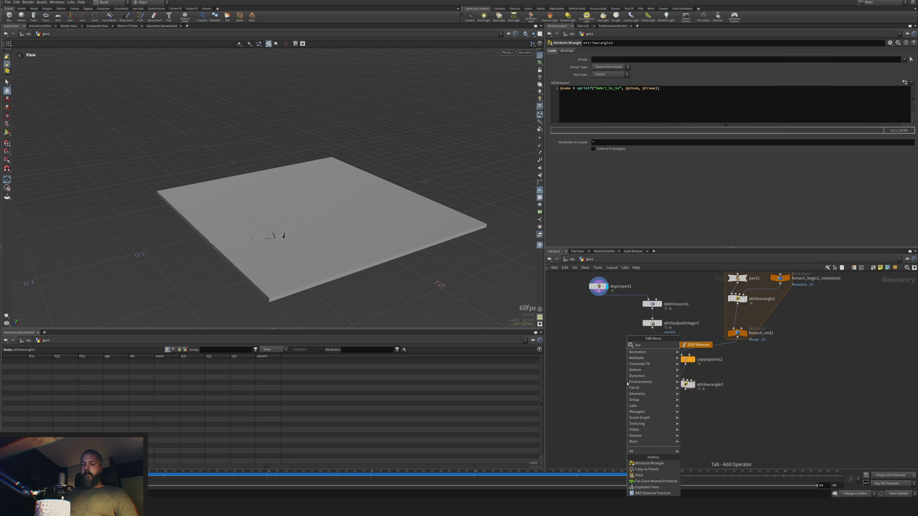
{"action": "type", "text": "dopnet"}
{"action": "key", "text": "Return"}
{"action": "left_click", "coordinate": [624, 414]}
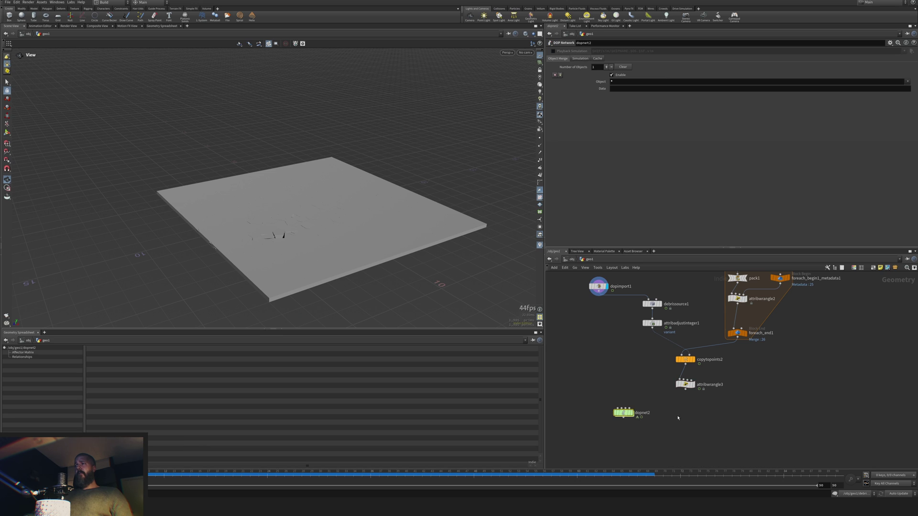
- Add a Null below the naming Attribute Wrangle, connected to the wrangle's output
{"action": "left_click", "coordinate": [685, 384]}
{"action": "key", "text": "Tab"}
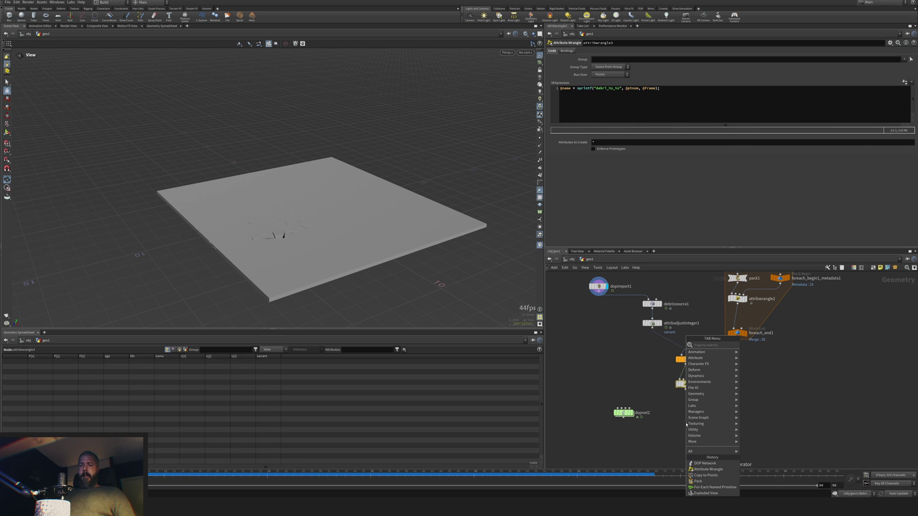
{"action": "type", "text": "nul"}
{"action": "key", "text": "Return"}
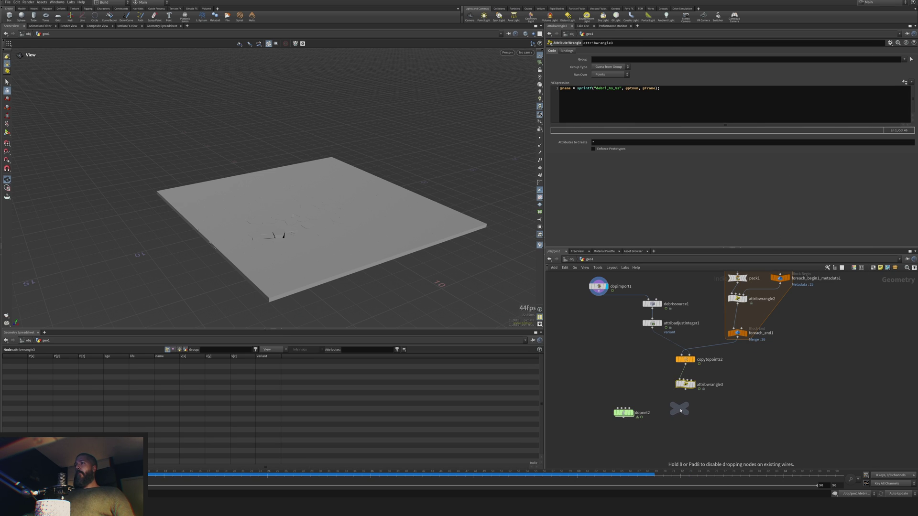
{"action": "left_click", "coordinate": [682, 408]}
{"action": "left_click", "coordinate": [686, 391]}
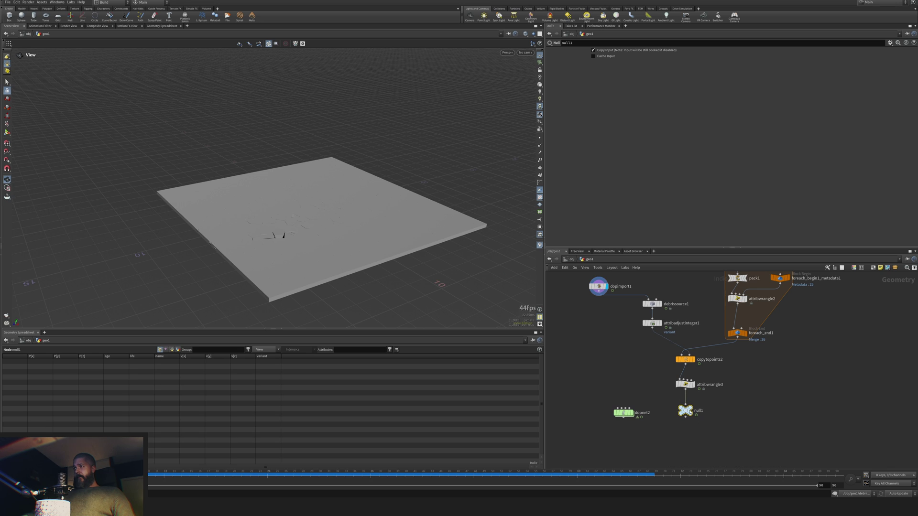
- Rename the null as OUT_DEBRIS
{"action": "double_click", "coordinate": [694, 409]}
{"action": "type", "text": "out_debris"}
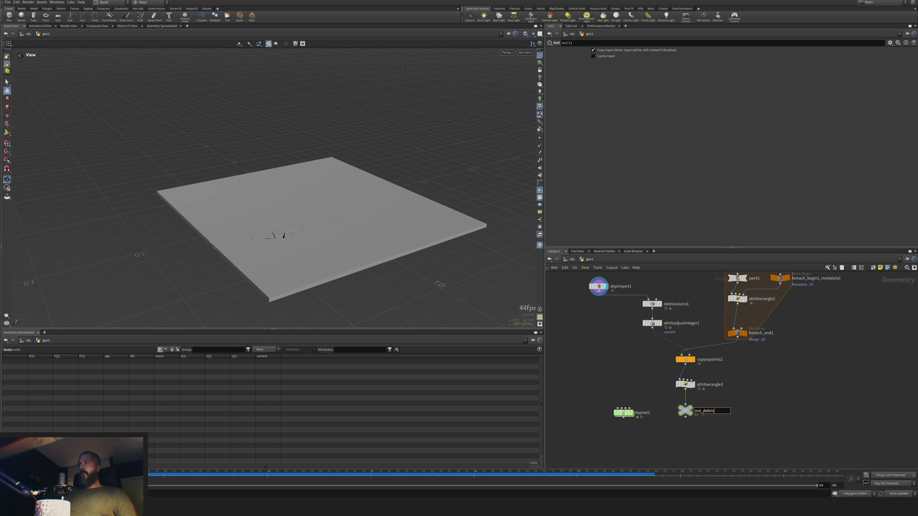
{"action": "key", "text": "Return"}
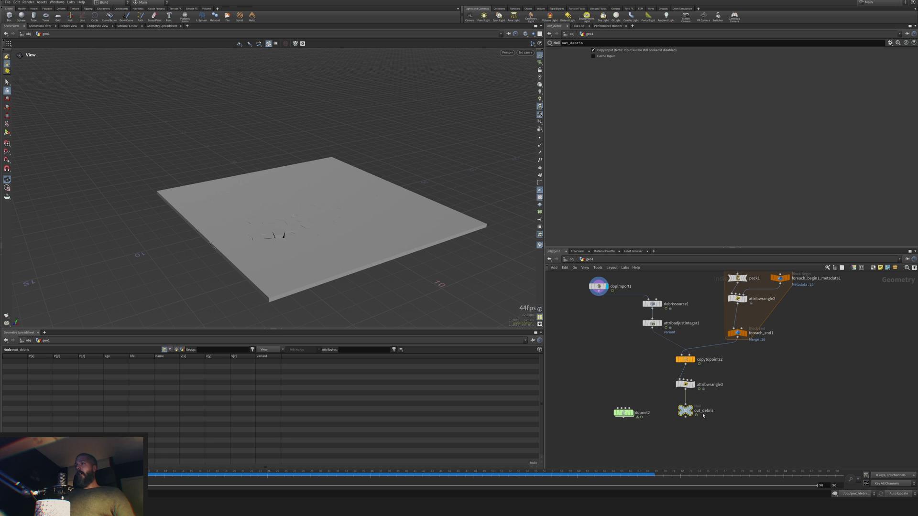
{"action": "key", "text": "Caps_Lock"}
{"action": "type", "text": "O"}
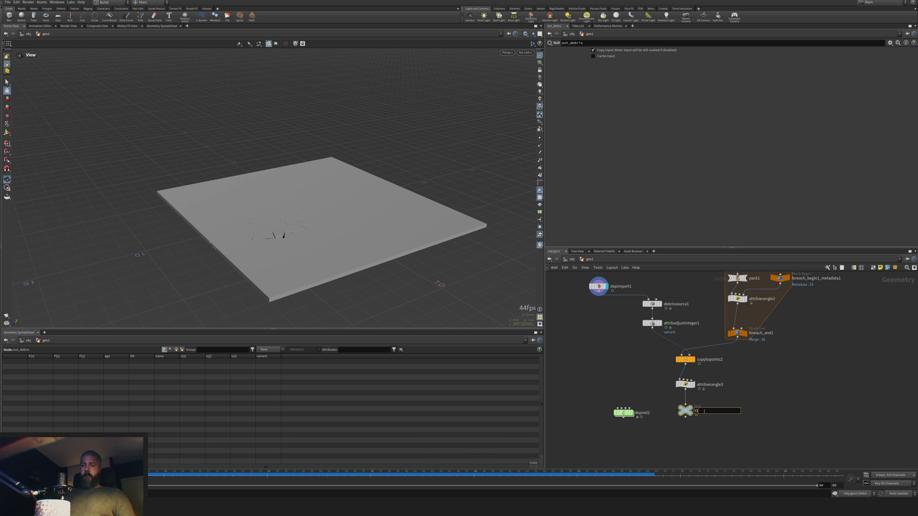
{"action": "type", "text": "UT_DEBRIS"}
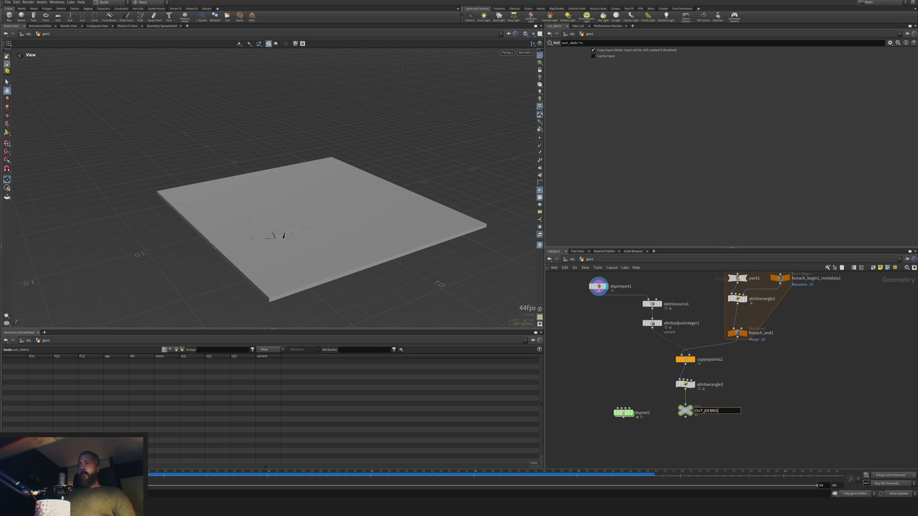
{"action": "key", "text": "Return"}
- Tighten the spacing between the Copy to Points, wrangle and OUT_DEBRIS nodes, and lower the new DOP Network beneath them
{"action": "left_click_drag", "start_coordinate": [668, 354], "coordinate": [703, 438]}
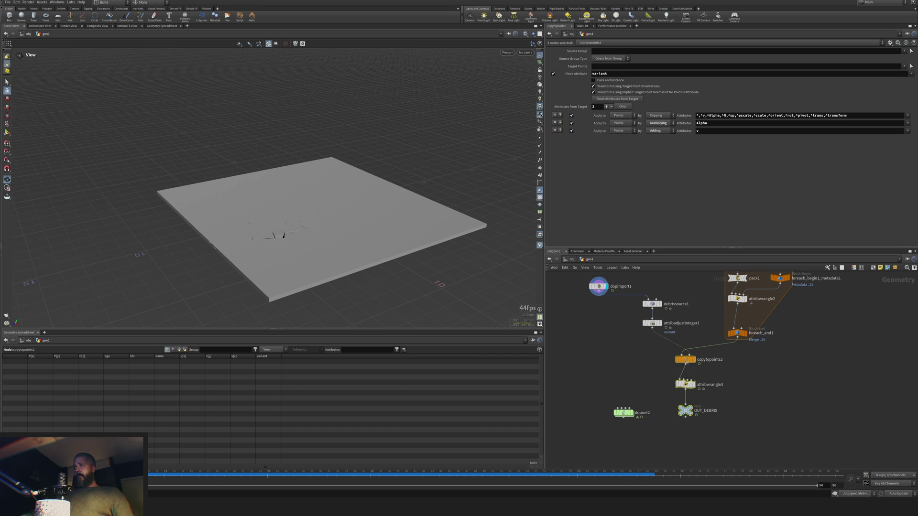
{"action": "left_click_drag", "start_coordinate": [686, 364], "coordinate": [687, 380]}
{"action": "left_click", "coordinate": [728, 387]}
{"action": "left_click_drag", "start_coordinate": [624, 417], "coordinate": [621, 441]}
- Place the DOP Import node above the new DOP Network and connect it to the network's first input
{"action": "left_click_drag", "start_coordinate": [604, 289], "coordinate": [626, 290]}
{"action": "left_click", "coordinate": [621, 295]}
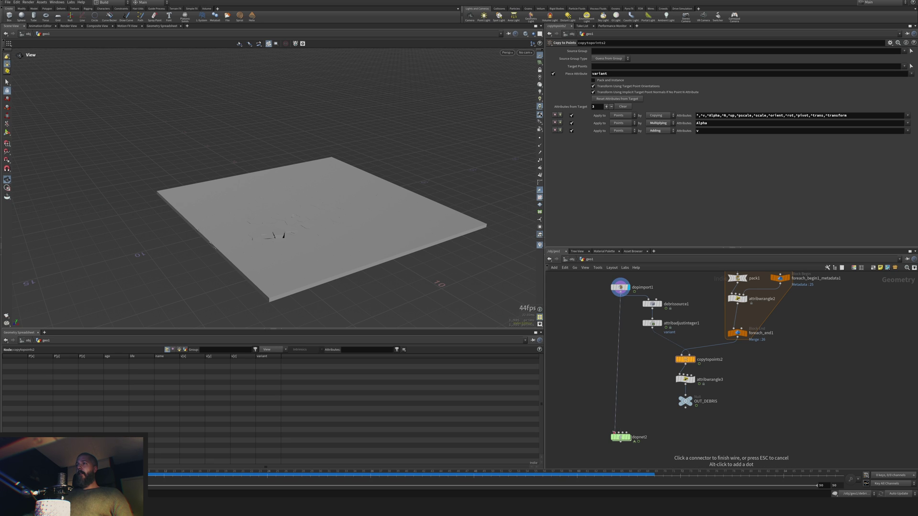
{"action": "left_click", "coordinate": [615, 433]}
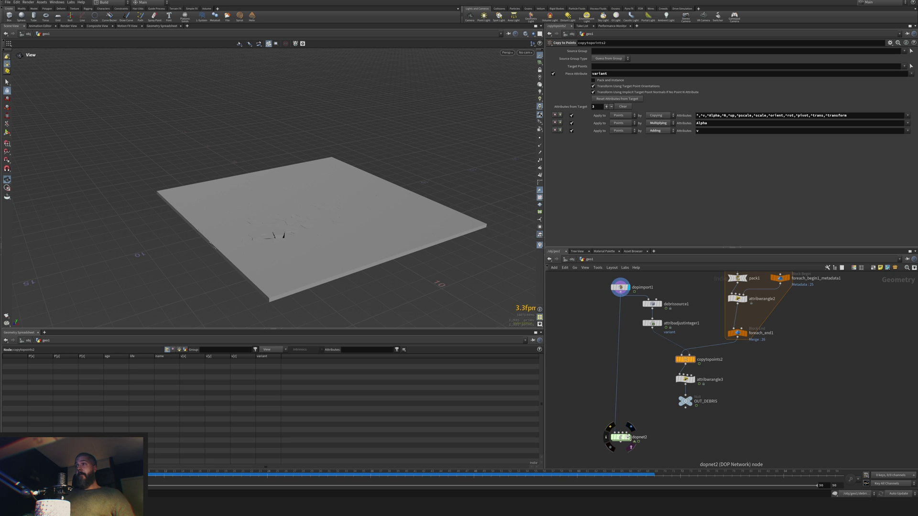
- Inside the new DOP Network, add an RBD Packed Object with its geometry source set to First Context Geometry
{"action": "left_click", "coordinate": [631, 446]}
{"action": "left_click_drag", "start_coordinate": [621, 437], "coordinate": [630, 438]}
{"action": "double_click", "coordinate": [630, 438]}
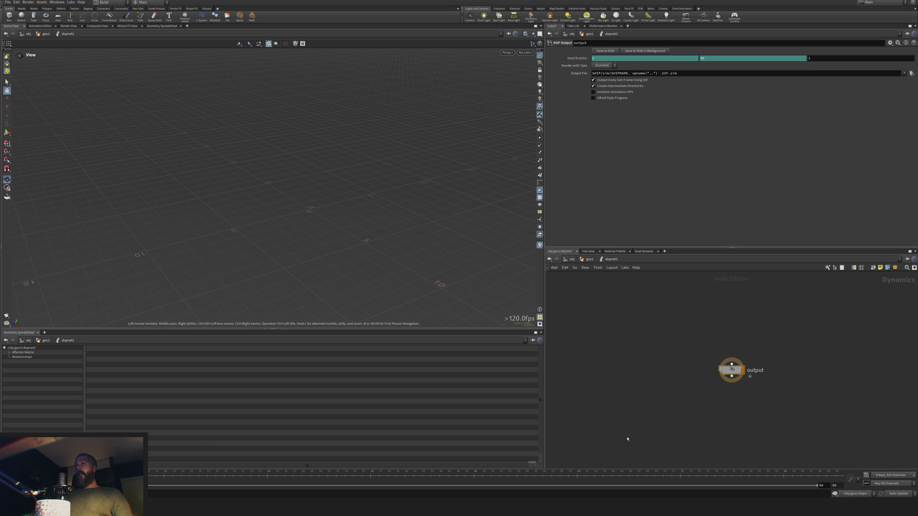
{"action": "key", "text": "Tab"}
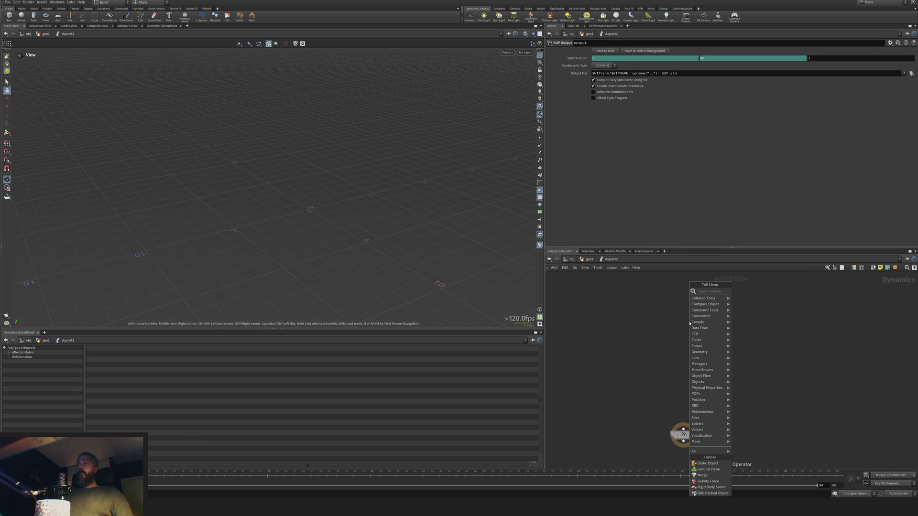
{"action": "type", "text": "packe"}
{"action": "key", "text": "Return"}
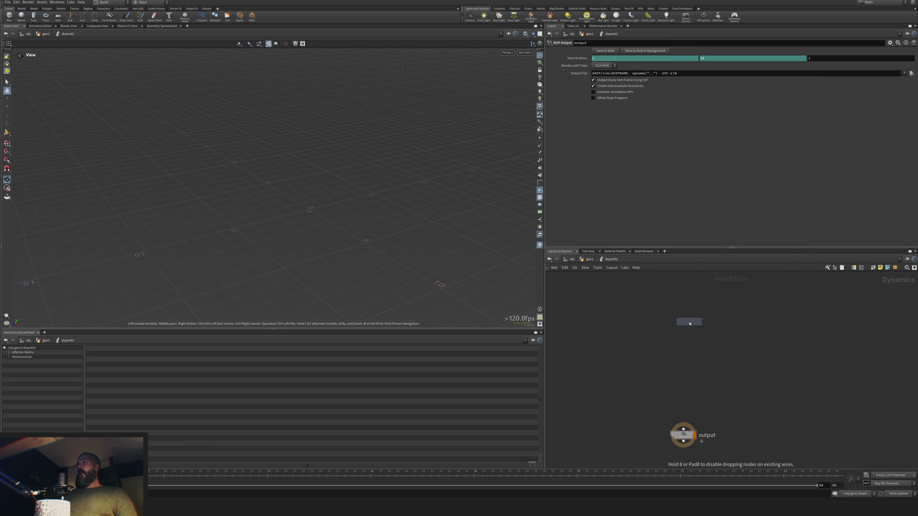
{"action": "left_click", "coordinate": [689, 323]}
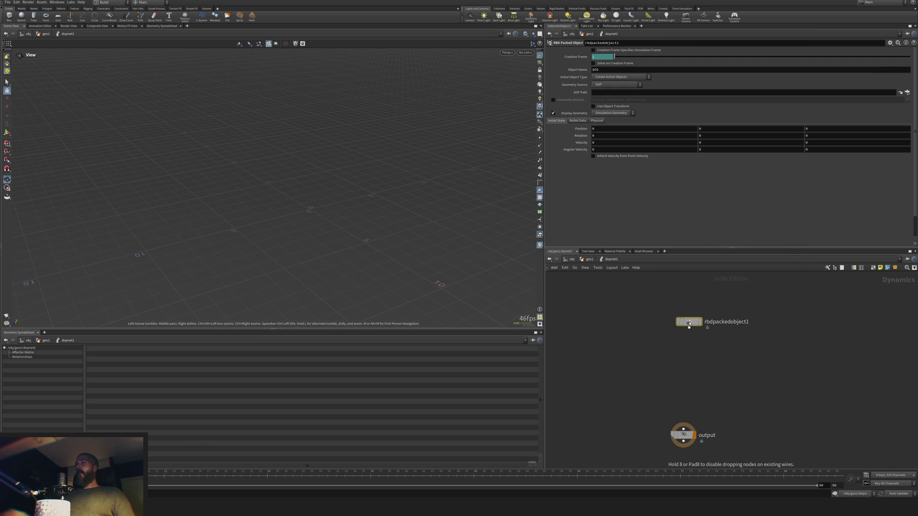
{"action": "left_click", "coordinate": [622, 85]}
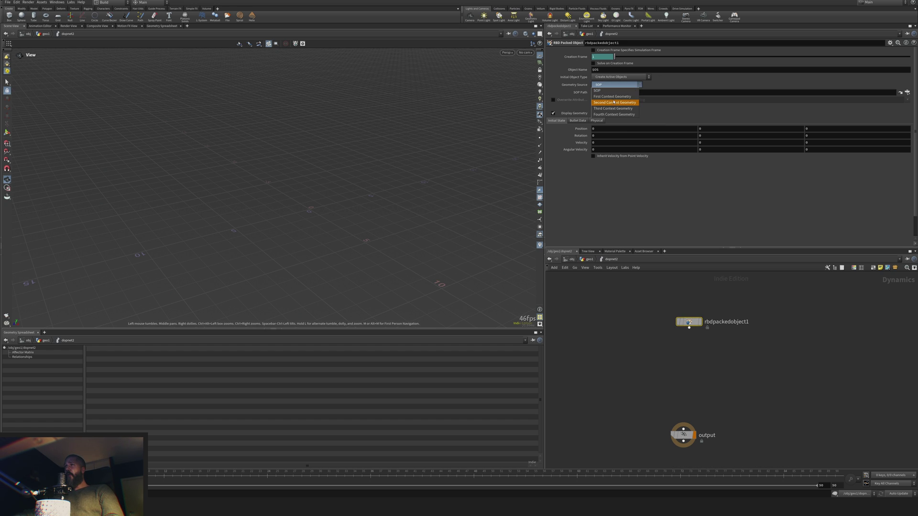
{"action": "left_click", "coordinate": [614, 100]}
- Chain a Rigid Body Solver and a Gravity Force below the RBD Packed Object
{"action": "key", "text": "Tab"}
{"action": "type", "text": "rig"}
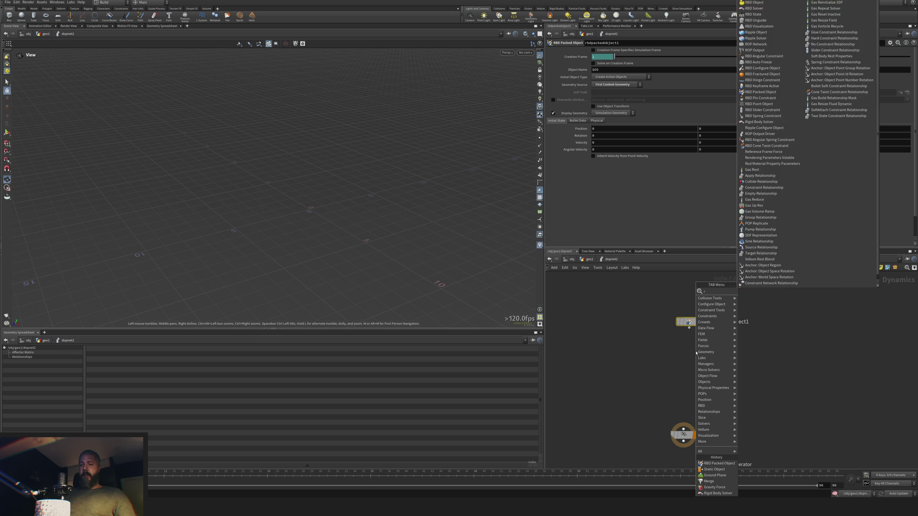
{"action": "key", "text": "Return"}
{"action": "key", "text": "Return"}
{"action": "key", "text": "Tab"}
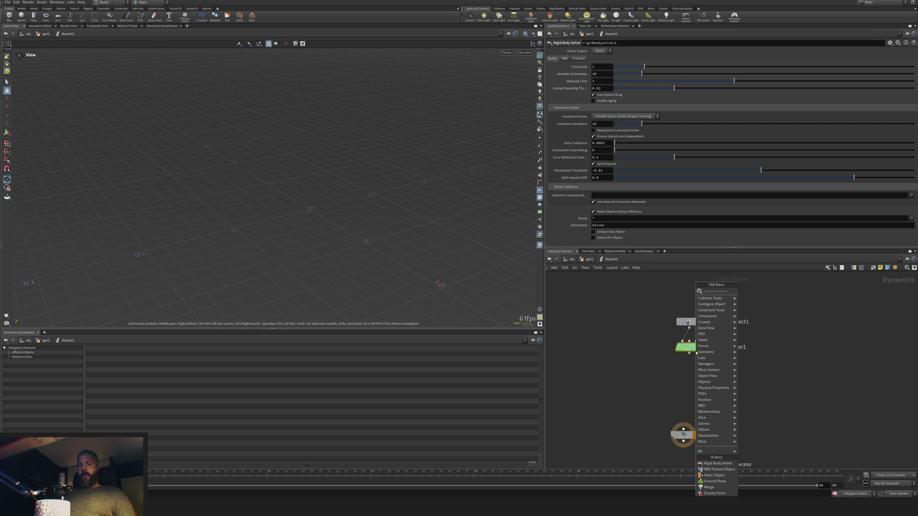
{"action": "type", "text": "grav"}
{"action": "key", "text": "Return"}
{"action": "key", "text": "Return"}
- Add a Merge connected below the Gravity Force and place a Ground Plane beside it
{"action": "key", "text": "Tab"}
{"action": "type", "text": "mer"}
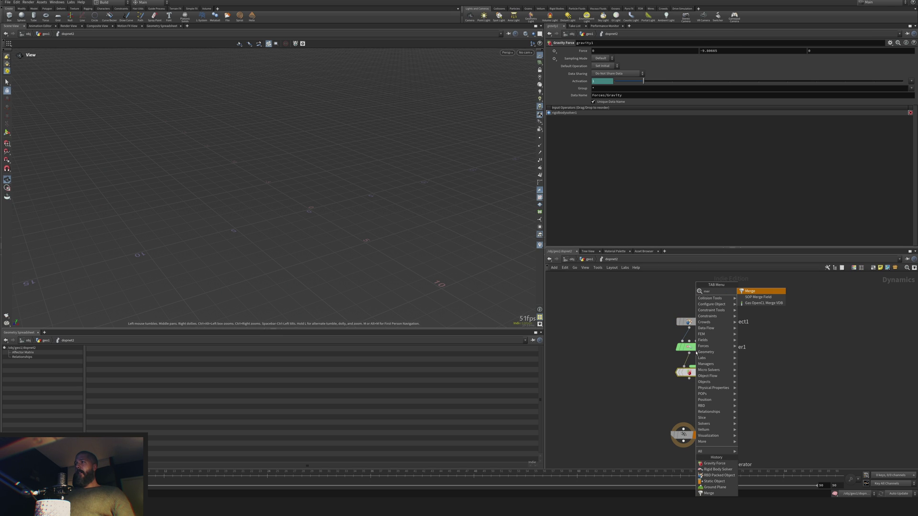
{"action": "key", "text": "Return"}
{"action": "key", "text": "Return"}
{"action": "key", "text": "Tab"}
{"action": "type", "text": "grou"}
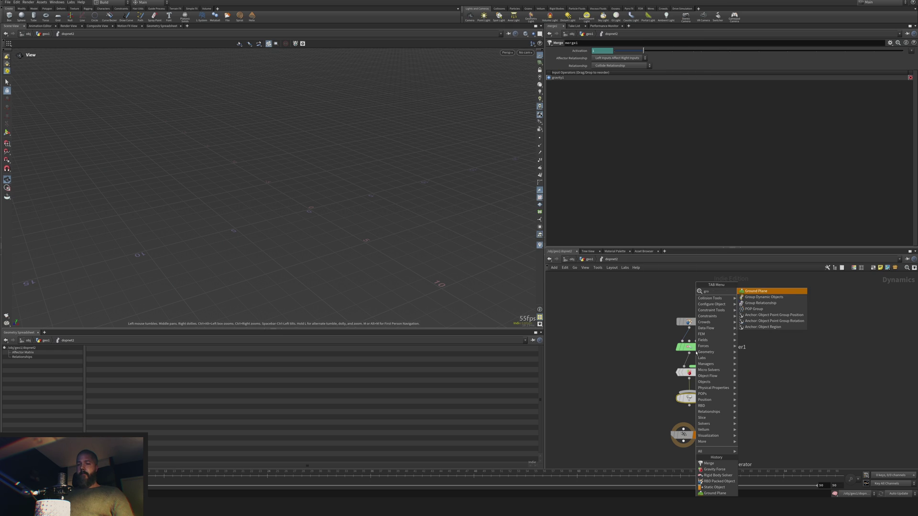
{"action": "key", "text": "Return"}
{"action": "left_click", "coordinate": [622, 383]}
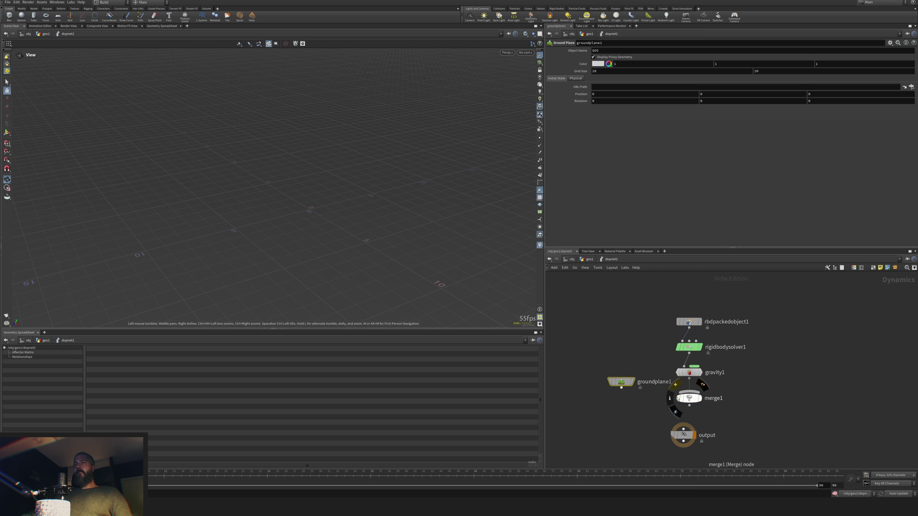
- Wire the Ground Plane into the Merge ahead of gravity and connect the Merge to the output node
{"action": "left_click", "coordinate": [668, 406]}
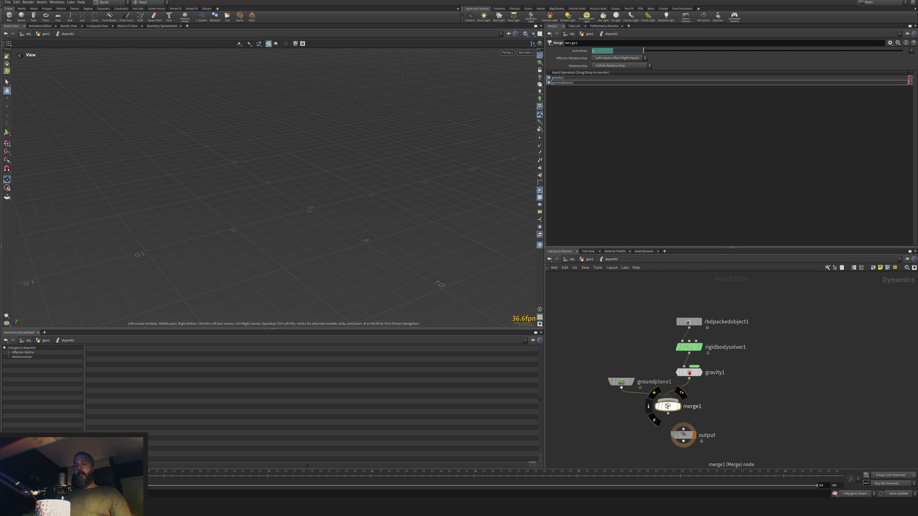
{"action": "left_click", "coordinate": [669, 415]}
{"action": "left_click", "coordinate": [683, 430]}
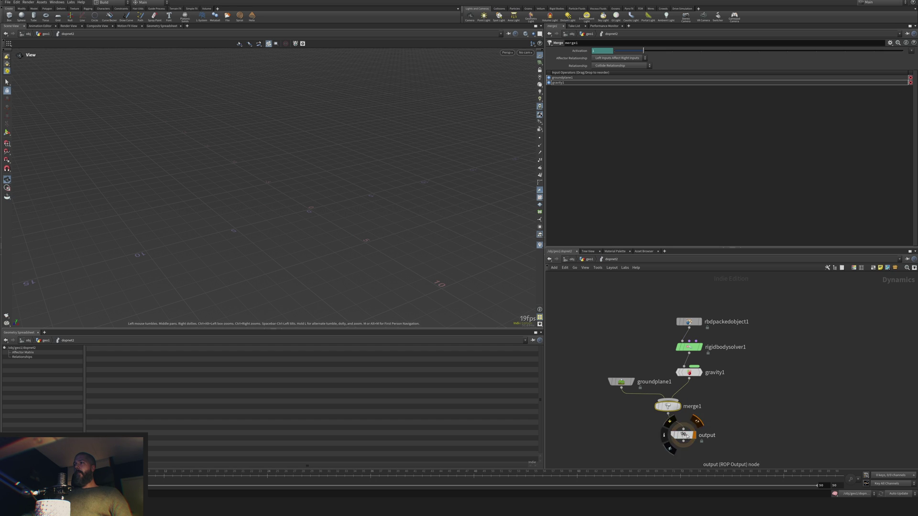
- Turn off the Ground Plane's proxy geometry display and tidy the positions of the output and RBD Packed Object nodes
{"action": "left_click_drag", "start_coordinate": [683, 436], "coordinate": [674, 442]}
{"action": "left_click", "coordinate": [689, 322]}
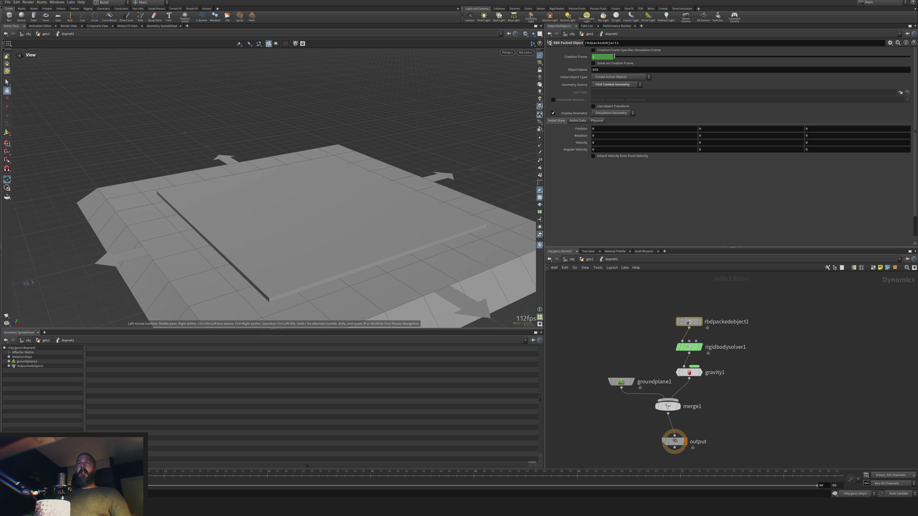
{"action": "left_click", "coordinate": [621, 382]}
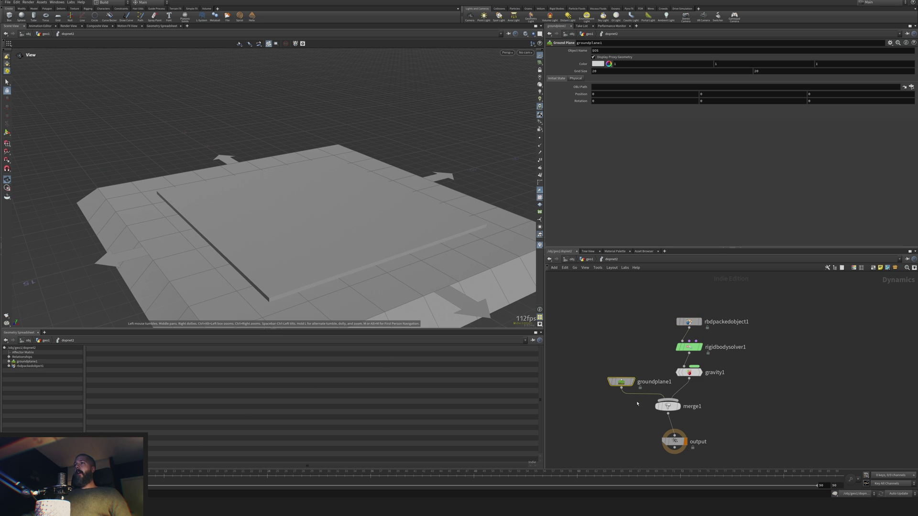
{"action": "left_click", "coordinate": [605, 57]}
{"action": "left_click_drag", "start_coordinate": [696, 324], "coordinate": [695, 304]}
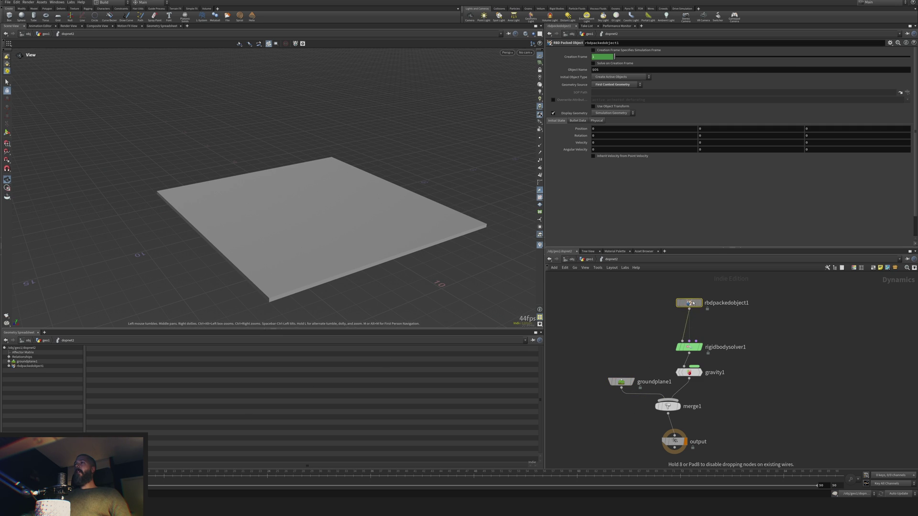
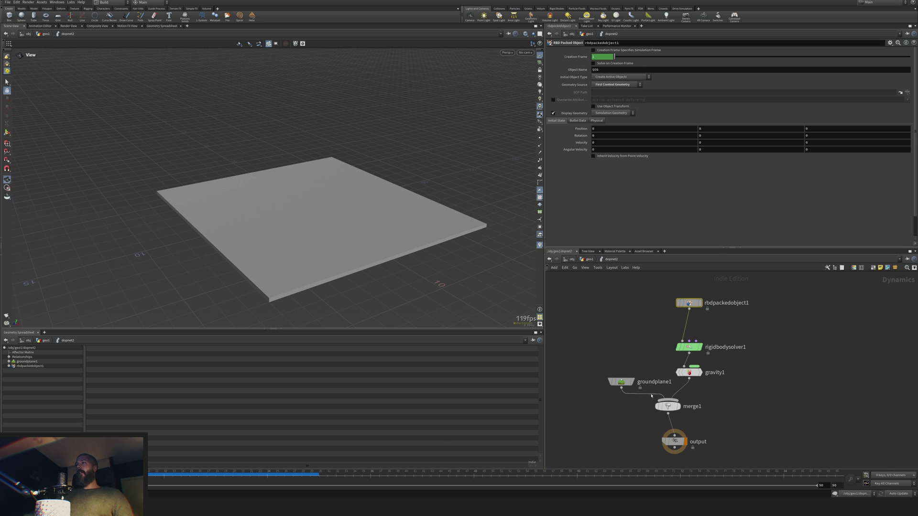
- Try a positive Y force of 9.80665 on the Gravity Force in the DOP Network
{"action": "left_click", "coordinate": [689, 372]}
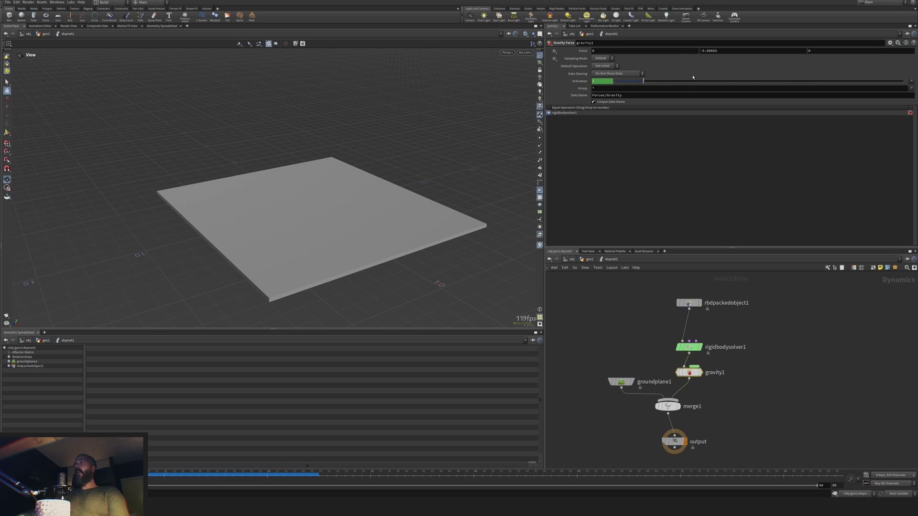
{"action": "left_click", "coordinate": [702, 50]}
{"action": "key", "text": "BackSpace"}
{"action": "left_click", "coordinate": [597, 424]}
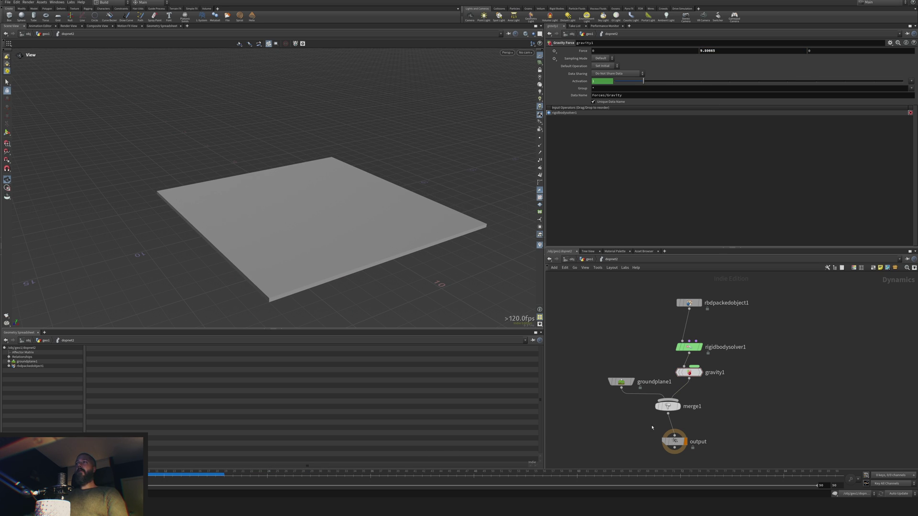
- On the RBD Packed Object, enable Use Object Transform and Overwrite Attributes limited to active animated, and replay the simulation
{"action": "left_click", "coordinate": [688, 303]}
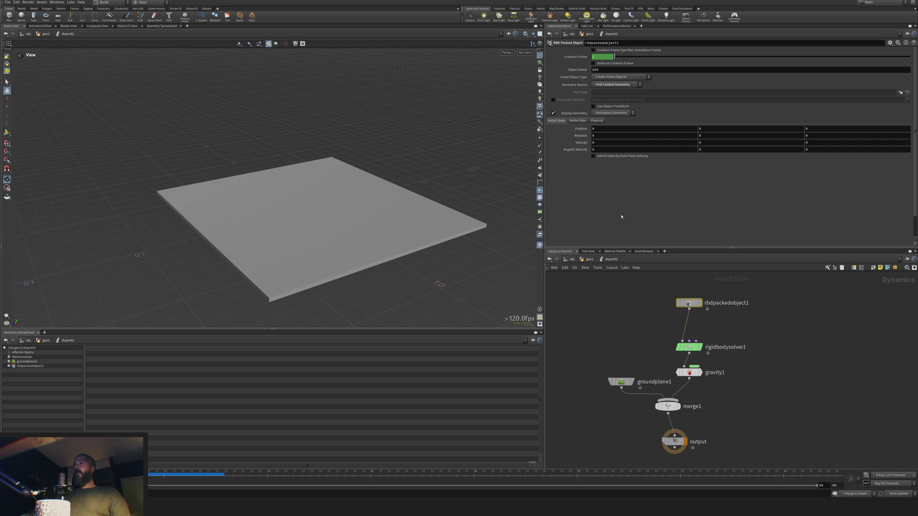
{"action": "left_click", "coordinate": [605, 108]}
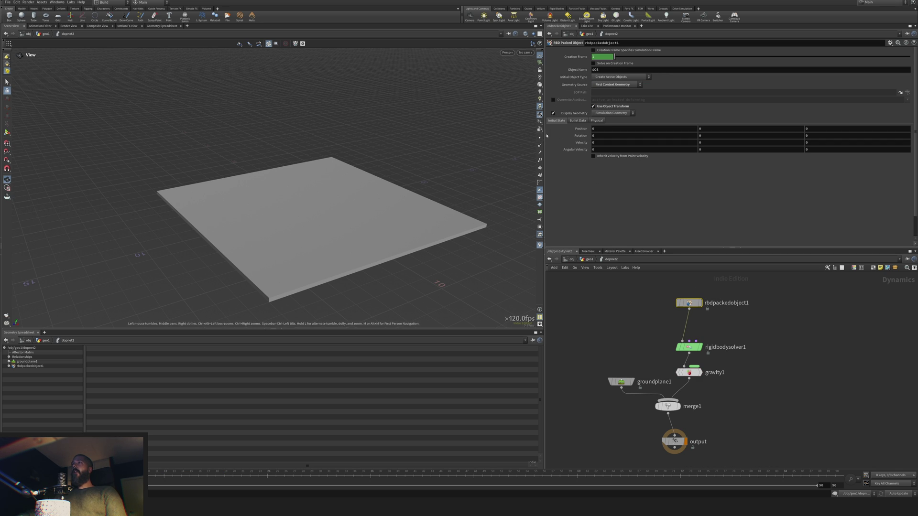
{"action": "left_click", "coordinate": [561, 100]}
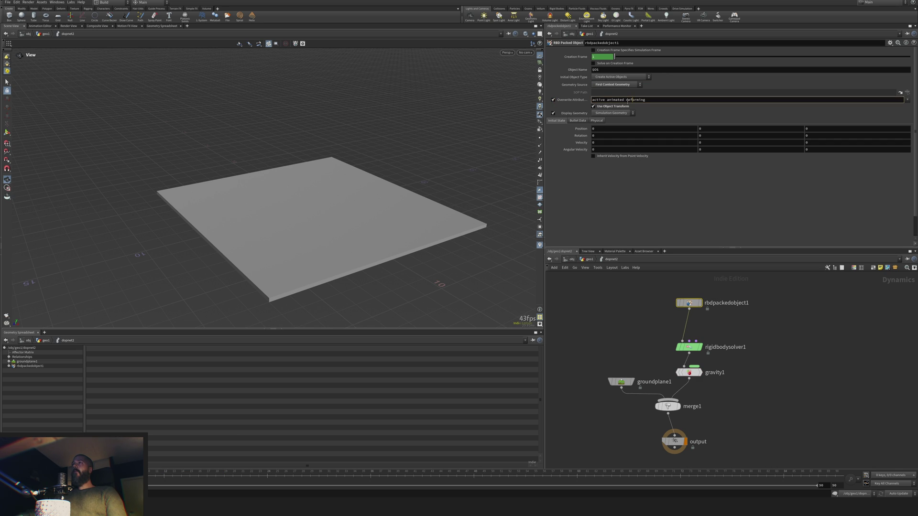
{"action": "key", "text": "Return"}
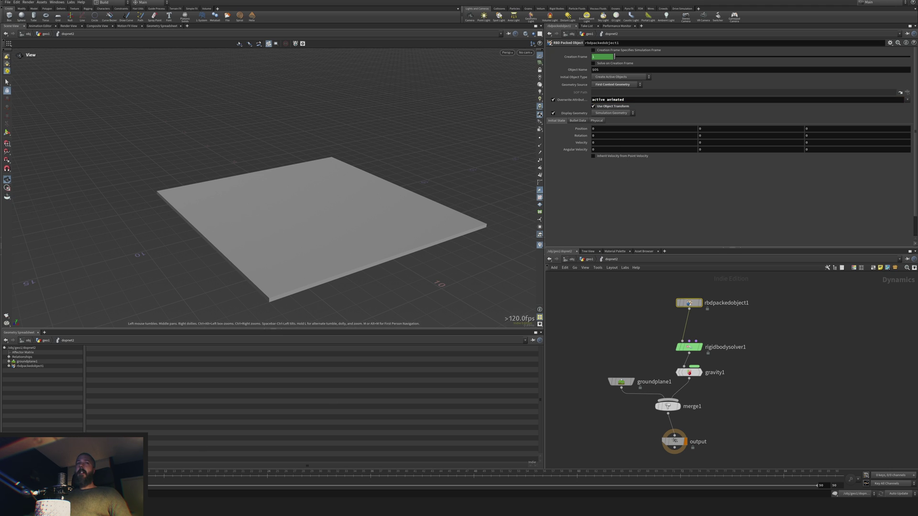
{"action": "left_click", "coordinate": [33, 476]}
{"action": "left_click", "coordinate": [8, 476]}
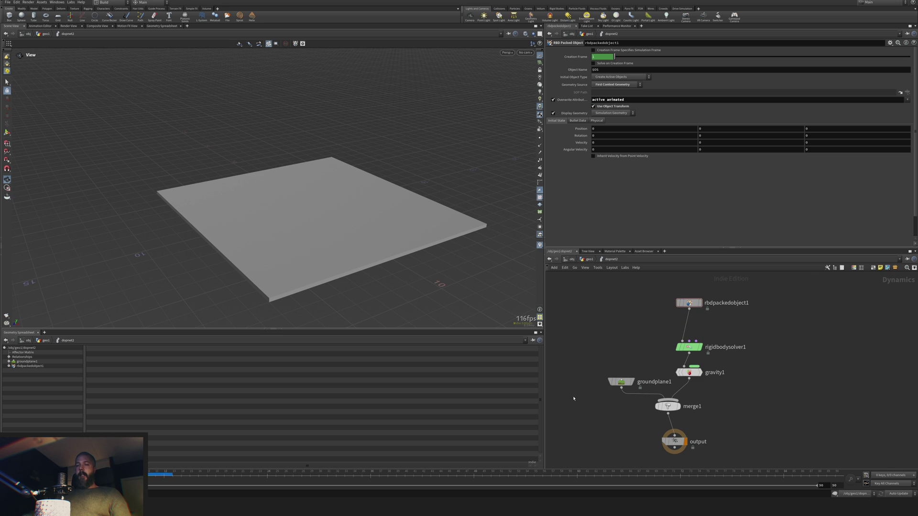
- Back at the geometry level, insert an Attribute Wrangle into the wire feeding the second DOP Network
{"action": "key", "text": "u"}
{"action": "key", "text": "Tab"}
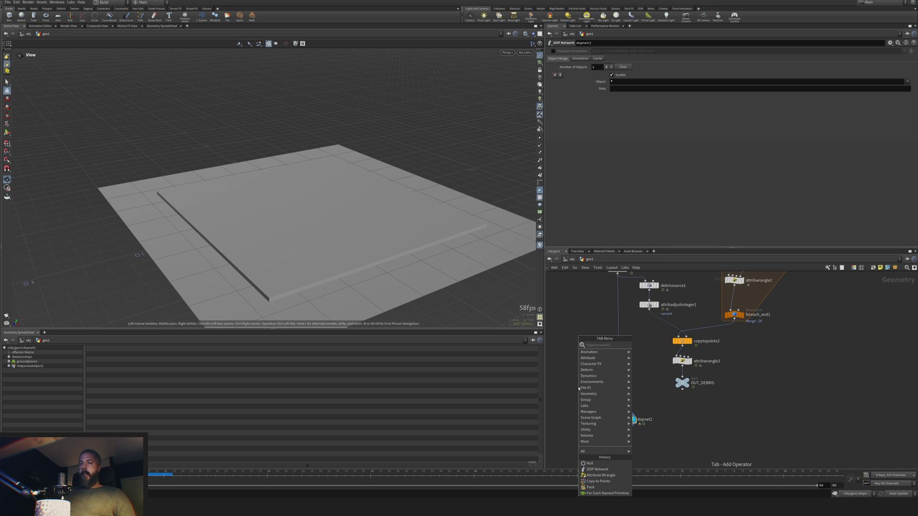
{"action": "type", "text": "wrn"}
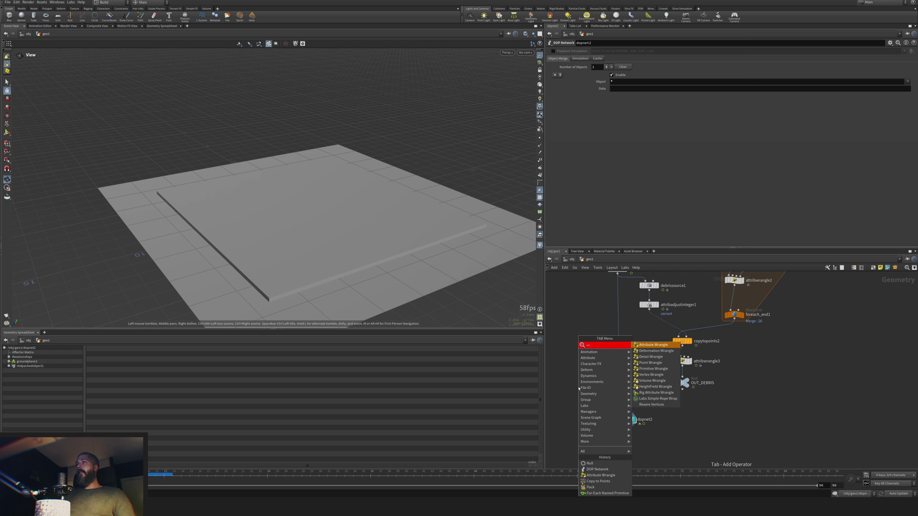
{"action": "key", "text": "BackSpace"}
{"action": "key", "text": "Return"}
{"action": "left_click", "coordinate": [620, 372]}
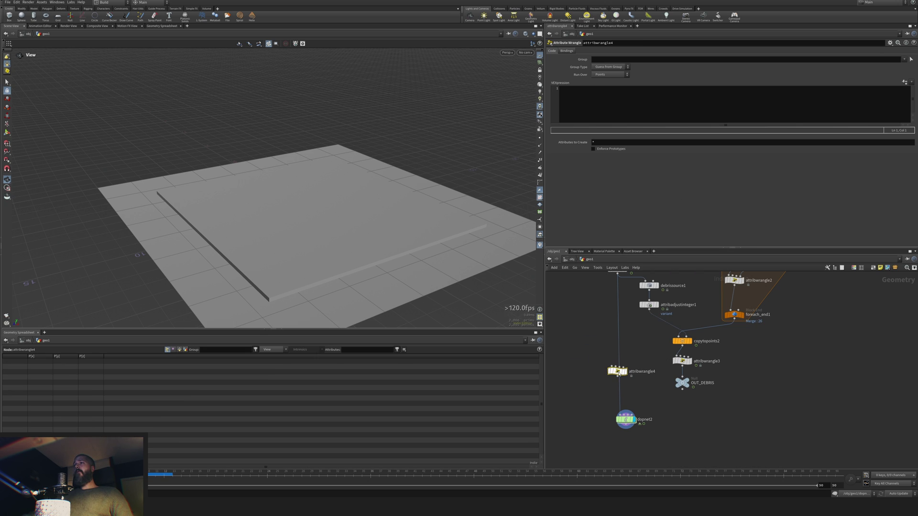
{"action": "middle_click_drag", "start_coordinate": [619, 376], "coordinate": [624, 372]}
- Write VEX in the new wrangle that sets i@active = 0; and i@animated = 1; on the points
{"action": "left_click", "coordinate": [630, 110]}
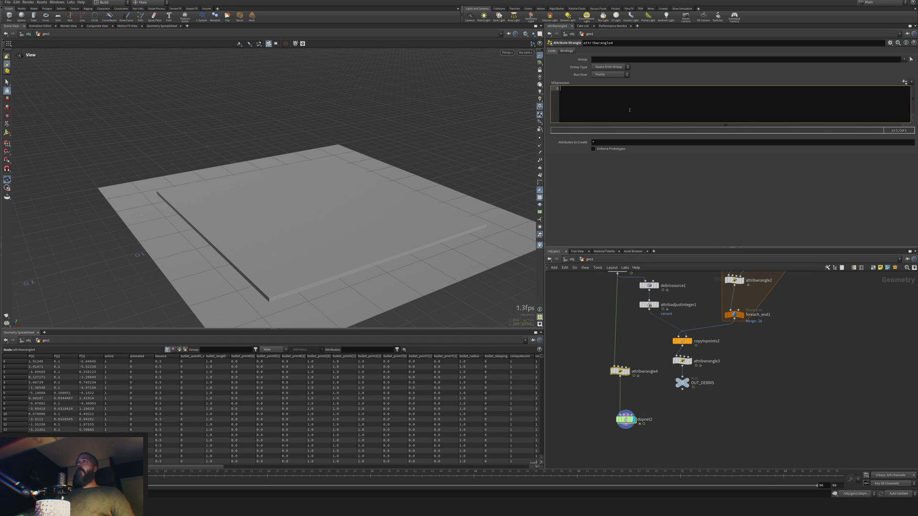
{"action": "type", "text": "active animated"}
{"action": "key", "text": "Return"}
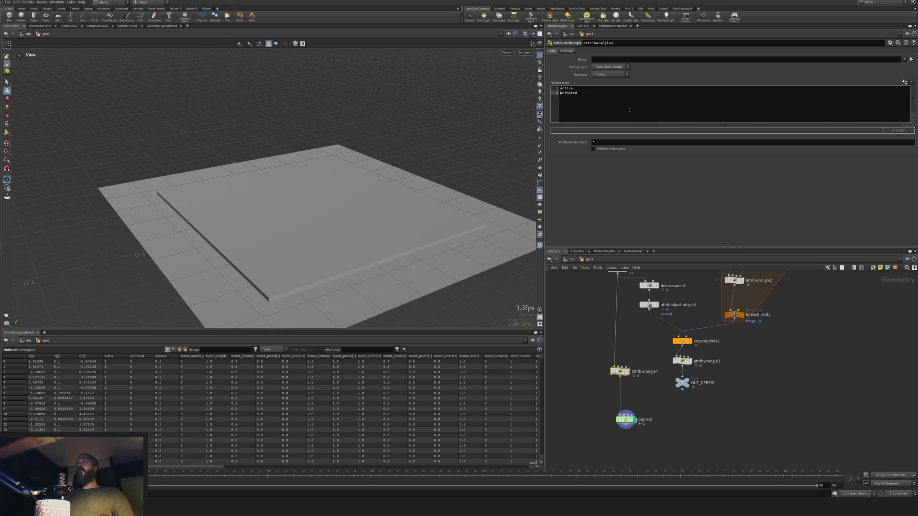
{"action": "key", "text": "Caps_Lock"}
{"action": "type", "text": "i@"}
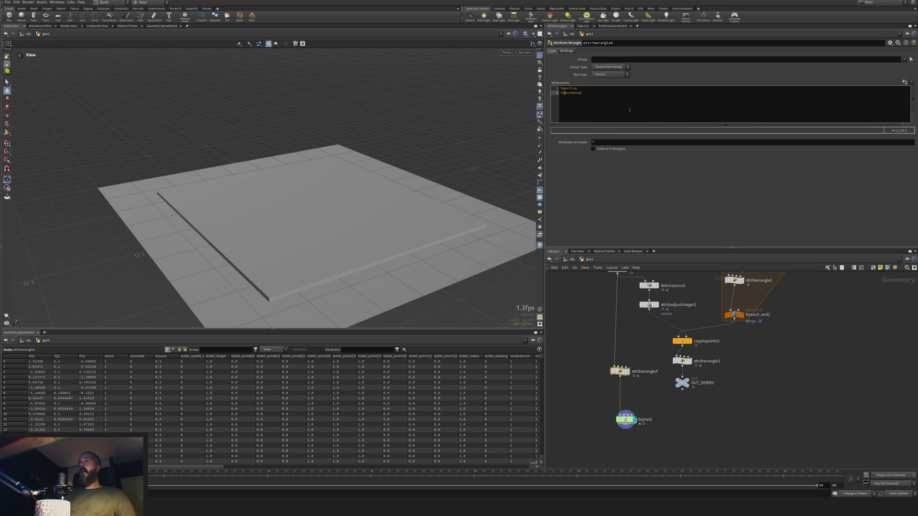
{"action": "key", "text": "Up"}
{"action": "key", "text": "Right"}
{"action": "type", "text": "a;"}
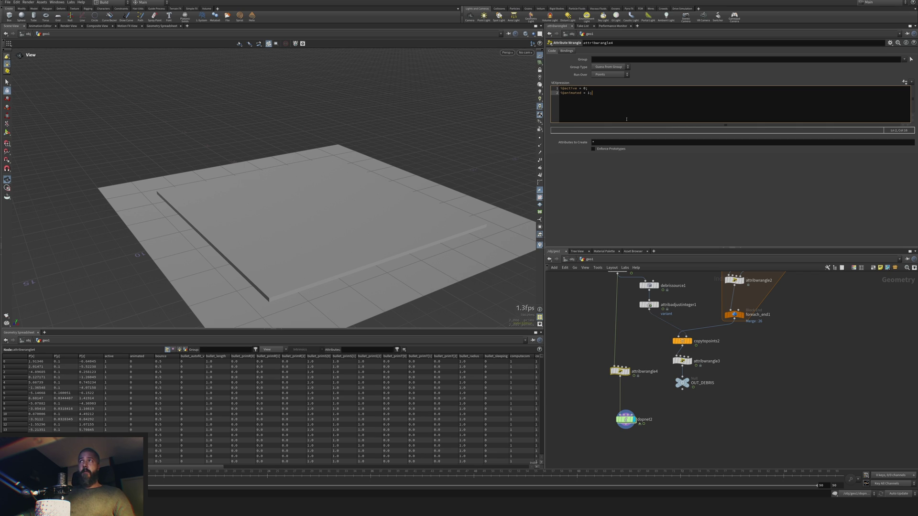
{"action": "left_click", "coordinate": [618, 181]}
- Play back the second DOP Network, restore its Gravity Force's Y value to -9.80665, and scrub the simulation again
{"action": "left_click", "coordinate": [626, 421]}
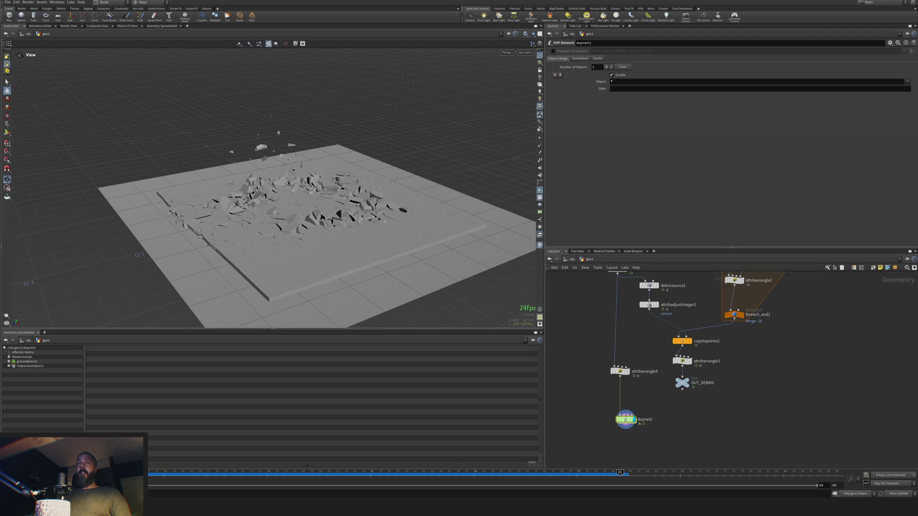
{"action": "left_click_drag", "start_coordinate": [100, 473], "coordinate": [253, 473]}
{"action": "double_click", "coordinate": [625, 420]}
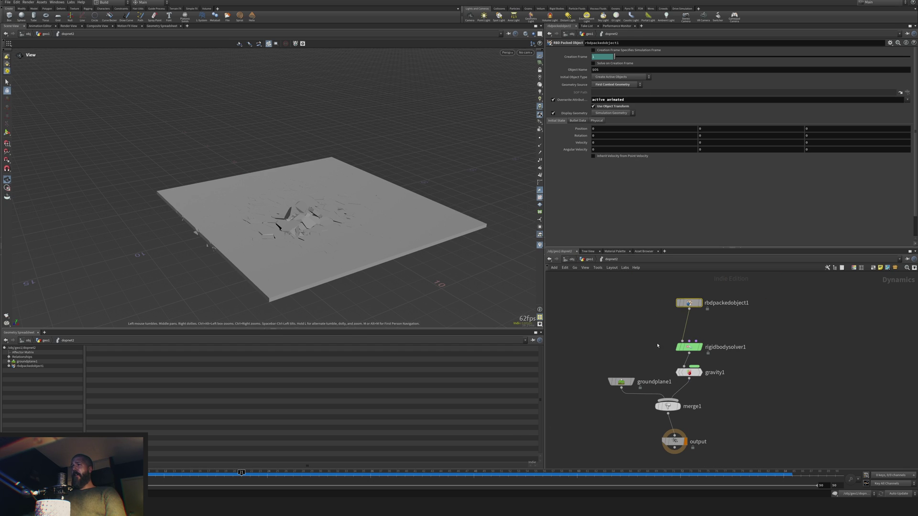
{"action": "left_click", "coordinate": [689, 372]}
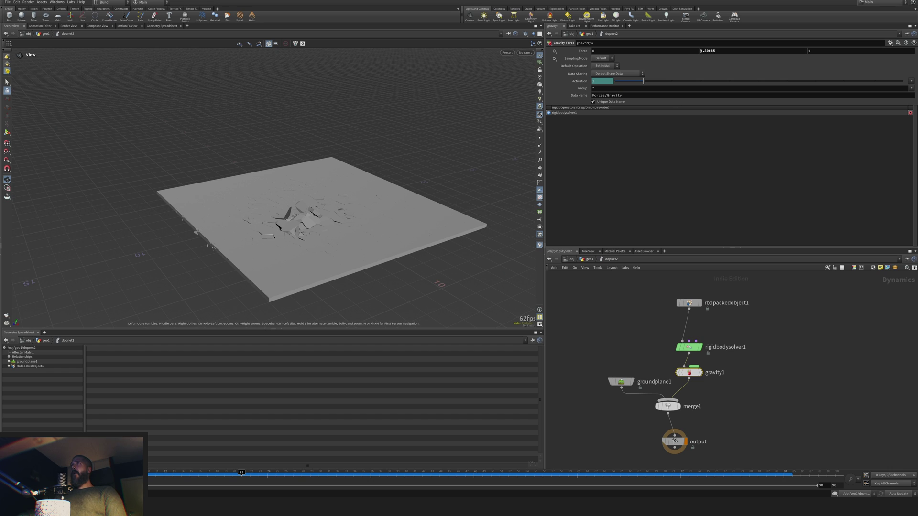
{"action": "left_click", "coordinate": [701, 51]}
{"action": "type", "text": "-"}
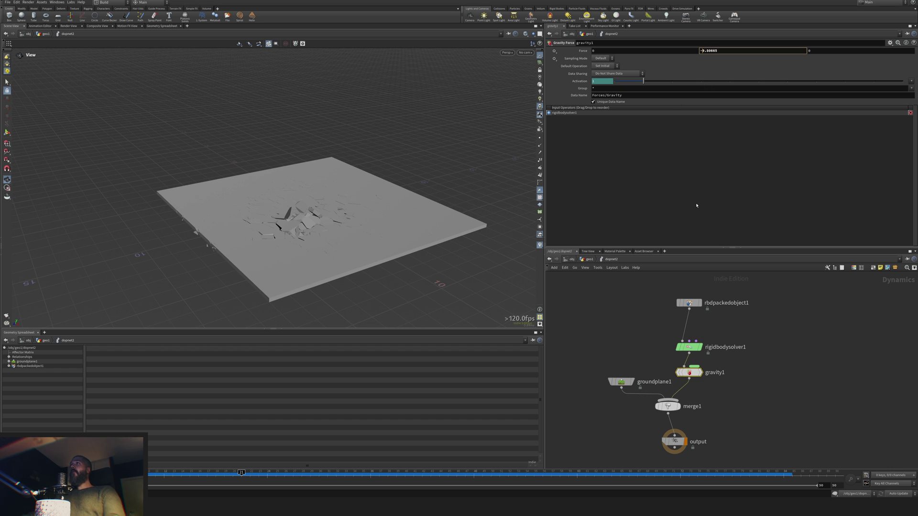
{"action": "key", "text": "Return"}
{"action": "left_click_drag", "start_coordinate": [71, 474], "coordinate": [240, 474]}
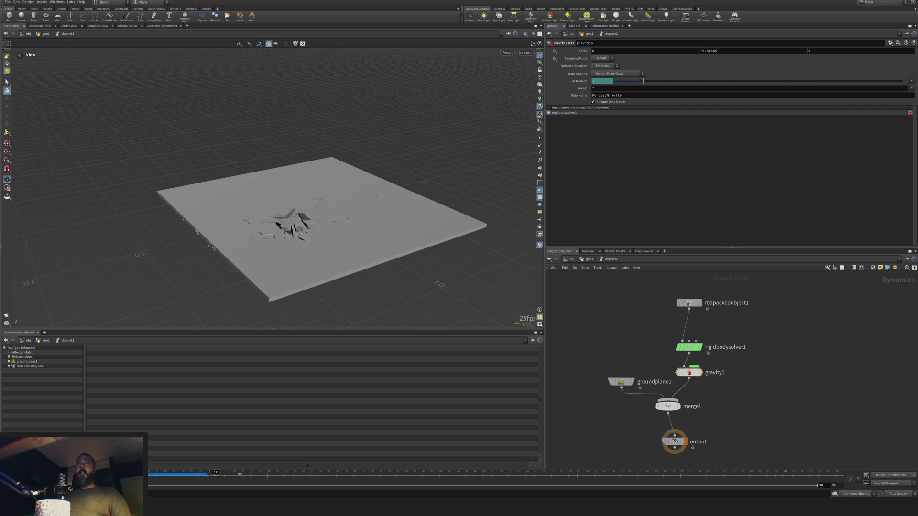
- Disable Overwrite Attributes on the RBD Packed Object and replay the simulation from the start
{"action": "left_click", "coordinate": [689, 302]}
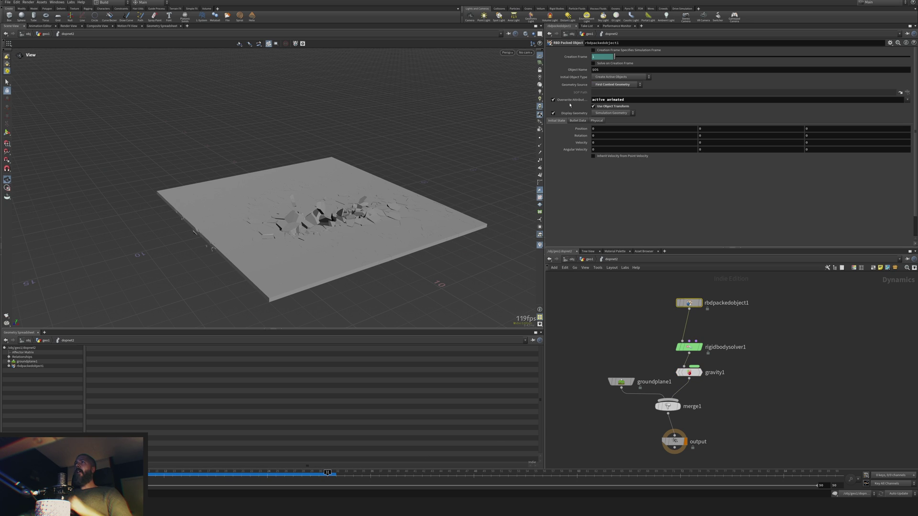
{"action": "left_click", "coordinate": [553, 99]}
{"action": "key", "text": "ctrl+Up"}
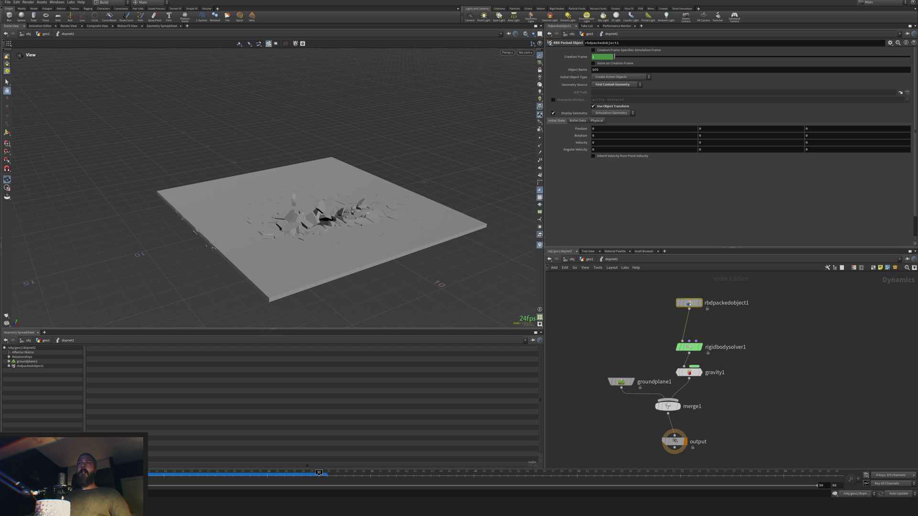
{"action": "key", "text": "ctrl+Up"}
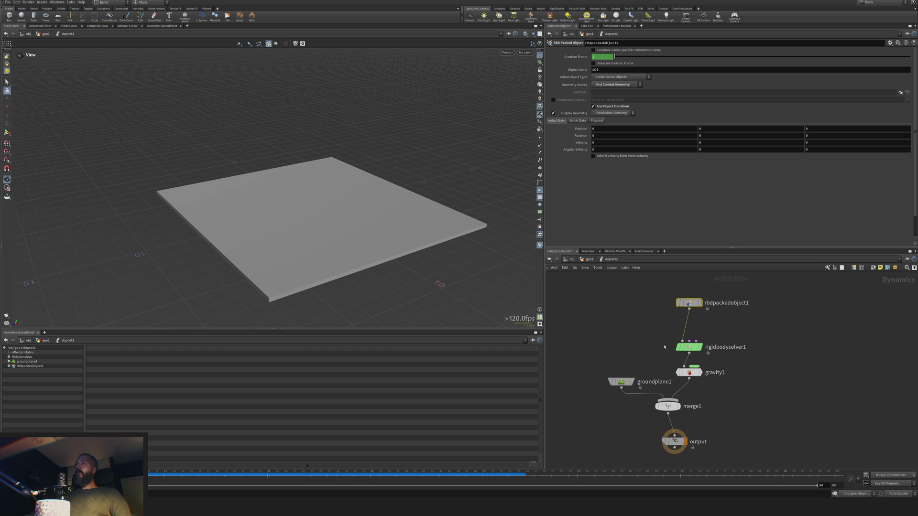
- Test the simulation with a Gravity Force Y value of 9.80665, and restore it to -9.80665
{"action": "left_click", "coordinate": [689, 373]}
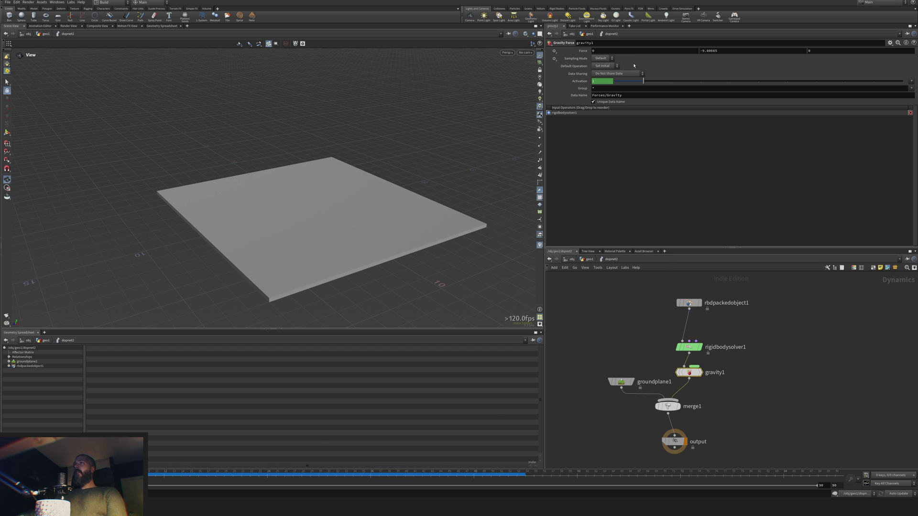
{"action": "left_click", "coordinate": [703, 51]}
{"action": "key", "text": "BackSpace"}
{"action": "left_click", "coordinate": [734, 396]}
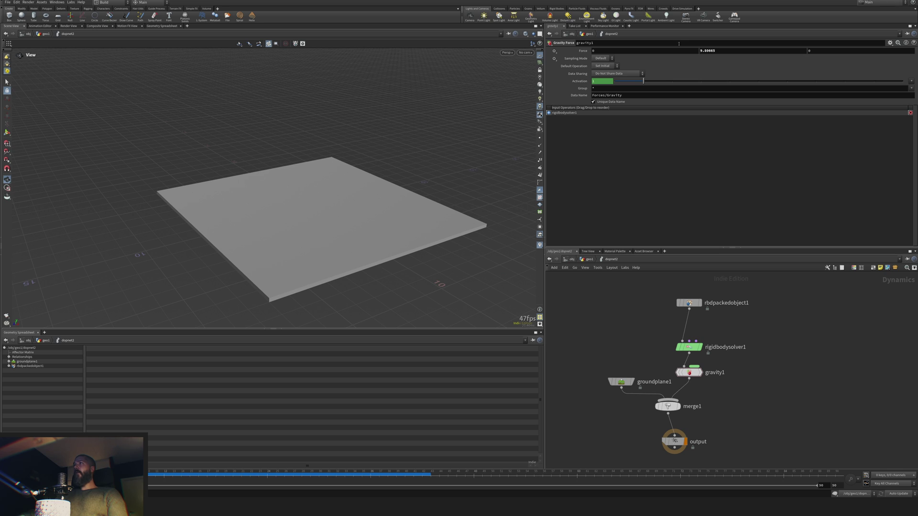
{"action": "left_click", "coordinate": [701, 51]}
{"action": "type", "text": "-"}
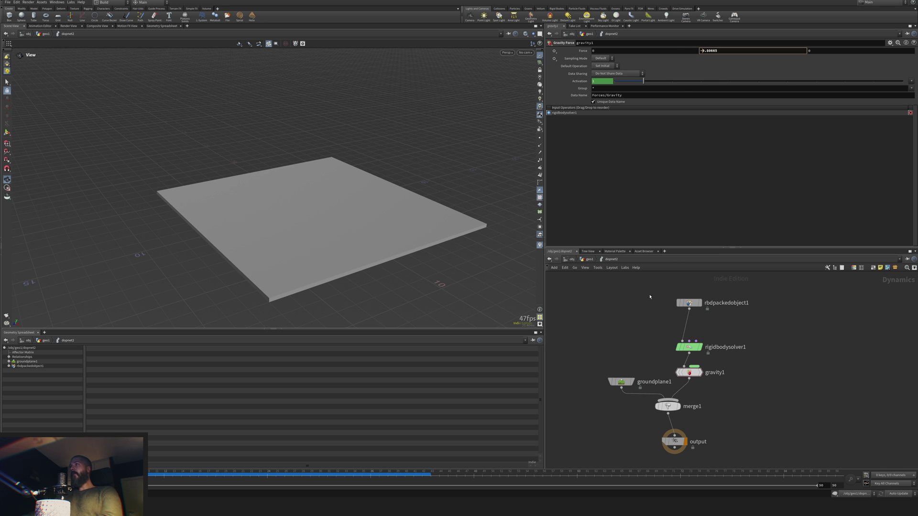
{"action": "left_click", "coordinate": [634, 362]}
- Turn off Use Object Transform on the RBD Packed Object, replay the simulation, and move the node farther above the solver
{"action": "left_click", "coordinate": [688, 303]}
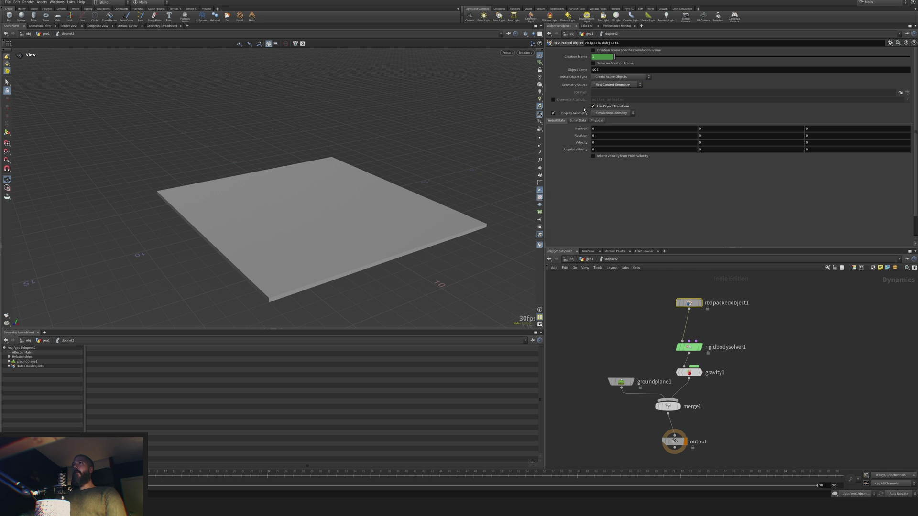
{"action": "key", "text": "Up"}
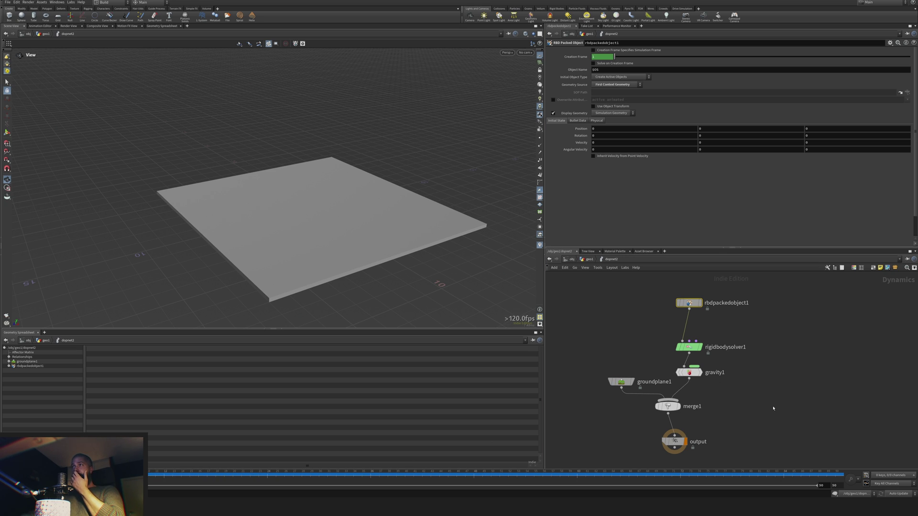
{"action": "left_click_drag", "start_coordinate": [689, 303], "coordinate": [671, 289]}
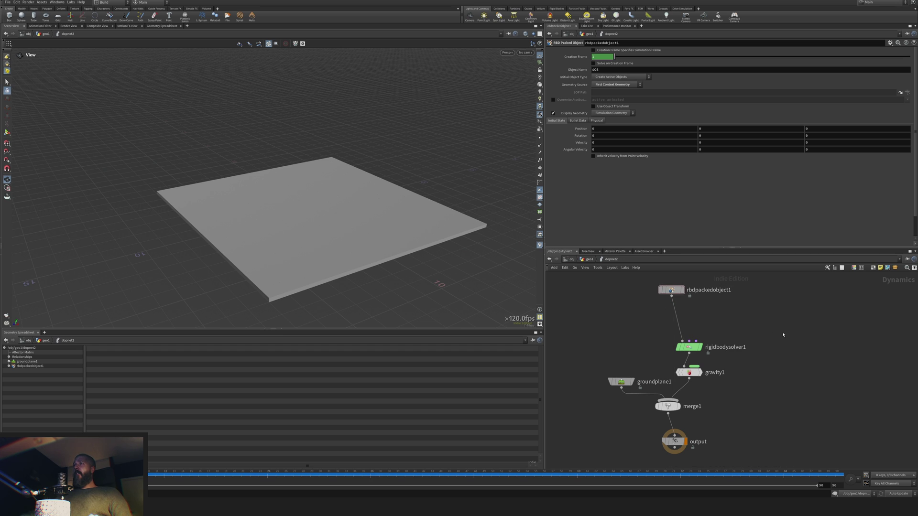
- Add a SOP Solver beside the RBD Packed Object, above the Rigid Body Solver
{"action": "key", "text": "Tab"}
{"action": "type", "text": "sop"}
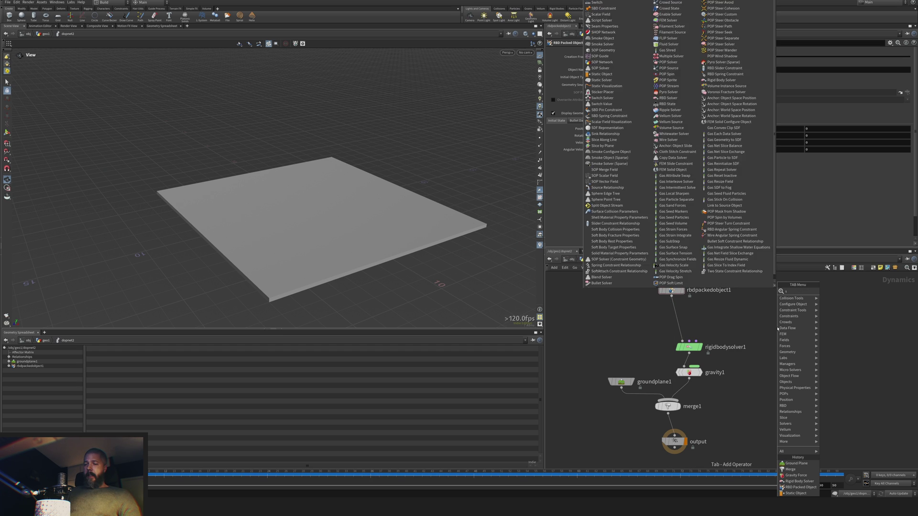
{"action": "key", "text": "Return"}
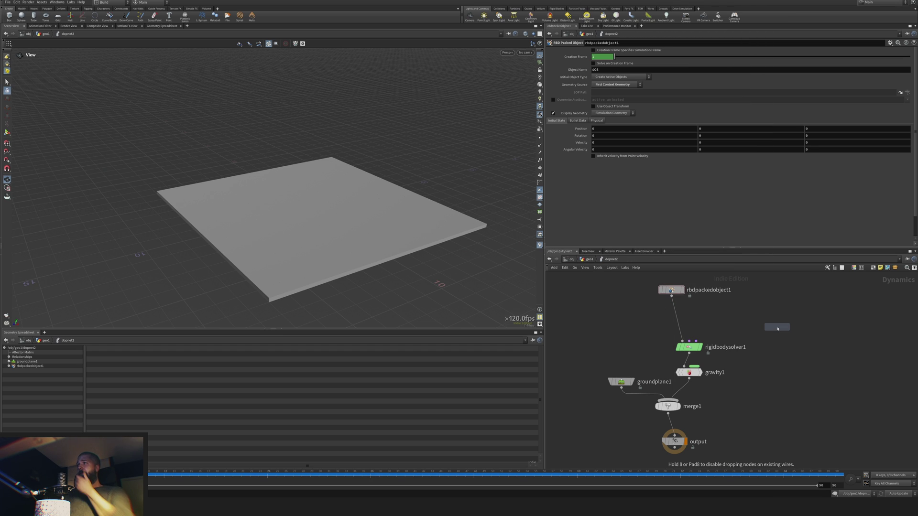
{"action": "left_click", "coordinate": [748, 316]}
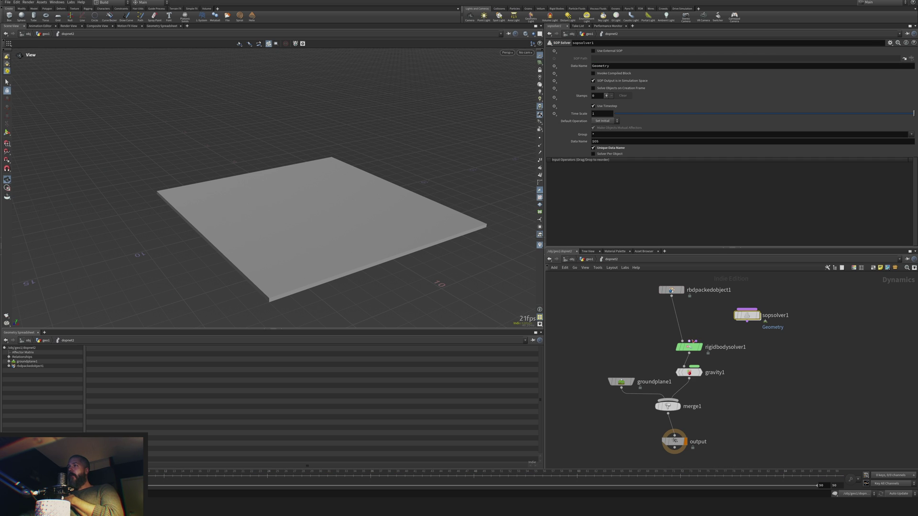
- Connect the SOP Solver to the Rigid Body Solver's Post-Solve input, and copy the OUT_DEBRIS null from geo1
{"action": "left_click_drag", "start_coordinate": [696, 341], "coordinate": [747, 327]}
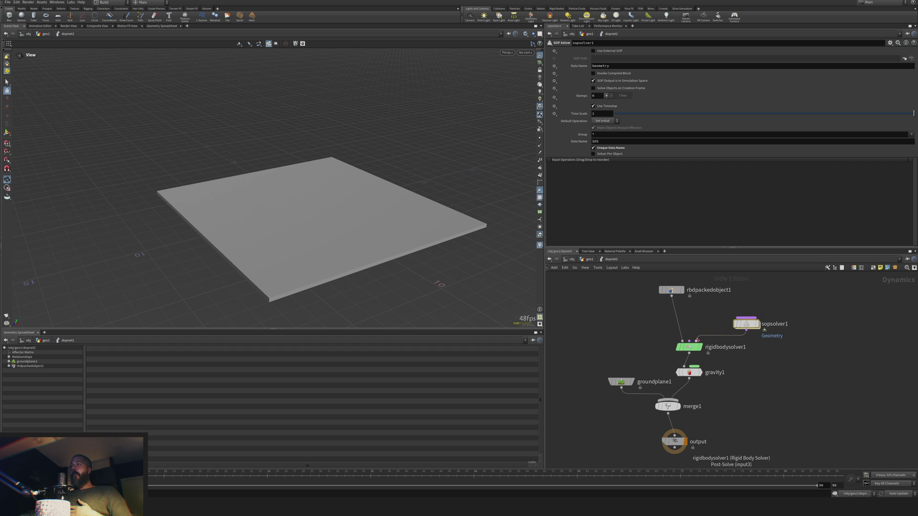
{"action": "double_click", "coordinate": [746, 325]}
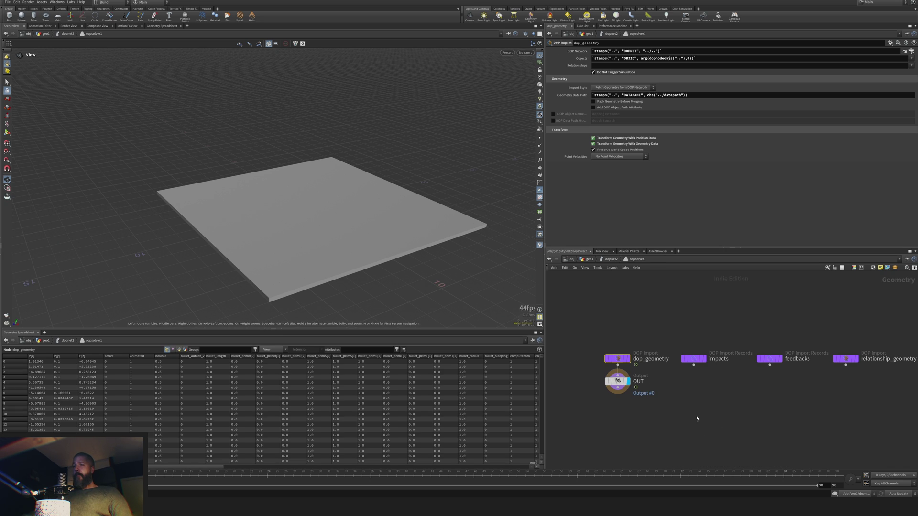
{"action": "key", "text": "u"}
{"action": "key", "text": "u"}
{"action": "left_click", "coordinate": [682, 383]}
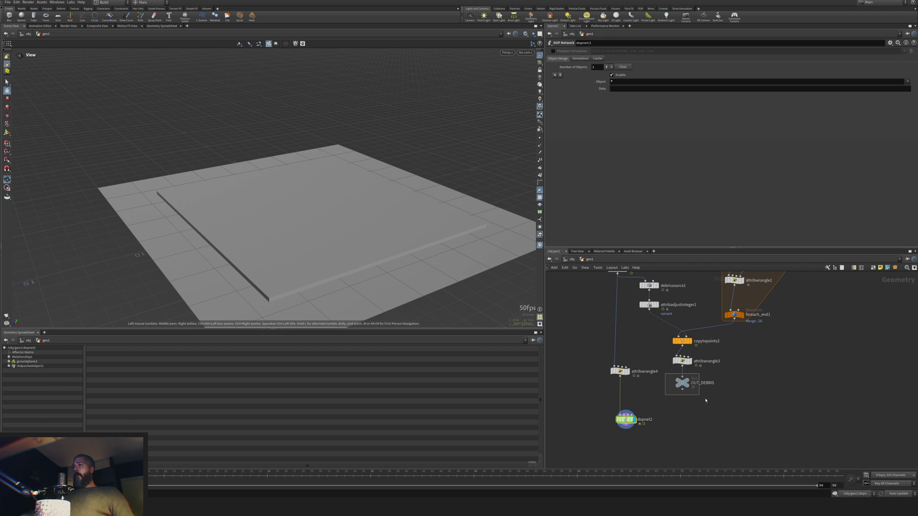
{"action": "key", "text": "ctrl+c"}
- Inside the SOP Solver, move the OUT node lower and add an Object Merge that references /obj/geo1/OUT_DEBRIS
{"action": "double_click", "coordinate": [628, 422]}
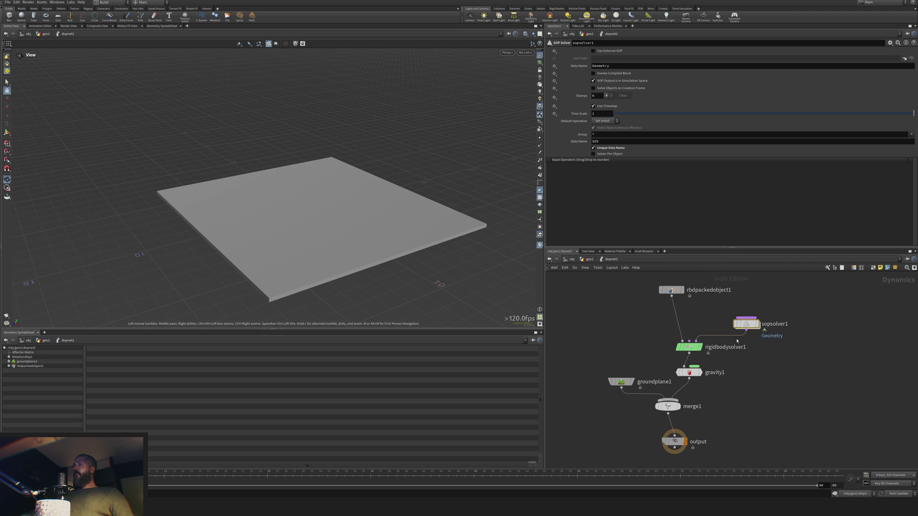
{"action": "double_click", "coordinate": [745, 325]}
{"action": "middle_click_drag", "start_coordinate": [762, 378], "coordinate": [772, 308]}
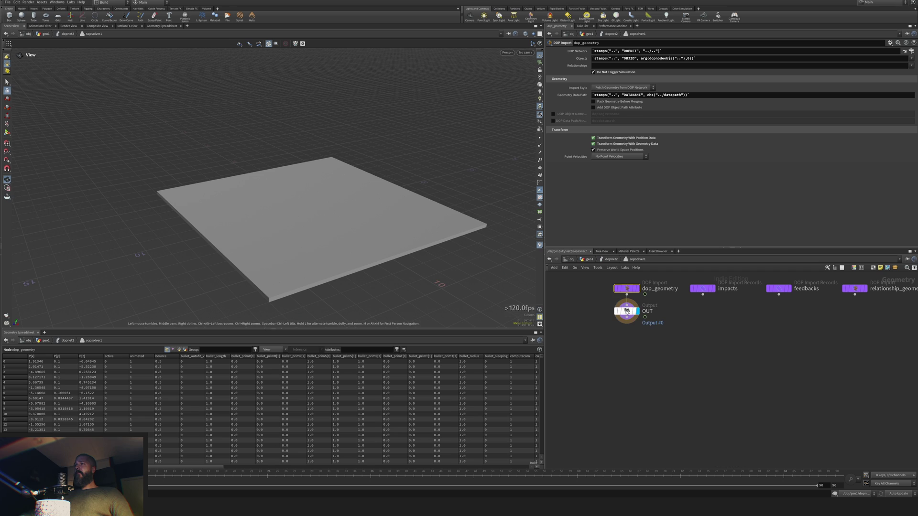
{"action": "left_click_drag", "start_coordinate": [626, 311], "coordinate": [626, 421]}
{"action": "key", "text": "Tab"}
{"action": "type", "text": "obj"}
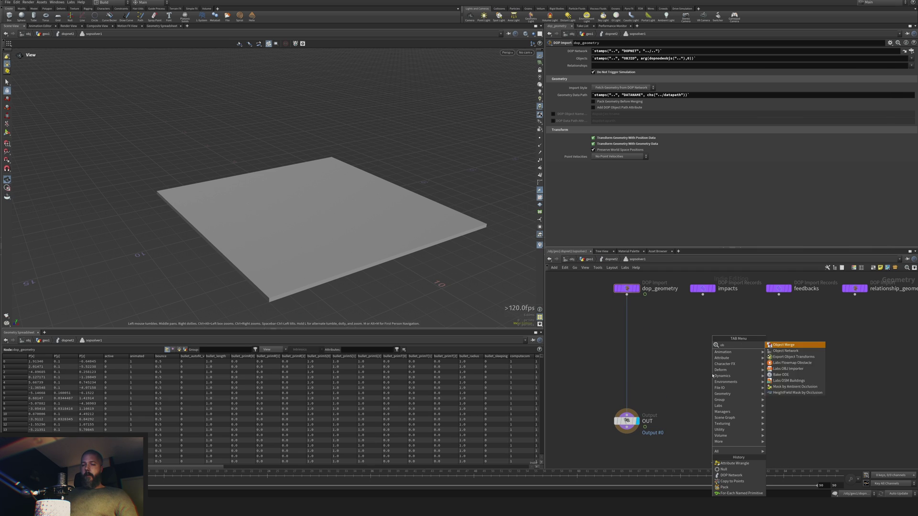
{"action": "key", "text": "Return"}
{"action": "left_click", "coordinate": [696, 346]}
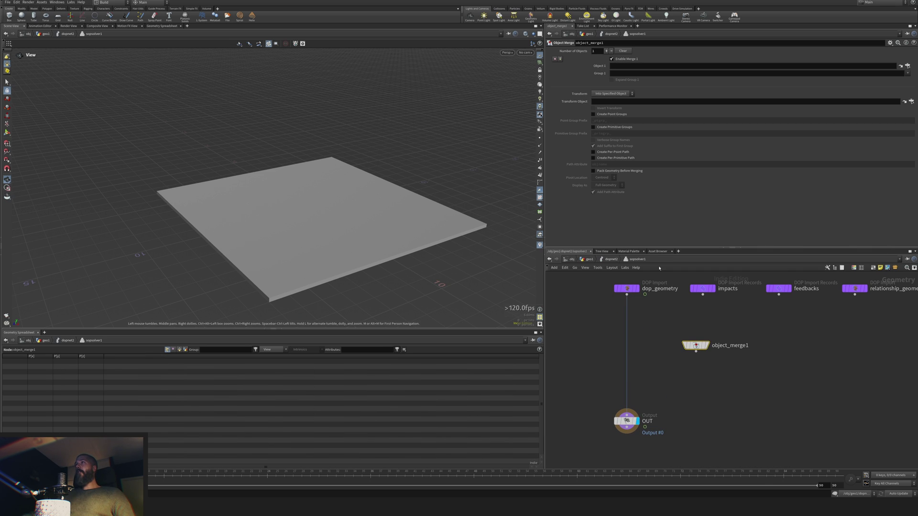
{"action": "left_click", "coordinate": [622, 66]}
{"action": "key", "text": "ctrl+v"}
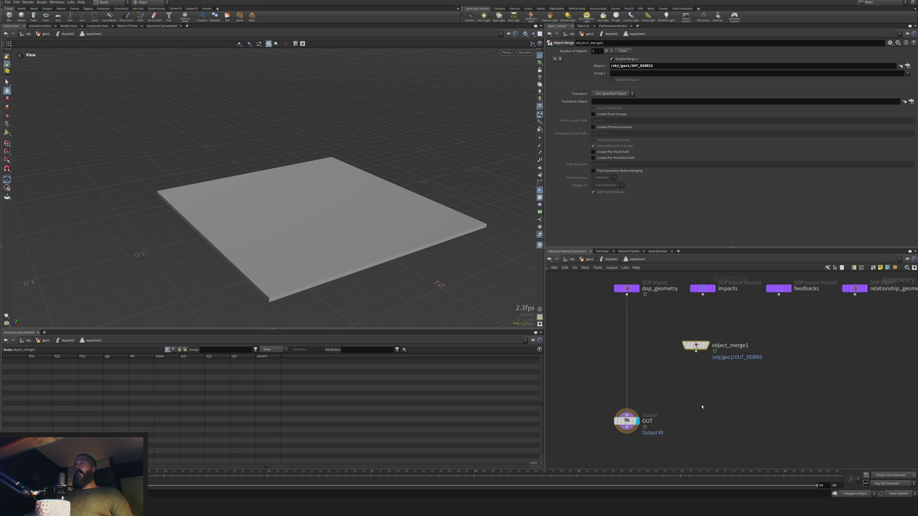
- Insert a Merge node between dop_geometry and OUT, and connect the debris Object Merge to it
{"action": "key", "text": "Tab"}
{"action": "type", "text": "mer"}
{"action": "key", "text": "Return"}
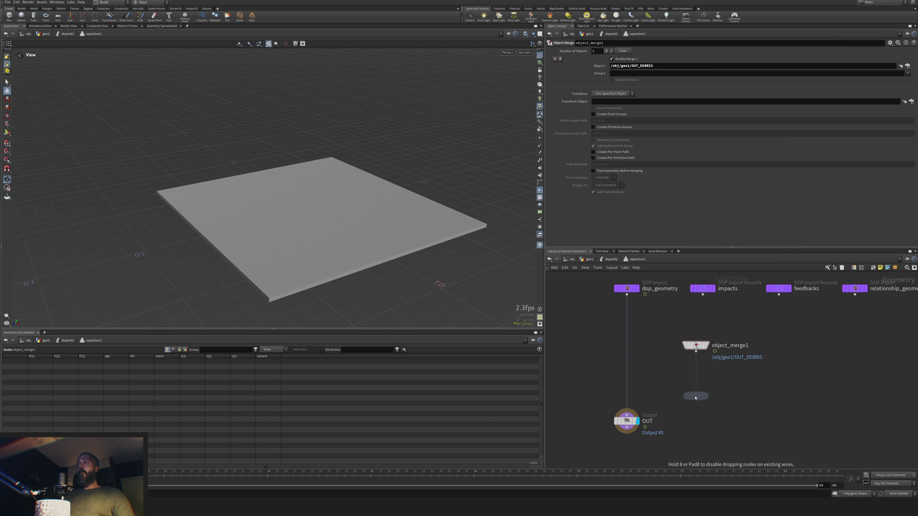
{"action": "left_click", "coordinate": [634, 362]}
{"action": "left_click_drag", "start_coordinate": [635, 362], "coordinate": [631, 376]}
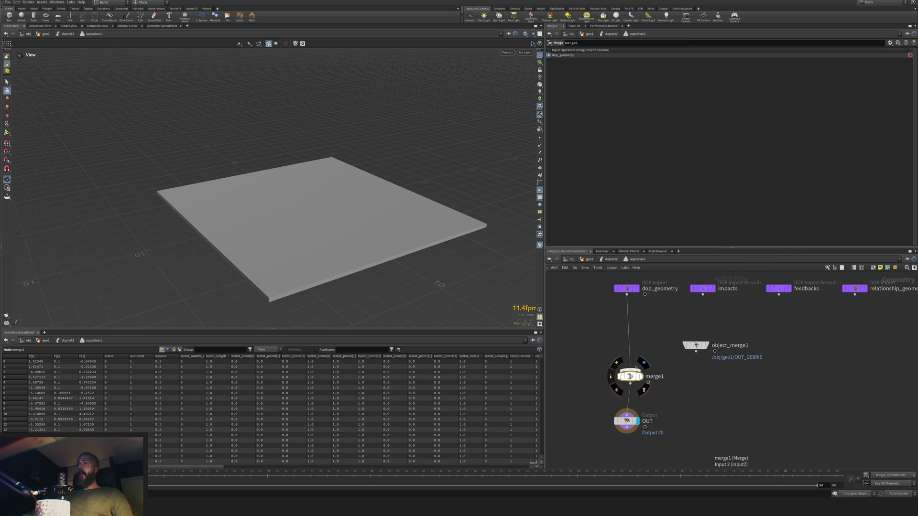
{"action": "left_click", "coordinate": [696, 351]}
{"action": "left_click", "coordinate": [630, 370]}
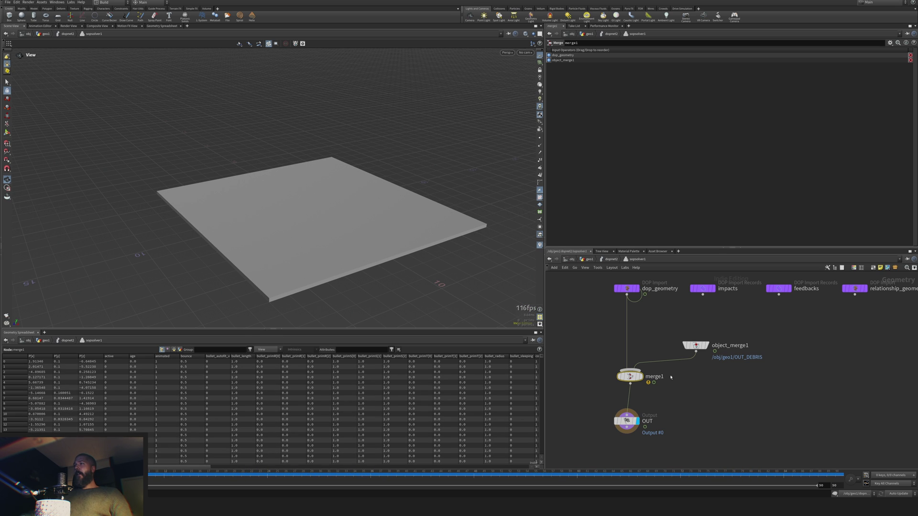
- Leave the SOP Solver and the DOP network, and select the Debris Source node in geo1
{"action": "left_click", "coordinate": [696, 345]}
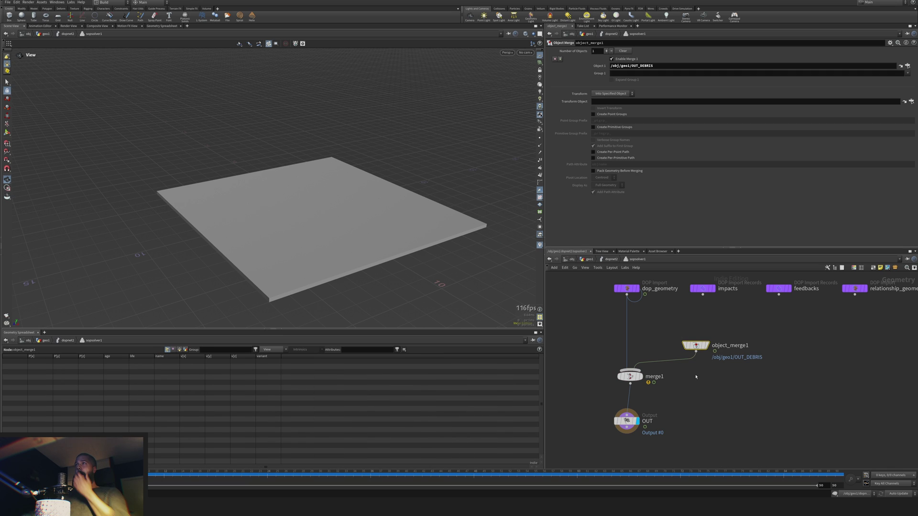
{"action": "key", "text": "u"}
{"action": "key", "text": "u"}
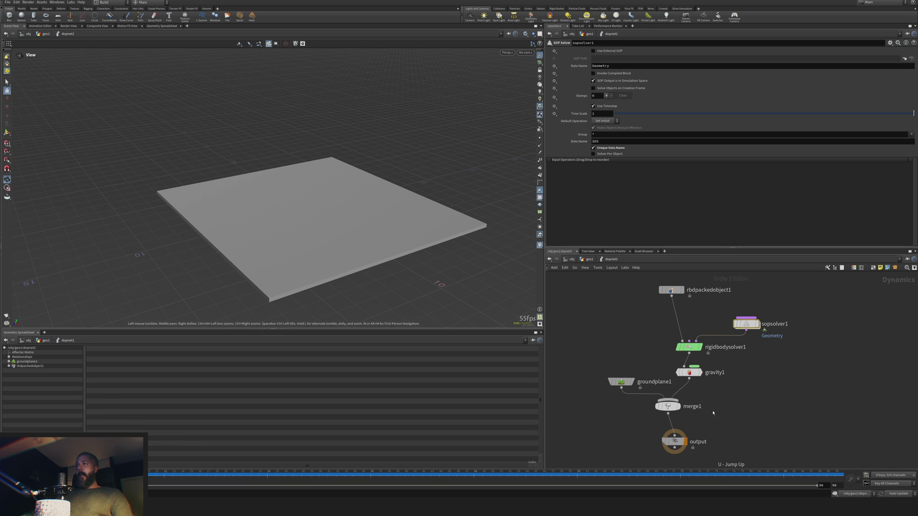
{"action": "middle_click_drag", "start_coordinate": [755, 364], "coordinate": [746, 402]}
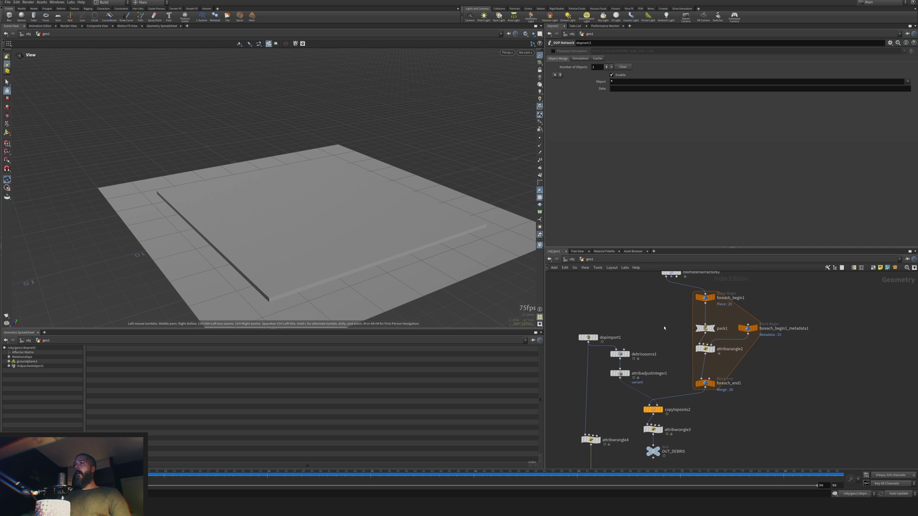
{"action": "scroll", "coordinate": [622, 375], "scroll_direction": "up", "scroll_amount": 2}
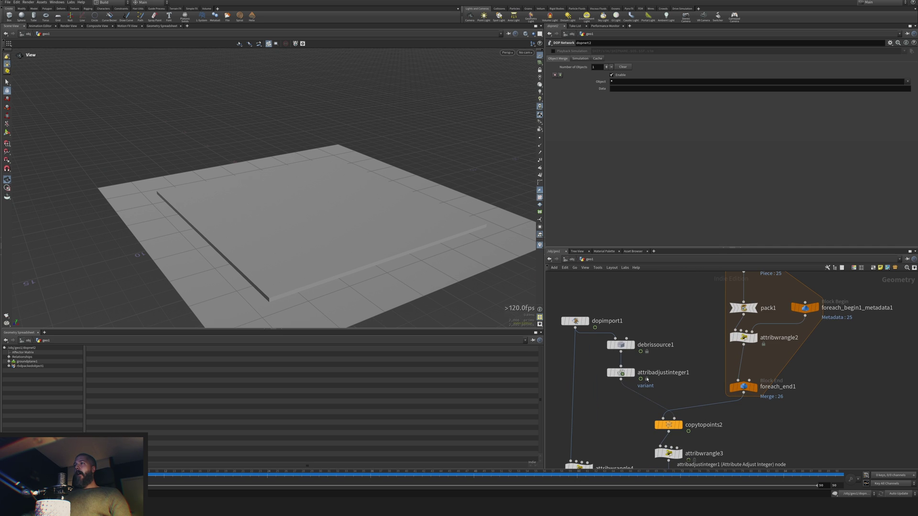
{"action": "left_click", "coordinate": [621, 344]}
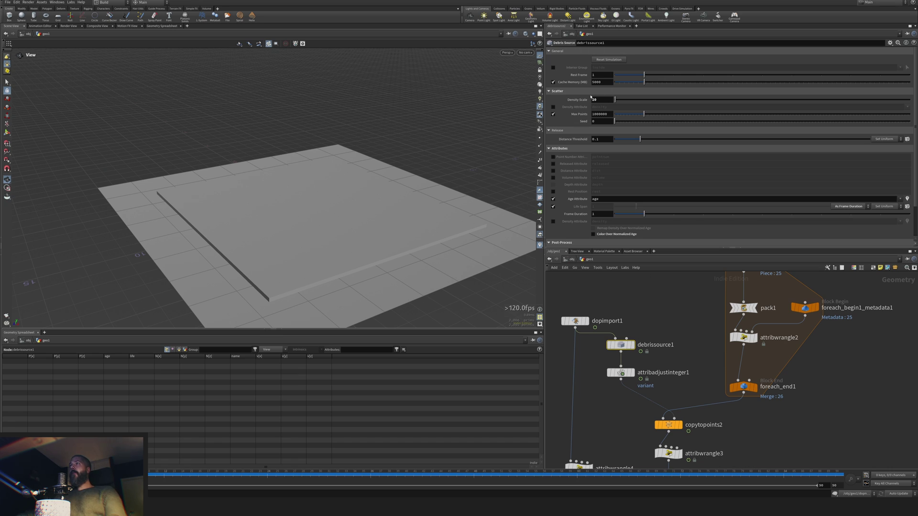
- Try a Density Scale of 30 on the Debris Source, play the simulation, and return to the first frame
{"action": "double_click", "coordinate": [594, 100]}
{"action": "type", "text": "3"}
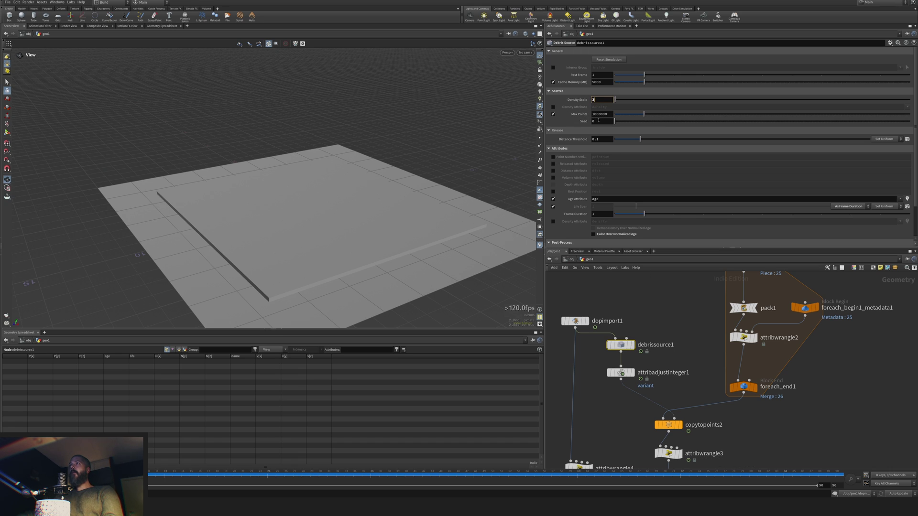
{"action": "type", "text": "0"}
{"action": "key", "text": "Return"}
{"action": "middle_click_drag", "start_coordinate": [610, 420], "coordinate": [621, 297]}
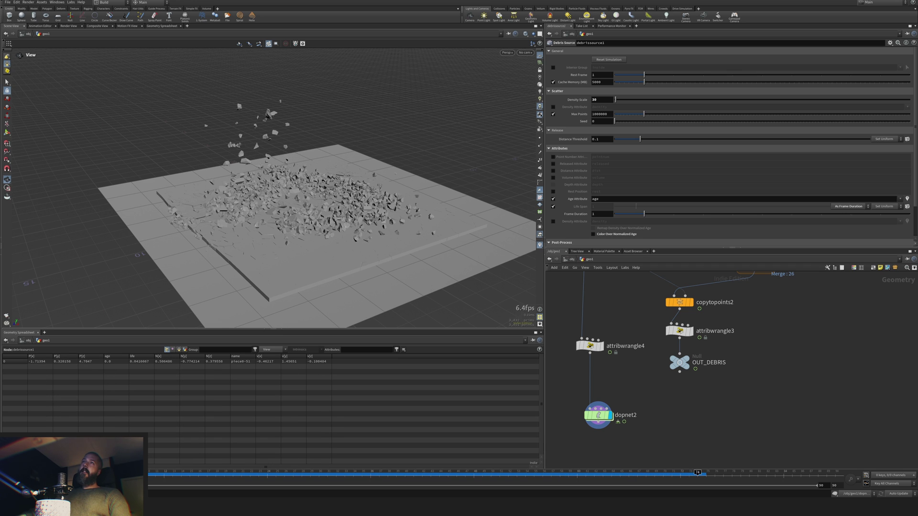
{"action": "key", "text": "ctrl+Up"}
{"action": "middle_click_drag", "start_coordinate": [615, 314], "coordinate": [609, 349]}
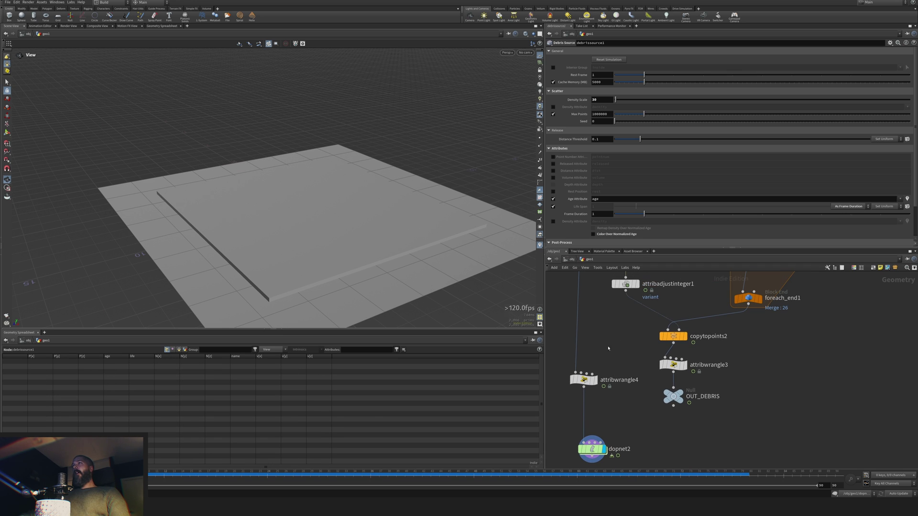
- Set the Debris Source's Density Scale to 25
{"action": "left_click_drag", "start_coordinate": [603, 100], "coordinate": [583, 109]}
{"action": "type", "text": "25"}
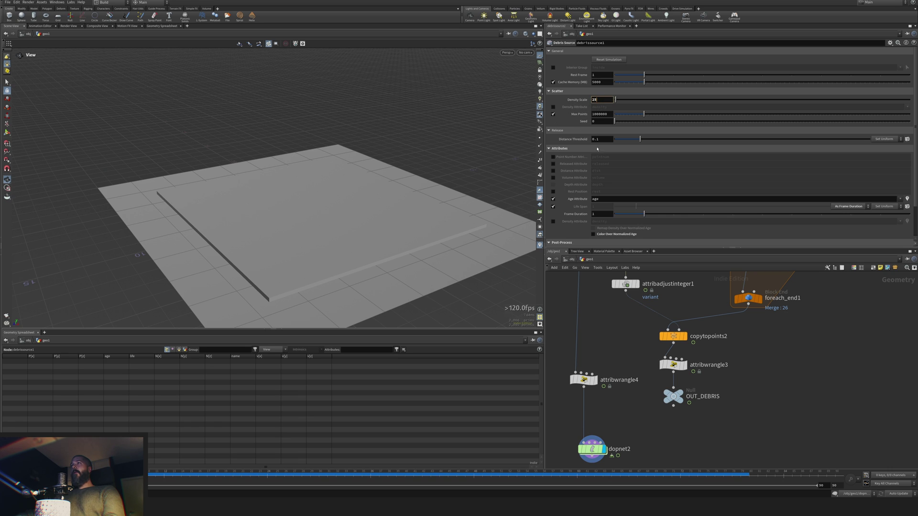
{"action": "key", "text": "Return"}
{"action": "middle_click_drag", "start_coordinate": [654, 402], "coordinate": [611, 368]}
{"action": "left_click_drag", "start_coordinate": [633, 370], "coordinate": [633, 407]}
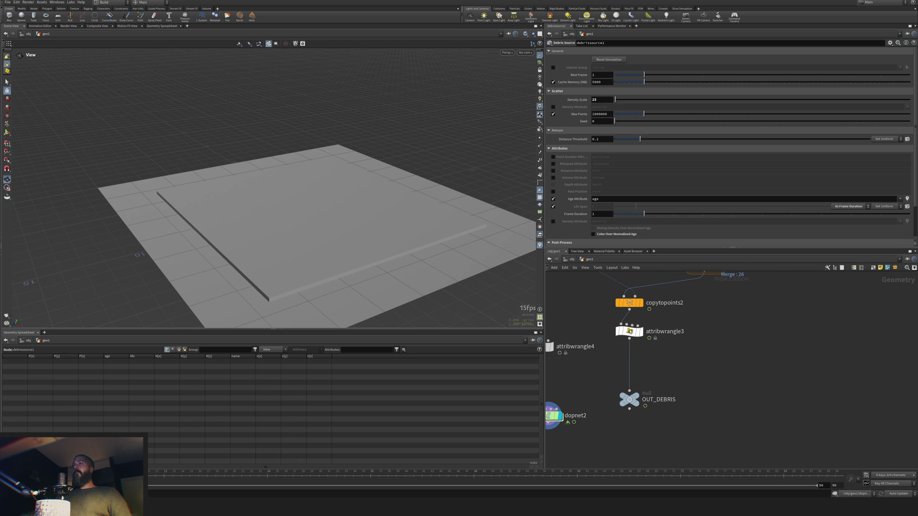
{"action": "left_click_drag", "start_coordinate": [629, 338], "coordinate": [629, 358]}
{"action": "left_click", "coordinate": [629, 354]}
{"action": "left_click", "coordinate": [725, 103]}
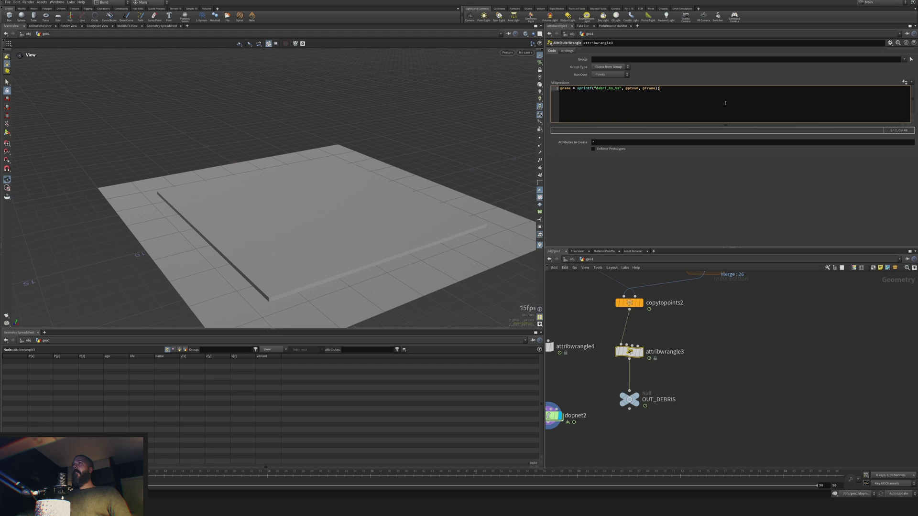
{"action": "key", "text": "Return"}
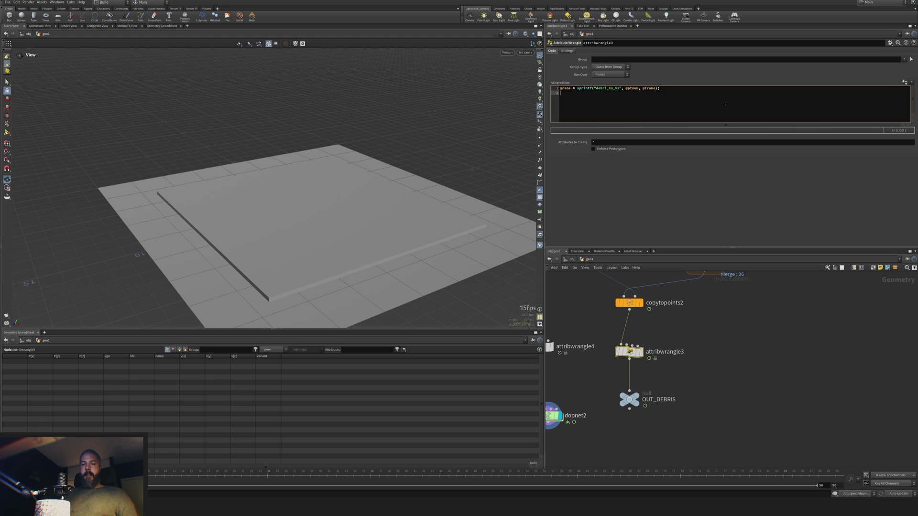
{"action": "type", "text": "v@v *= 1.5;"}
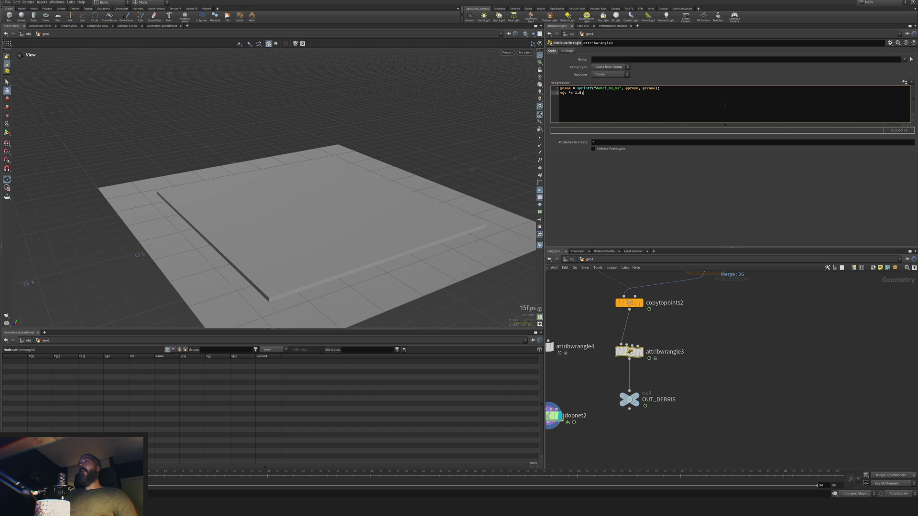
{"action": "key", "text": "Return"}
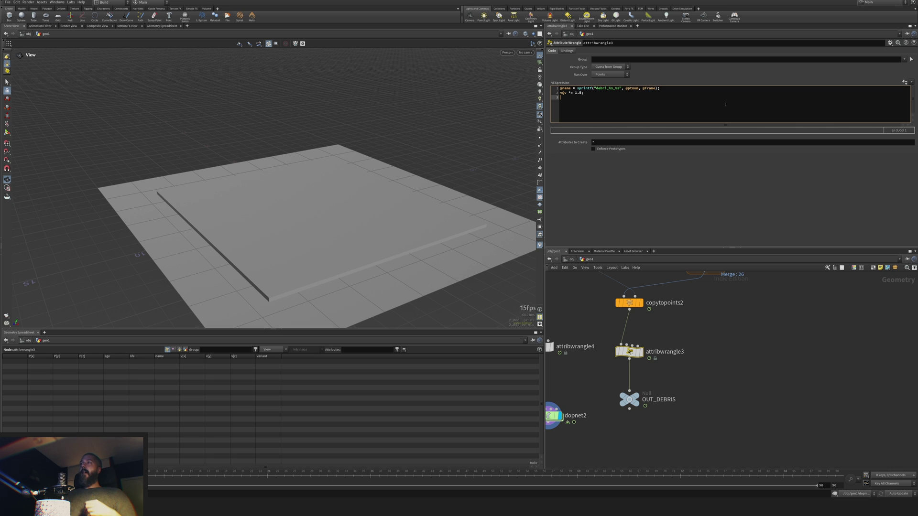
{"action": "type", "text": "@P"}
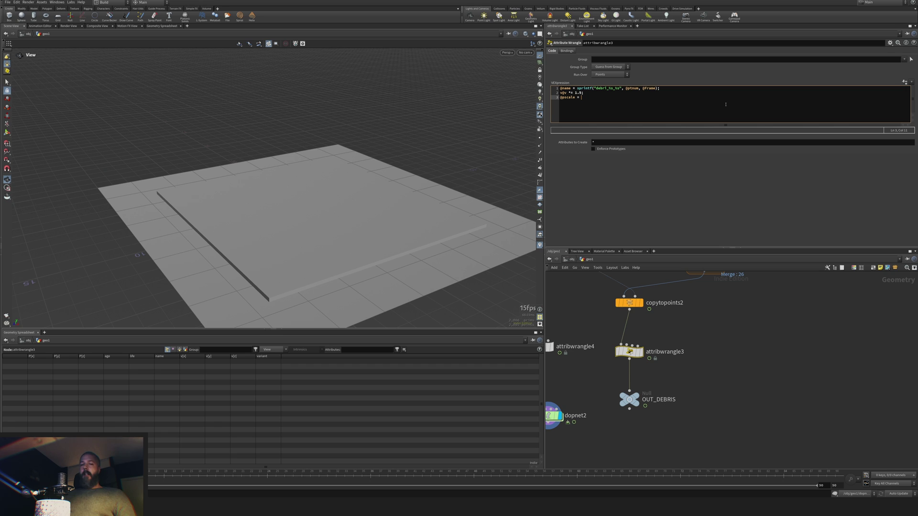
{"action": "type", "text": "scale = 0.5;"}
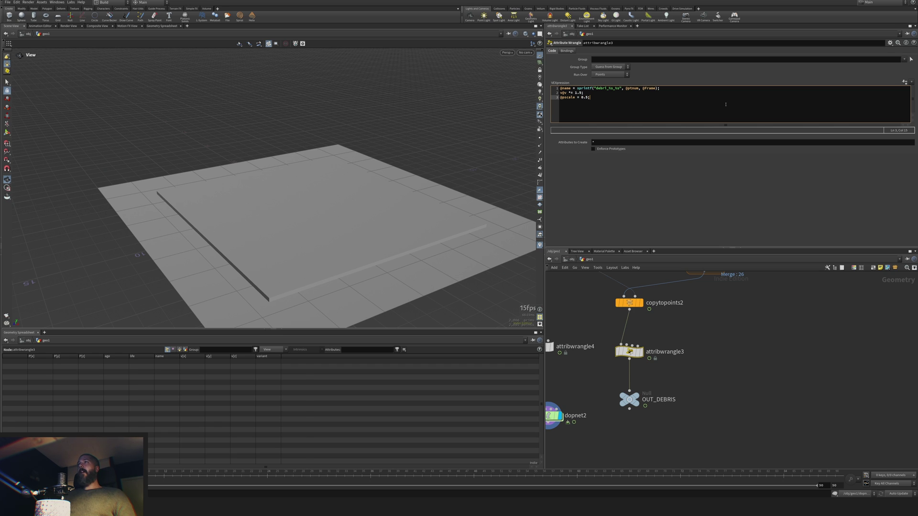
- Limit the dopnet2 output to the object rbdpackedobject1, replay the simulation, and return to the first frame
{"action": "middle_click_drag", "start_coordinate": [576, 396], "coordinate": [623, 385]}
{"action": "left_click", "coordinate": [593, 405]}
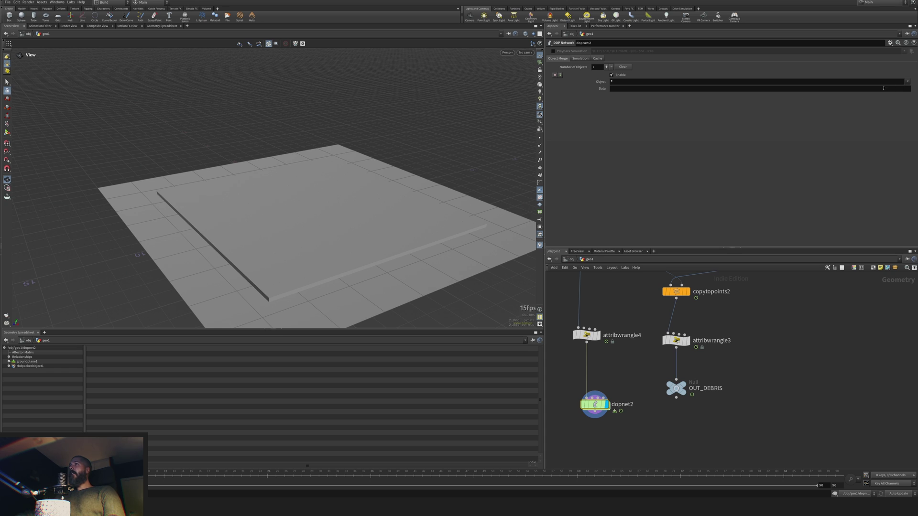
{"action": "left_click", "coordinate": [892, 82]}
{"action": "left_click", "coordinate": [911, 82]}
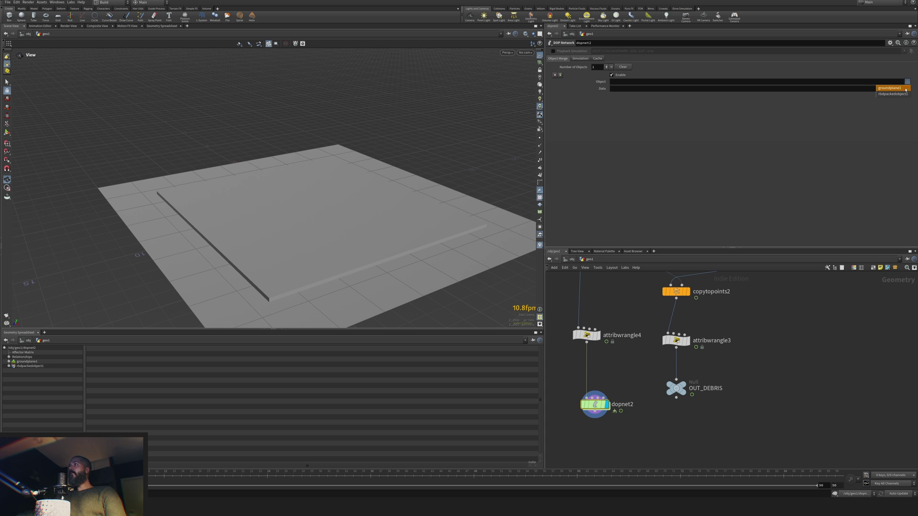
{"action": "left_click", "coordinate": [894, 91]}
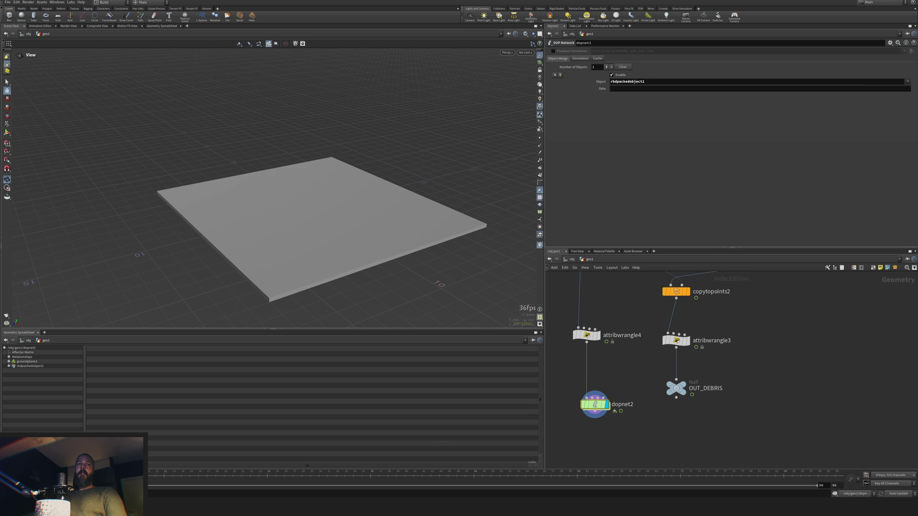
{"action": "key", "text": "Up"}
{"action": "key", "text": "ctrl+Up"}
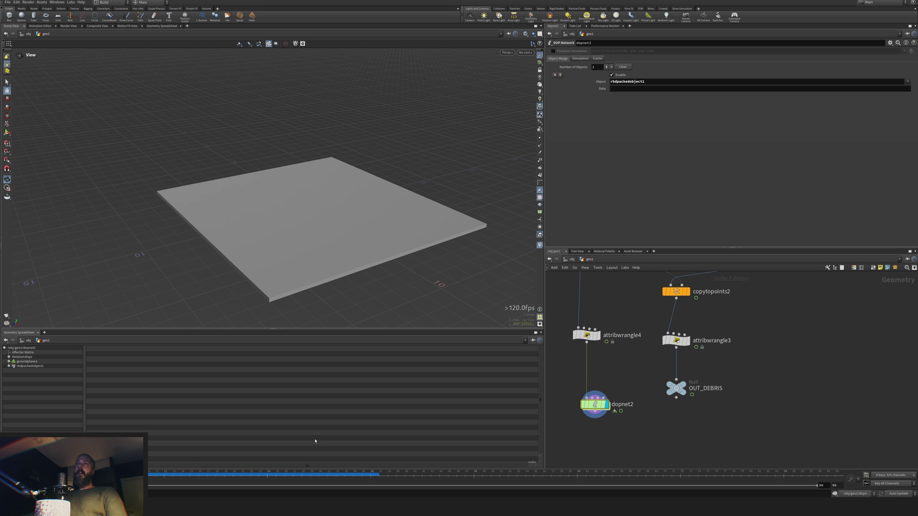
- Add a Blast node below dopnet2
{"action": "middle_click_drag", "start_coordinate": [627, 447], "coordinate": [620, 389]}
{"action": "key", "text": "Tab"}
{"action": "type", "text": "bl"}
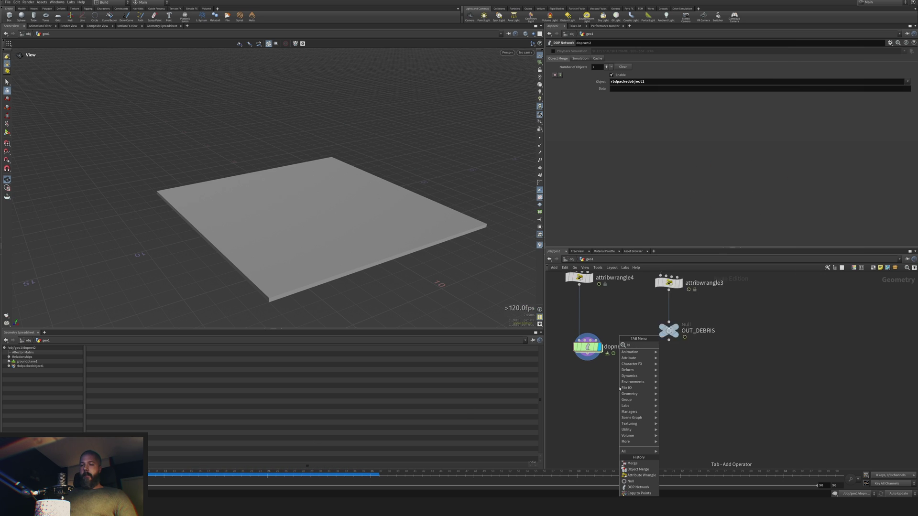
{"action": "key", "text": "Return"}
{"action": "left_click", "coordinate": [605, 399]}
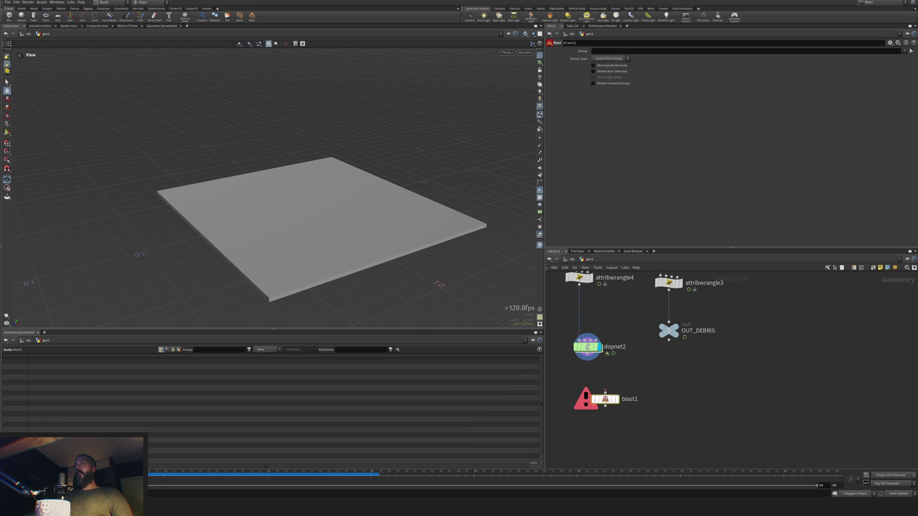
- Insert a Group node on the wire between attribwrangle4 and dopnet2
{"action": "middle_click_drag", "start_coordinate": [605, 392], "coordinate": [613, 434]}
{"action": "key", "text": "Tab"}
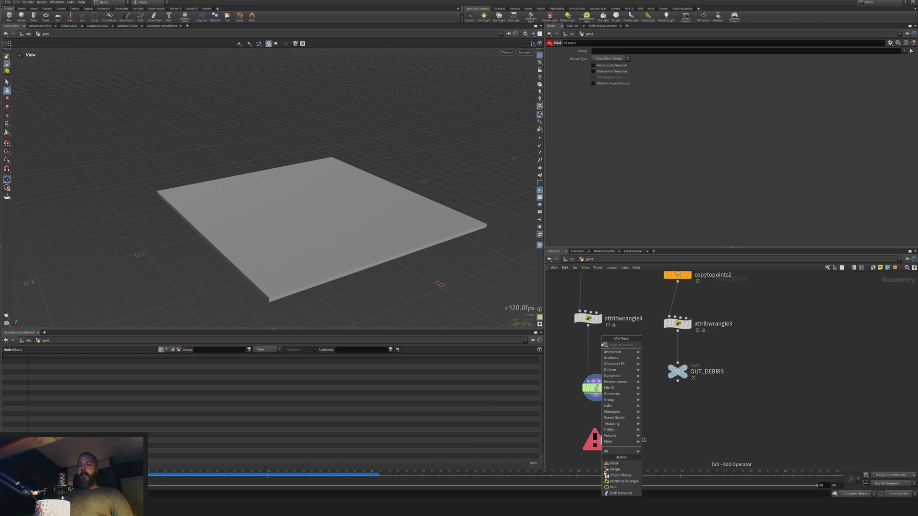
{"action": "type", "text": "group"}
{"action": "key", "text": "Return"}
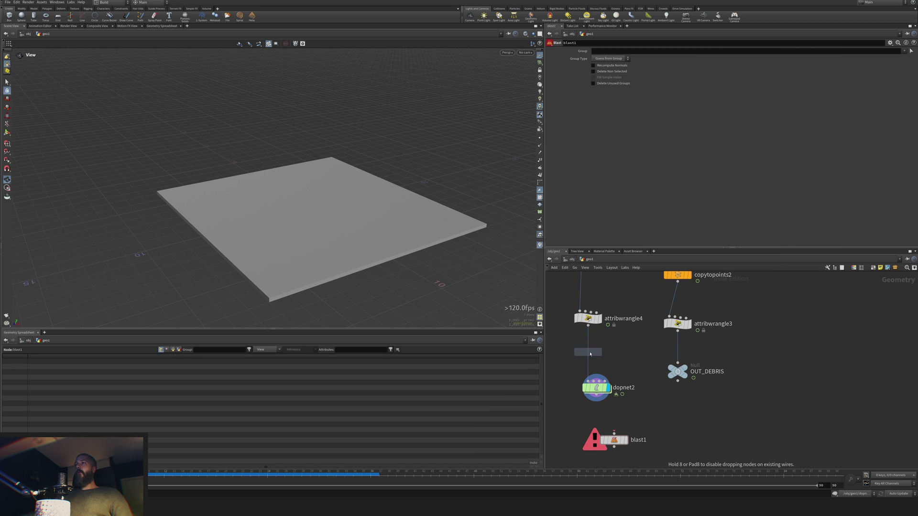
{"action": "left_click", "coordinate": [590, 354]}
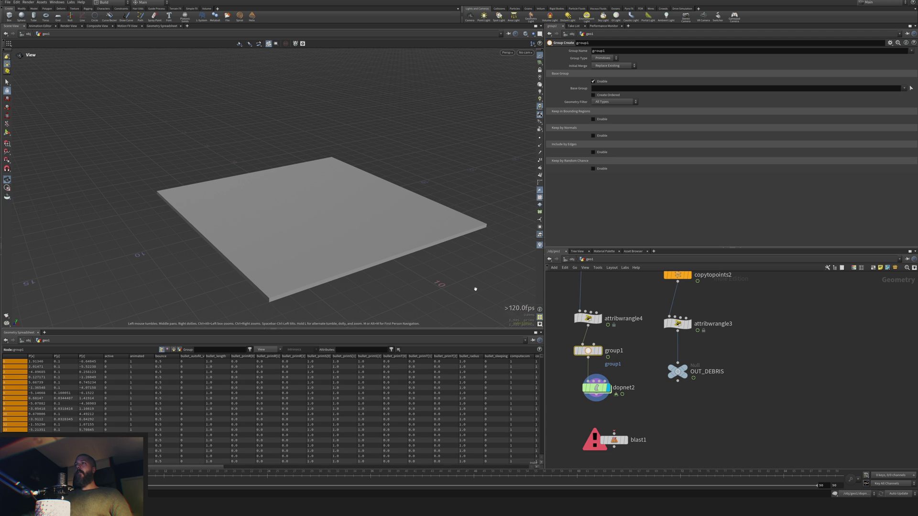
- Name the new group "ground" and set its Group Type to Points
{"action": "left_click", "coordinate": [618, 50]}
{"action": "key", "text": "BackSpace"}
{"action": "type", "text": "ground"}
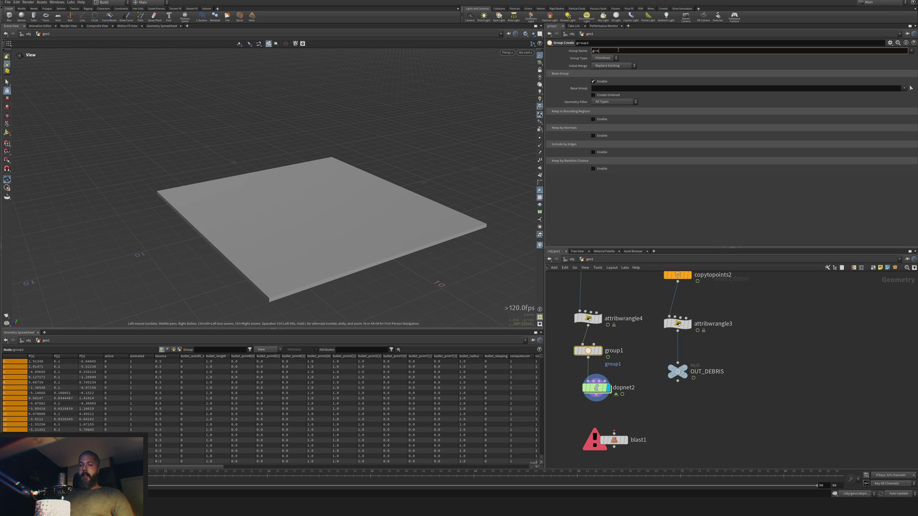
{"action": "key", "text": "Return"}
{"action": "left_click", "coordinate": [604, 58]}
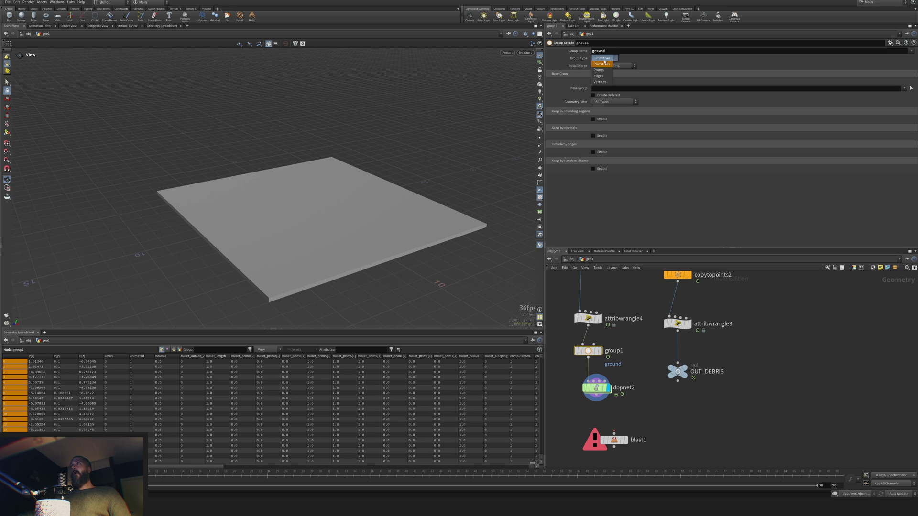
{"action": "left_click", "coordinate": [607, 65]}
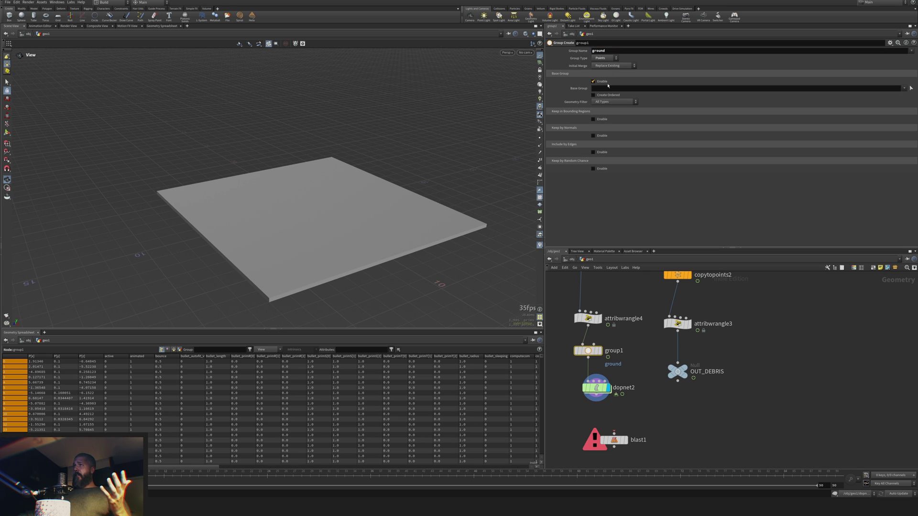
- Connect dopnet2 to blast1, display blast1, set its Group to ground, and replay the simulation
{"action": "left_click_drag", "start_coordinate": [597, 403], "coordinate": [614, 433]}
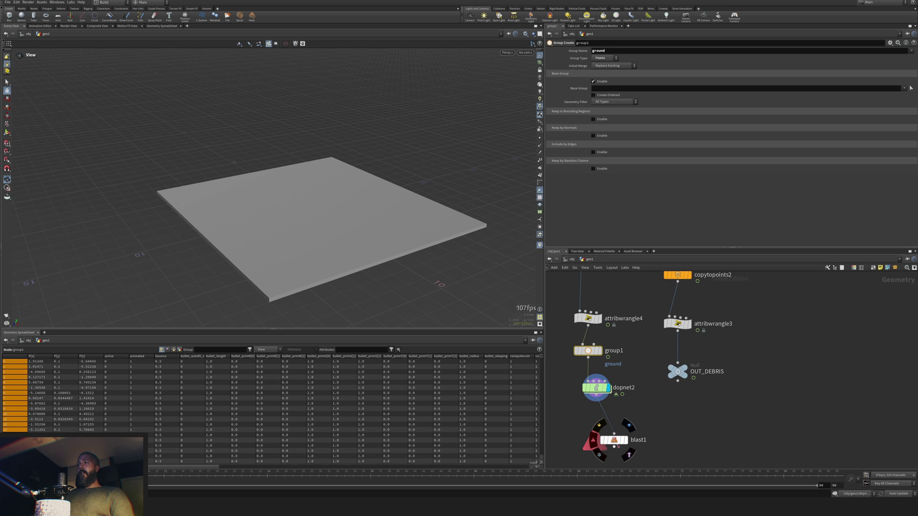
{"action": "left_click", "coordinate": [628, 454]}
{"action": "left_click", "coordinate": [610, 442]}
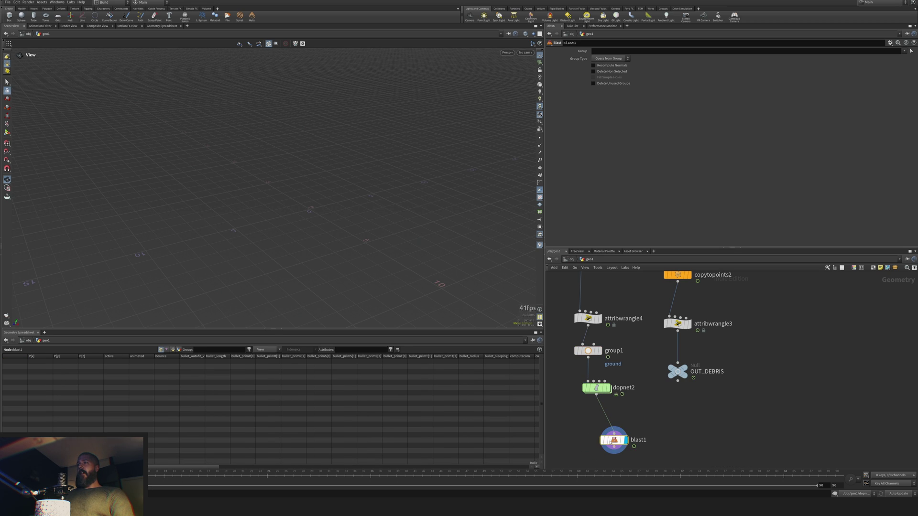
{"action": "left_click", "coordinate": [906, 52]}
{"action": "left_click", "coordinate": [899, 56]}
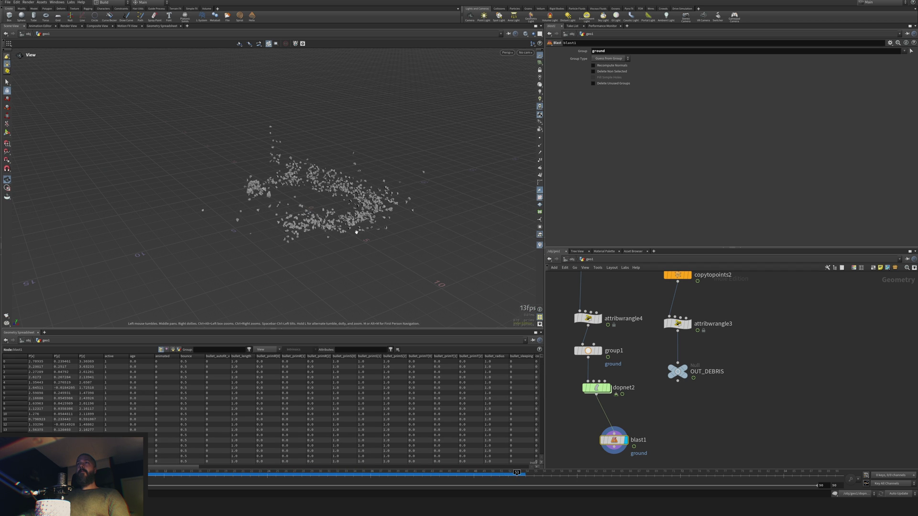
{"action": "right_click_drag", "start_coordinate": [409, 220], "coordinate": [398, 255]}
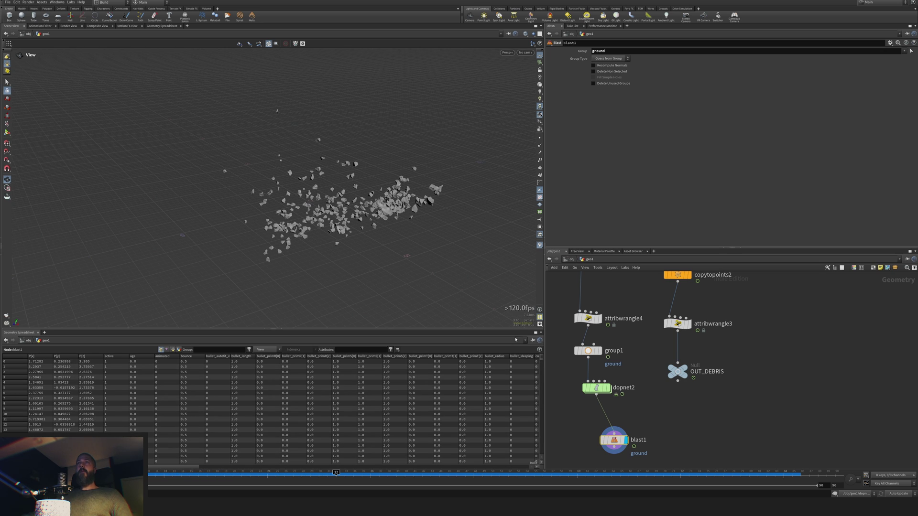
{"action": "left_click", "coordinate": [677, 324]}
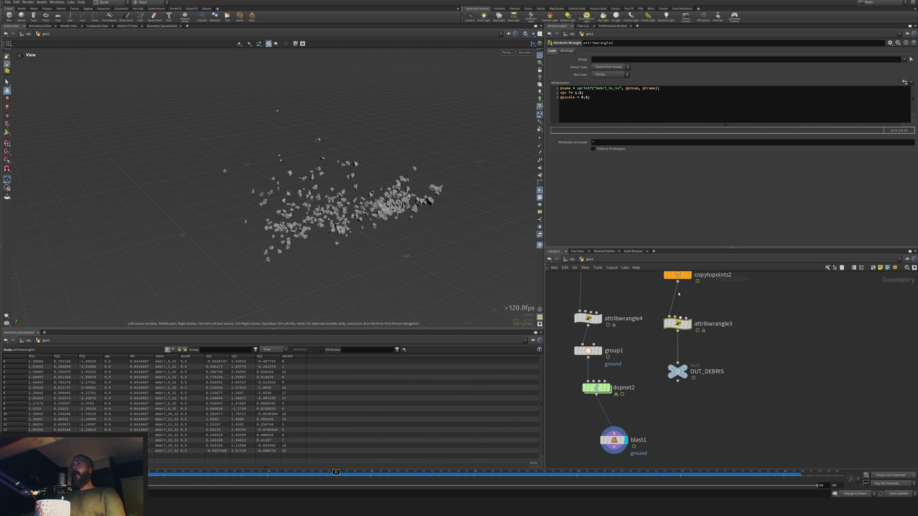
{"action": "left_click", "coordinate": [587, 97]}
{"action": "key", "text": "BackSpace"}
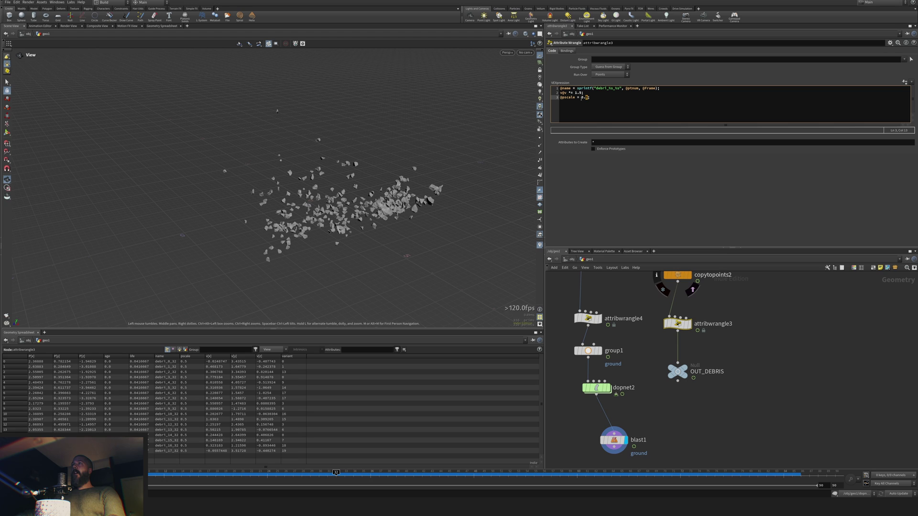
{"action": "type", "text": "1"}
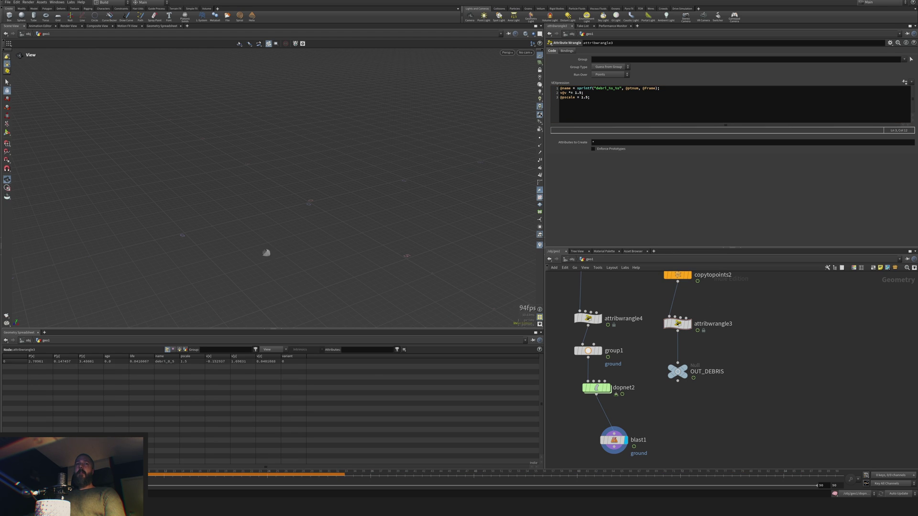
{"action": "left_click", "coordinate": [589, 97]}
{"action": "key", "text": "BackSpace"}
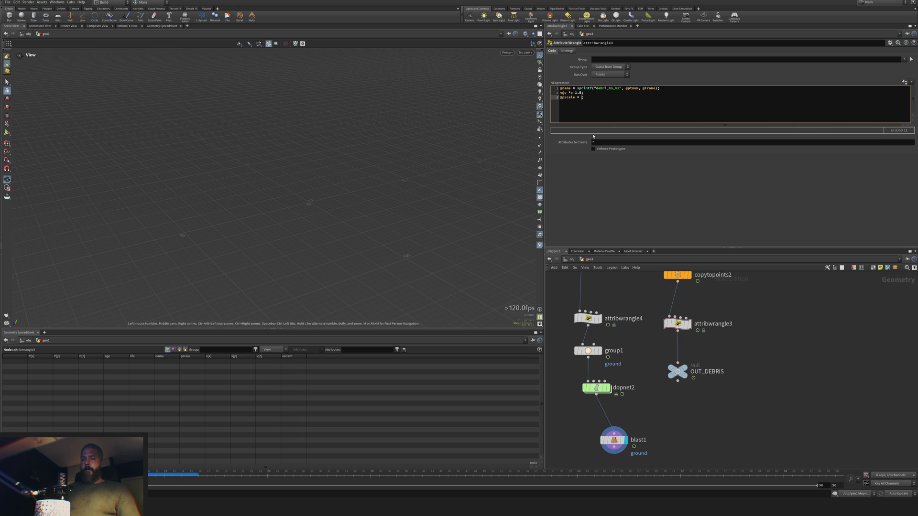
{"action": "type", "text": "fit01("}
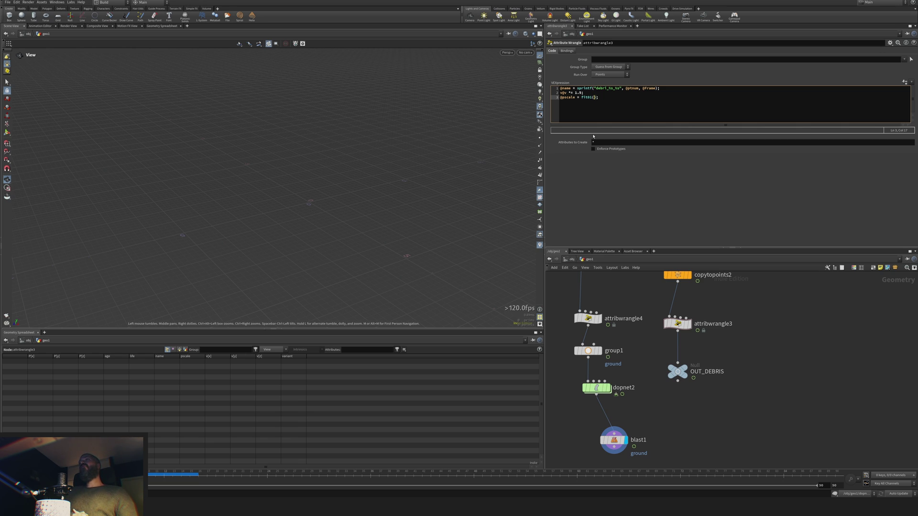
{"action": "type", "text": "rand()"}
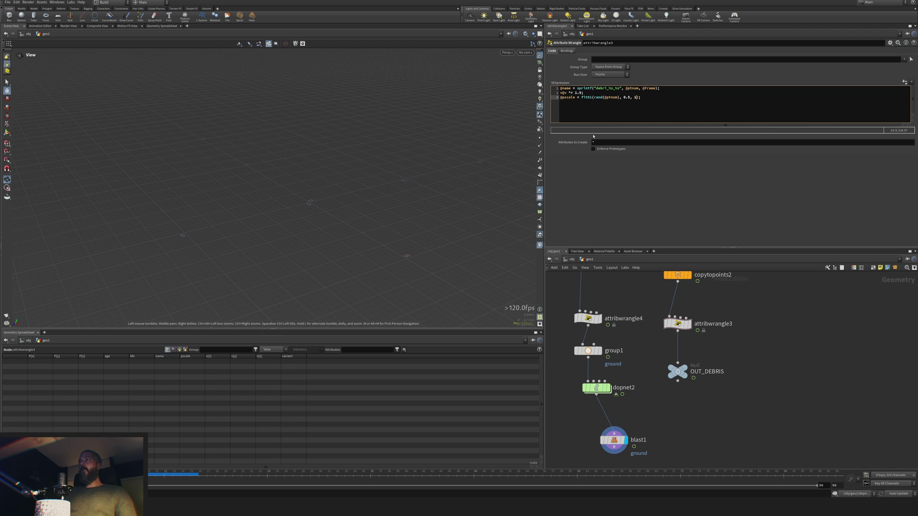
{"action": "key", "text": "ctrl+Return"}
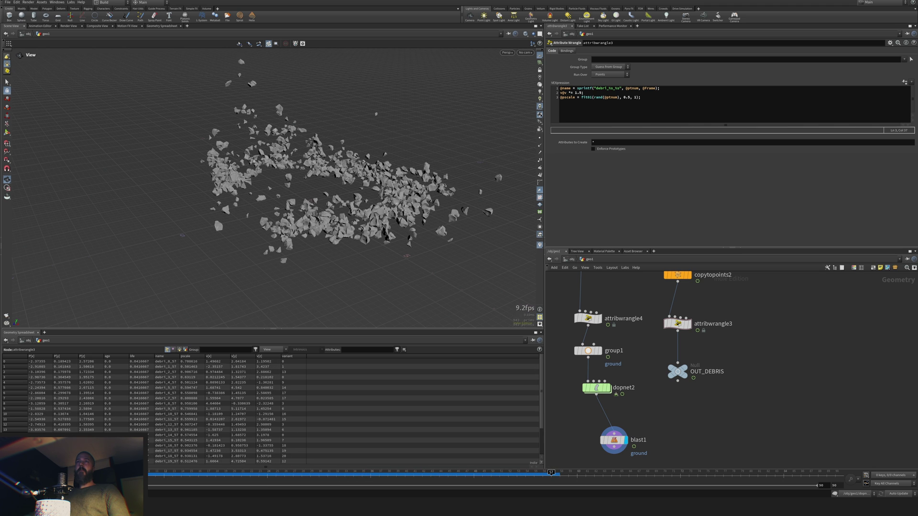
{"action": "key", "text": "ctrl+Up"}
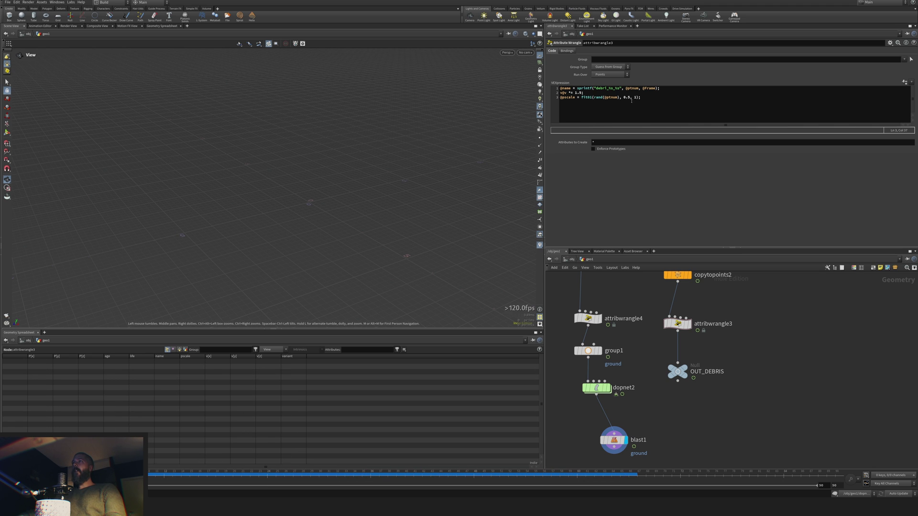
{"action": "left_click", "coordinate": [637, 98]}
{"action": "type", "text": "0.6"}
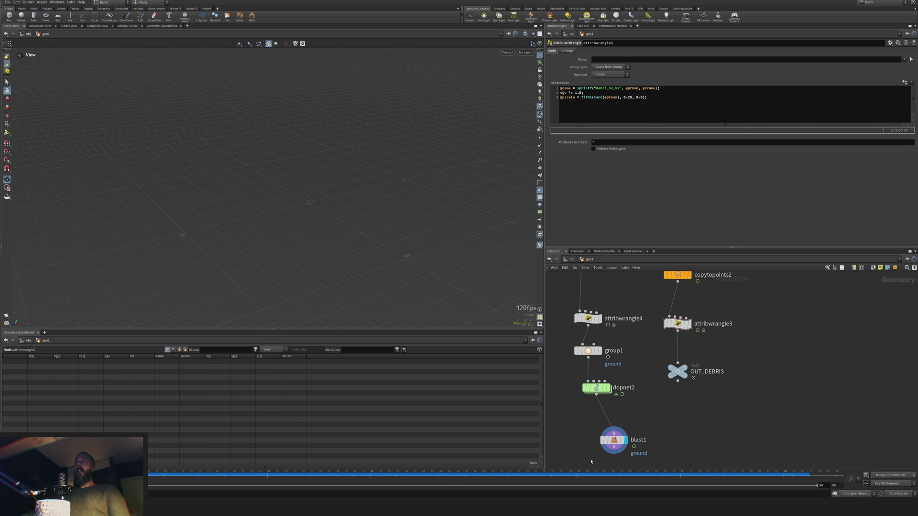
- Inside dopnet2, align rbdpackedobject1 above rigidbodysolver1 and rewire sopsolver1 to the solver's middle input
{"action": "double_click", "coordinate": [597, 387]}
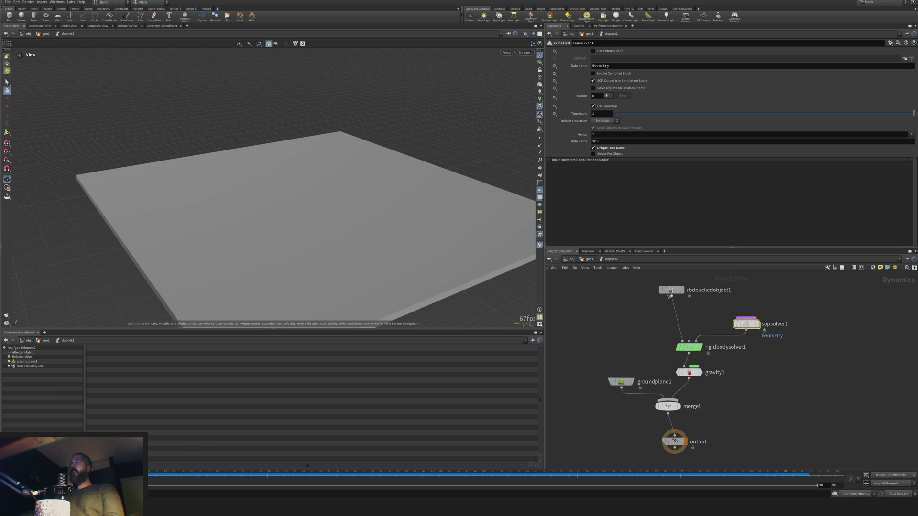
{"action": "left_click_drag", "start_coordinate": [668, 291], "coordinate": [679, 295]}
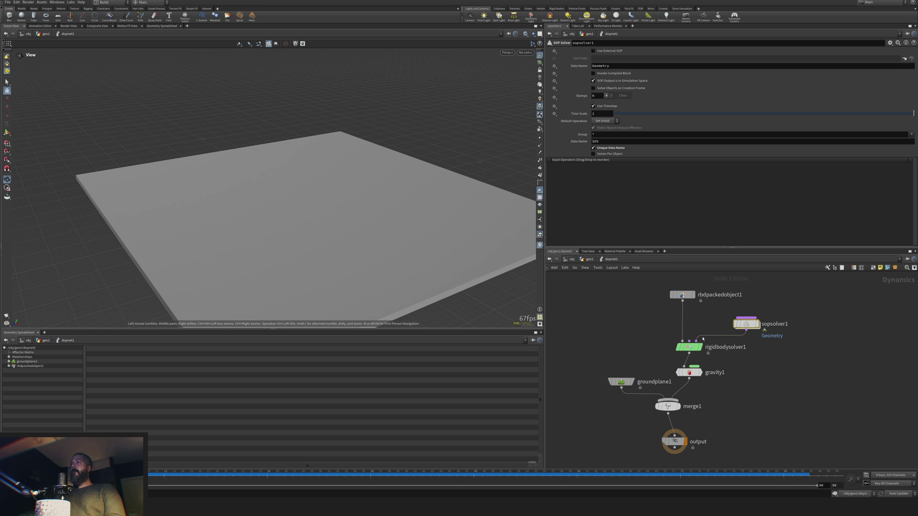
{"action": "left_click_drag", "start_coordinate": [698, 337], "coordinate": [689, 341]}
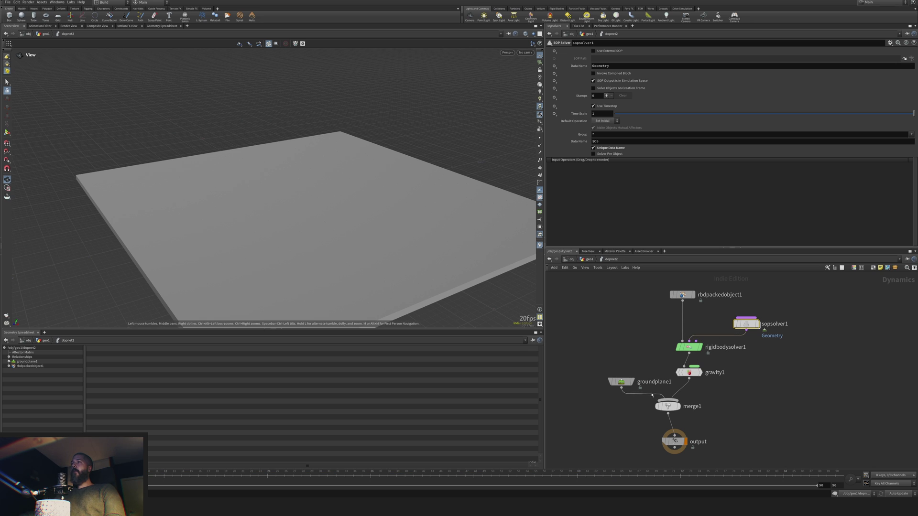
- Scrub through the slab simulation inside dopnet2, return to geo1, and review the isolated debris motion
{"action": "left_click", "coordinate": [573, 446]}
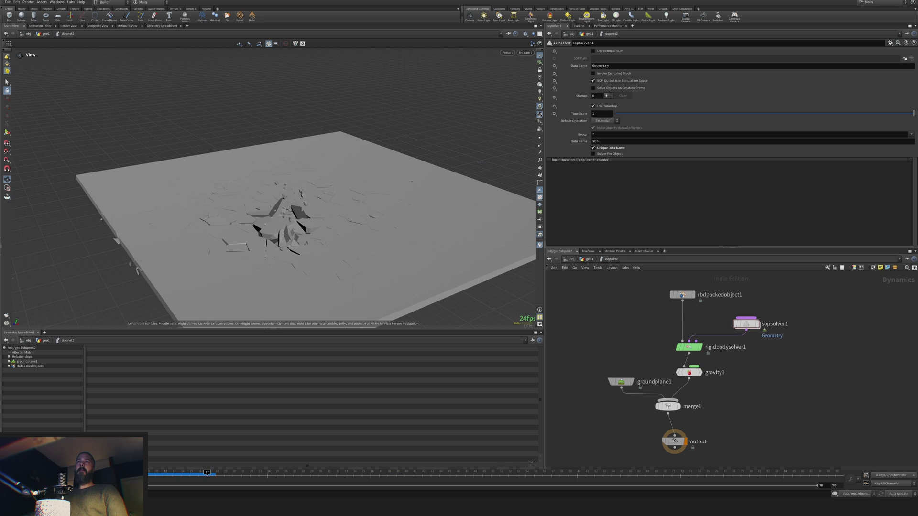
{"action": "left_click_drag", "start_coordinate": [156, 476], "coordinate": [291, 475]}
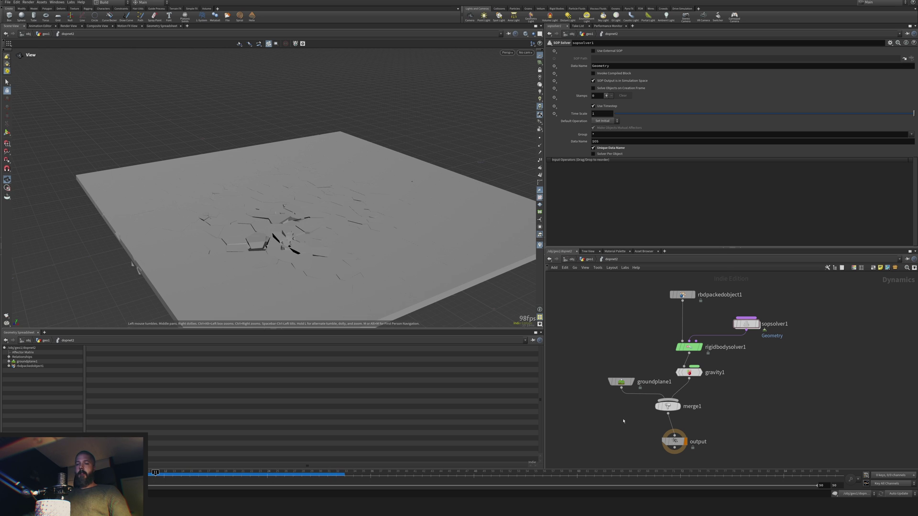
{"action": "key", "text": "u"}
{"action": "mouse_move", "coordinate": [144, 475]}
{"action": "left_mouse_down"}
{"action": "mouse_move", "coordinate": [268, 475]}
{"action": "mouse_move", "coordinate": [136, 475]}
{"action": "left_mouse_up"}
{"action": "key", "text": "Up"}
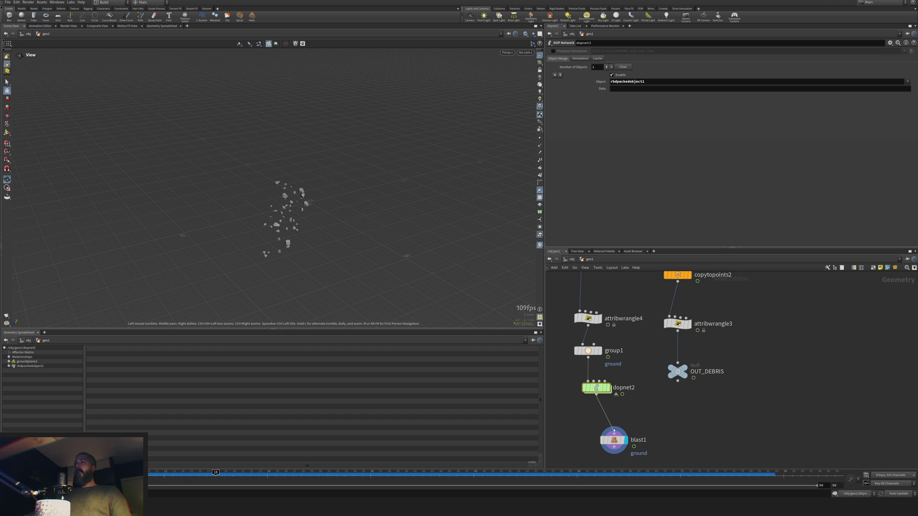
- Change the velocity line in the attribwrangle3 code to "v@v *= 1;"
{"action": "left_click", "coordinate": [677, 324]}
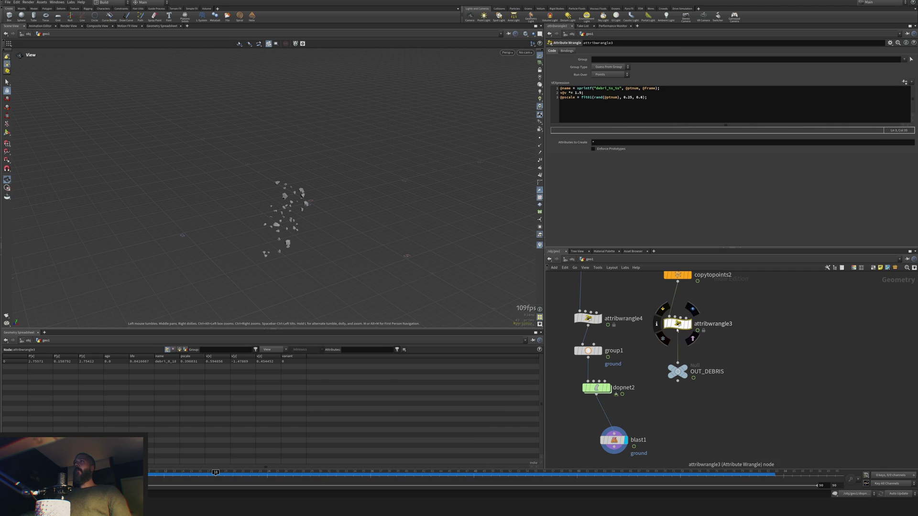
{"action": "left_click", "coordinate": [581, 93]}
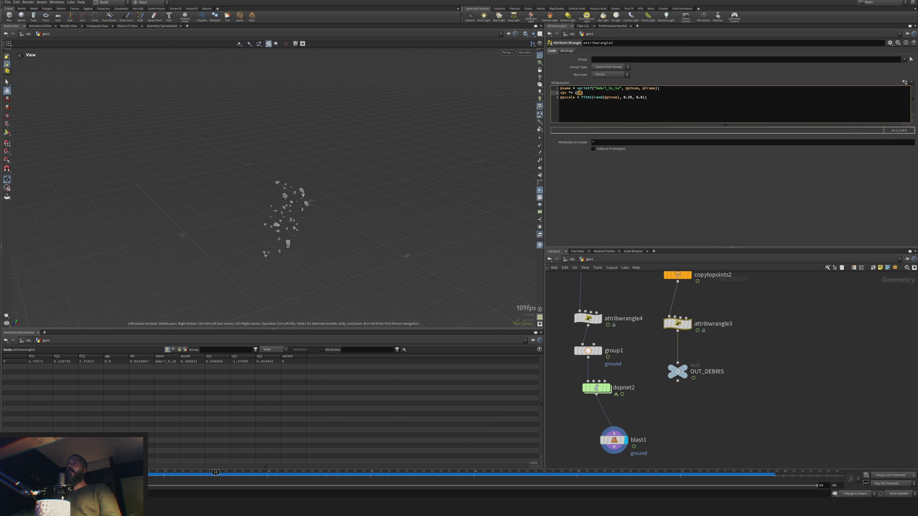
{"action": "left_click", "coordinate": [690, 160]}
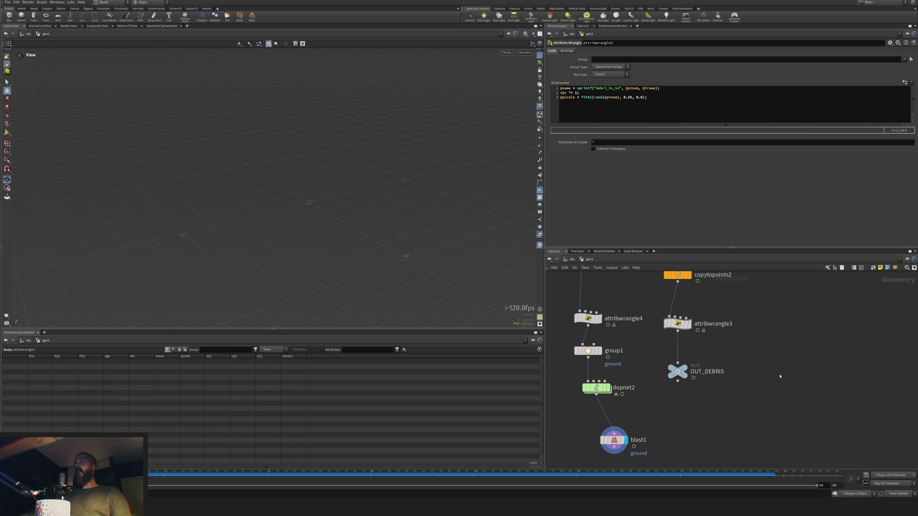
- Duplicate attribwrangle3 and OUT_DEBRIS beside the originals, and wire the copied wrangle into the copied null
{"action": "middle_click_drag", "start_coordinate": [789, 358], "coordinate": [742, 355]}
{"action": "scroll", "coordinate": [764, 350], "scroll_direction": "down", "scroll_amount": 1}
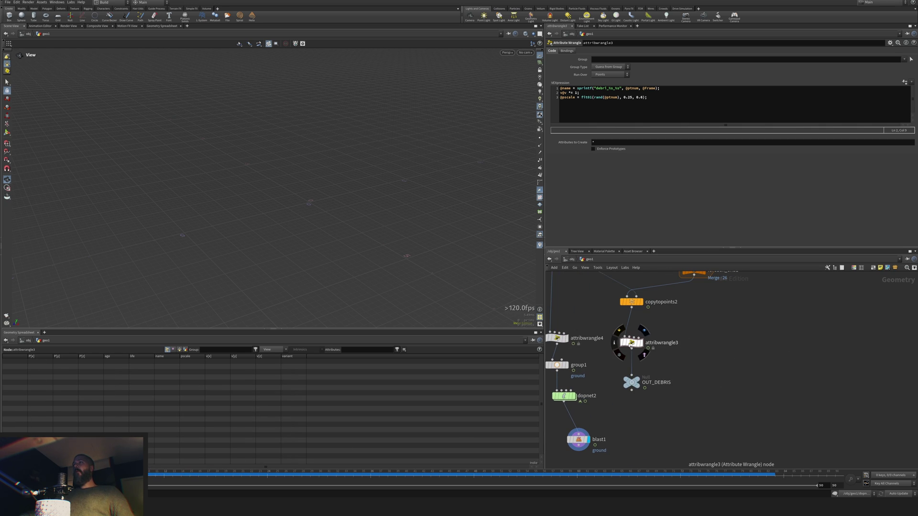
{"action": "left_click_drag", "start_coordinate": [631, 345], "coordinate": [688, 348], "text": "alt"}
{"action": "left_click_drag", "start_coordinate": [637, 386], "coordinate": [714, 387], "text": "alt"}
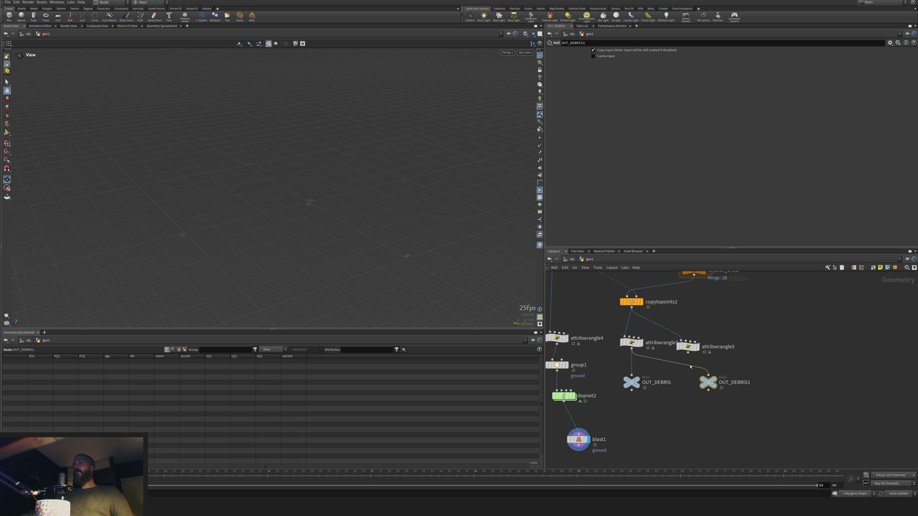
{"action": "left_click_drag", "start_coordinate": [689, 354], "coordinate": [694, 385]}
{"action": "left_click", "coordinate": [689, 346]}
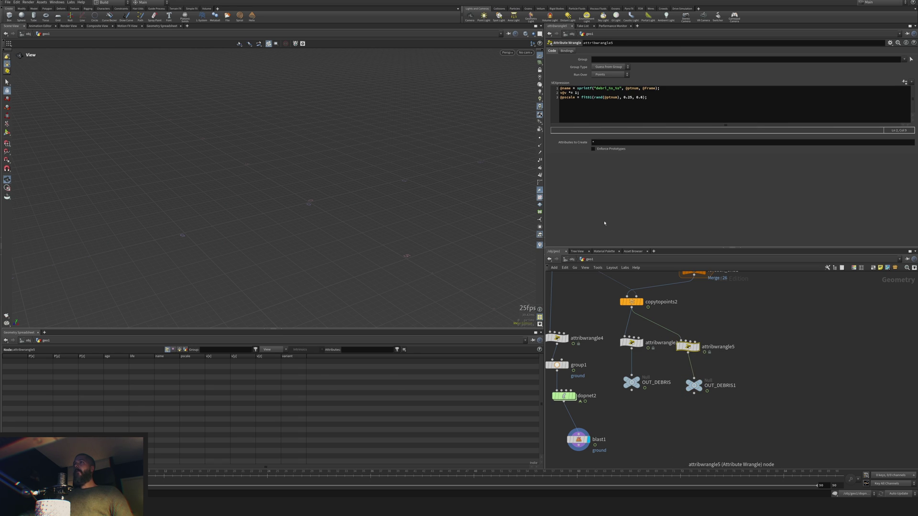
{"action": "left_click", "coordinate": [631, 98]}
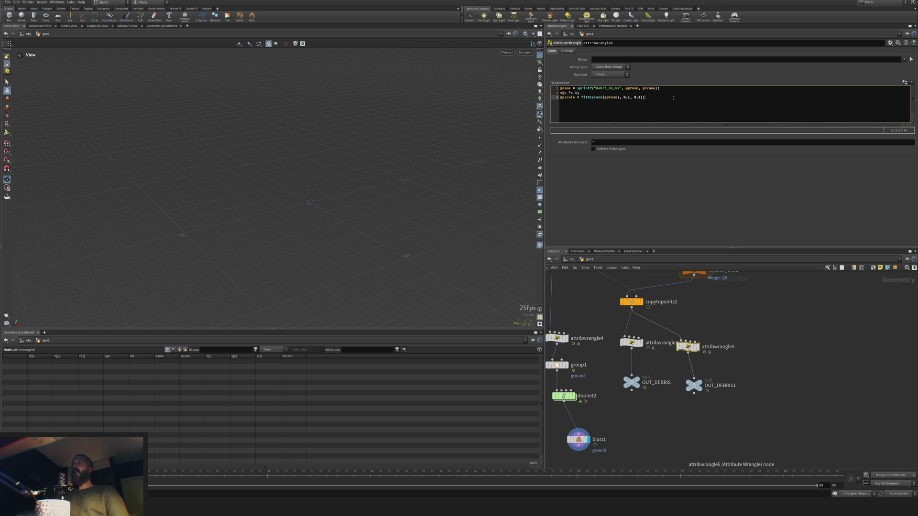
{"action": "left_click", "coordinate": [576, 93]}
{"action": "type", "text": ".4"}
{"action": "key", "text": "Down"}
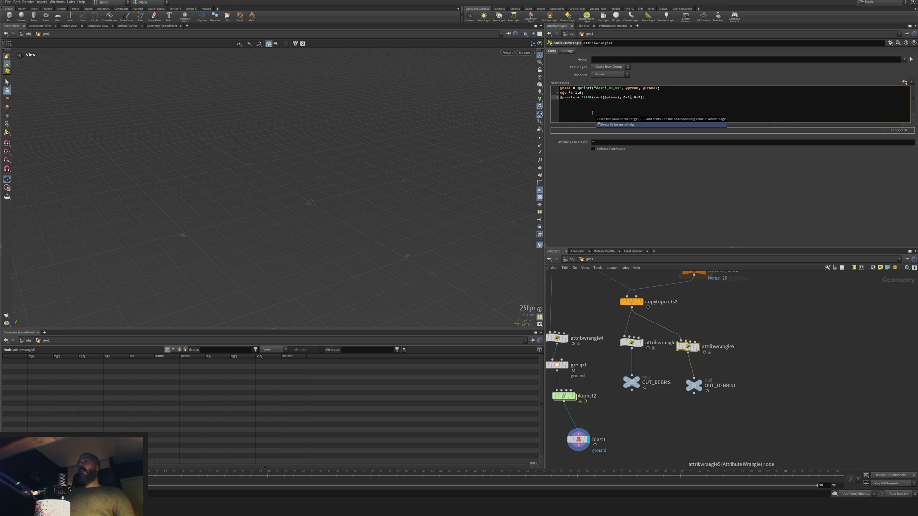
{"action": "type", "text": "@mass = 1;"}
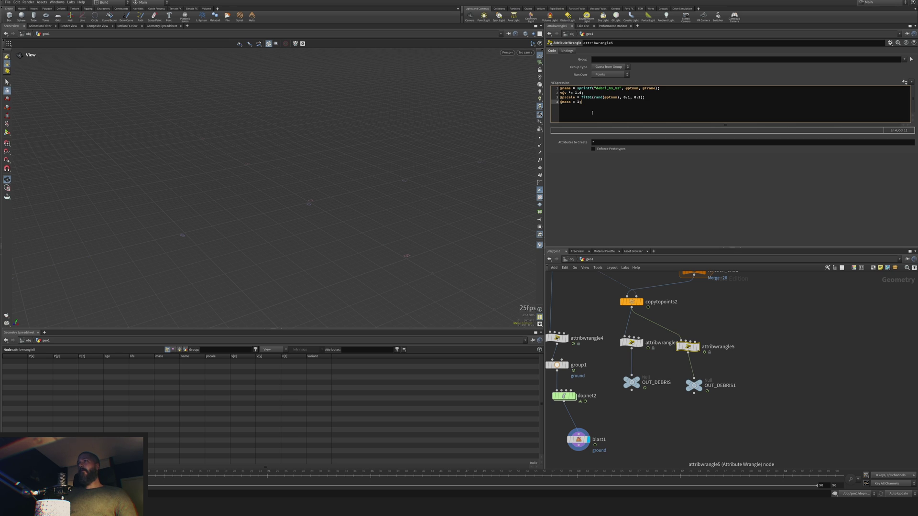
{"action": "left_click", "coordinate": [631, 343]}
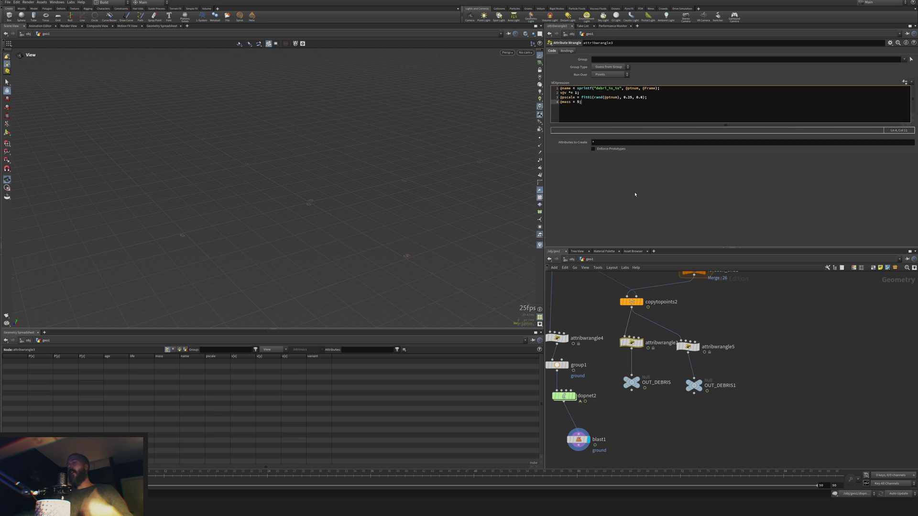
- Align OUT_DEBRIS1 under attribwrangle5, and duplicate object_merge1 inside the sopsolver1 of dopnet2
{"action": "left_click_drag", "start_coordinate": [691, 390], "coordinate": [684, 388]}
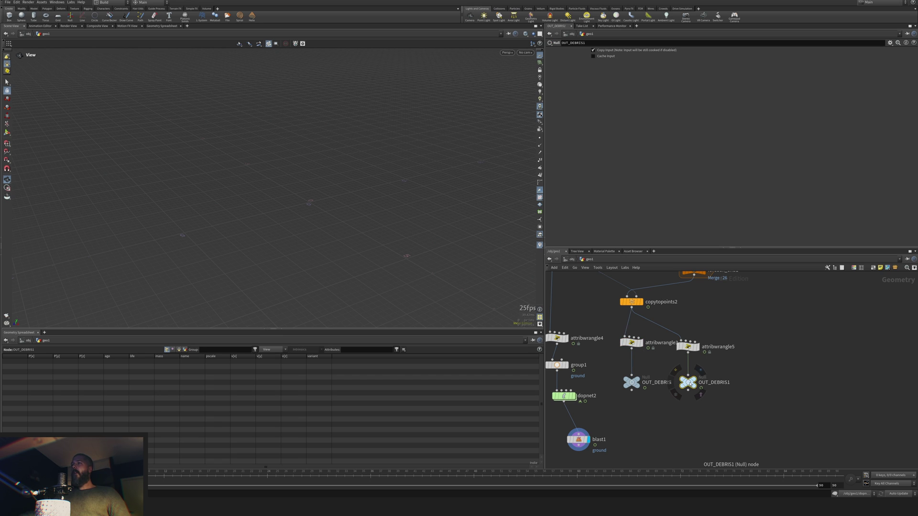
{"action": "middle_click_drag", "start_coordinate": [600, 413], "coordinate": [640, 412]}
{"action": "double_click", "coordinate": [603, 394]}
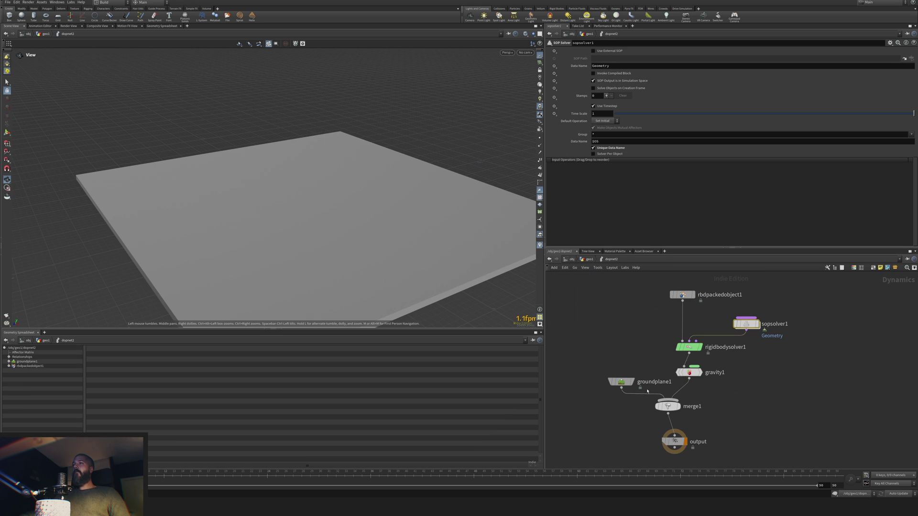
{"action": "double_click", "coordinate": [745, 325]}
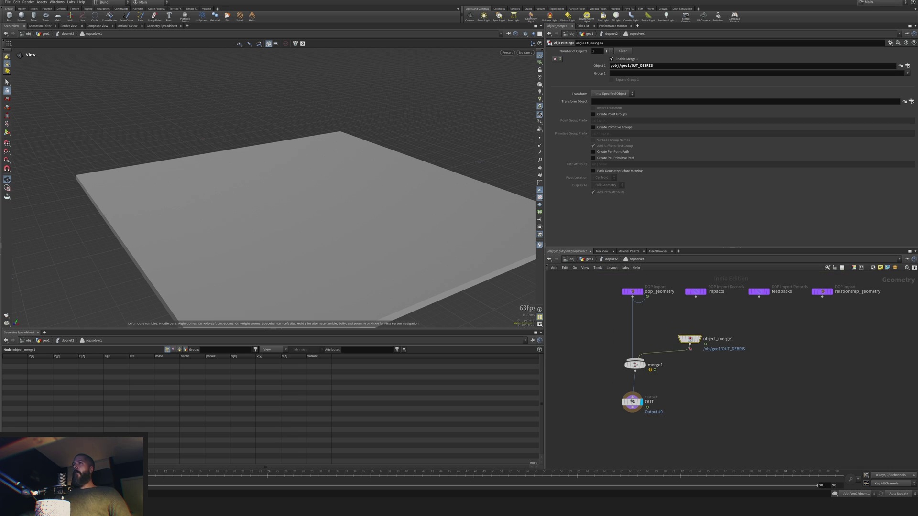
{"action": "left_click", "coordinate": [736, 363]}
{"action": "left_click", "coordinate": [737, 384]}
{"action": "left_click_drag", "start_coordinate": [692, 339], "coordinate": [765, 337], "text": "alt"}
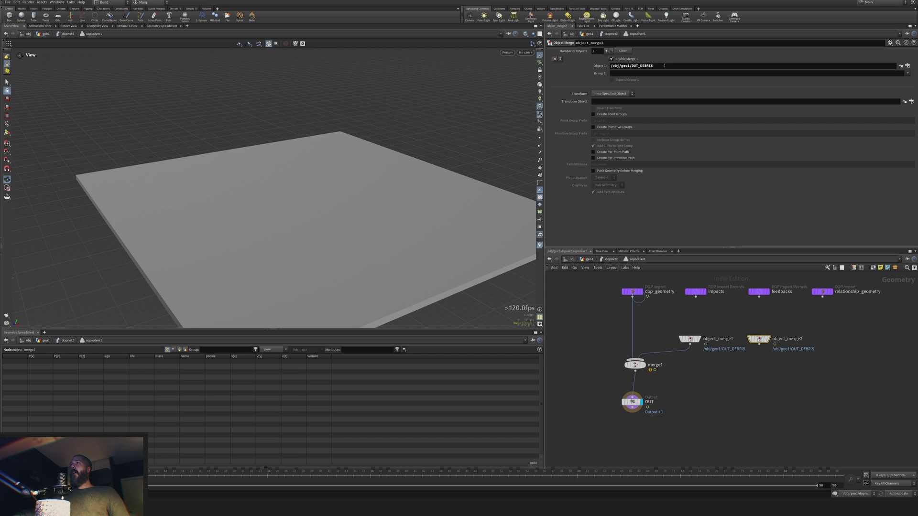
- Set the copied object merge's Object 1 path to /obj/geo1/OUT_DEBRIS1 and wire it into merge1
{"action": "type", "text": "1"}
{"action": "key", "text": "Return"}
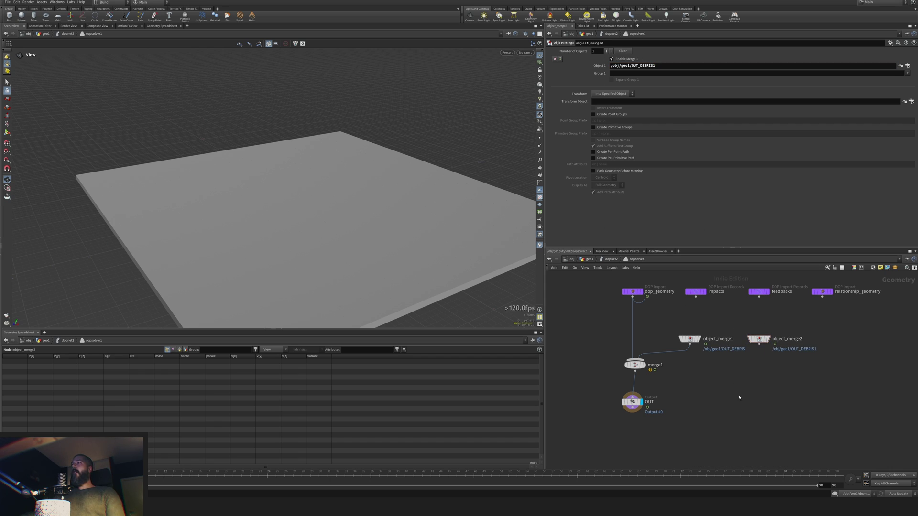
{"action": "left_click", "coordinate": [759, 344]}
{"action": "left_click", "coordinate": [636, 360]}
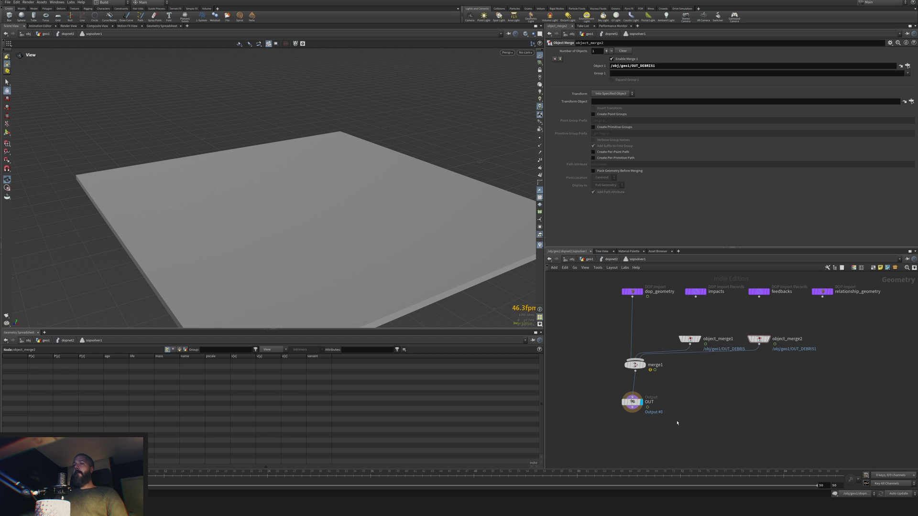
- Play back the dopnet2 simulation with both debris sources, and check the rigidbodysolver1 node info
{"action": "key", "text": "u"}
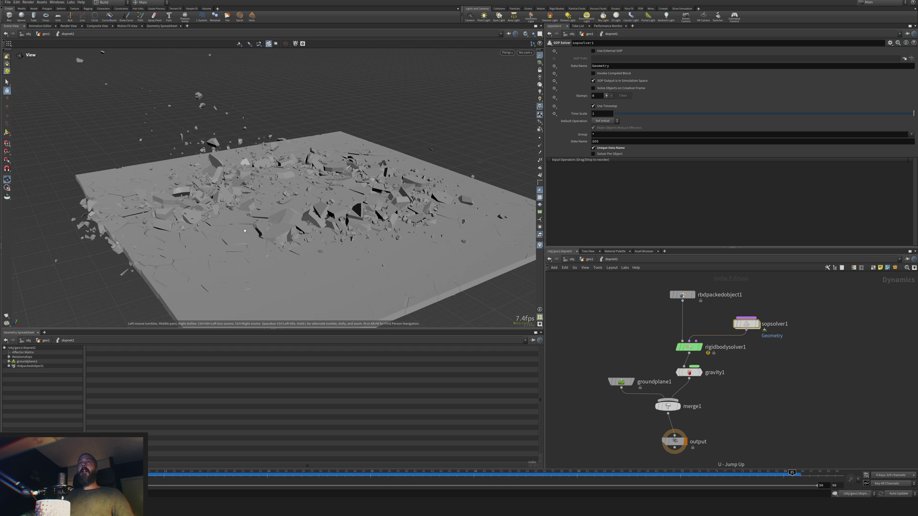
{"action": "mouse_move", "coordinate": [245, 231]}
{"action": "left_mouse_down"}
{"action": "mouse_move", "coordinate": [186, 210]}
{"action": "mouse_move", "coordinate": [219, 205]}
{"action": "mouse_move", "coordinate": [248, 219]}
{"action": "left_mouse_up"}
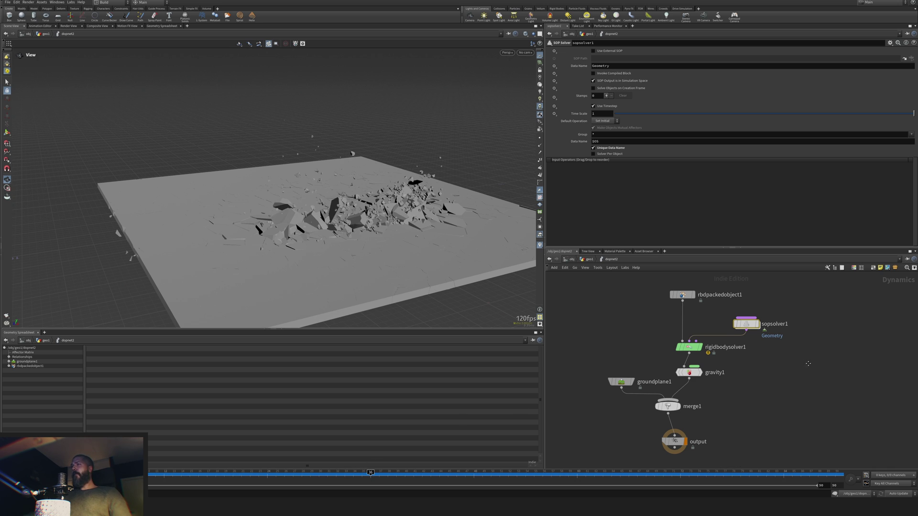
{"action": "middle_click_drag", "start_coordinate": [808, 364], "coordinate": [799, 378]}
{"action": "left_click", "coordinate": [659, 362]}
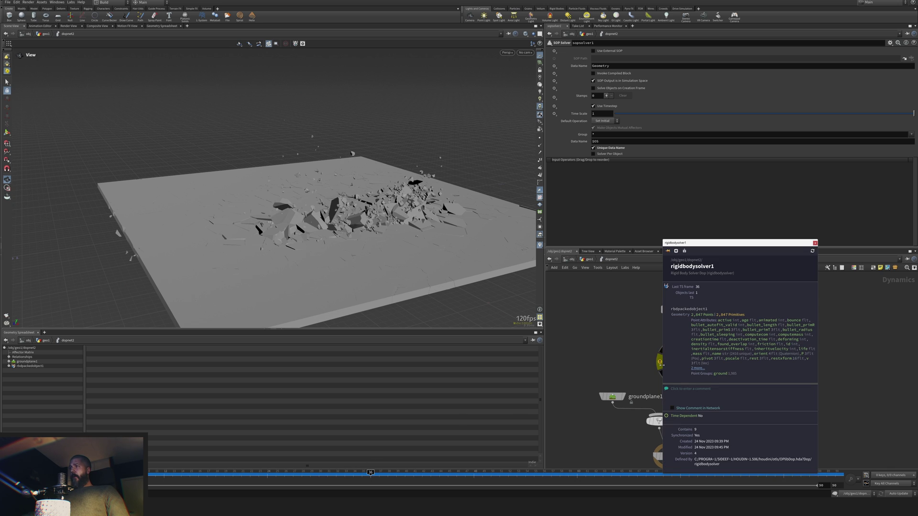
{"action": "left_click", "coordinate": [815, 243]}
{"action": "key", "text": "u"}
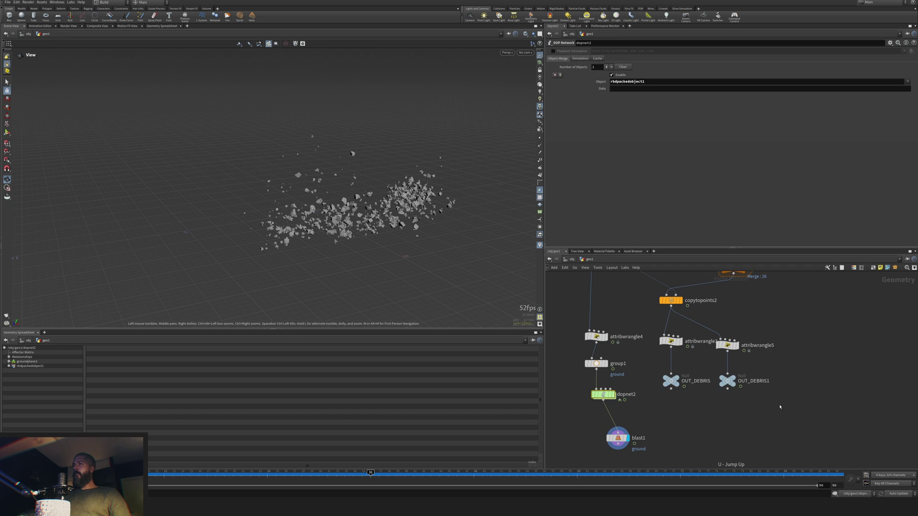
{"action": "middle_click", "coordinate": [727, 386]}
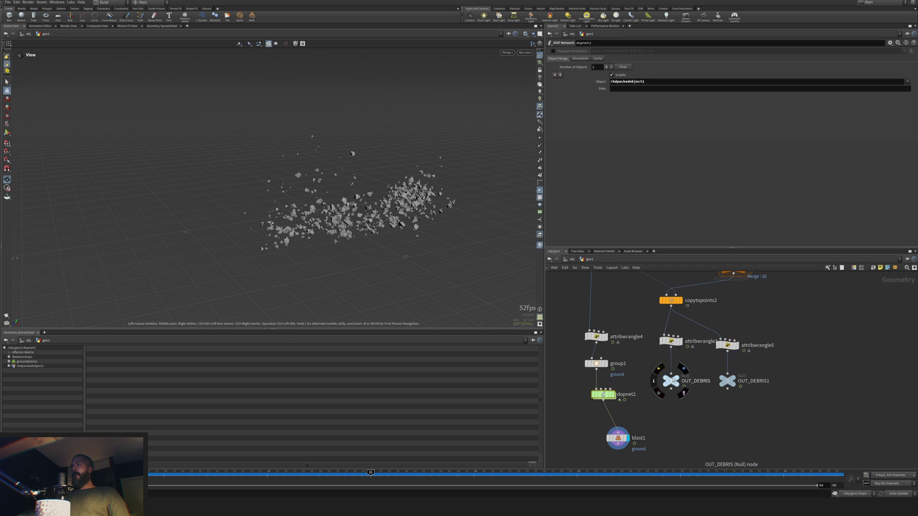
- Change the name prefix in the attribwrangle5 code from debri to debri_small, and replay the debris simulation from the start
{"action": "left_click", "coordinate": [725, 344]}
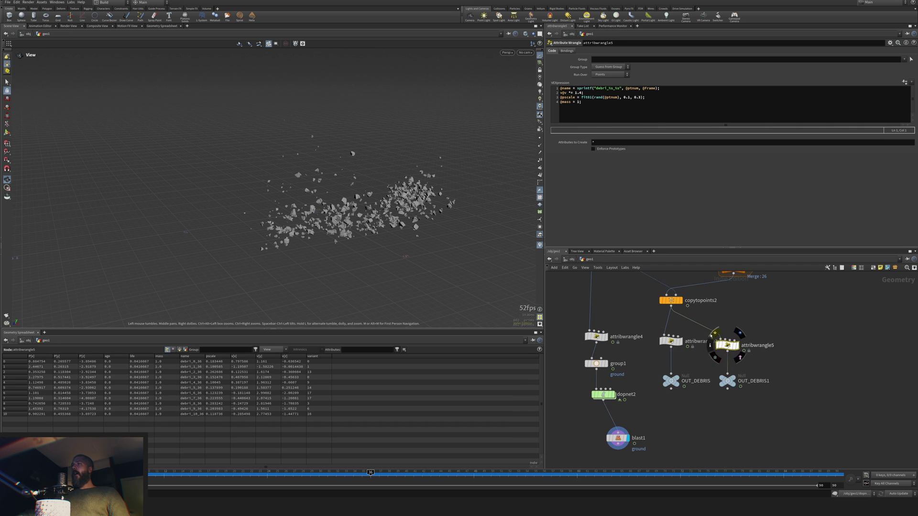
{"action": "left_click", "coordinate": [606, 88]}
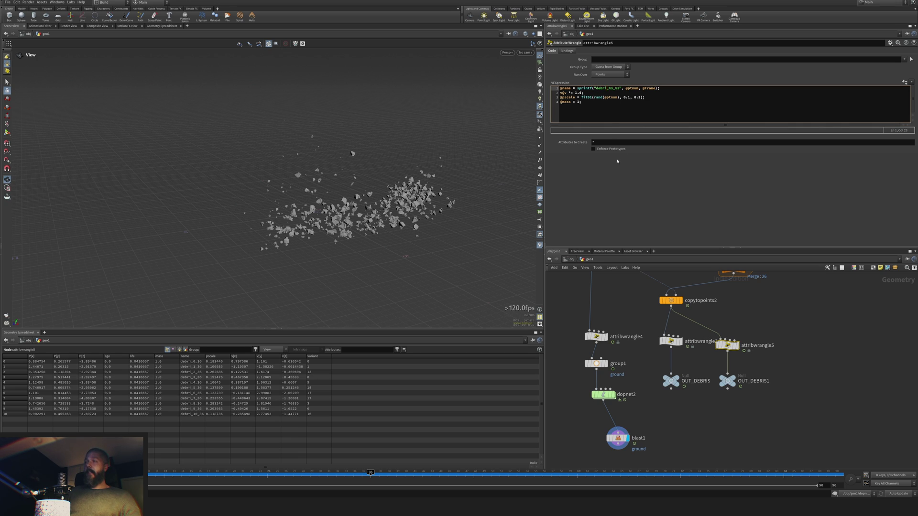
{"action": "type", "text": "_small"}
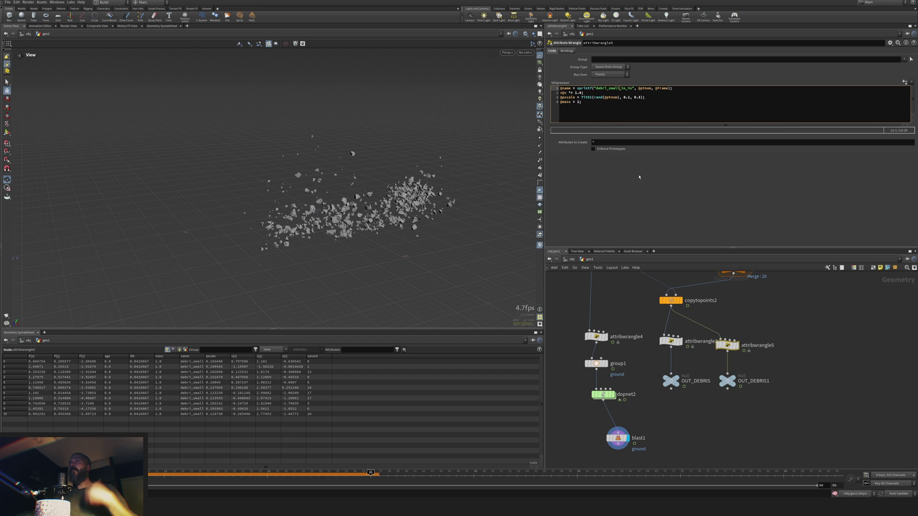
{"action": "left_click", "coordinate": [8, 476]}
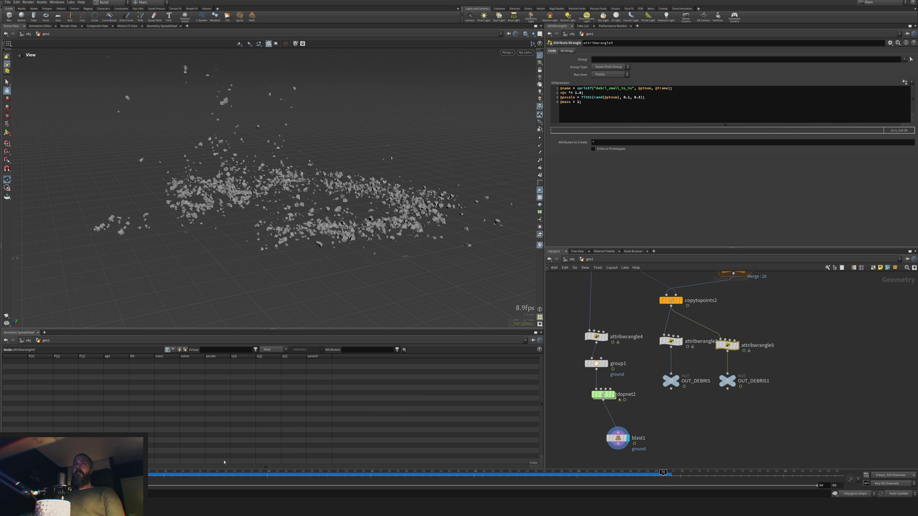
{"action": "left_click_drag", "start_coordinate": [86, 474], "coordinate": [259, 473]}
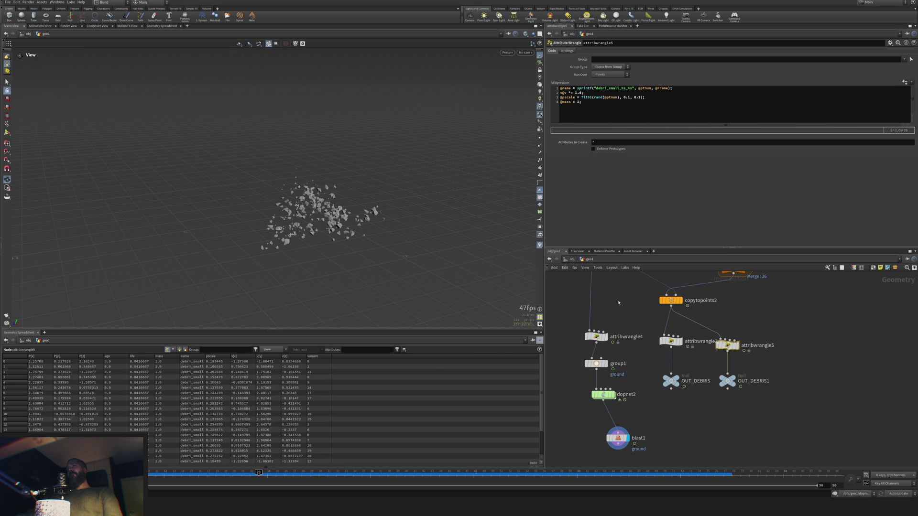
- Display dopimport1 and dopnet1 in turn to examine the fractured slab simulation
{"action": "middle_click_drag", "start_coordinate": [618, 302], "coordinate": [632, 428]}
{"action": "scroll", "coordinate": [647, 311], "scroll_direction": "down", "scroll_amount": 2}
{"action": "middle_click_drag", "start_coordinate": [623, 312], "coordinate": [623, 330]}
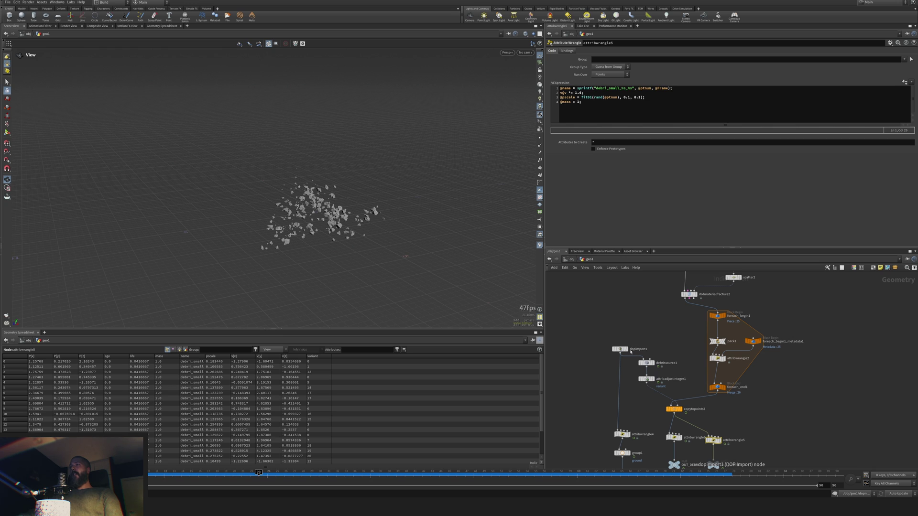
{"action": "left_click", "coordinate": [626, 350]}
{"action": "left_click_drag", "start_coordinate": [192, 477], "coordinate": [113, 476]}
{"action": "middle_click_drag", "start_coordinate": [598, 317], "coordinate": [752, 348]}
{"action": "left_click", "coordinate": [684, 369]}
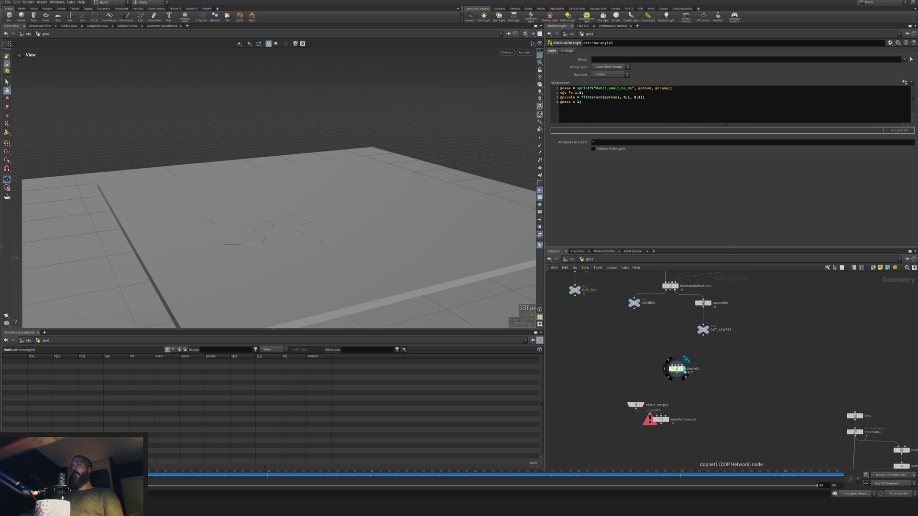
{"action": "left_click_drag", "start_coordinate": [686, 371], "coordinate": [684, 364]}
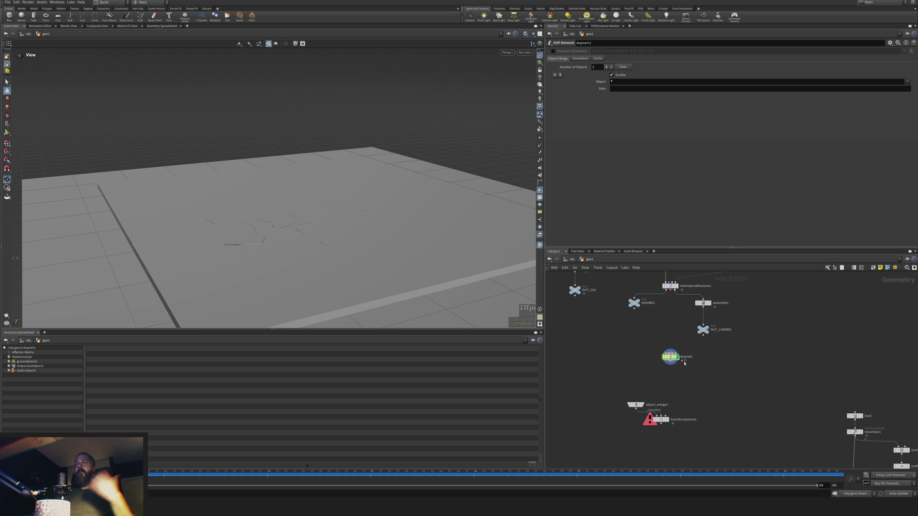
- Move object_merge1 and transformpieces1 down the network to sit below blast1
{"action": "middle_click_drag", "start_coordinate": [761, 463], "coordinate": [706, 394]}
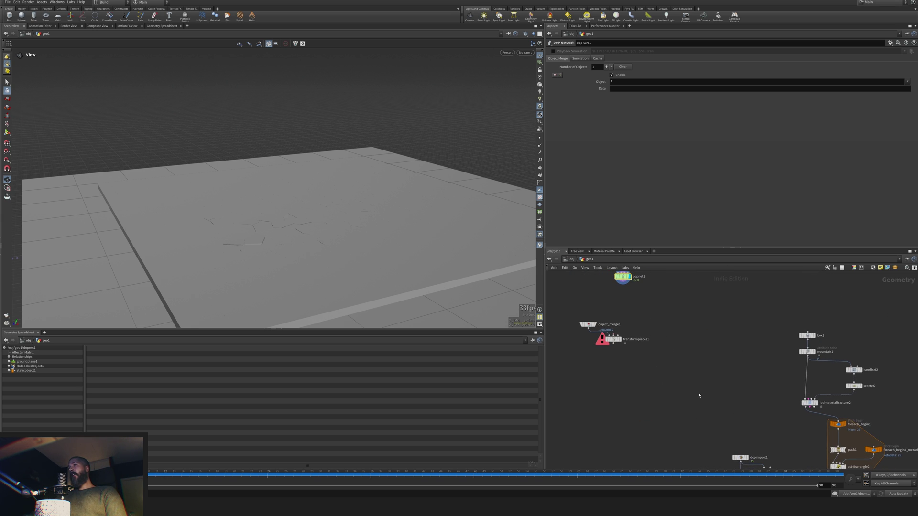
{"action": "left_click_drag", "start_coordinate": [572, 326], "coordinate": [643, 436]}
{"action": "middle_click_drag", "start_coordinate": [716, 424], "coordinate": [702, 291]}
{"action": "left_click_drag", "start_coordinate": [626, 300], "coordinate": [652, 380]}
{"action": "key", "text": "ctrl+z"}
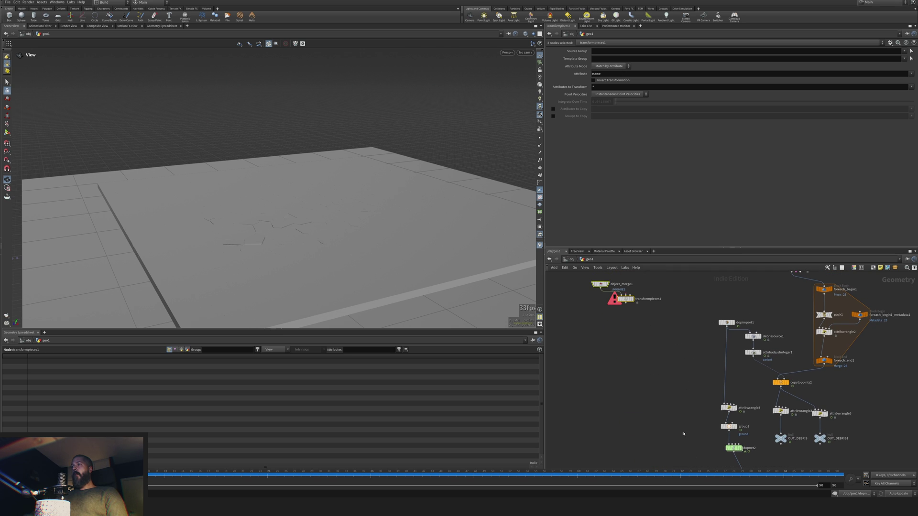
{"action": "left_click_drag", "start_coordinate": [625, 301], "coordinate": [671, 441]}
{"action": "middle_click_drag", "start_coordinate": [672, 441], "coordinate": [629, 299]}
{"action": "left_click_drag", "start_coordinate": [629, 298], "coordinate": [656, 395]}
{"action": "scroll", "coordinate": [690, 370], "scroll_direction": "up", "scroll_amount": 3}
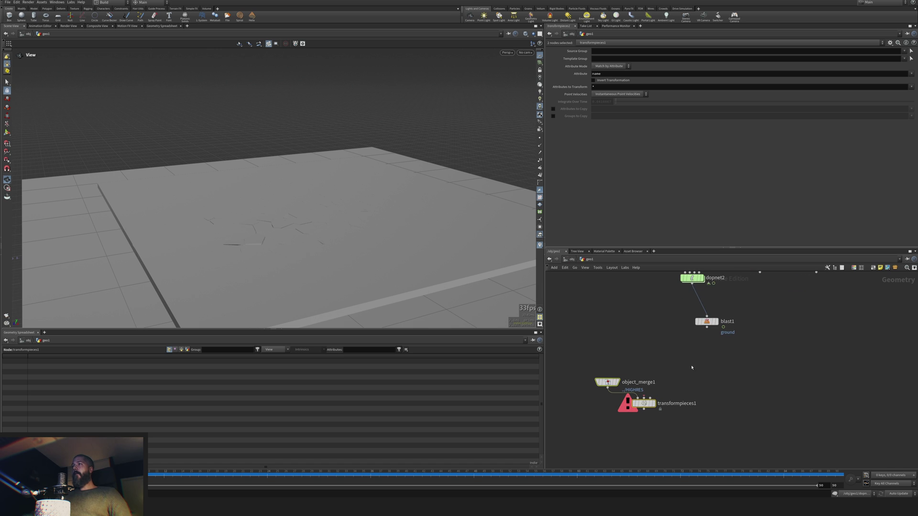
- Display blast1 and shift it aside, and select the dopimport1 node
{"action": "left_click", "coordinate": [720, 330]}
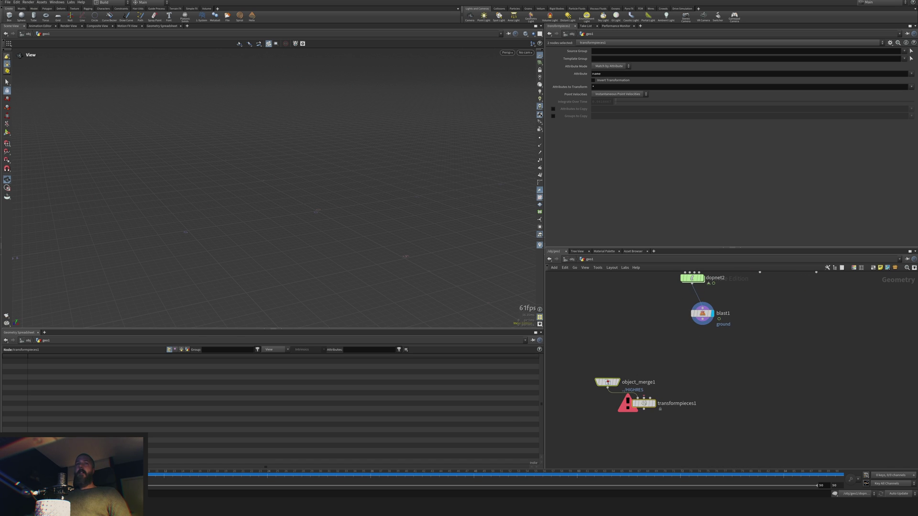
{"action": "mouse_move", "coordinate": [187, 476]}
{"action": "left_mouse_down"}
{"action": "mouse_move", "coordinate": [347, 472]}
{"action": "mouse_move", "coordinate": [172, 477]}
{"action": "left_mouse_up"}
{"action": "left_click", "coordinate": [706, 349]}
{"action": "left_click_drag", "start_coordinate": [708, 313], "coordinate": [739, 312]}
{"action": "middle_click_drag", "start_coordinate": [637, 311], "coordinate": [648, 387]}
{"action": "middle_click_drag", "start_coordinate": [642, 333], "coordinate": [645, 414]}
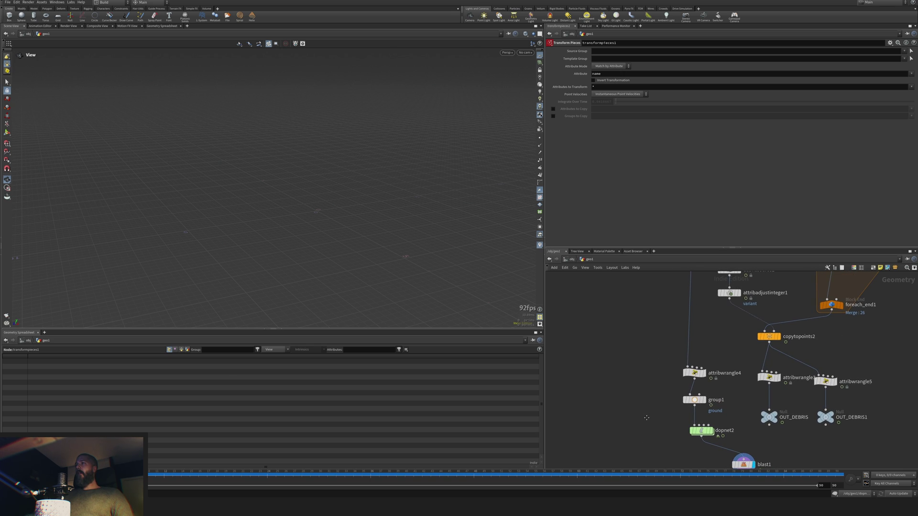
{"action": "scroll", "coordinate": [643, 393], "scroll_direction": "down", "scroll_amount": 3}
{"action": "middle_click_drag", "start_coordinate": [626, 334], "coordinate": [623, 371]}
{"action": "left_click", "coordinate": [669, 346]}
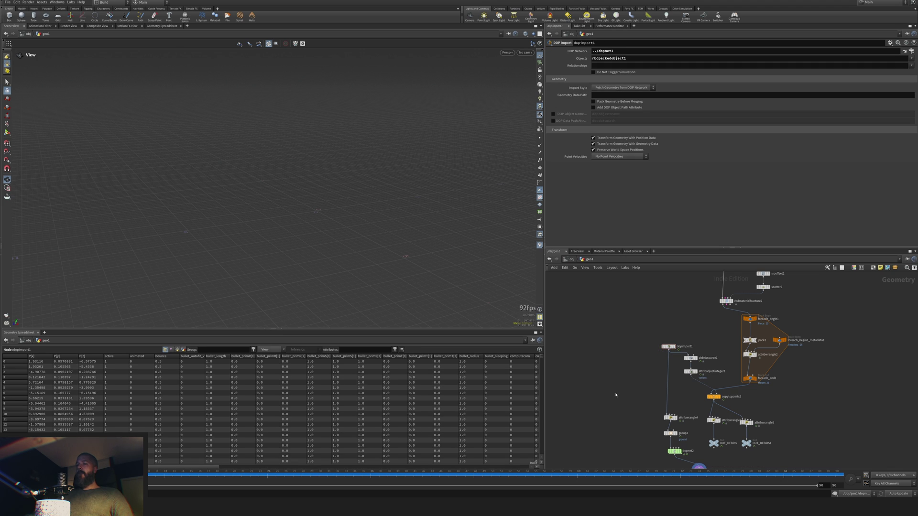
{"action": "key", "text": "Tab"}
{"action": "type", "text": "obmer"}
{"action": "key", "text": "Return"}
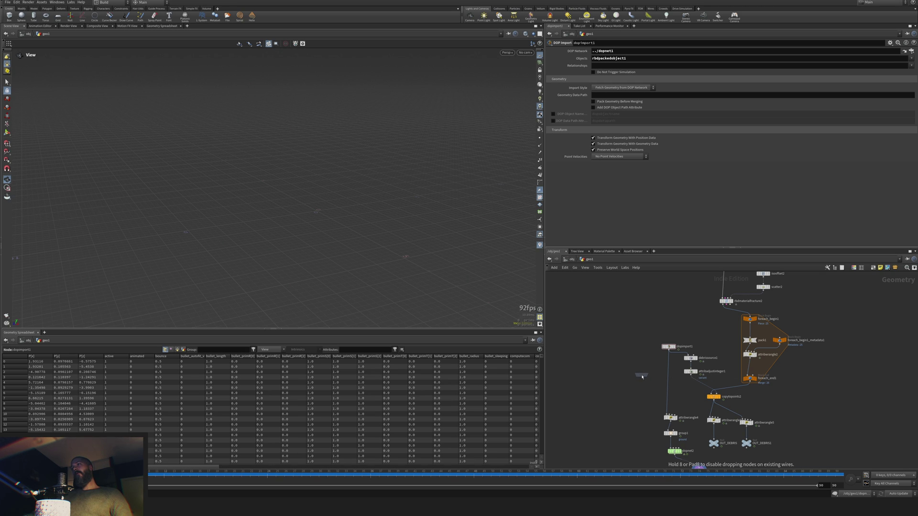
{"action": "left_click", "coordinate": [643, 377]}
{"action": "key", "text": "Delete"}
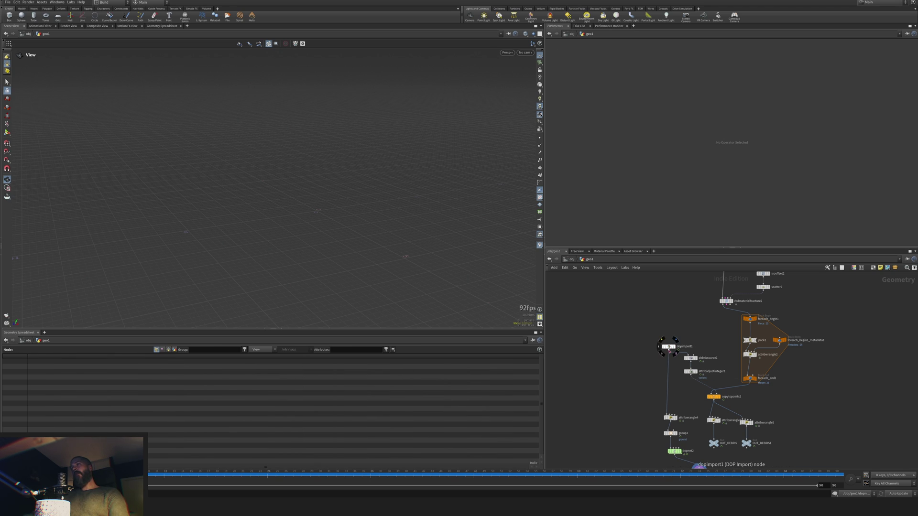
- Wire dopimport1 into the second input of transformpieces1, display the result, and preview the high-resolution slab animation
{"action": "left_click", "coordinate": [669, 350]}
{"action": "middle_click_drag", "start_coordinate": [637, 429], "coordinate": [633, 298]}
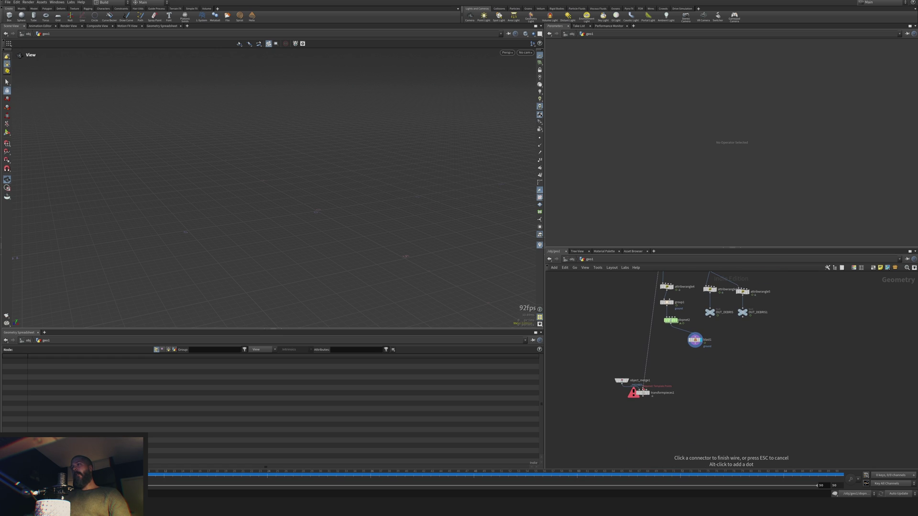
{"action": "left_click", "coordinate": [643, 390]}
{"action": "scroll", "coordinate": [624, 345], "scroll_direction": "up", "scroll_amount": 3}
{"action": "middle_click_drag", "start_coordinate": [632, 412], "coordinate": [620, 337]}
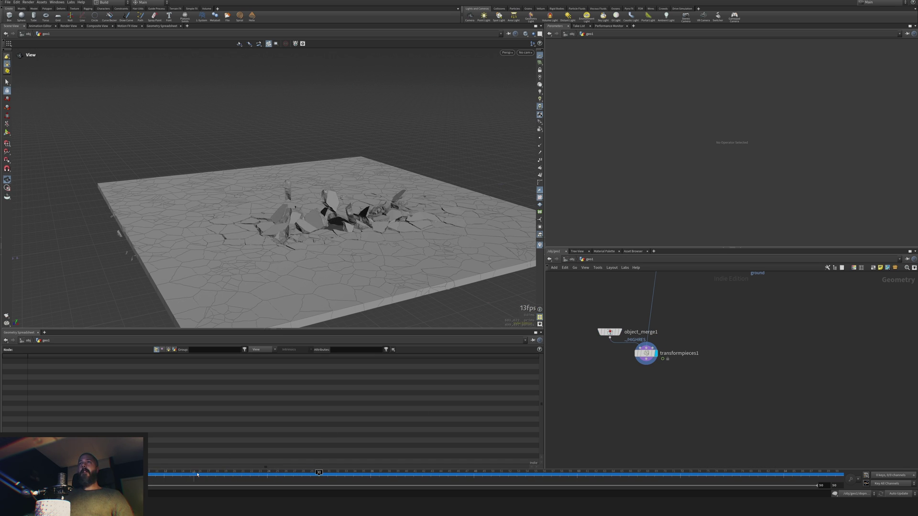
{"action": "left_click", "coordinate": [9, 475]}
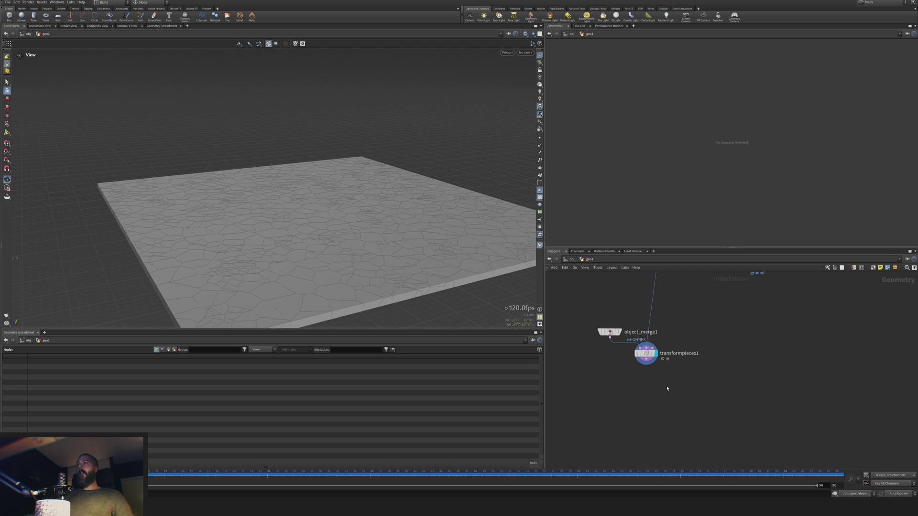
- Add a Merge node below transformpieces1 and wire transformpieces1 into it
{"action": "key", "text": "Tab"}
{"action": "type", "text": "me"}
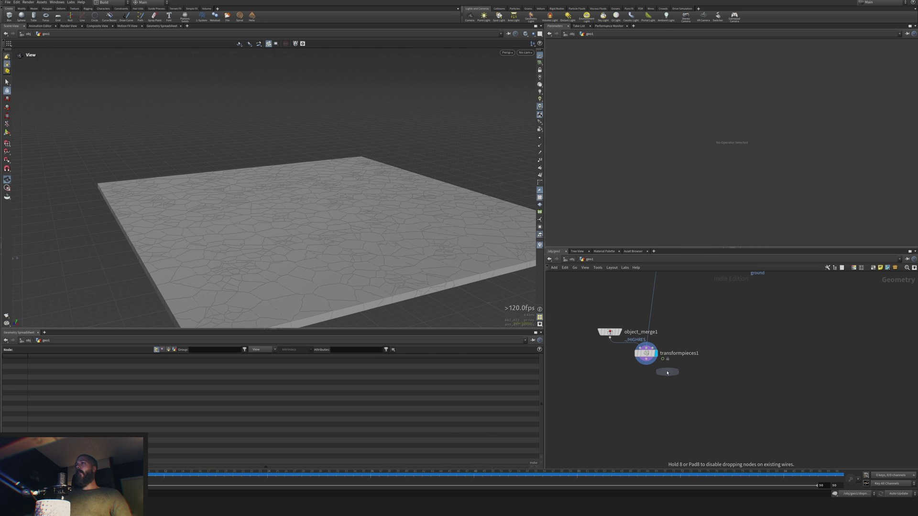
{"action": "left_click", "coordinate": [665, 389]}
{"action": "left_click", "coordinate": [646, 361]}
{"action": "left_click", "coordinate": [664, 385]}
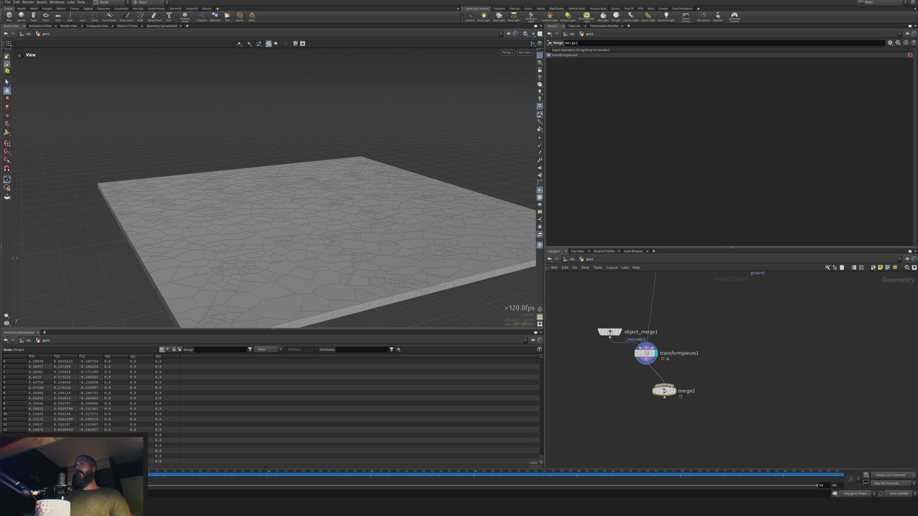
- Wire blast1 into merge2 as its second input, and move blast1 back under dopnet2
{"action": "left_click", "coordinate": [665, 386]}
{"action": "middle_click_drag", "start_coordinate": [709, 332], "coordinate": [669, 408]}
{"action": "left_click", "coordinate": [696, 342]}
{"action": "left_click_drag", "start_coordinate": [708, 339], "coordinate": [669, 356]}
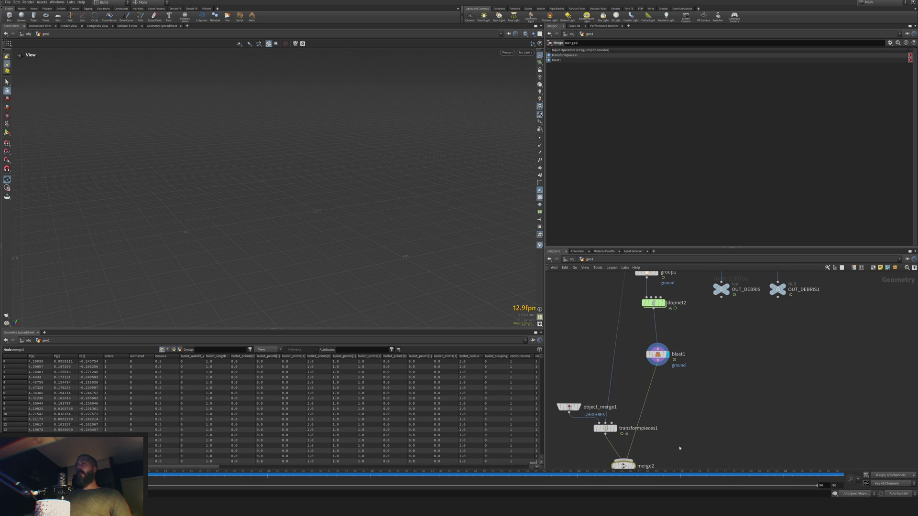
- Display merge2, play the combined slab and debris animation, and return to the first frame
{"action": "middle_click_drag", "start_coordinate": [710, 440], "coordinate": [717, 366]}
{"action": "left_click", "coordinate": [643, 392]}
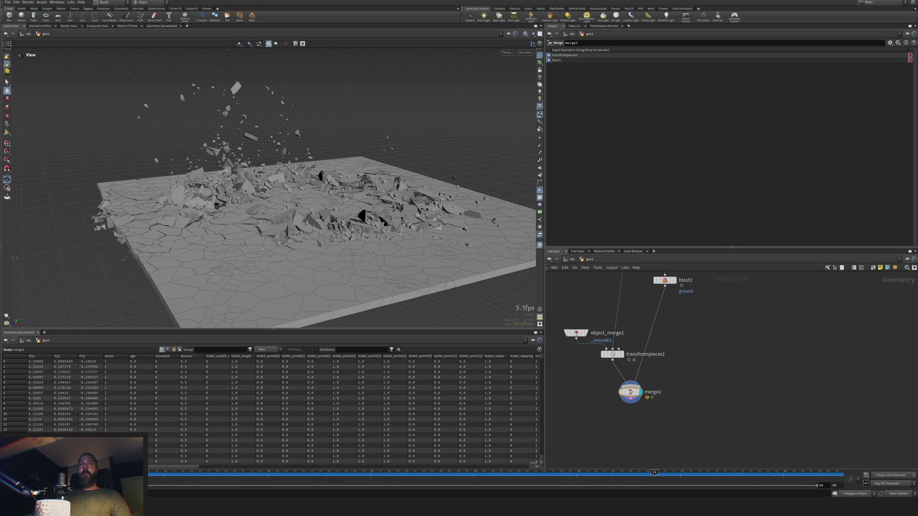
{"action": "key", "text": "ctrl+Up"}
{"action": "middle_click_drag", "start_coordinate": [681, 303], "coordinate": [673, 394]}
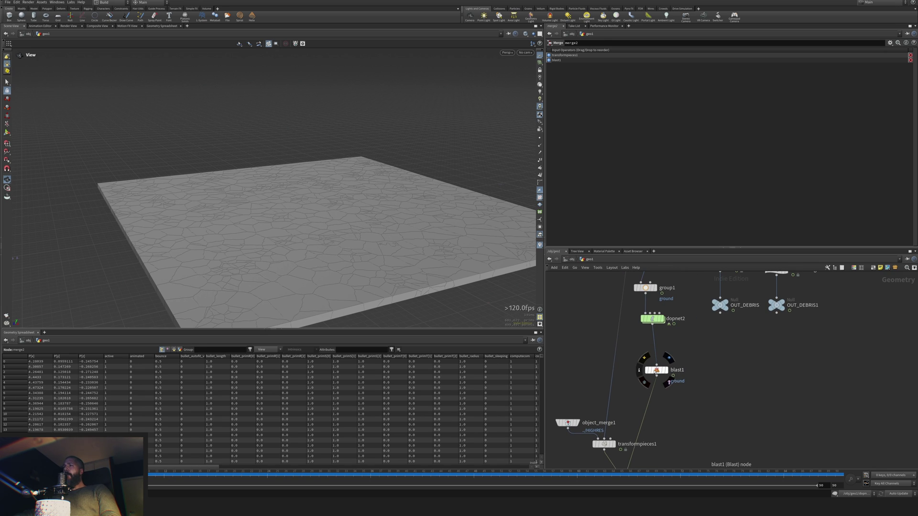
- Select blast1, play the simulation forward, and filter its spreadsheet attributes by v to inspect the debris velocities
{"action": "left_click", "coordinate": [656, 371]}
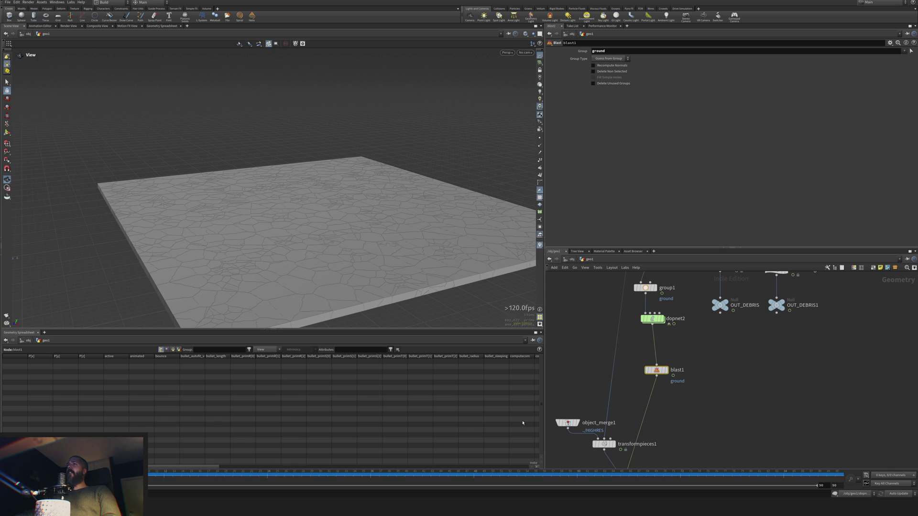
{"action": "key", "text": "Up"}
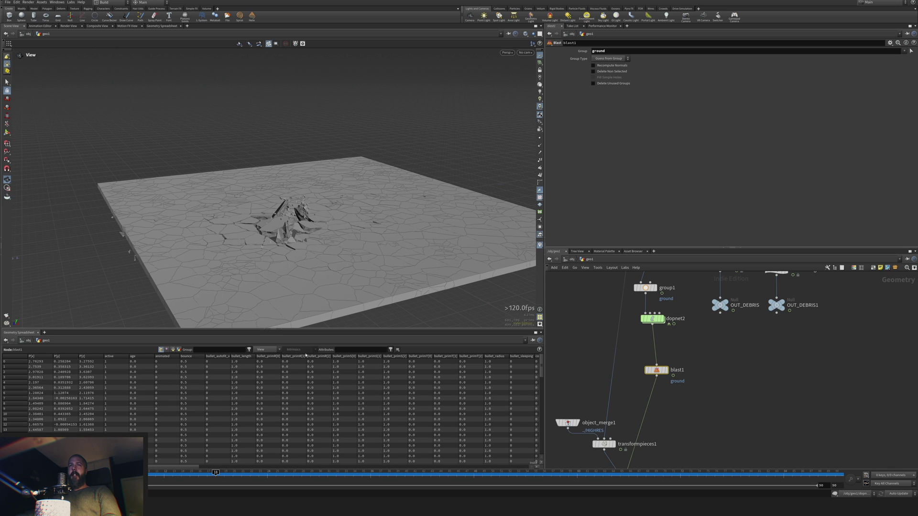
{"action": "left_click", "coordinate": [350, 349]}
{"action": "type", "text": "v"}
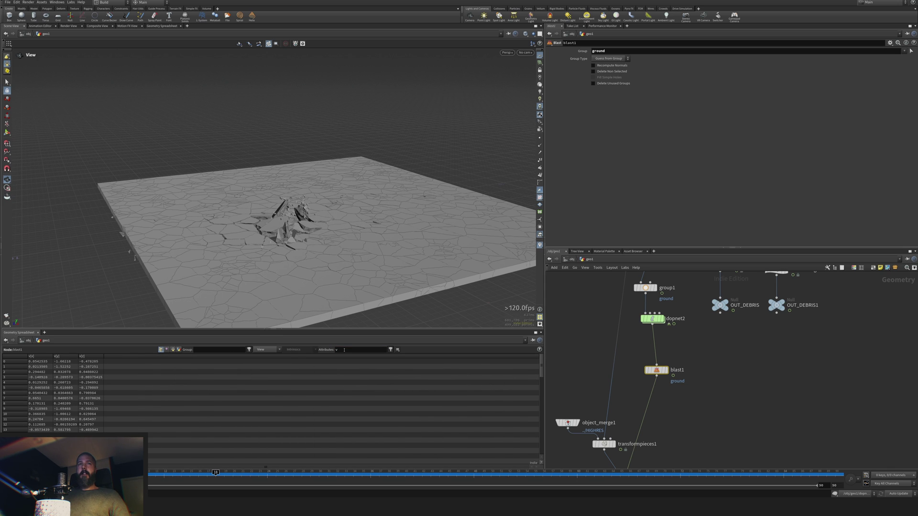
{"action": "middle_click_drag", "start_coordinate": [685, 361], "coordinate": [697, 344]}
{"action": "left_click_drag", "start_coordinate": [670, 355], "coordinate": [666, 344]}
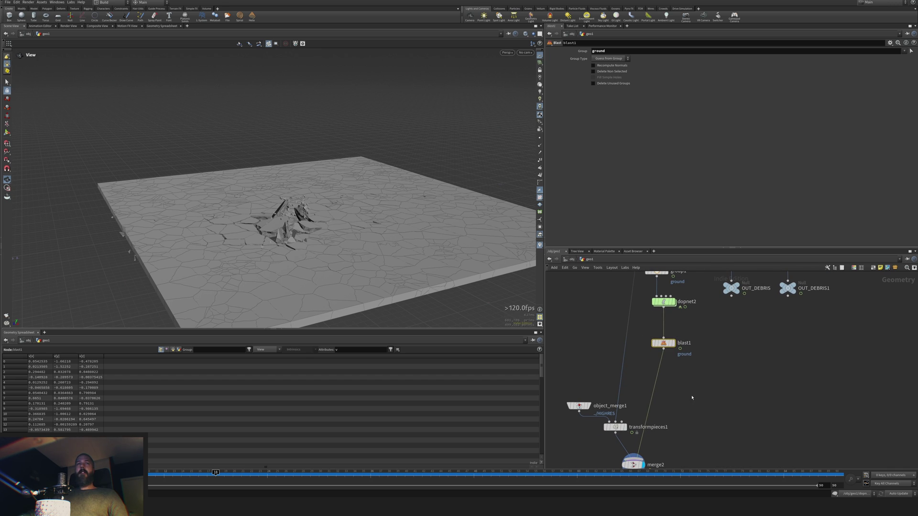
{"action": "middle_click_drag", "start_coordinate": [701, 395], "coordinate": [719, 324]}
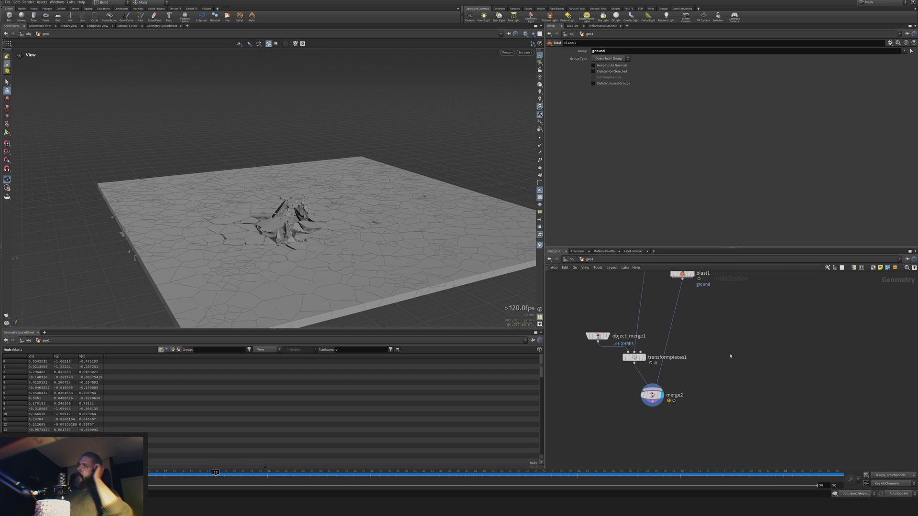
{"action": "key", "text": "Tab"}
{"action": "type", "text": "tra"}
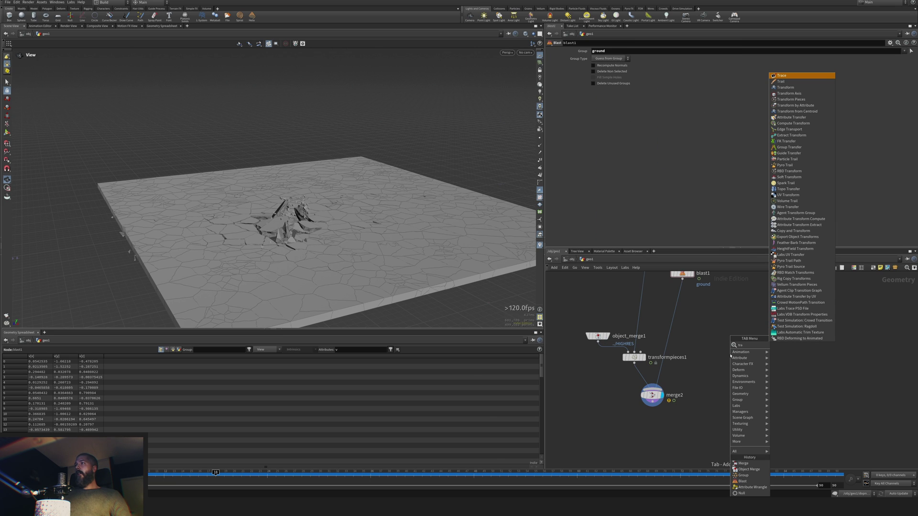
{"action": "key", "text": "Return"}
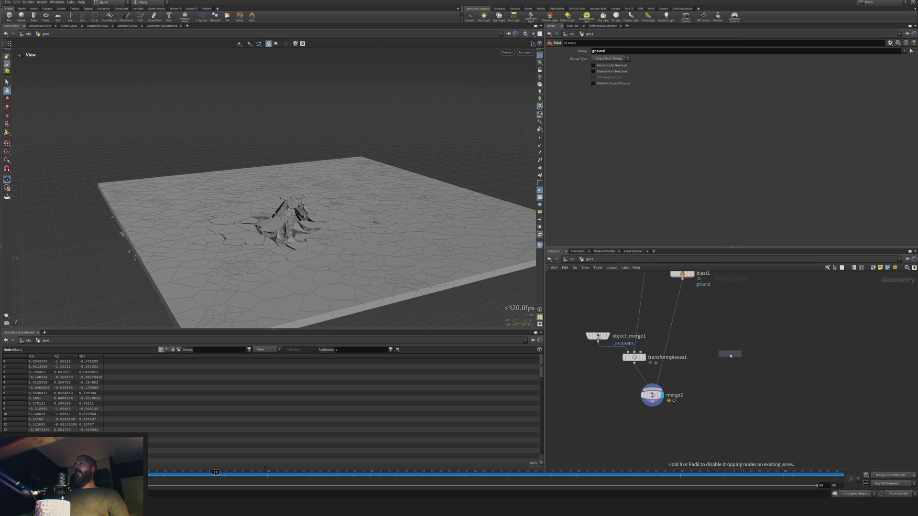
{"action": "left_click", "coordinate": [755, 396]}
{"action": "left_click", "coordinate": [610, 51]}
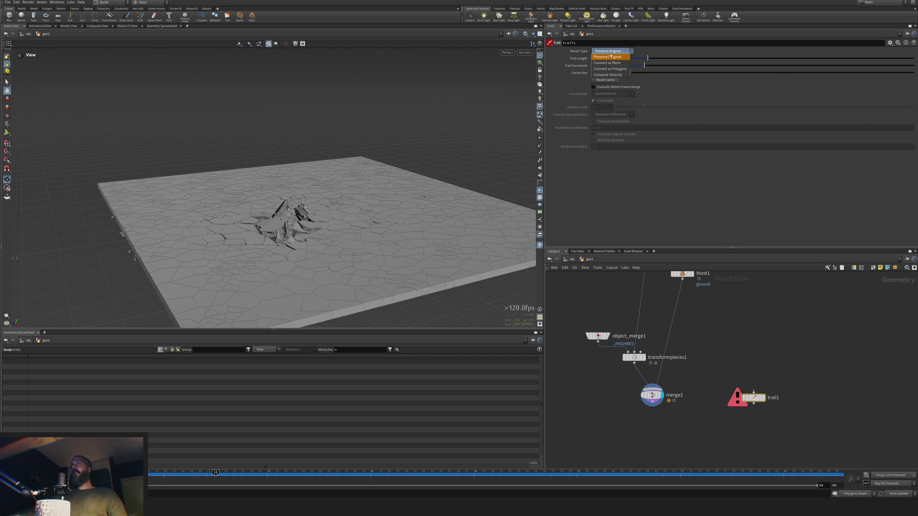
{"action": "left_click", "coordinate": [616, 74]}
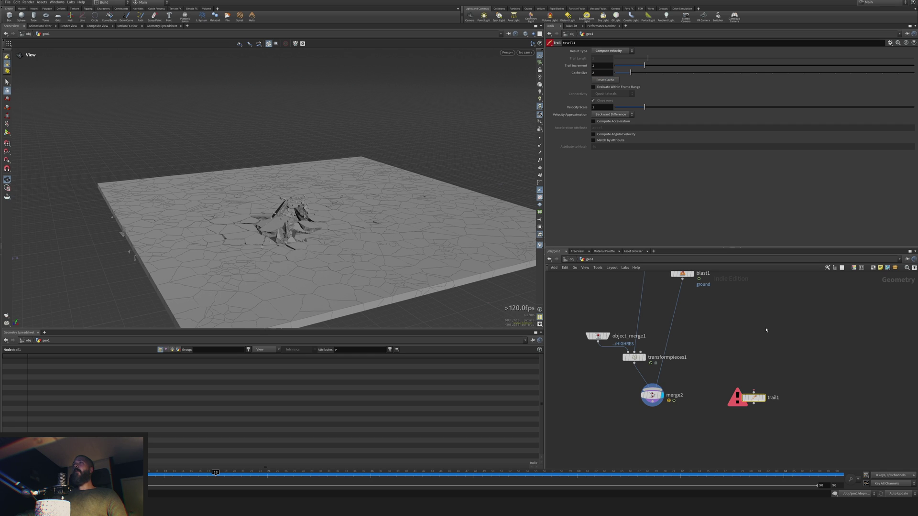
{"action": "key", "text": "Delete"}
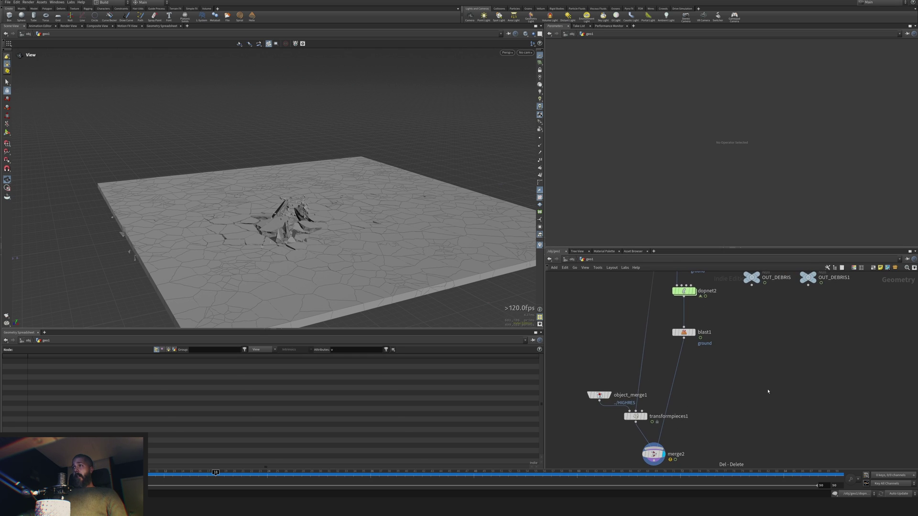
- Display blast1, jump to frame 12, and examine attribwrangle5's point attributes with the spreadsheet's attribute filter cleared
{"action": "middle_click_drag", "start_coordinate": [793, 353], "coordinate": [729, 405]}
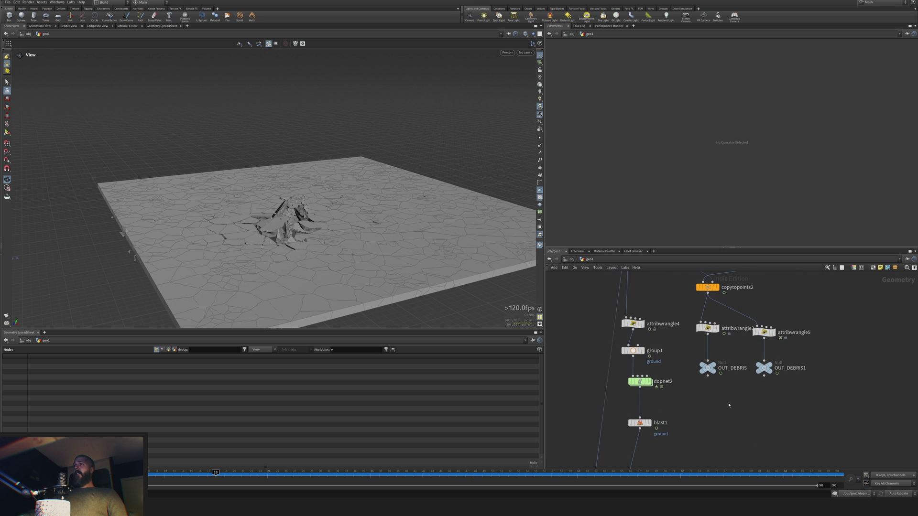
{"action": "middle_click_drag", "start_coordinate": [793, 312], "coordinate": [775, 393]}
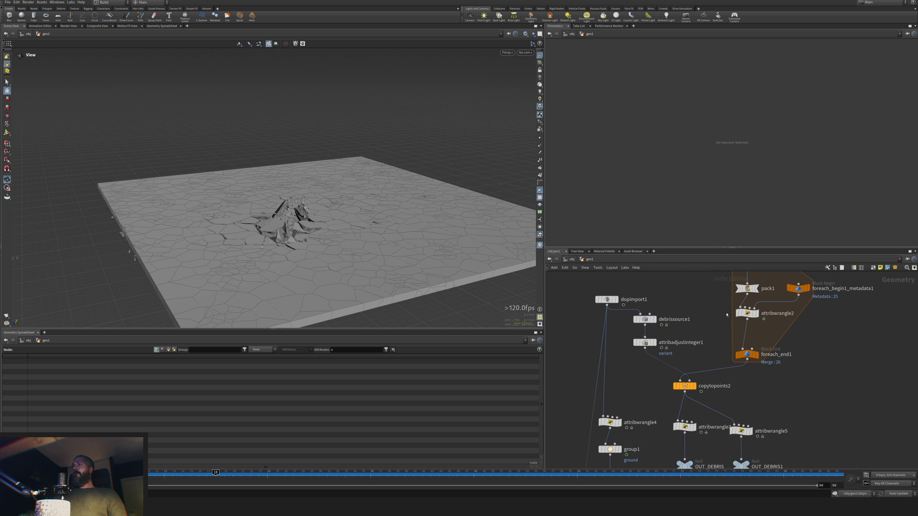
{"action": "left_click", "coordinate": [747, 313]}
{"action": "middle_click_drag", "start_coordinate": [718, 438], "coordinate": [717, 354]}
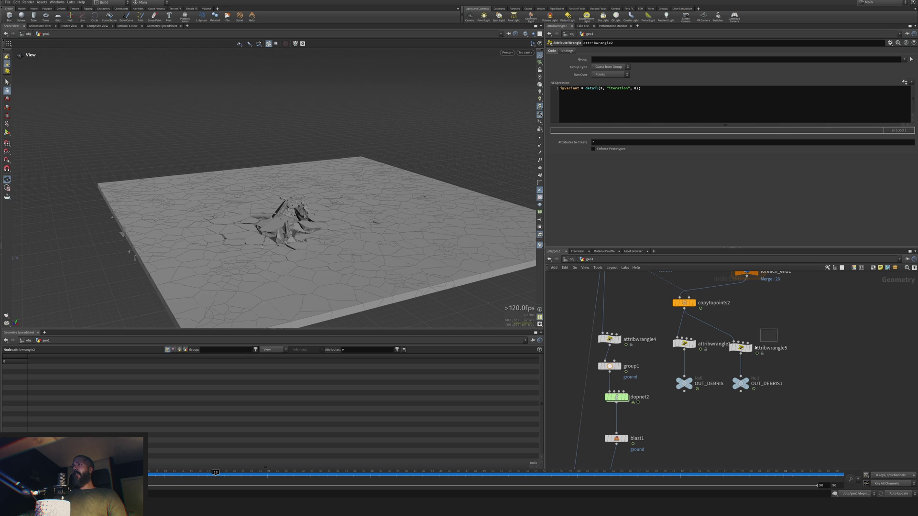
{"action": "left_click_drag", "start_coordinate": [756, 348], "coordinate": [720, 358]}
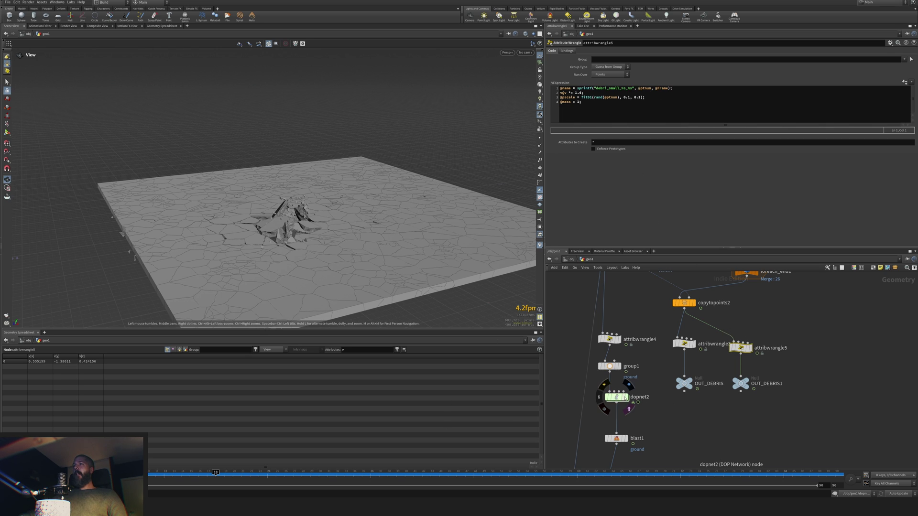
{"action": "left_click", "coordinate": [629, 385]}
{"action": "left_click", "coordinate": [627, 428]}
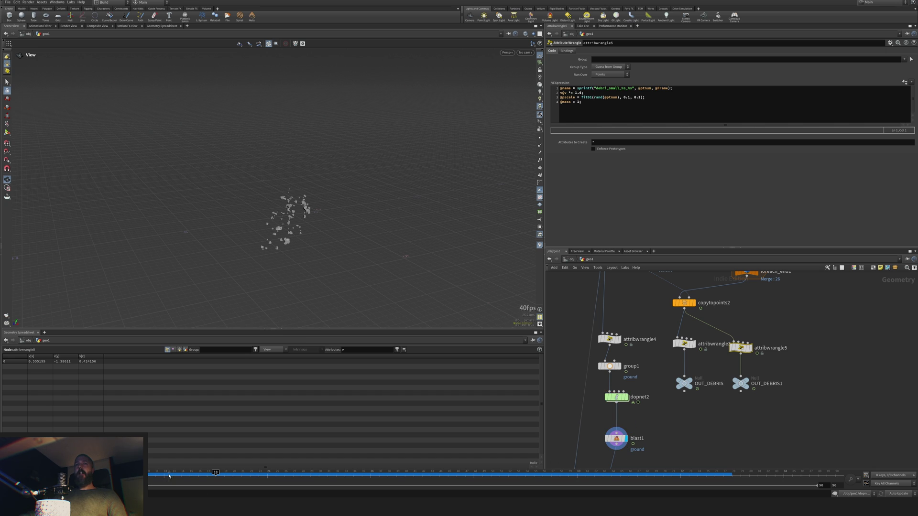
{"action": "left_click", "coordinate": [170, 475]}
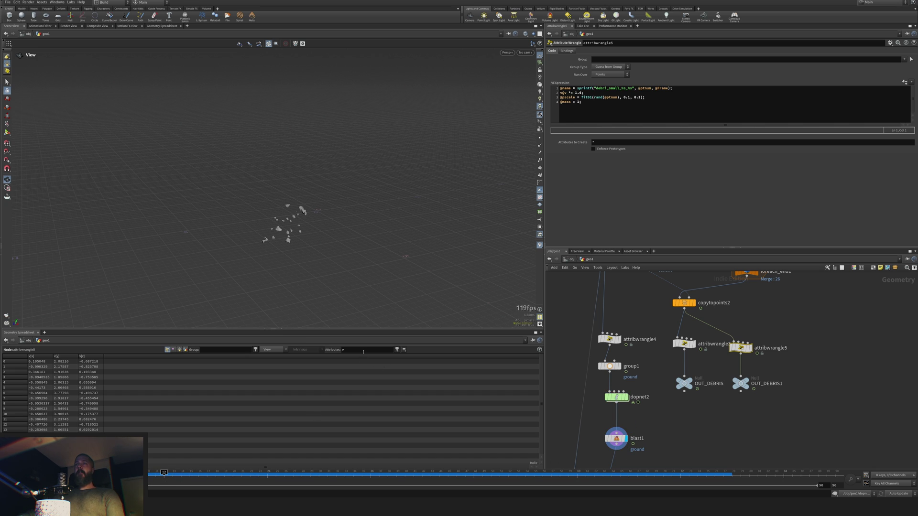
{"action": "key", "text": "Return"}
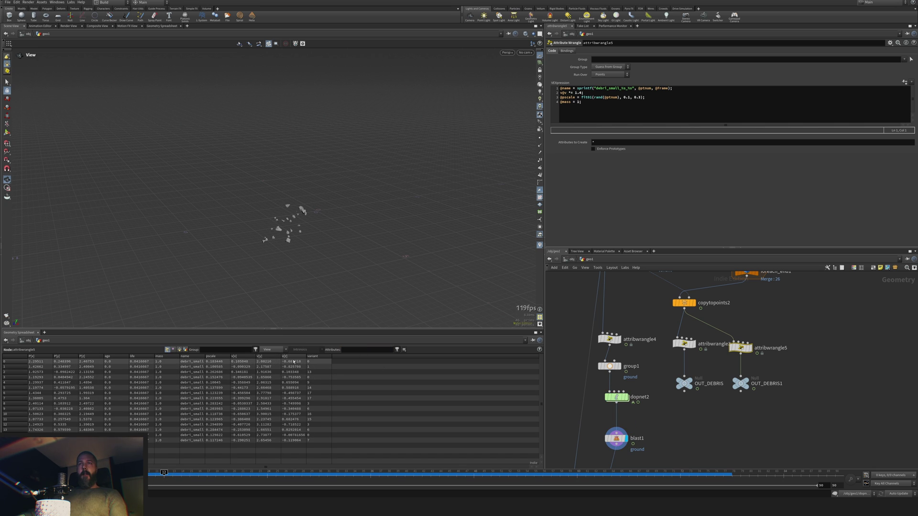
- In attribwrangle5, add the line "v@w = v@v * 10;" below the velocity multiplier to give the small debris spin
{"action": "middle_click_drag", "start_coordinate": [800, 336], "coordinate": [783, 348]}
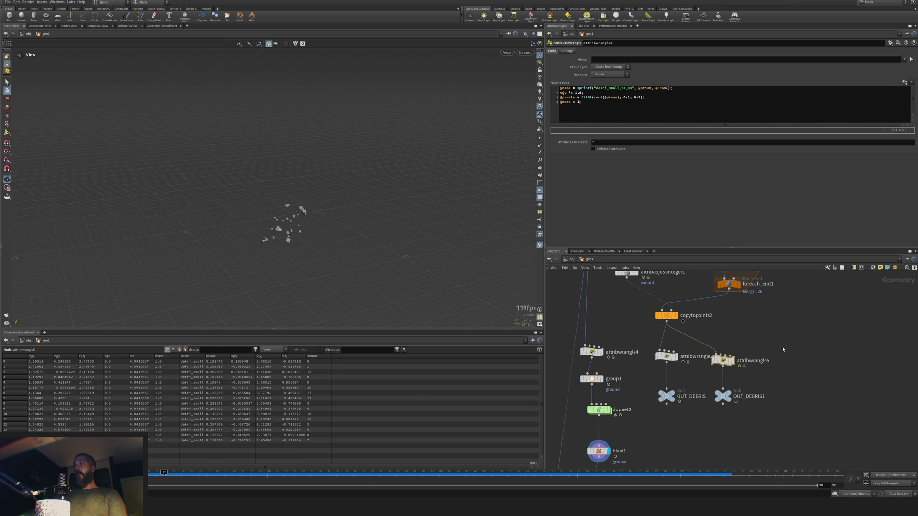
{"action": "left_click_drag", "start_coordinate": [767, 367], "coordinate": [714, 359]}
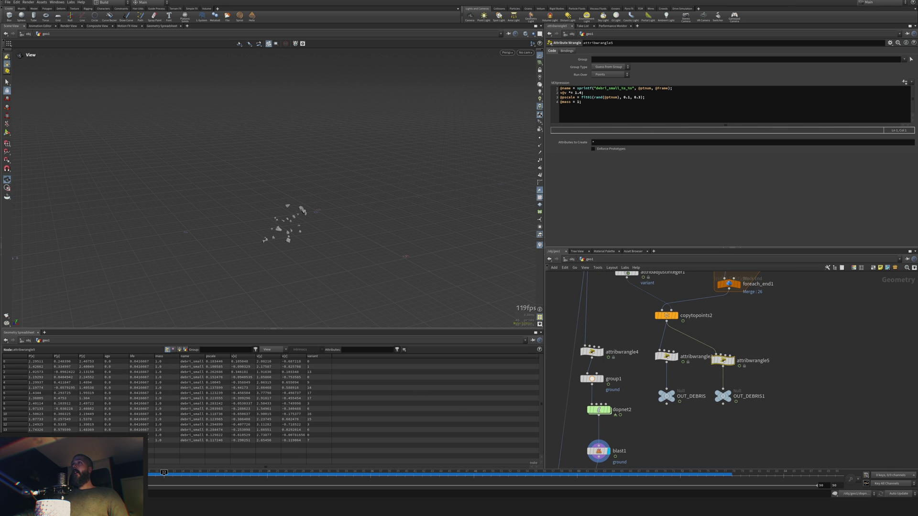
{"action": "left_click_drag", "start_coordinate": [567, 93], "coordinate": [560, 93]}
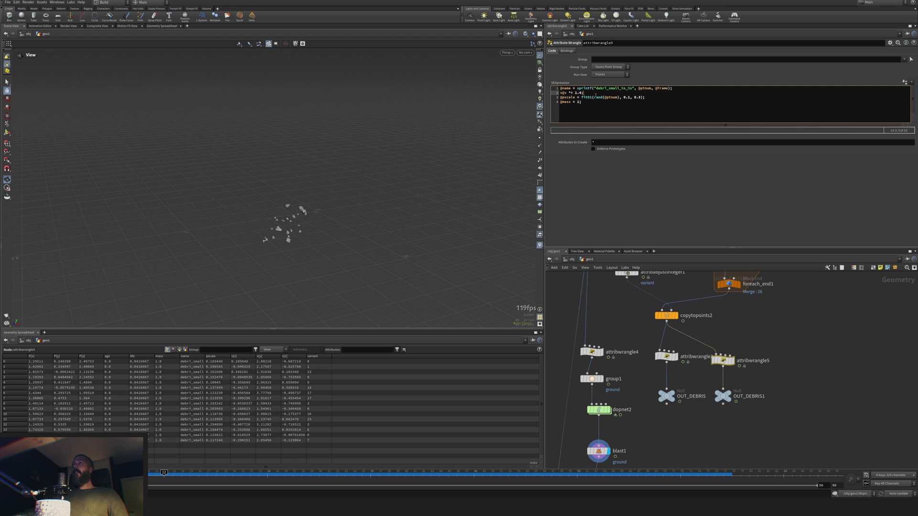
{"action": "key", "text": "Return"}
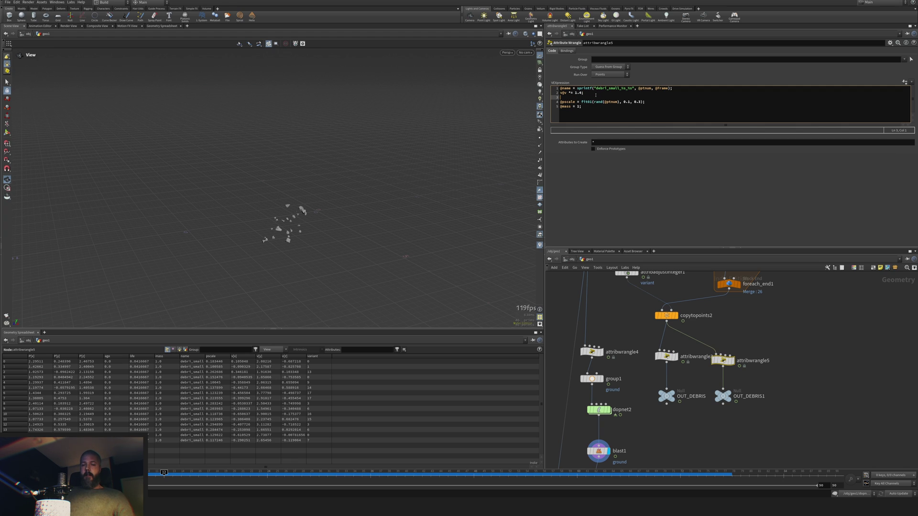
{"action": "type", "text": "v@"}
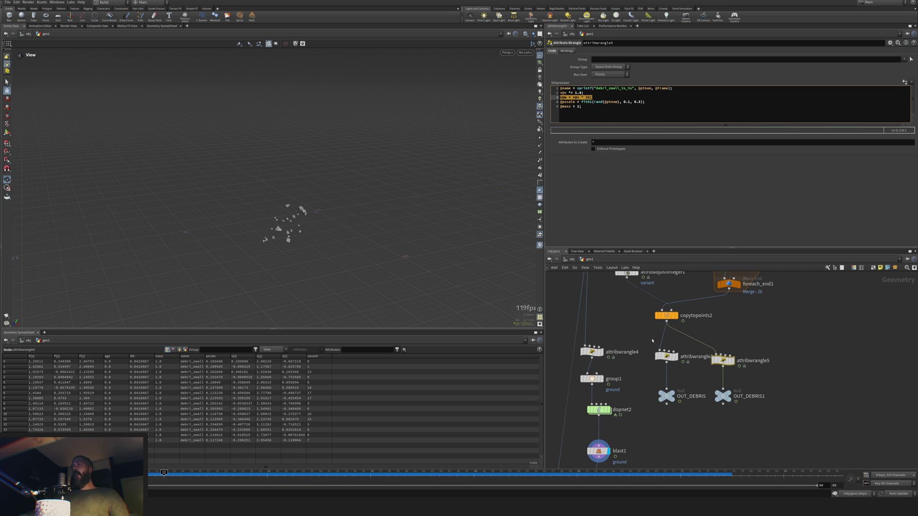
- Add the same line "v@w = v@v * 10;" below the velocity line in attribwrangle3 for the large debris
{"action": "left_click", "coordinate": [667, 356]}
{"action": "left_click_drag", "start_coordinate": [678, 377], "coordinate": [679, 378]}
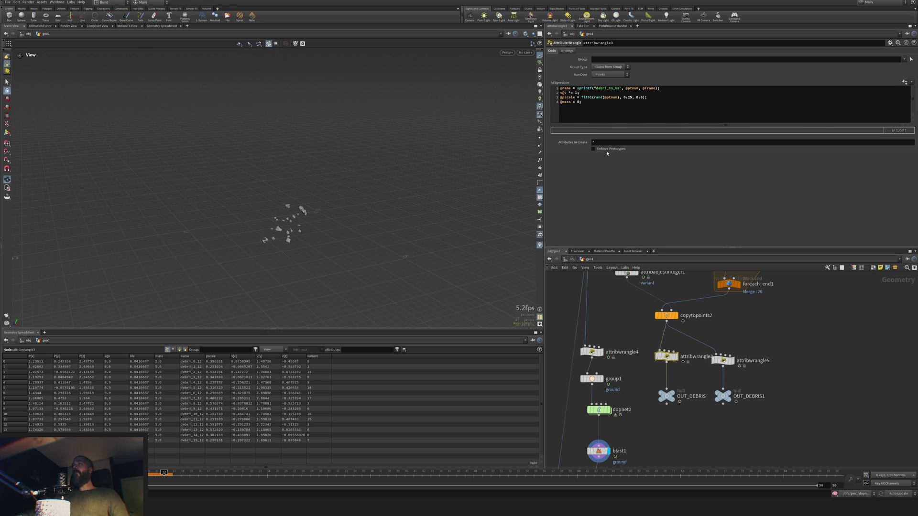
{"action": "left_click", "coordinate": [605, 93]}
{"action": "key", "text": "Return"}
{"action": "type", "text": "v@w = v@v * 10;"}
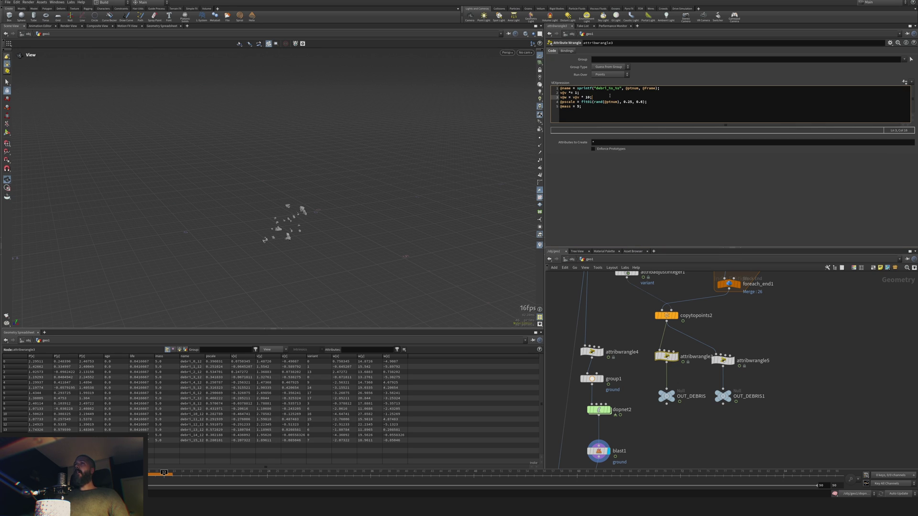
- Return to the first frame, select blast1, and play and scrub the re-simulated spinning debris
{"action": "key", "text": "ctrl+Up"}
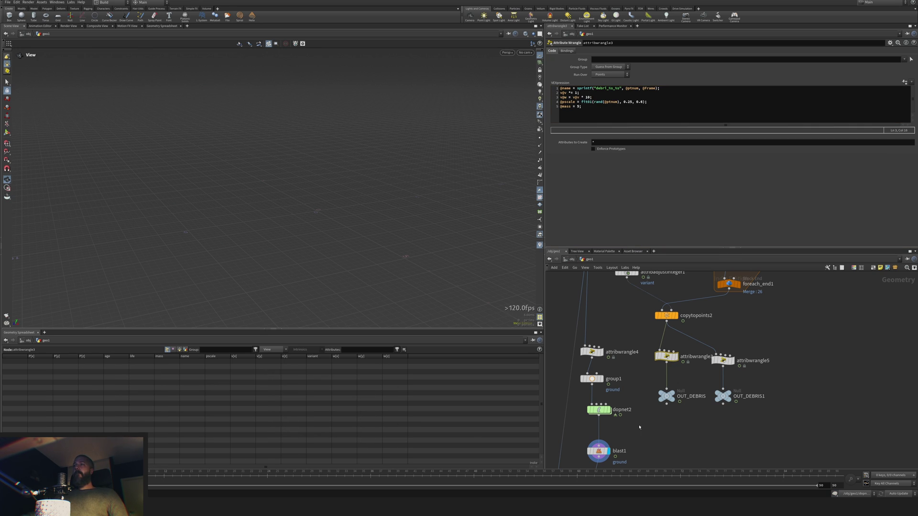
{"action": "middle_click_drag", "start_coordinate": [639, 427], "coordinate": [668, 343]}
{"action": "left_click", "coordinate": [627, 367]}
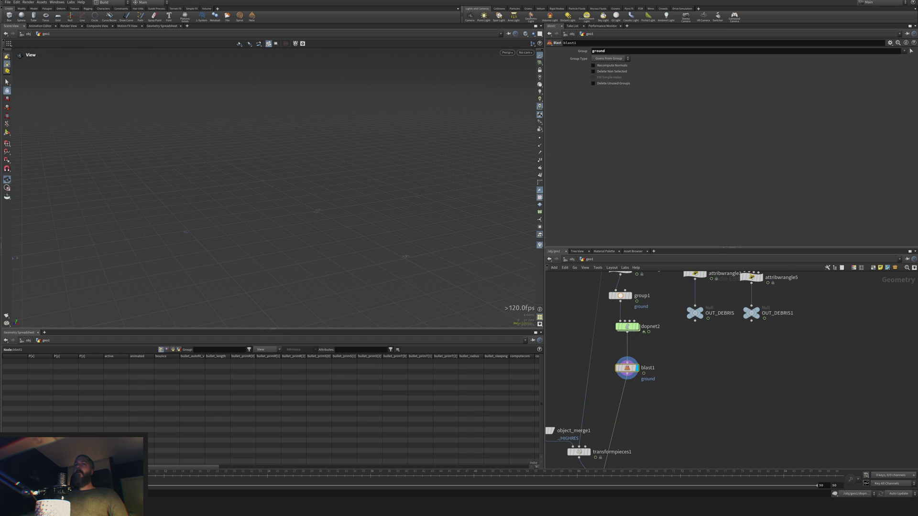
{"action": "key", "text": "Up"}
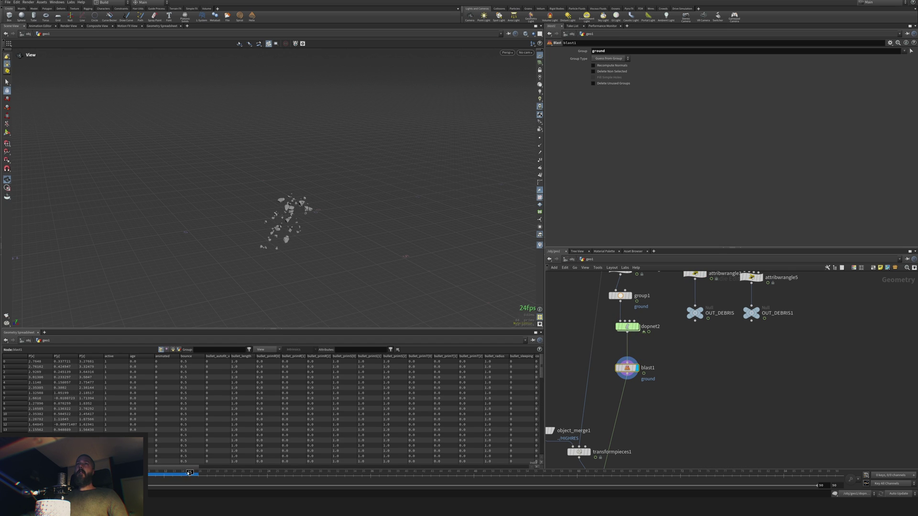
{"action": "left_click_drag", "start_coordinate": [207, 475], "coordinate": [442, 467]}
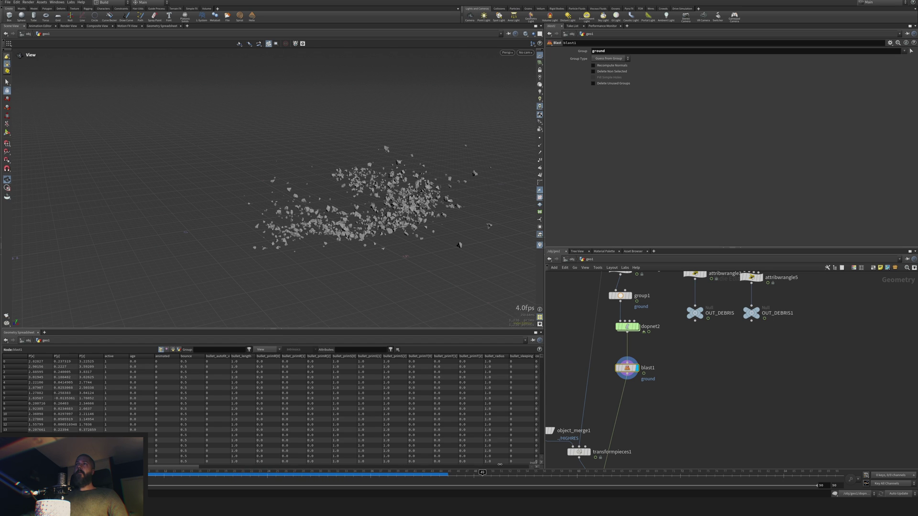
- Move attribwrangle5 slightly farther from attribwrangle3 and review its velocity, spin, pscale and mass code
{"action": "middle_click_drag", "start_coordinate": [715, 403], "coordinate": [693, 354]}
{"action": "left_click", "coordinate": [719, 310]}
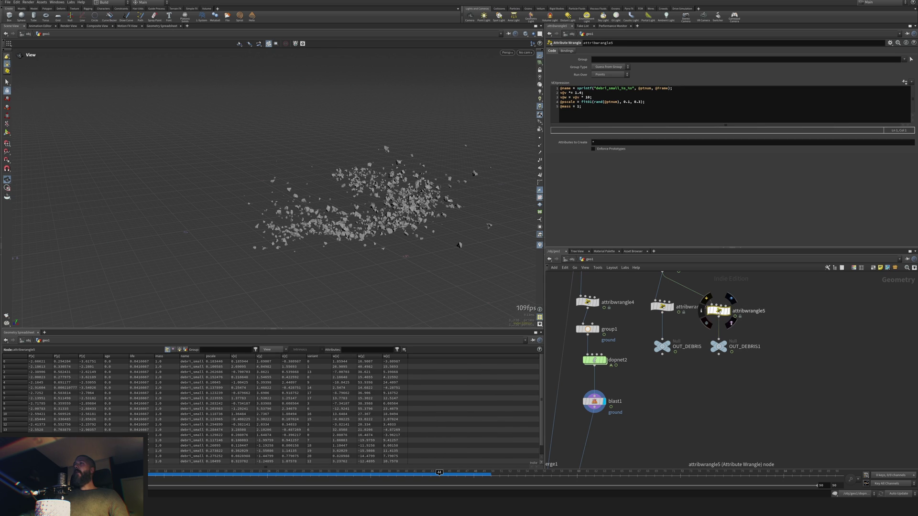
{"action": "left_click_drag", "start_coordinate": [719, 310], "coordinate": [733, 307]}
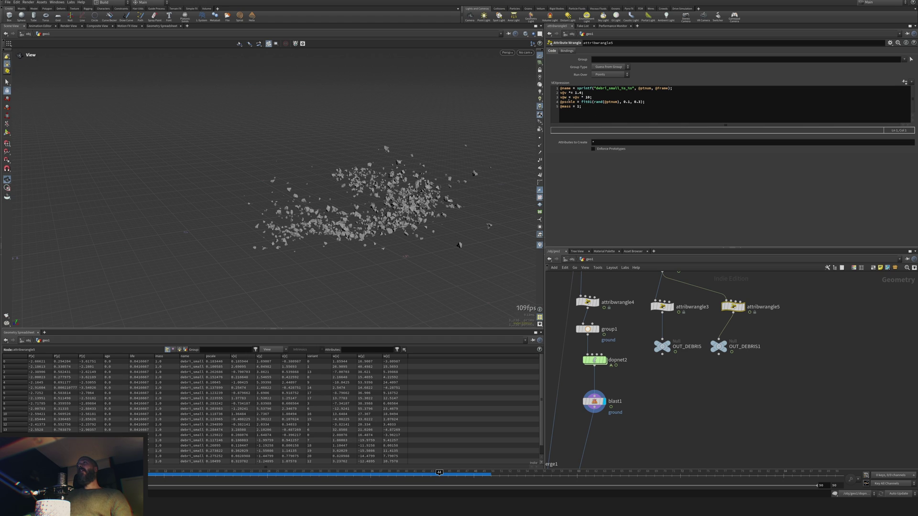
{"action": "double_click", "coordinate": [562, 102]}
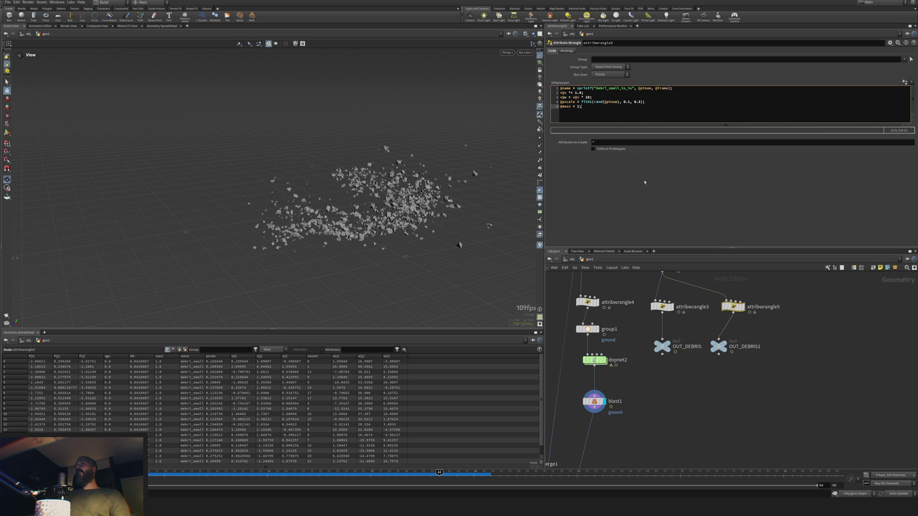
- Display merge2, play the combined slab and debris animation from the first frame, and scrub back to its start
{"action": "mouse_move", "coordinate": [689, 401]}
{"action": "middle_mouse_down"}
{"action": "mouse_move", "coordinate": [754, 304]}
{"action": "mouse_move", "coordinate": [731, 348]}
{"action": "middle_mouse_up"}
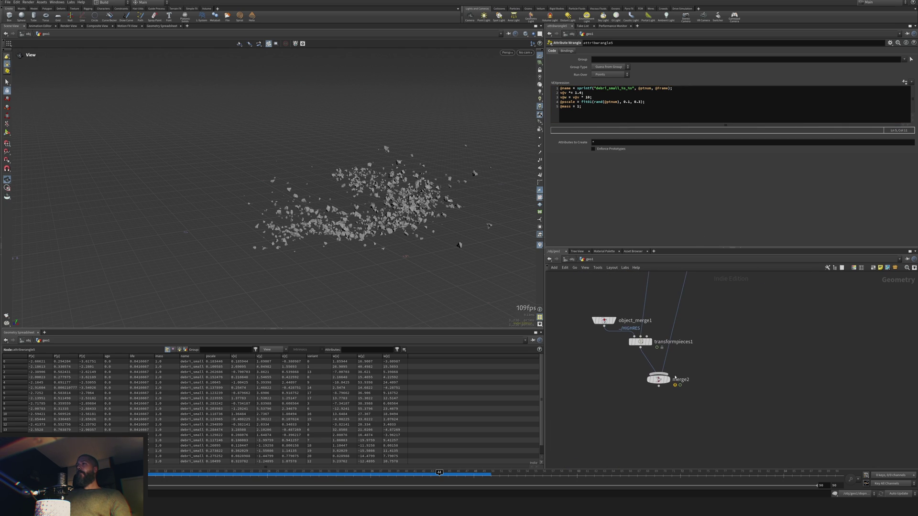
{"action": "left_click", "coordinate": [669, 381]}
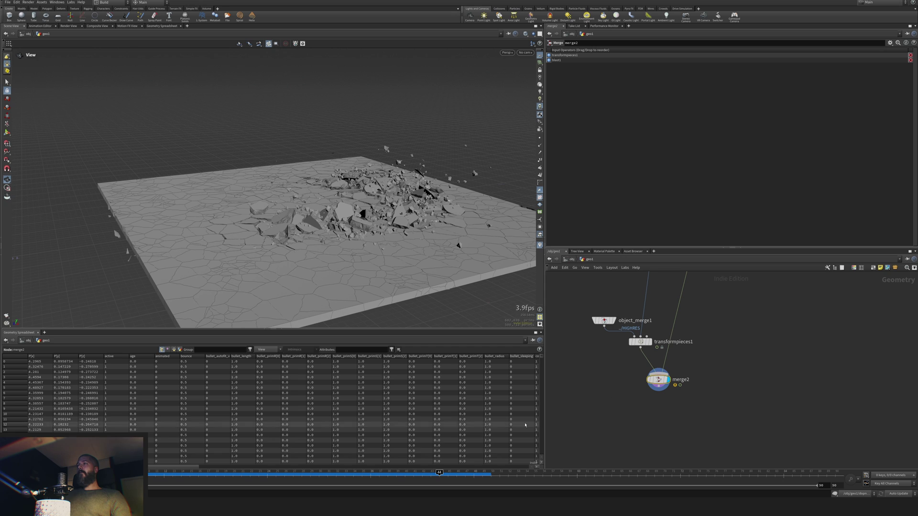
{"action": "key", "text": "ctrl+Up"}
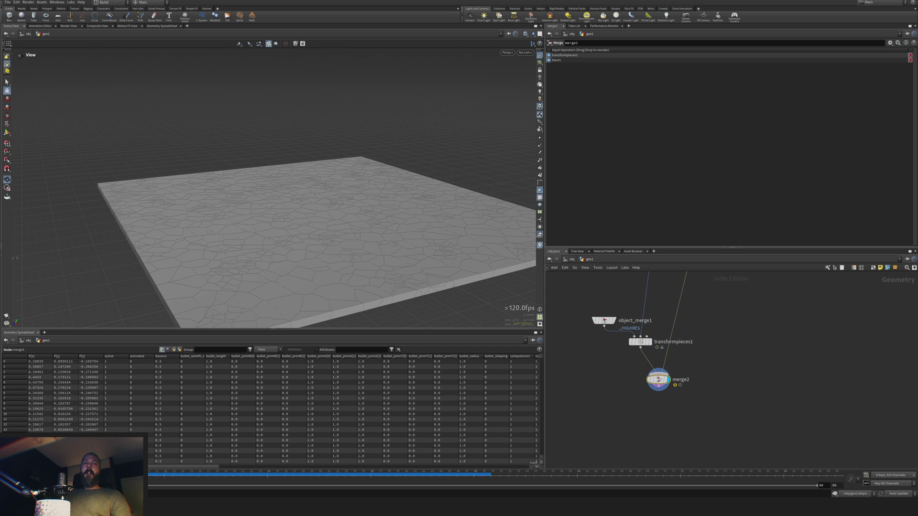
{"action": "key", "text": "Up"}
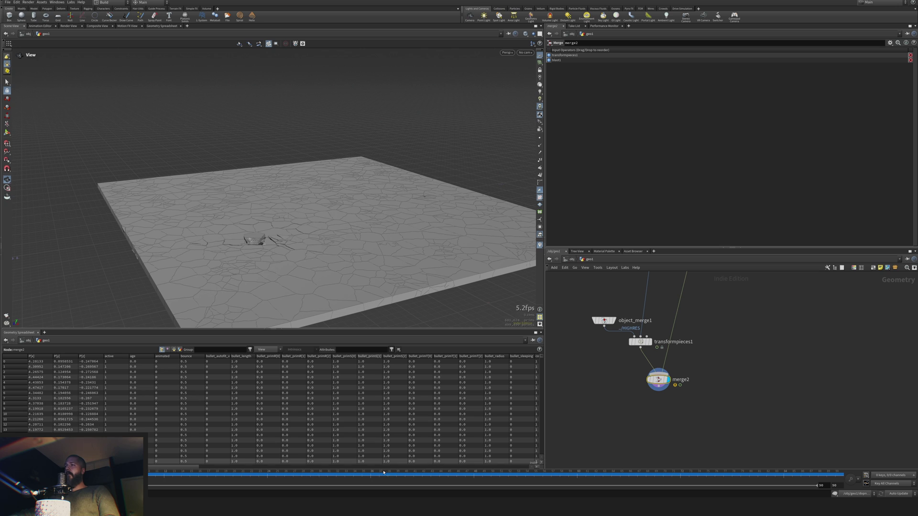
{"action": "left_click_drag", "start_coordinate": [295, 472], "coordinate": [136, 472]}
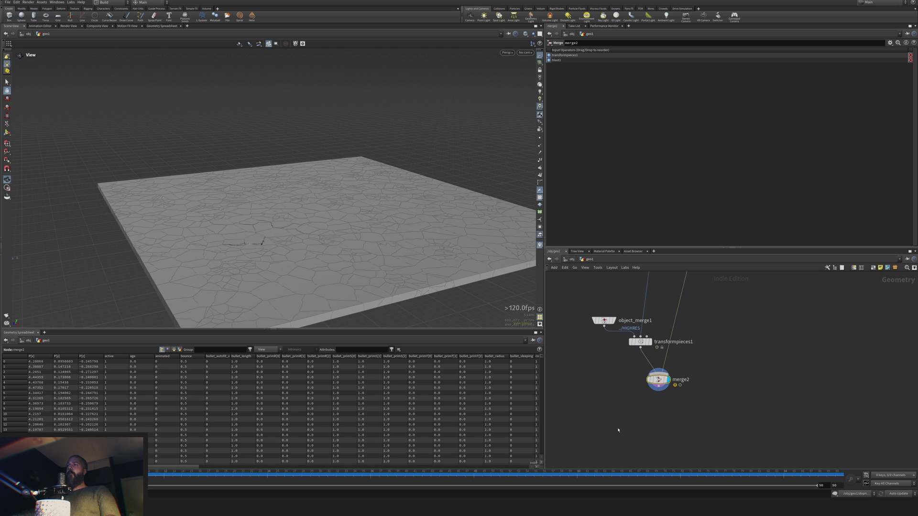
{"action": "middle_click_drag", "start_coordinate": [624, 417], "coordinate": [656, 432]}
{"action": "scroll", "coordinate": [656, 430], "scroll_direction": "down", "scroll_amount": 3}
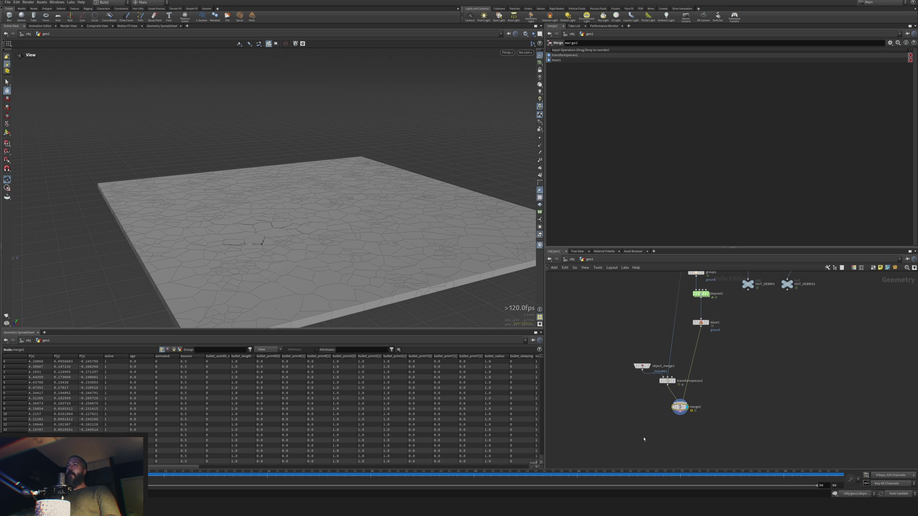